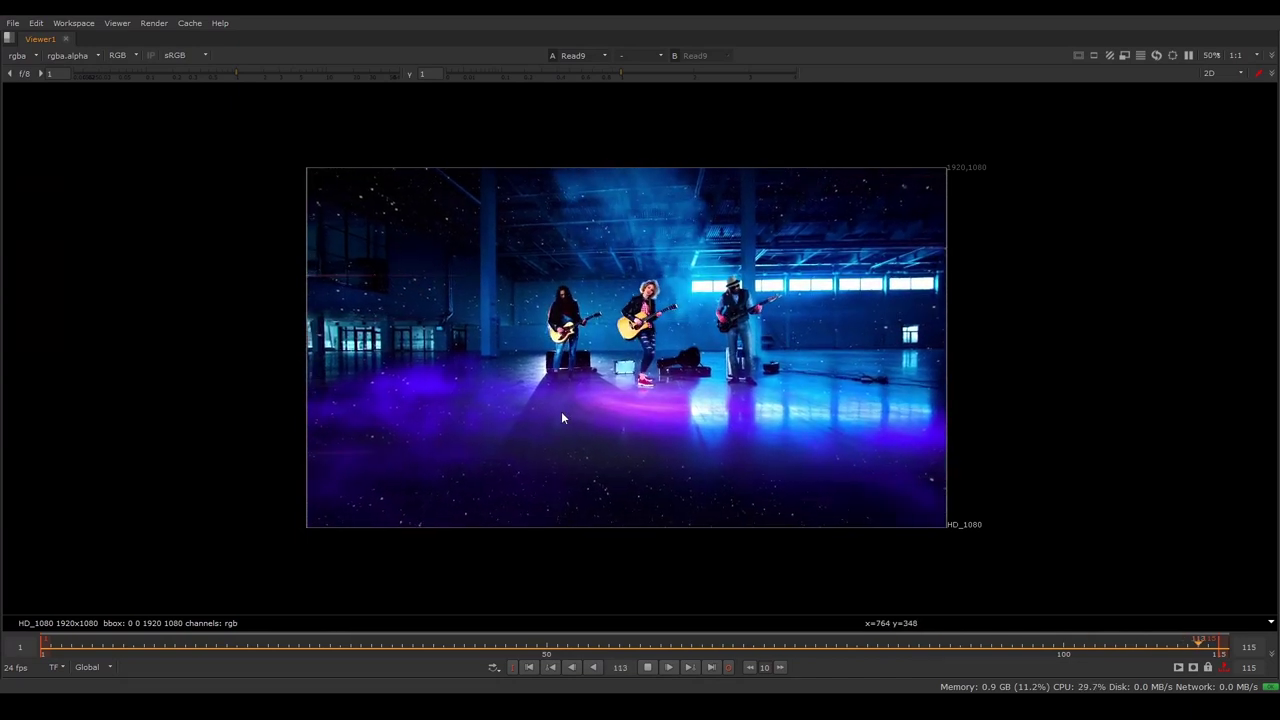
# - Stop the composite playback and restore the node graph and properties panels
pyautogui.click(645, 672)
pyautogui.press('space')
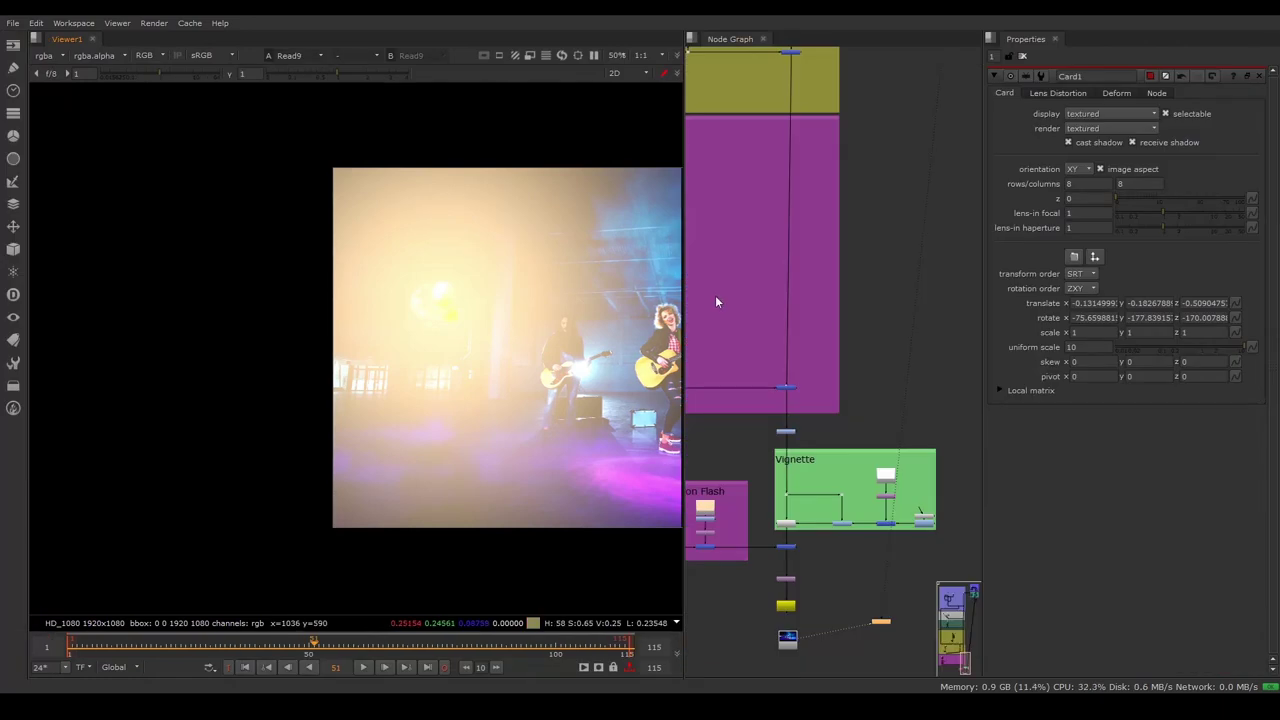
pyautogui.scroll(-1, 752, 311)
pyautogui.scroll(-2, 762, 311)
pyautogui.scroll(-2, 819, 364)
pyautogui.scroll(-2, 832, 350)
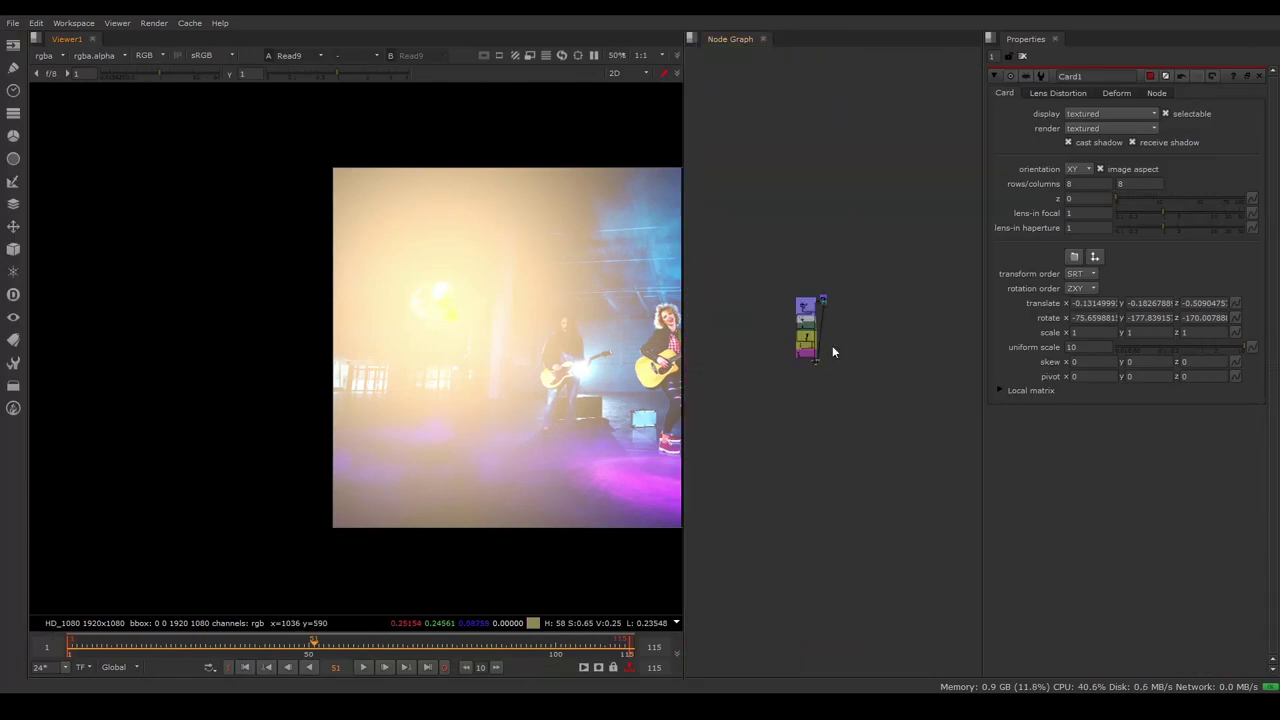
pyautogui.scroll(2, 820, 335)
pyautogui.scroll(1, 790, 300)
pyautogui.scroll(2, 766, 277)
pyautogui.scroll(2, 778, 334)
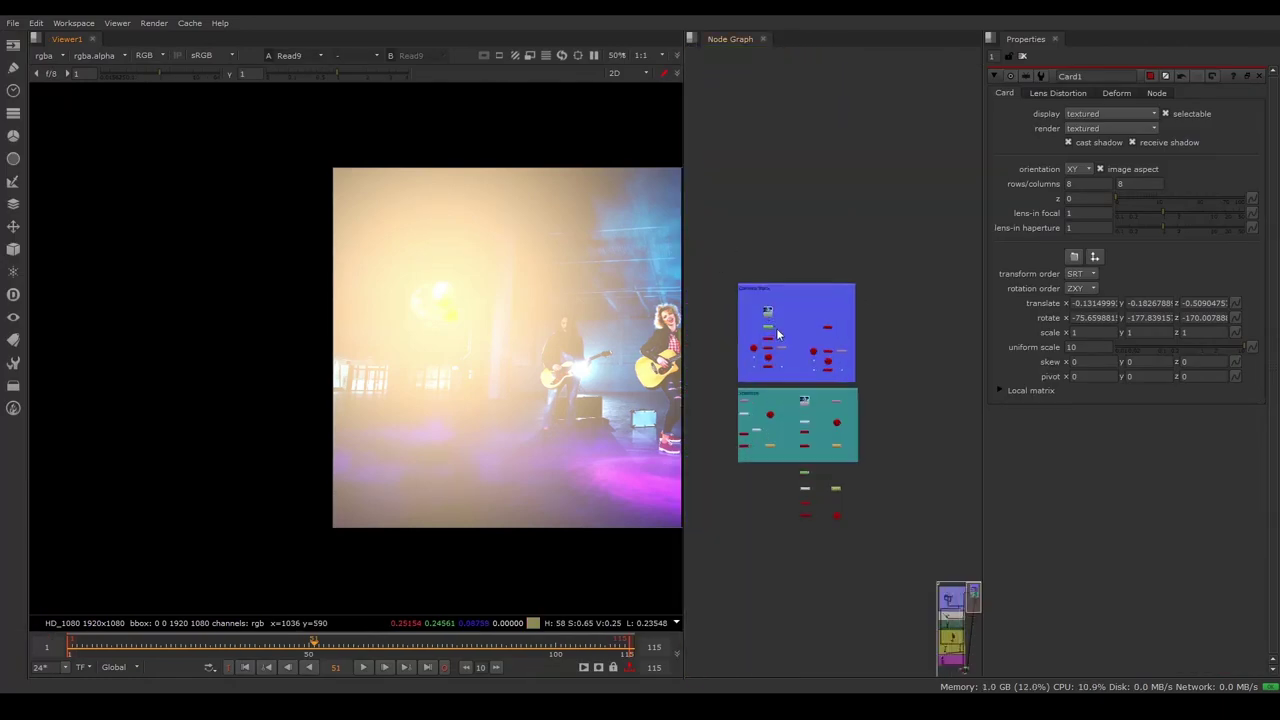
pyautogui.scroll(2, 778, 334)
pyautogui.scroll(-4, 783, 324)
pyautogui.scroll(3, 779, 318)
pyautogui.scroll(2, 780, 316)
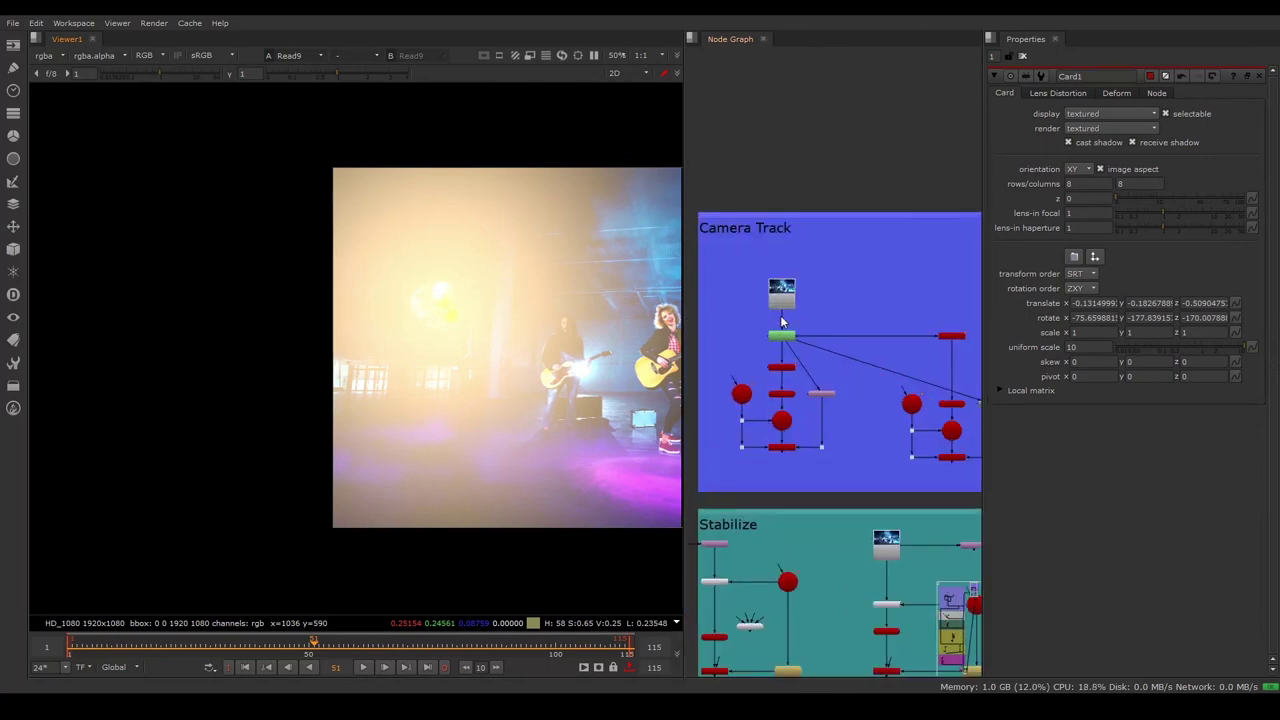
# - View Read2, the original uncomposited concert plate, in the viewer
pyautogui.click(782, 298)
pyautogui.press('1')
pyautogui.scroll(-3, 300, 288)
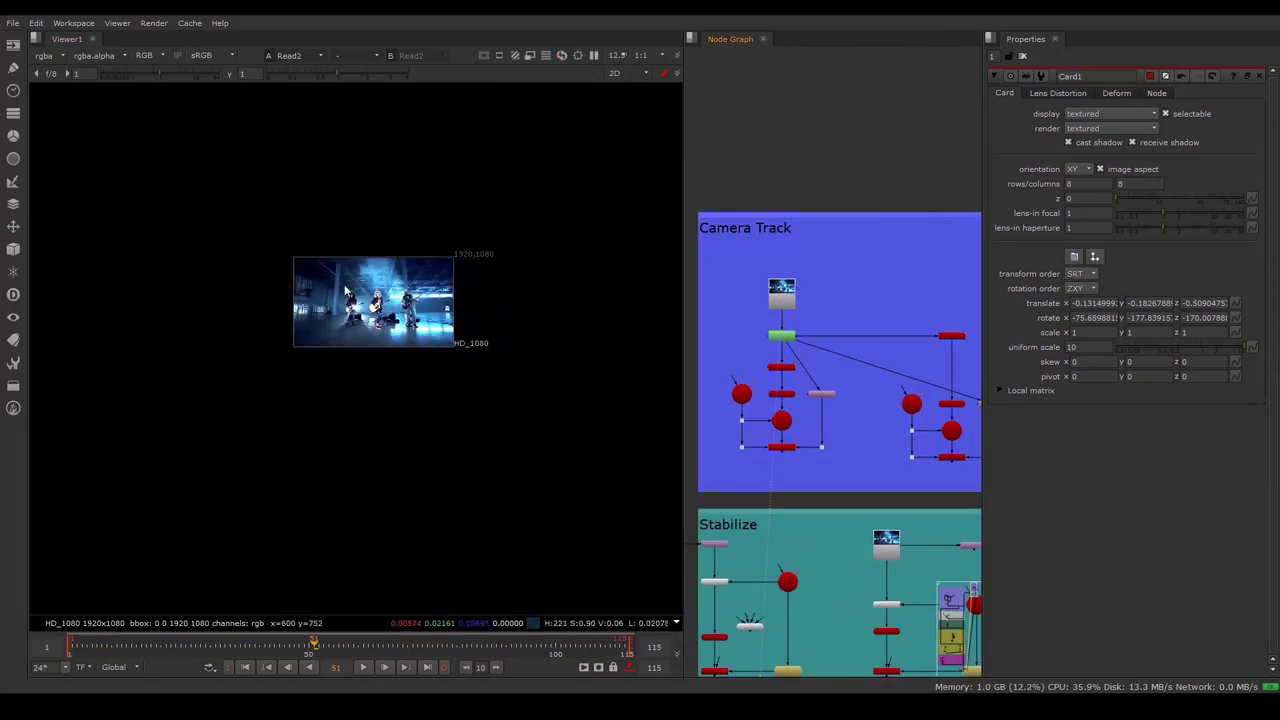
pyautogui.scroll(2, 344, 290)
pyautogui.scroll(2, 370, 320)
pyautogui.scroll(1, 396, 355)
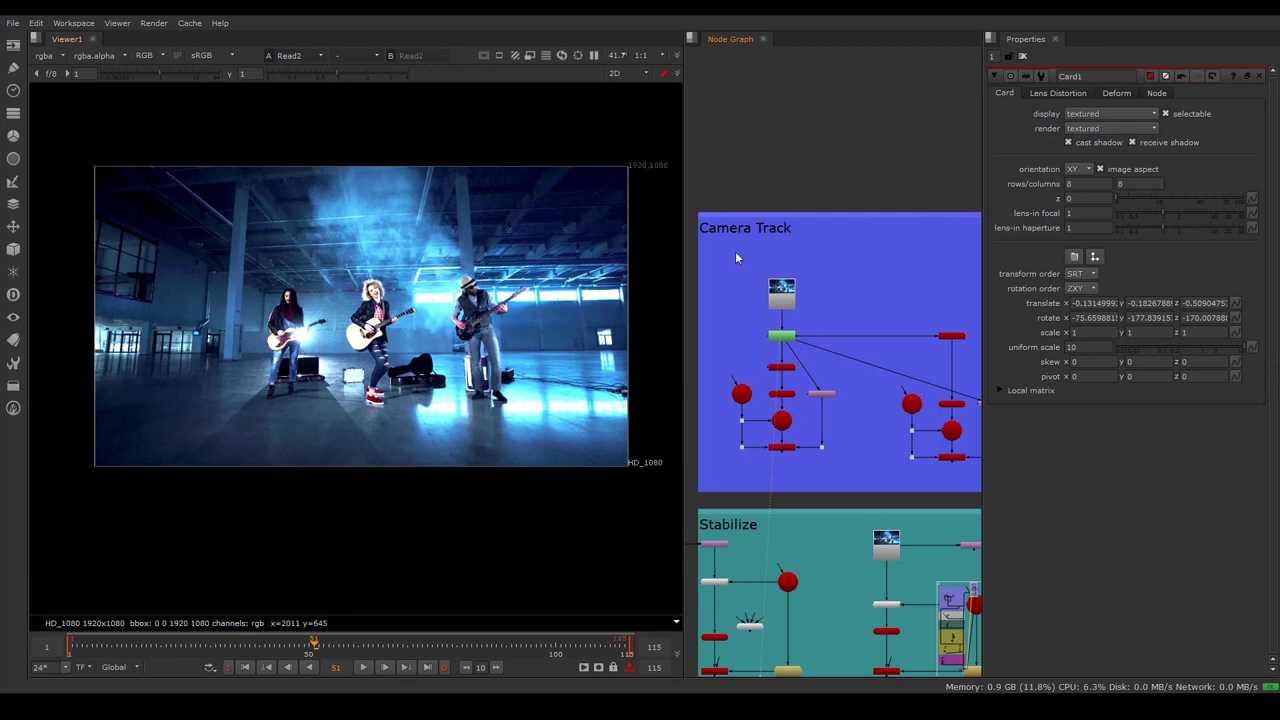
pyautogui.scroll(-3, 790, 295)
pyautogui.scroll(3, 800, 300)
pyautogui.scroll(3, 803, 307)
pyautogui.scroll(2, 803, 307)
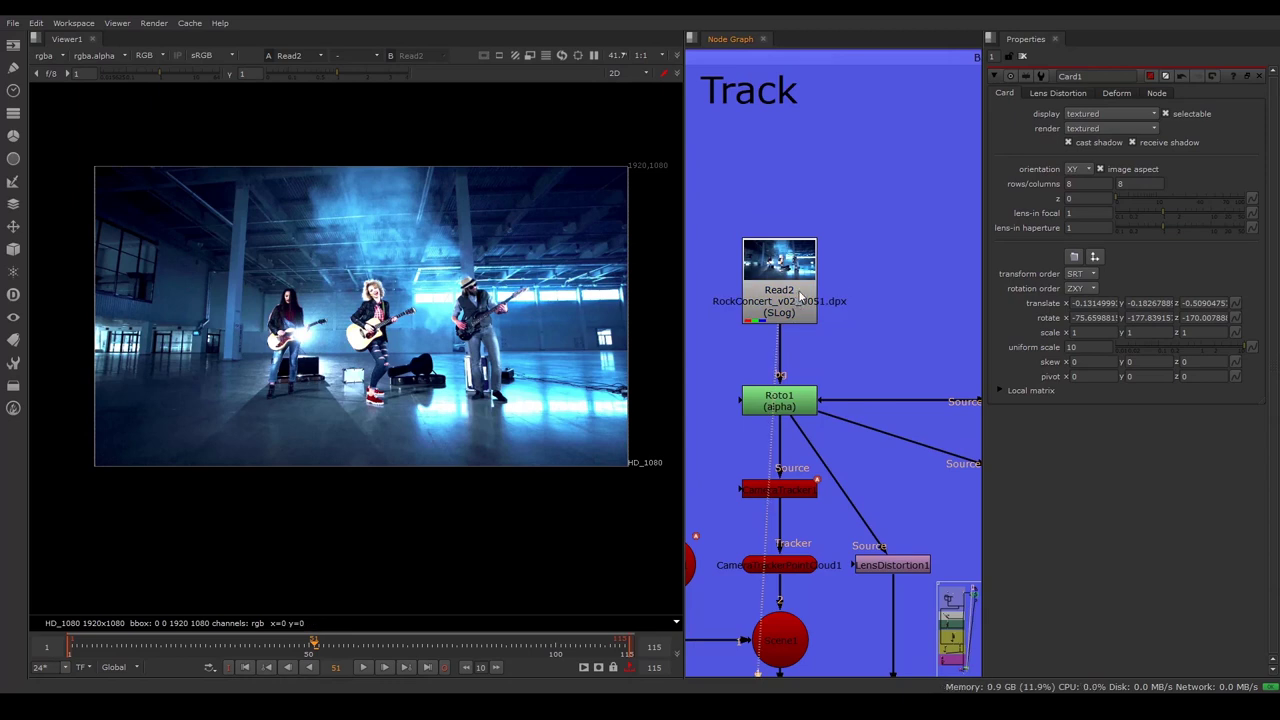
pyautogui.scroll(-2, 800, 297)
pyautogui.scroll(-2, 800, 297)
pyautogui.scroll(3, 800, 297)
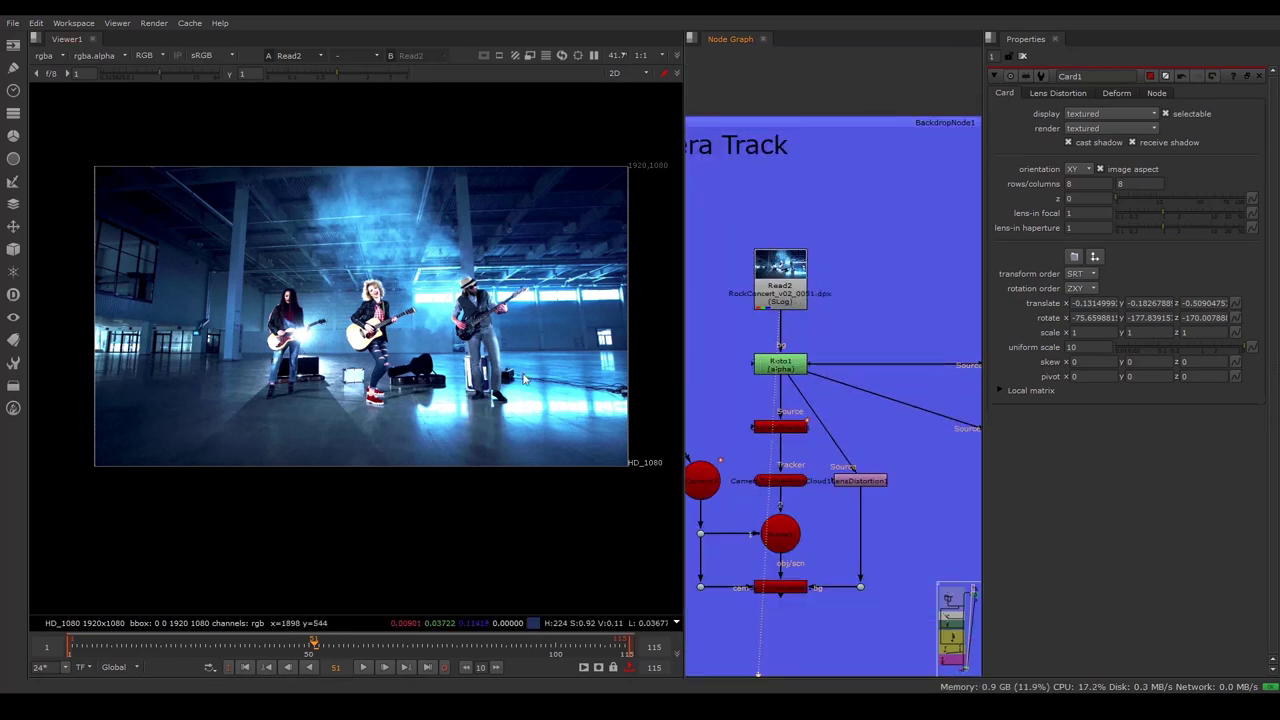
# - Stop the plate at frame 62 and view Roto1's performer shapes, fitted to the viewer
pyautogui.click(364, 670)
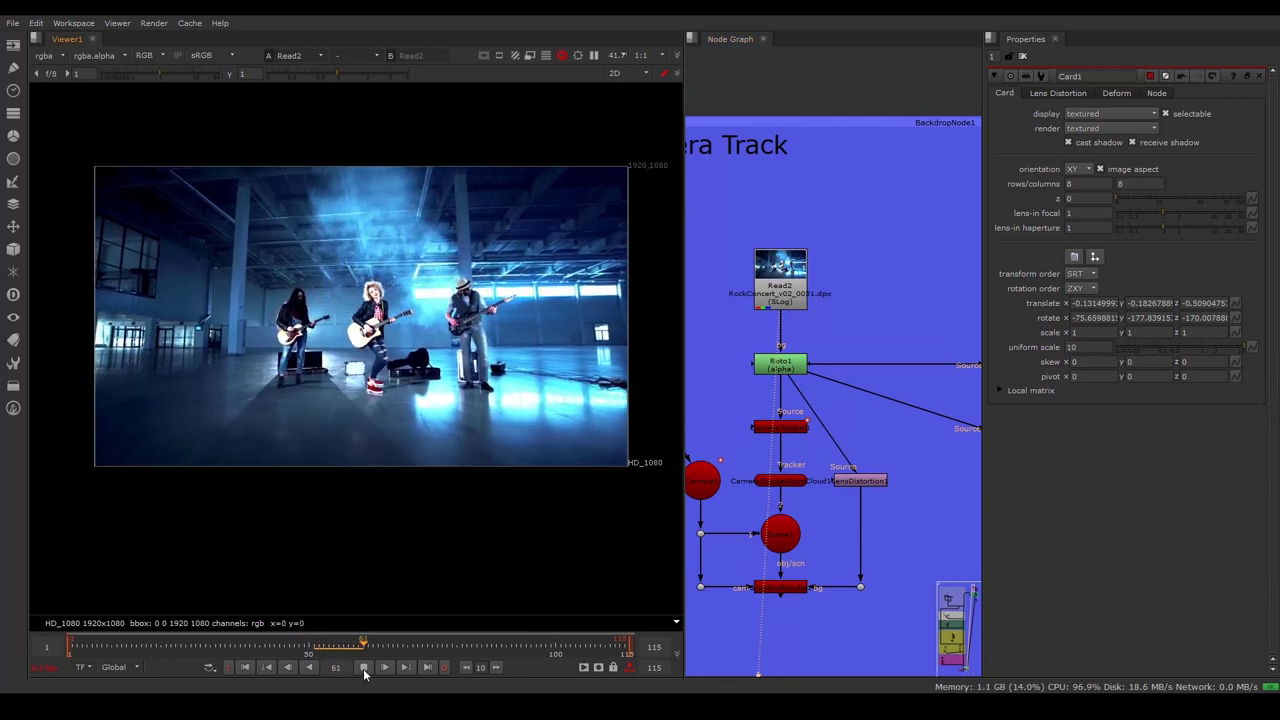
pyautogui.click(364, 667)
pyautogui.click(780, 367)
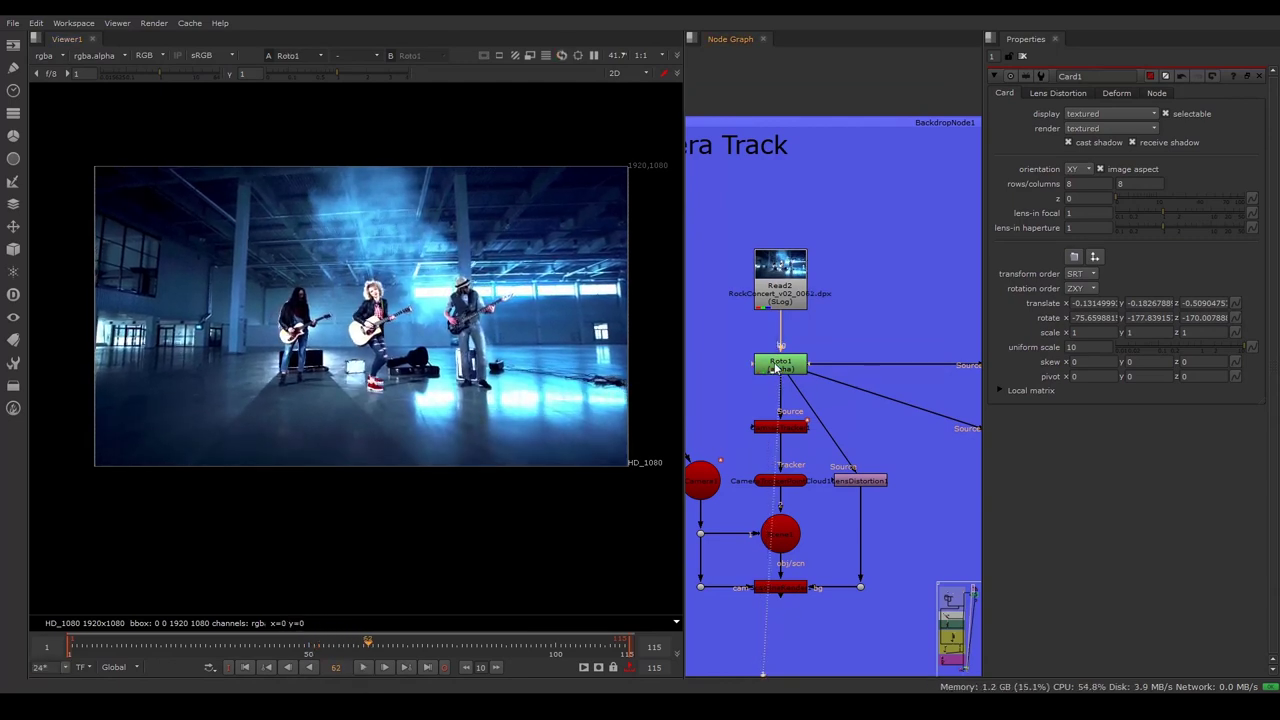
pyautogui.doubleClick(780, 367)
pyautogui.press('1')
pyautogui.scroll(-2, 369, 306)
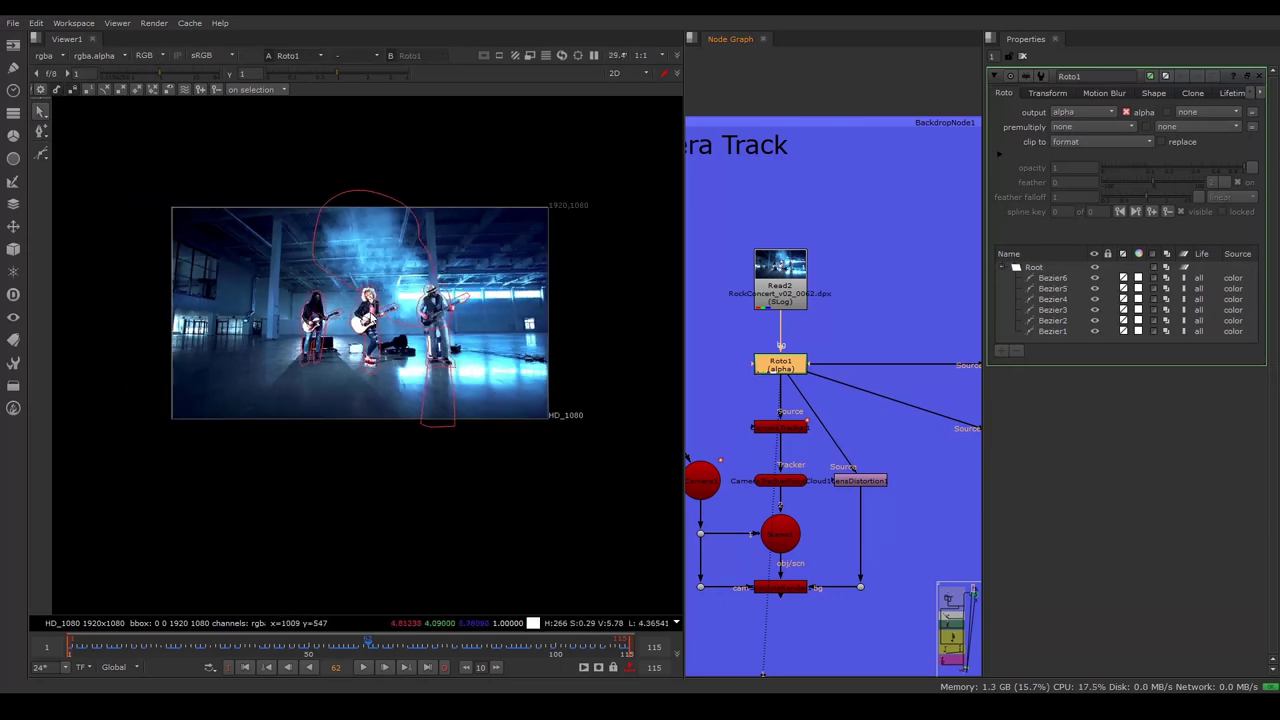
pyautogui.scroll(4, 240, 290)
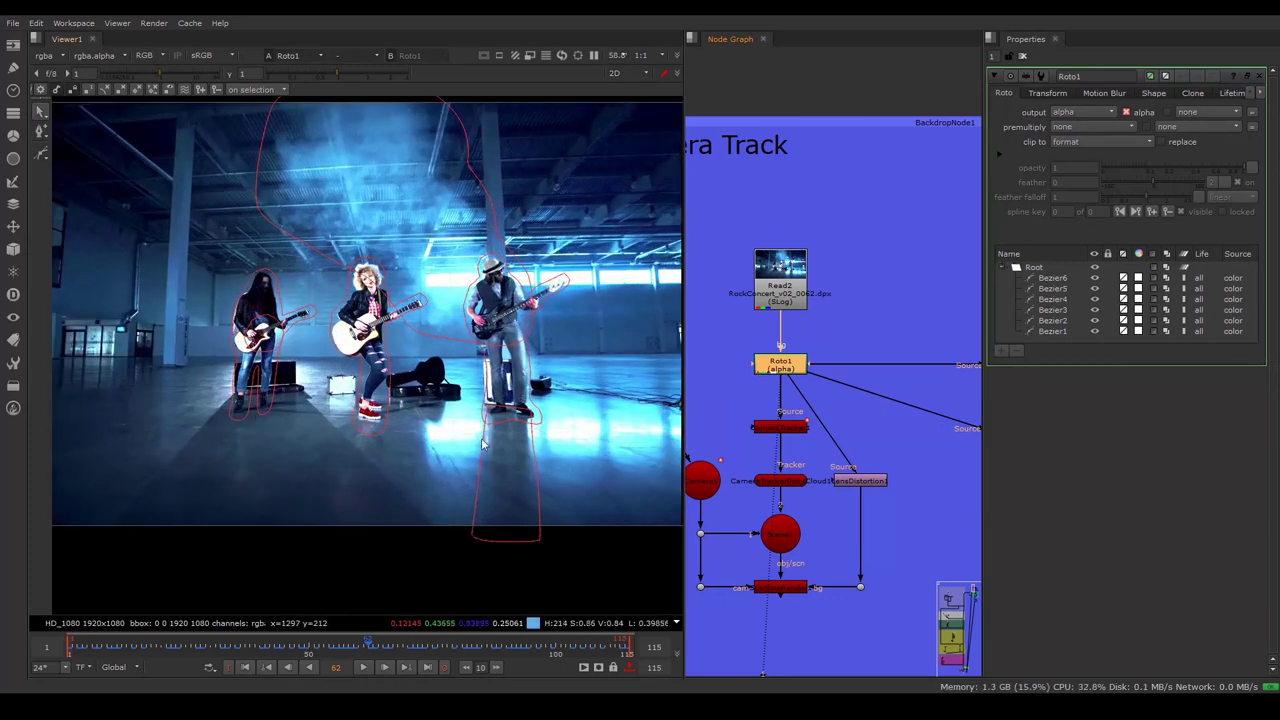
pyautogui.scroll(-1, 450, 190)
pyautogui.scroll(2, 456, 188)
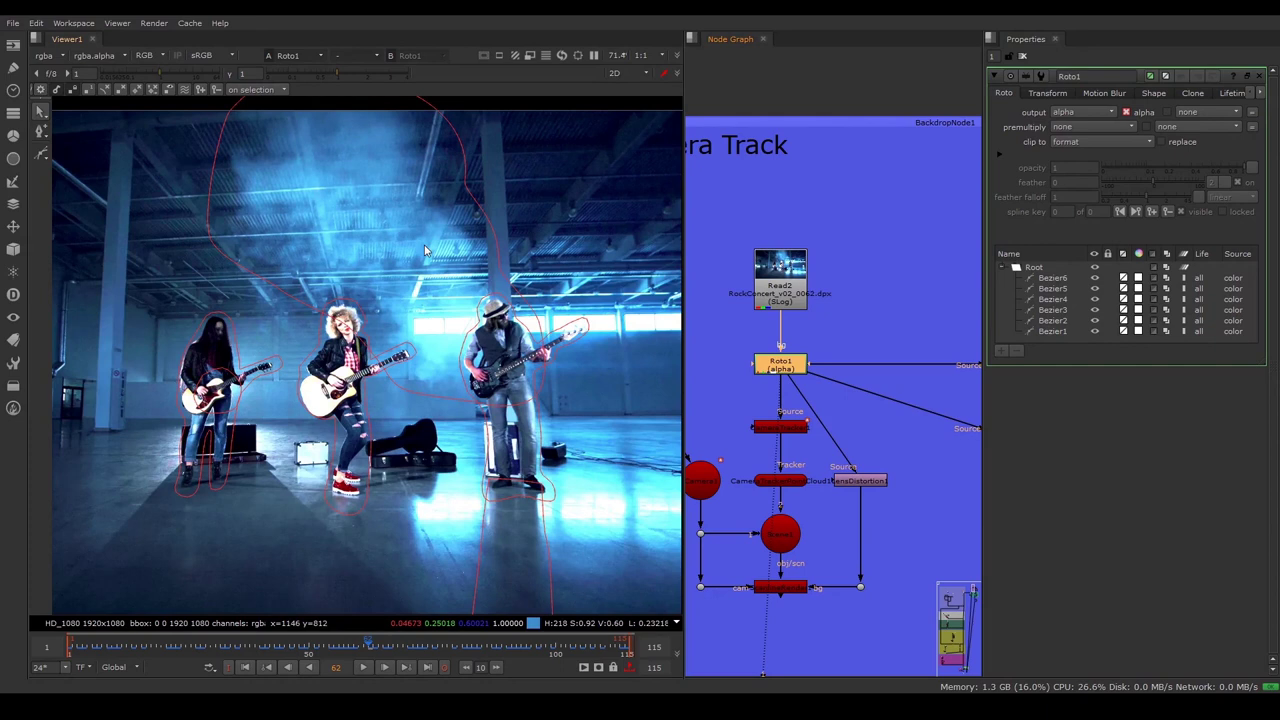
pyautogui.press('f')
pyautogui.scroll(2, 418, 246)
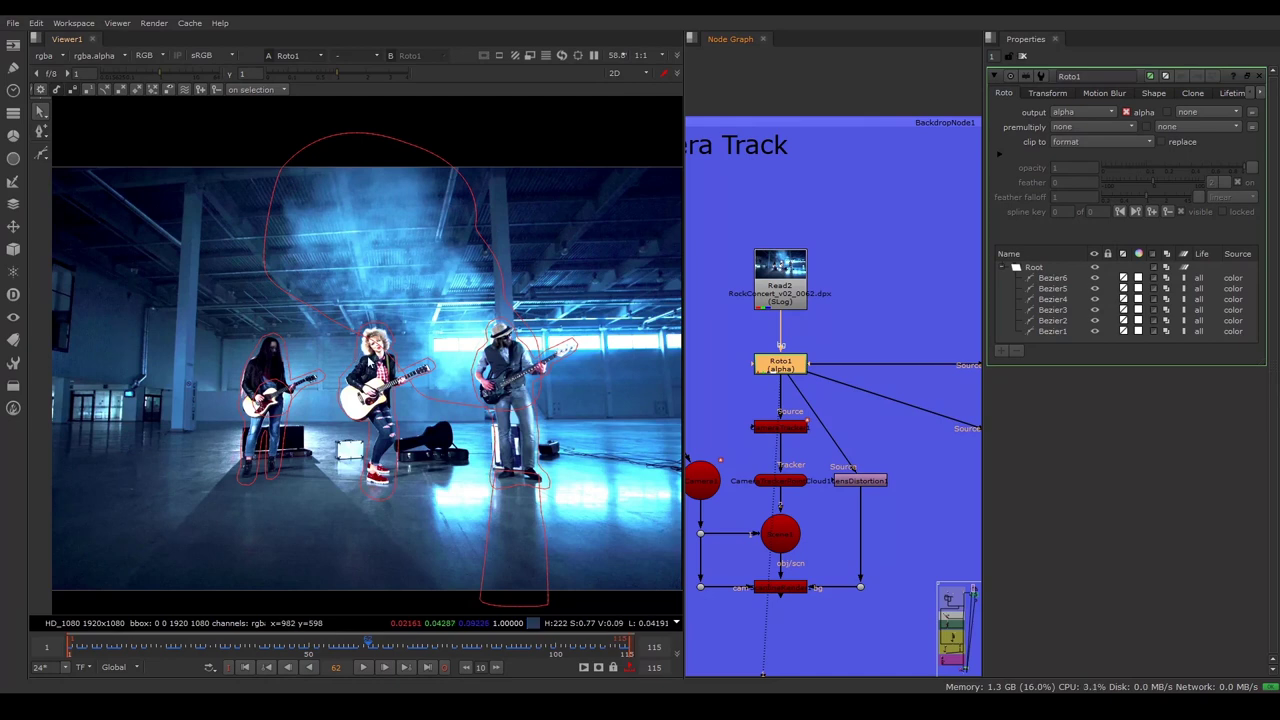
# - Delete the right-hand Camera Track nodes, keeping Roto1, and deselect everything
pyautogui.scroll(-2, 183, 251)
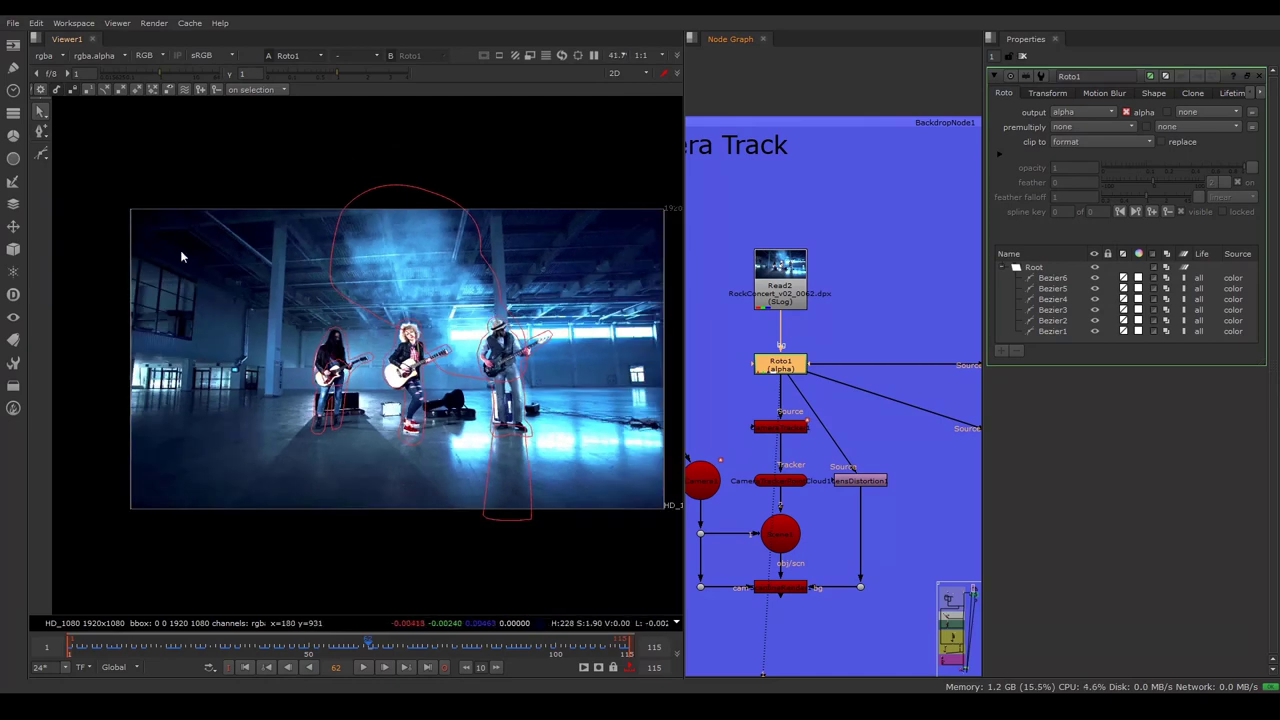
pyautogui.scroll(-2, 247, 268)
pyautogui.scroll(1, 270, 286)
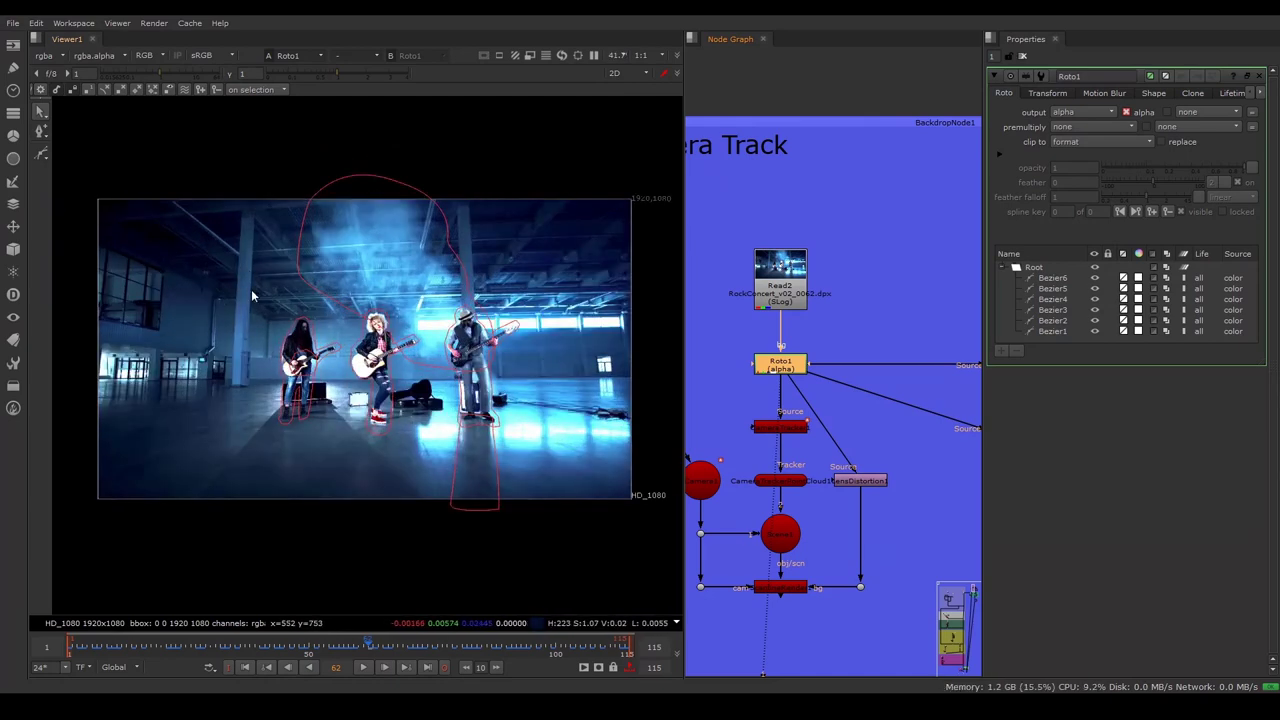
pyautogui.scroll(1, 258, 276)
pyautogui.scroll(-2, 281, 275)
pyautogui.scroll(1, 281, 275)
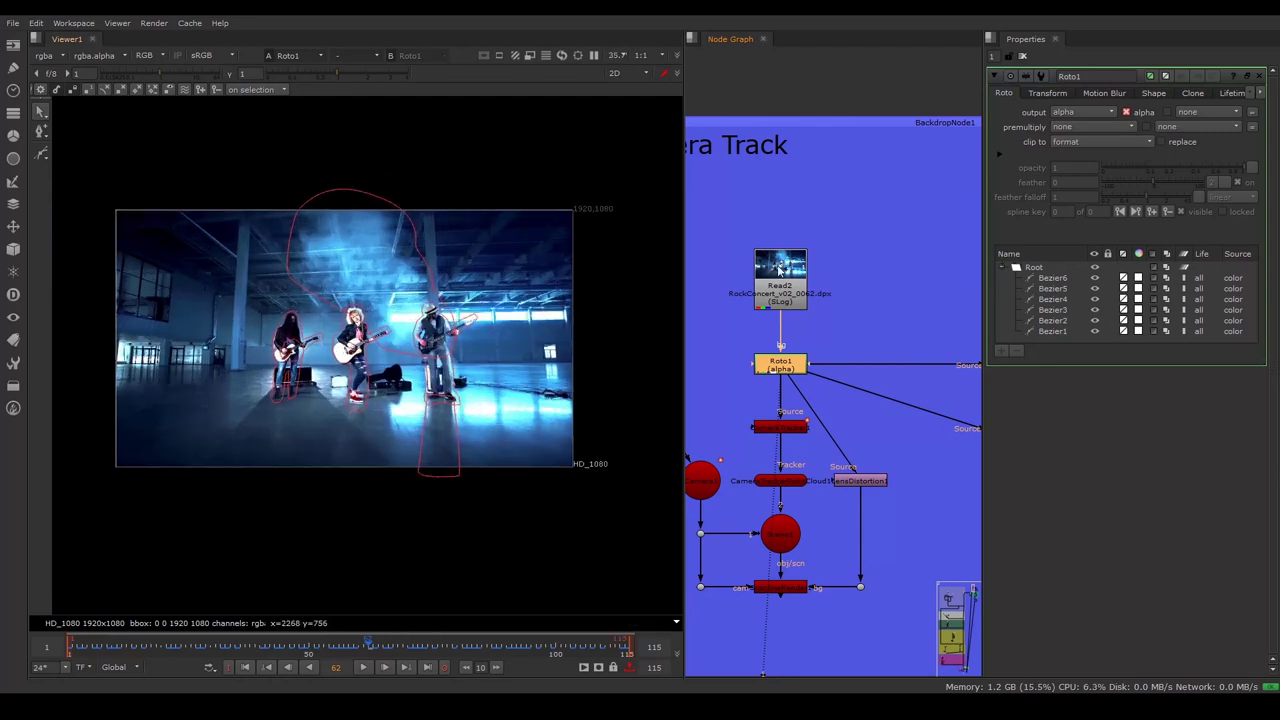
pyautogui.scroll(-2, 843, 261)
pyautogui.scroll(-2, 843, 261)
pyautogui.scroll(-2, 870, 275)
pyautogui.scroll(4, 900, 286)
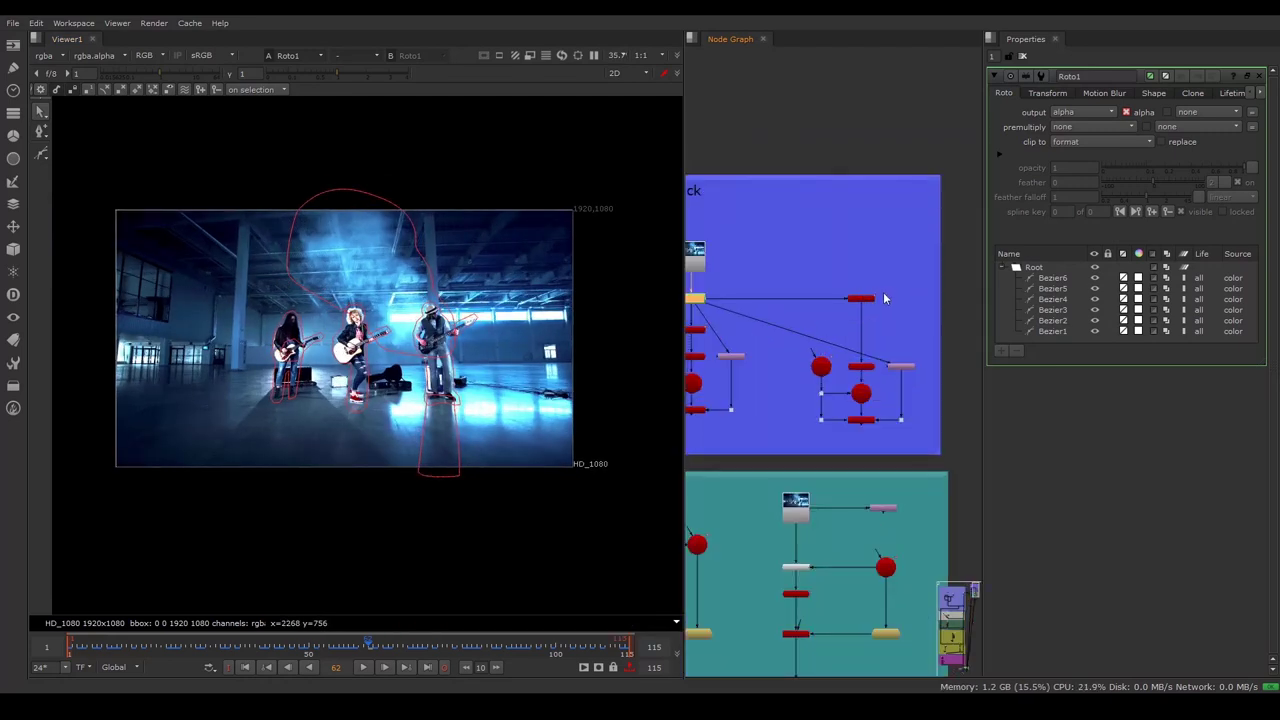
pyautogui.moveTo(772, 244); pyautogui.dragTo(950, 425)
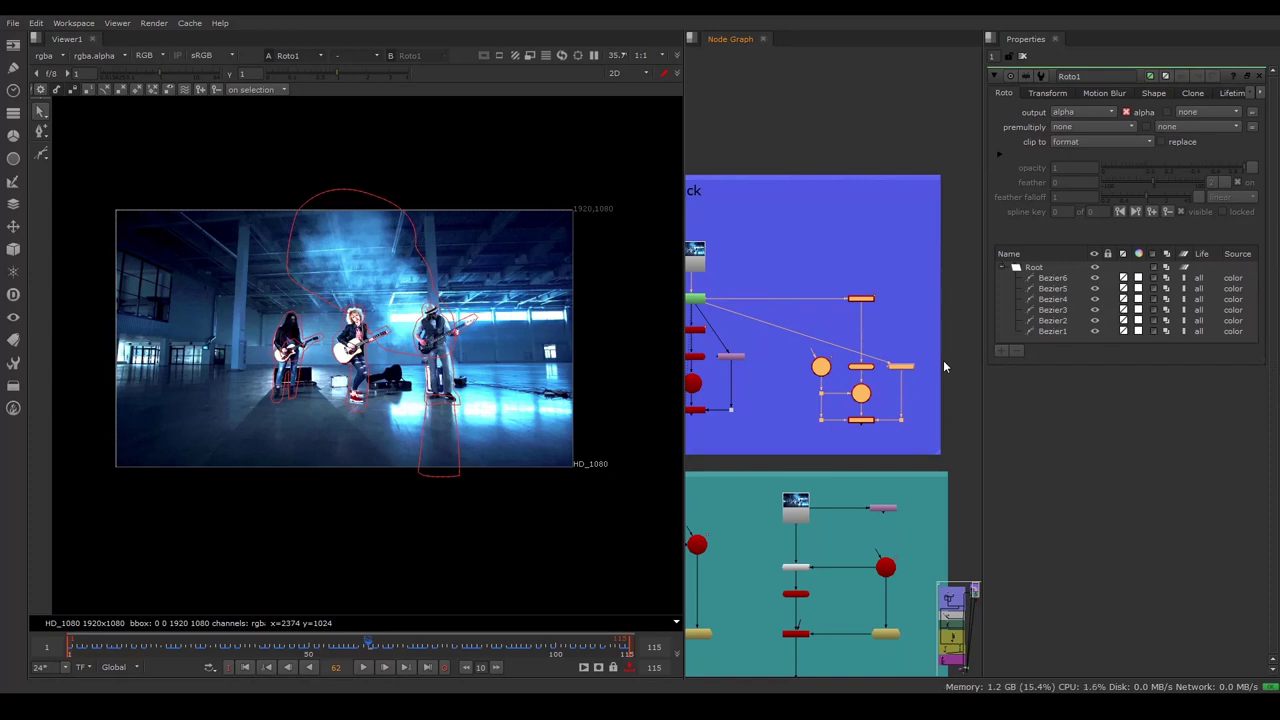
pyautogui.press('Delete')
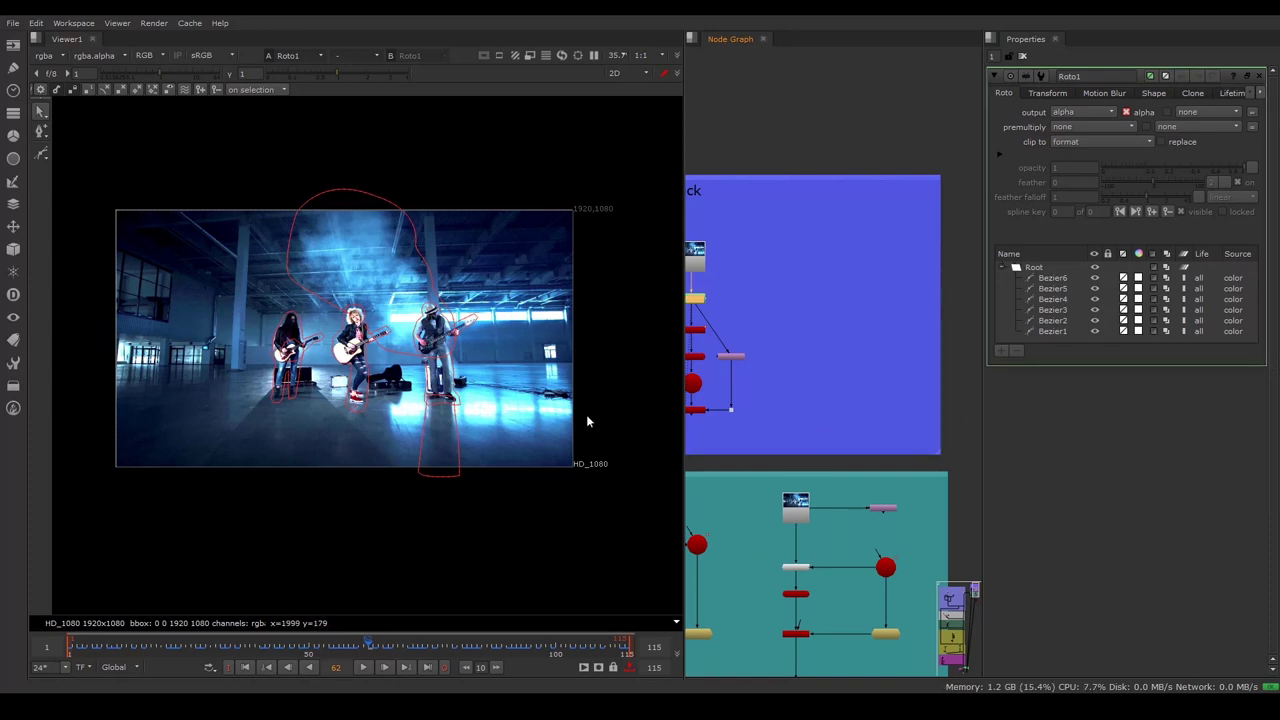
pyautogui.scroll(1, 489, 342)
pyautogui.scroll(-2, 521, 316)
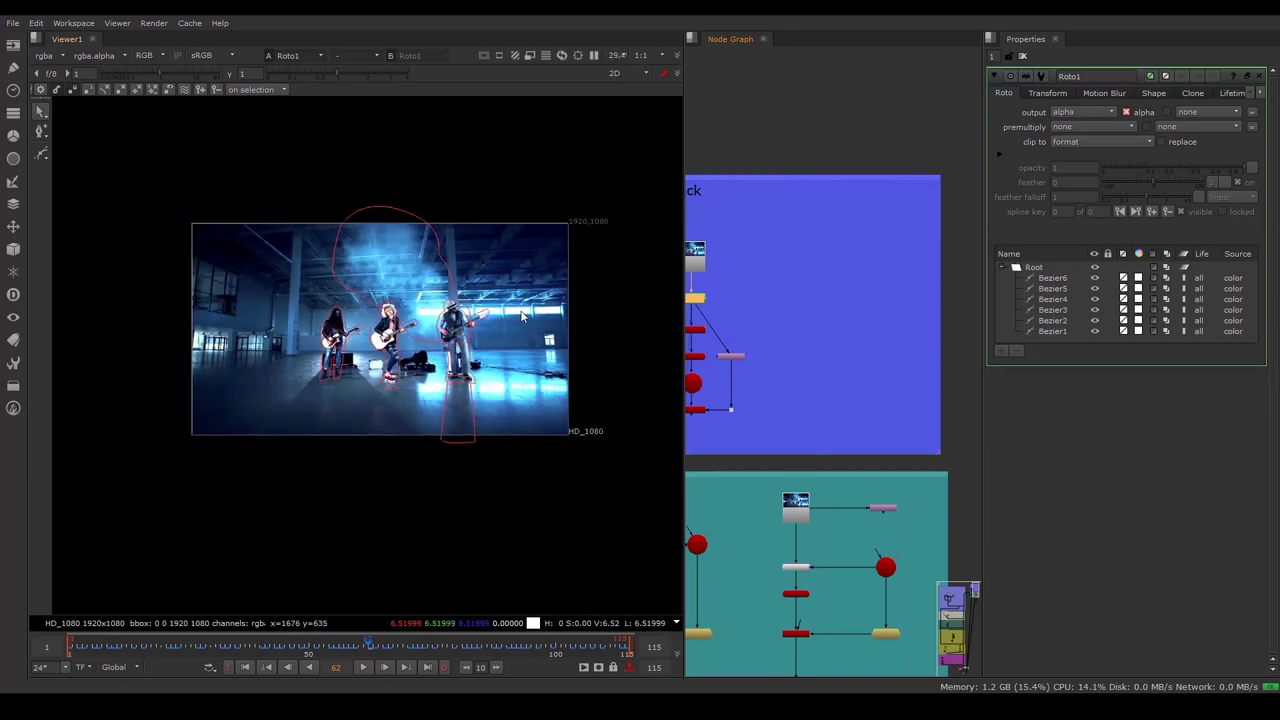
pyautogui.scroll(2, 521, 316)
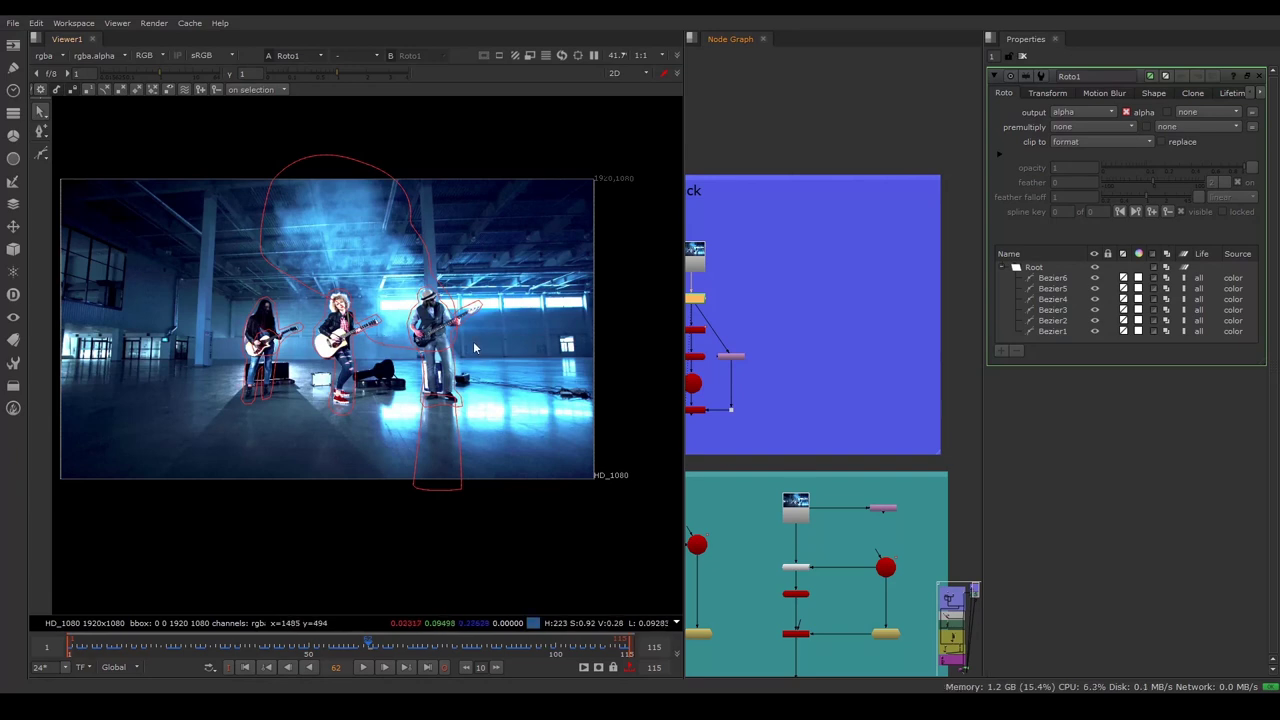
pyautogui.scroll(-1, 353, 269)
pyautogui.scroll(1, 207, 309)
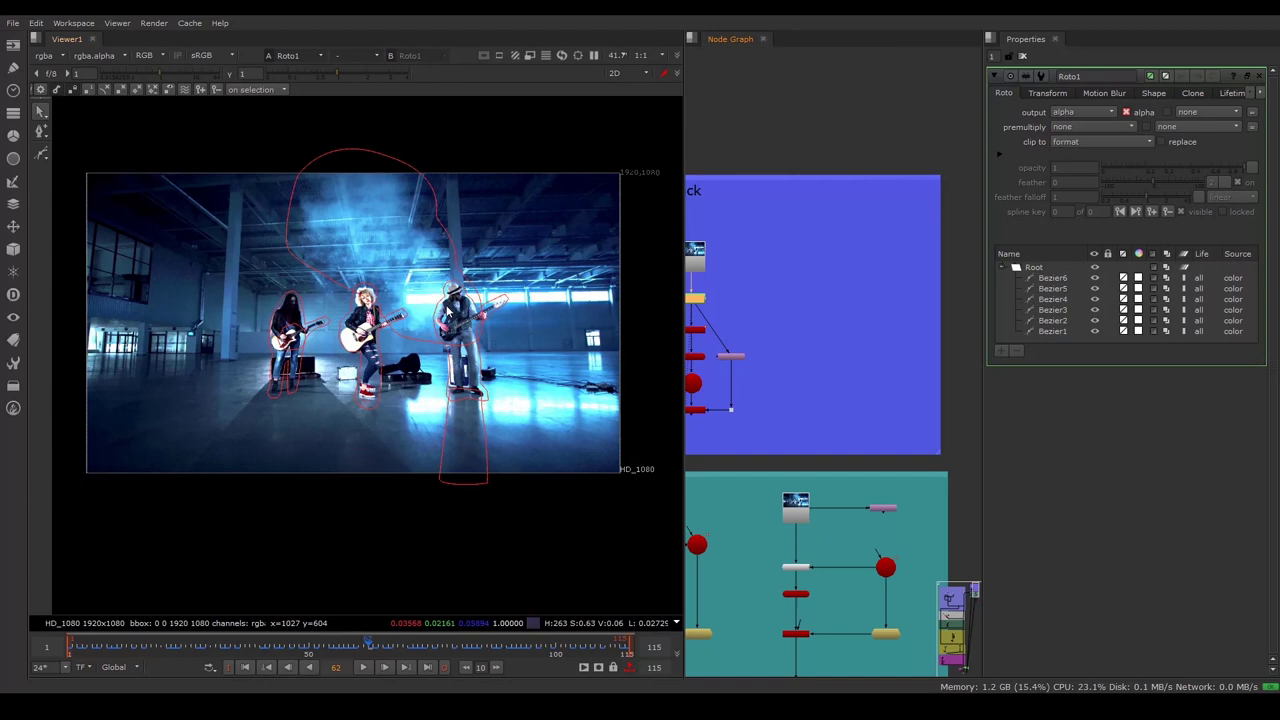
pyautogui.click(812, 314)
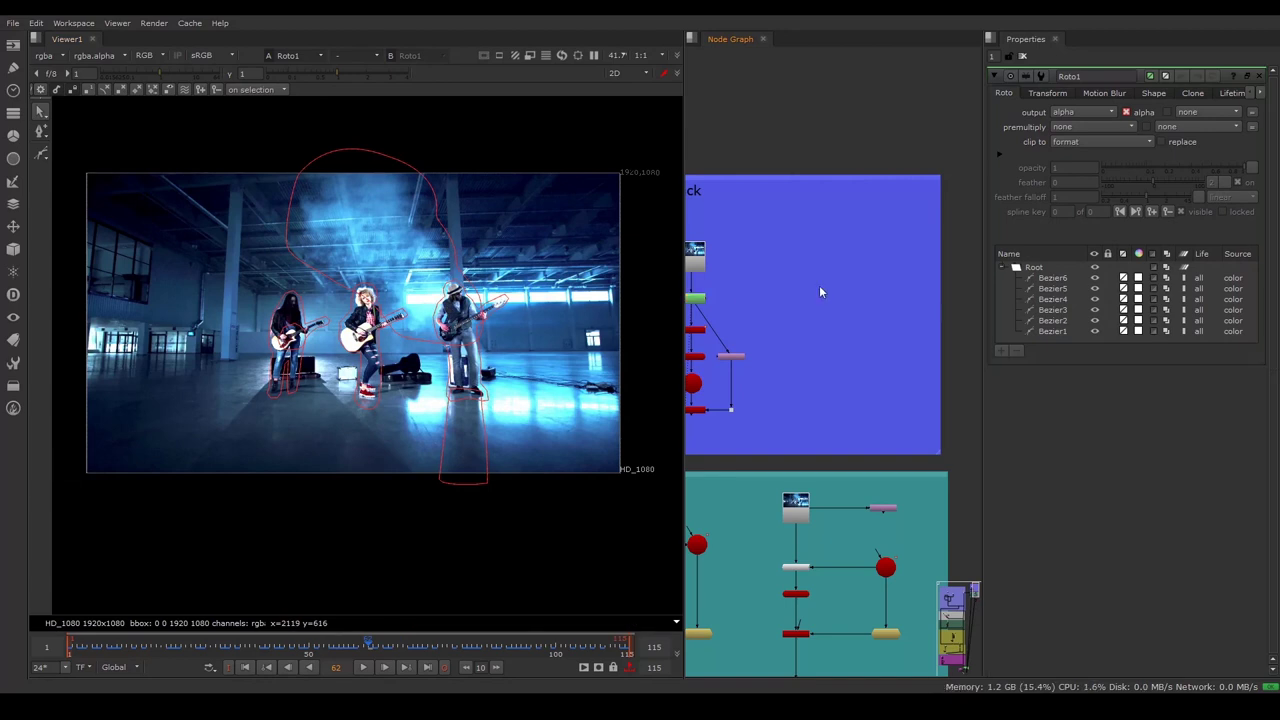
# - Add a CameraTracker node to the graph
pyautogui.press('Tab')
pyautogui.write('cameratracke')
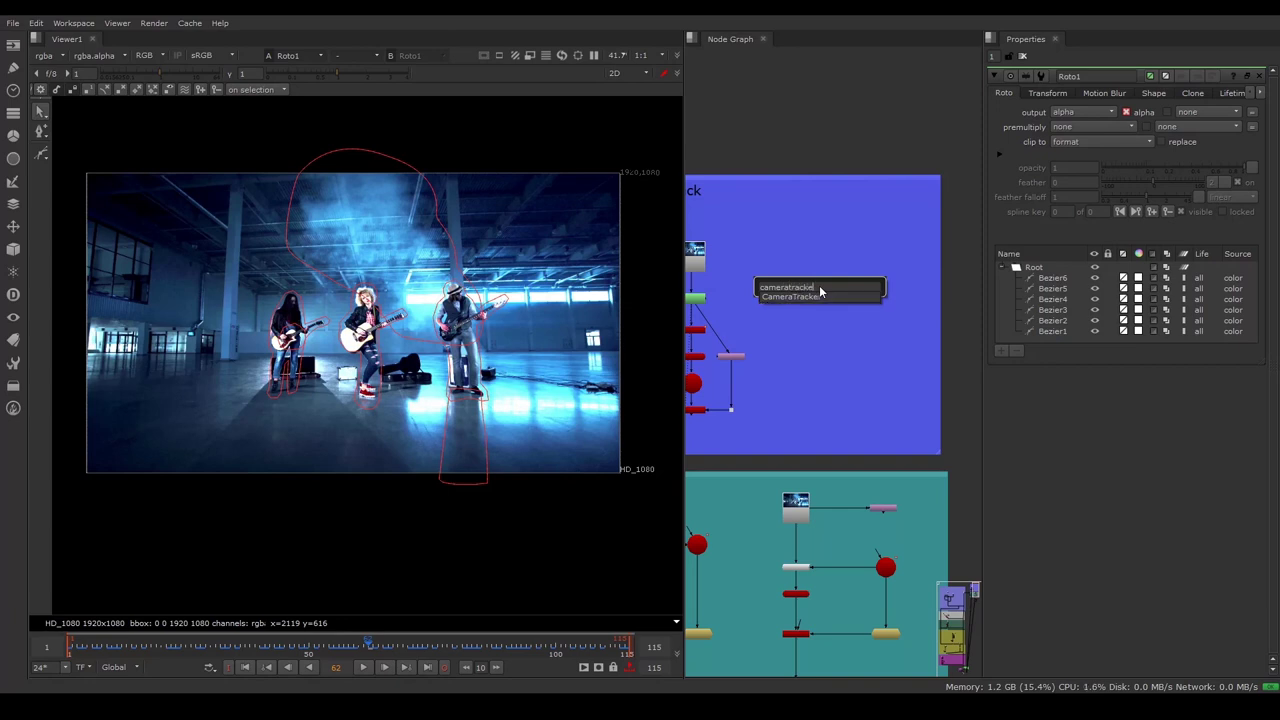
pyautogui.press('Return')
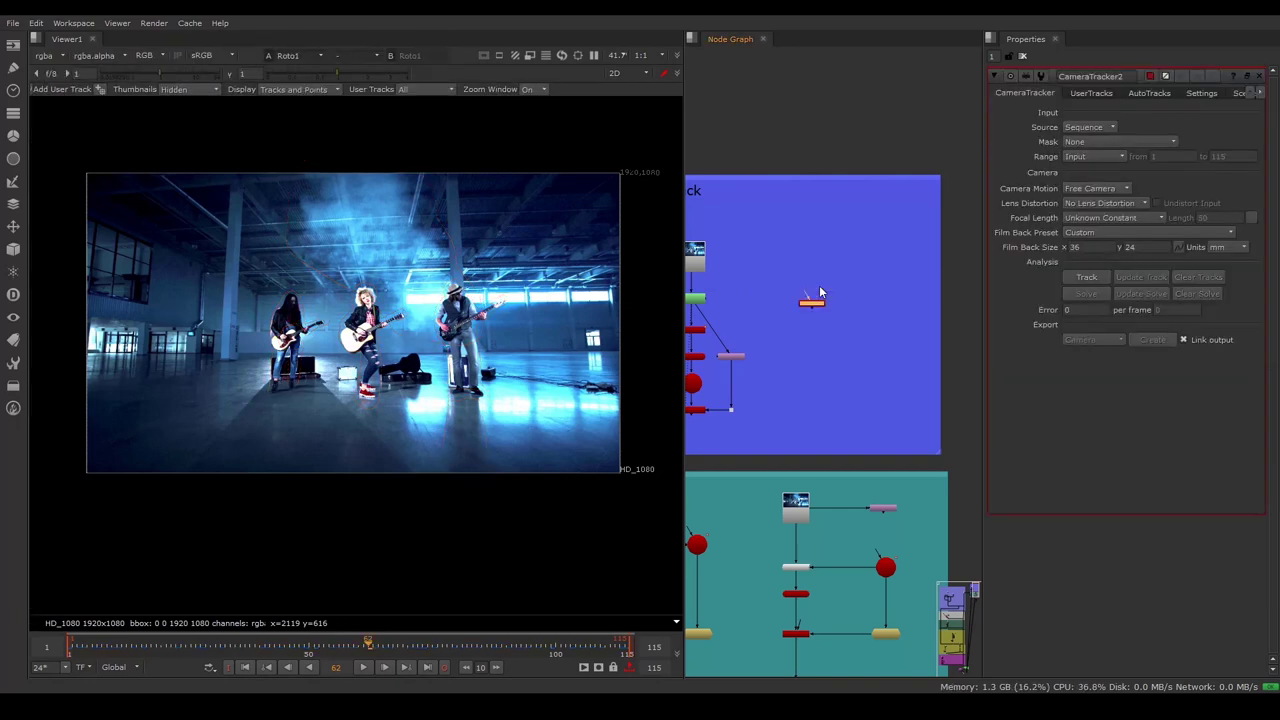
pyautogui.click(818, 305)
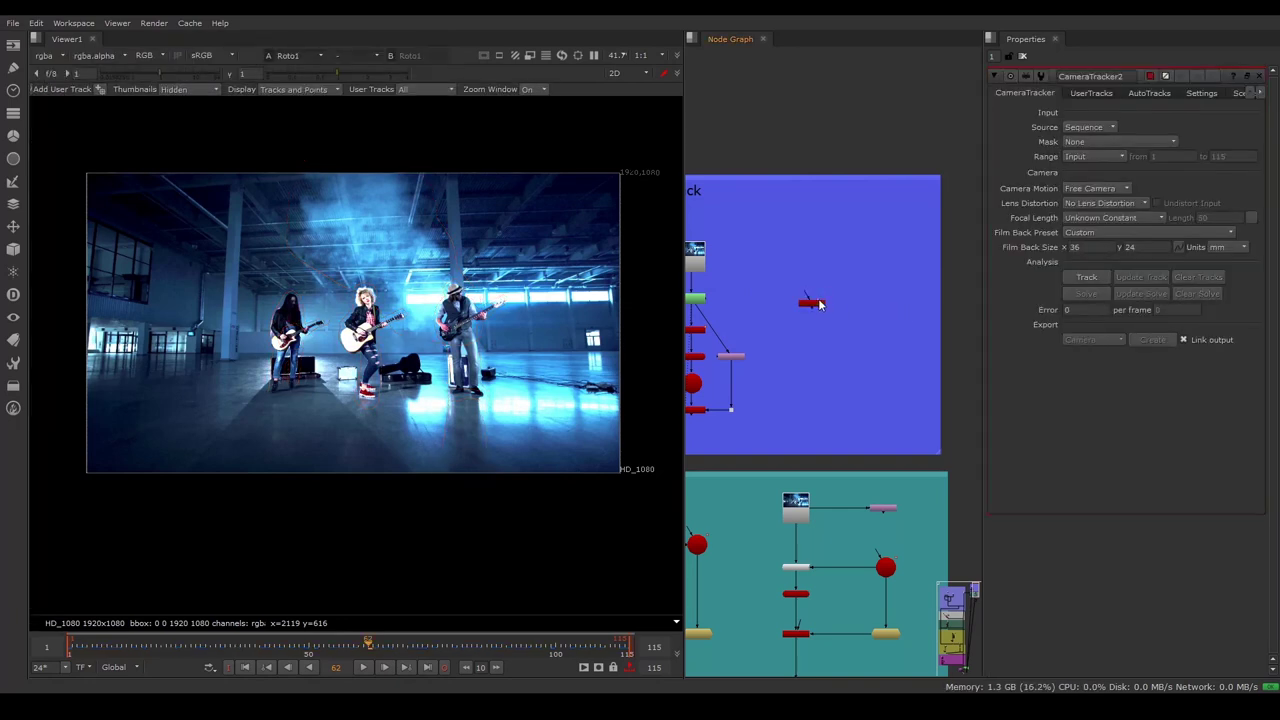
# - Check Roto1's alpha matte in the viewer, then return to RGB
pyautogui.doubleClick(704, 302)
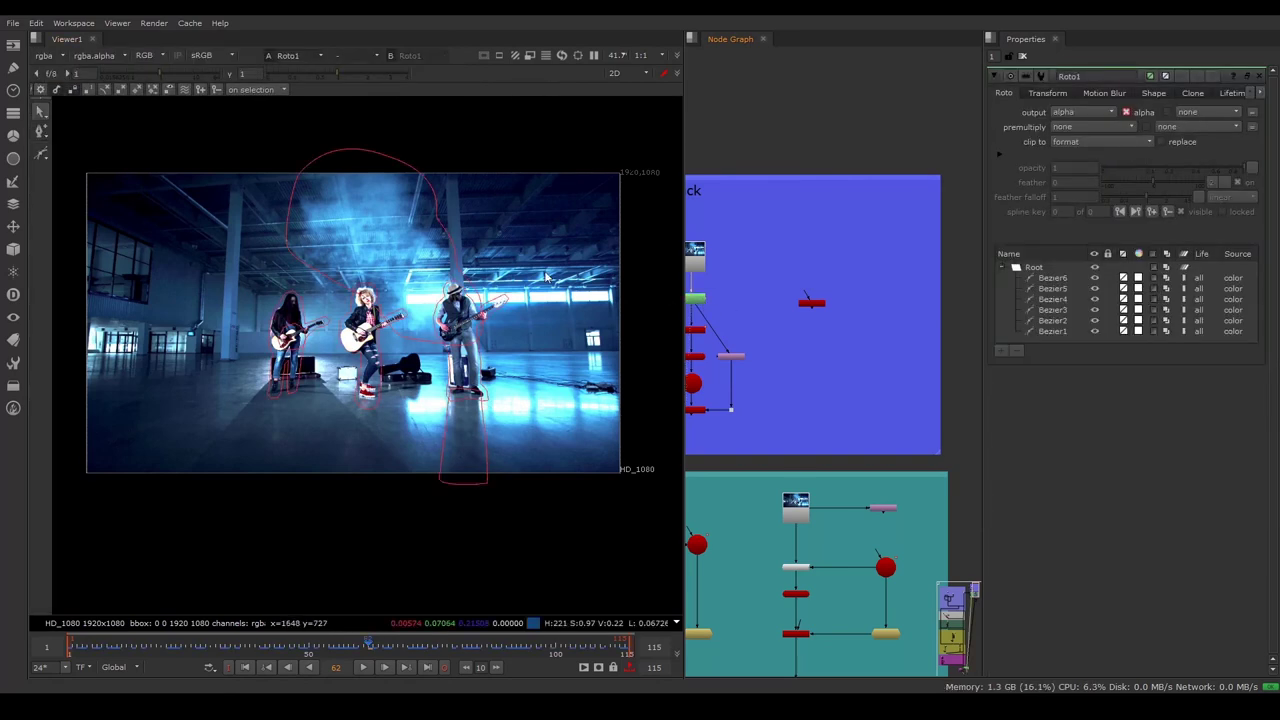
pyautogui.press('a')
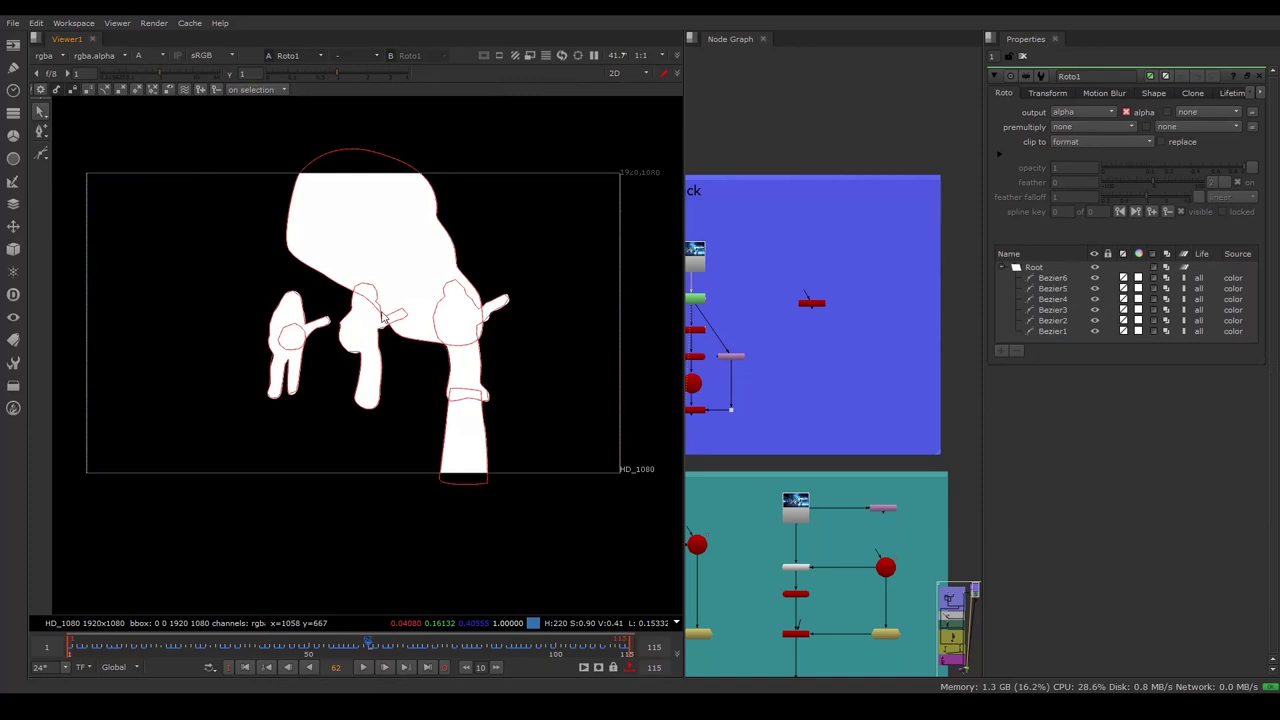
pyautogui.press('a')
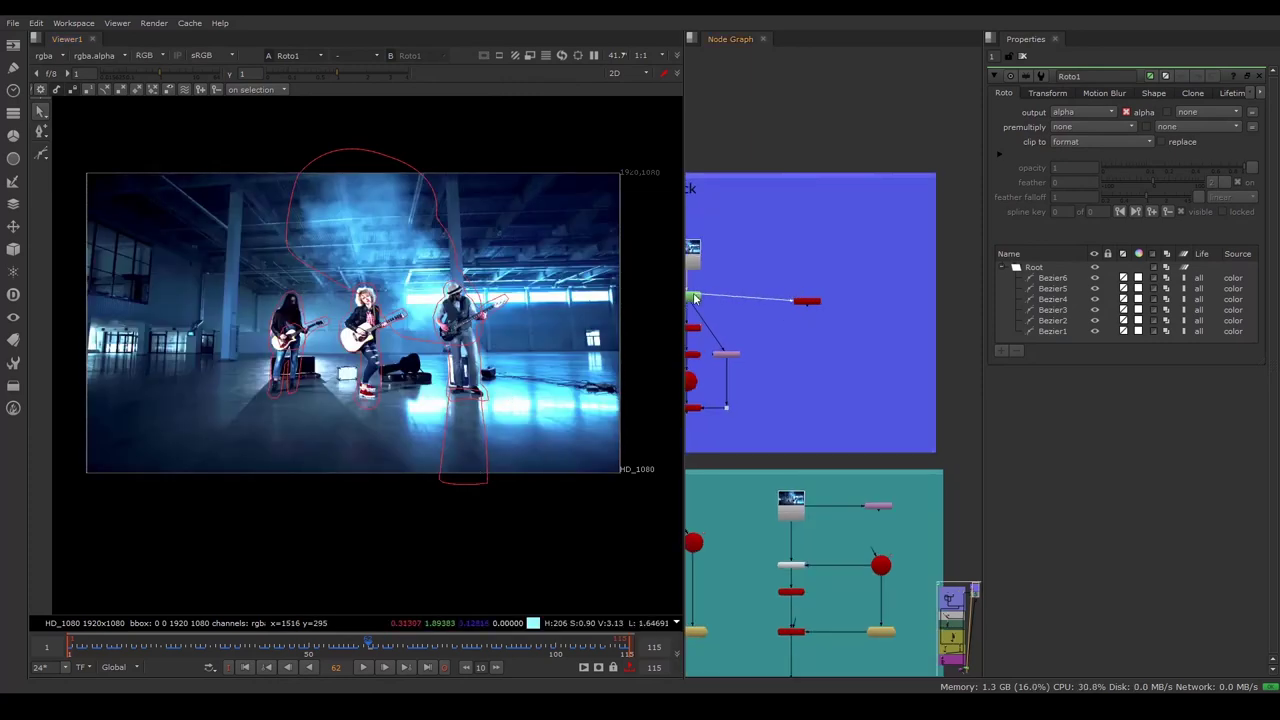
pyautogui.scroll(-5, 750, 318)
pyautogui.scroll(3, 742, 321)
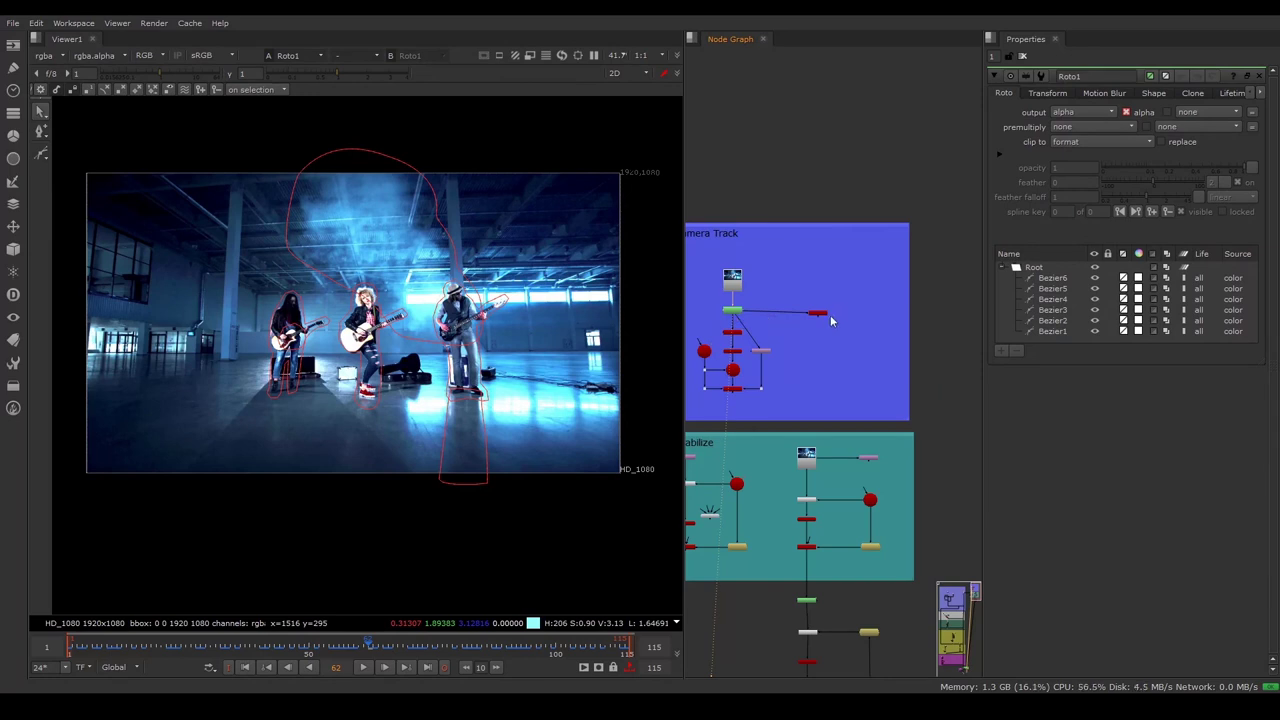
pyautogui.scroll(3, 820, 316)
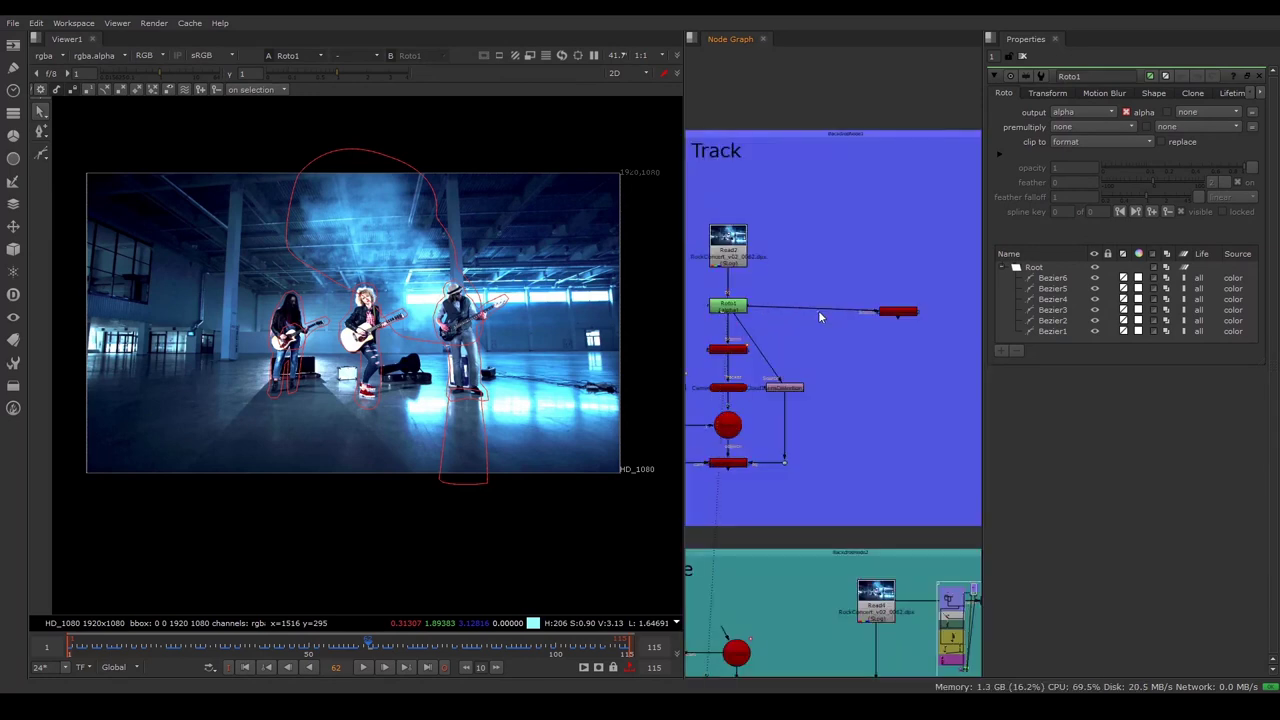
# - View CameraTracker2's output and open its properties
pyautogui.click(897, 307)
pyautogui.press('1')
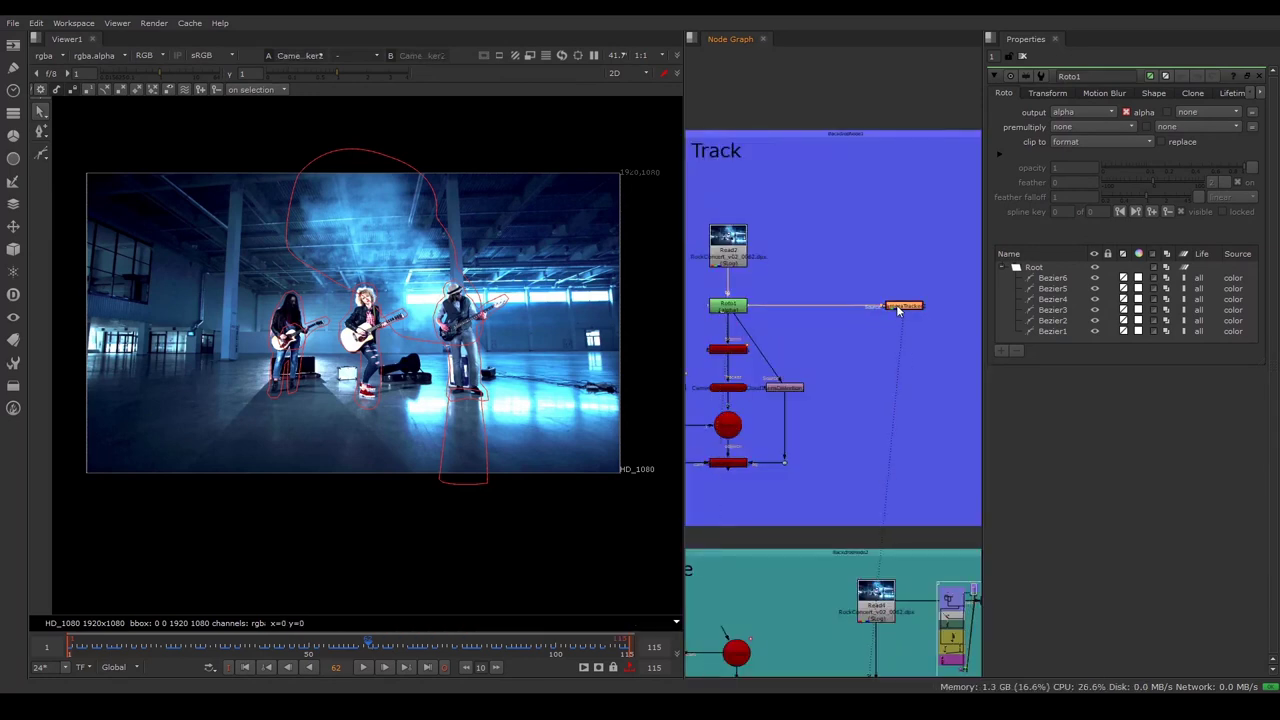
pyautogui.doubleClick(898, 308)
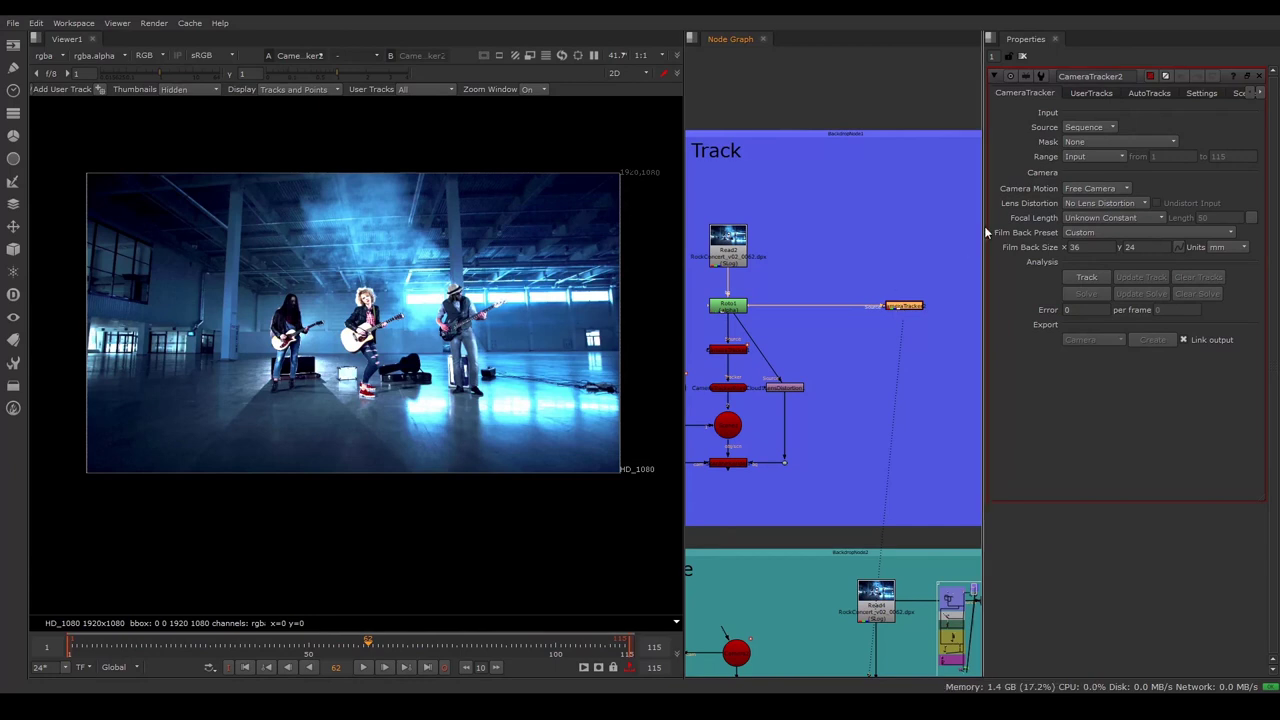
# - Set CameraTracker2's Mask to Source Alpha and Lens Distortion to Unknown Lens
pyautogui.click(1093, 144)
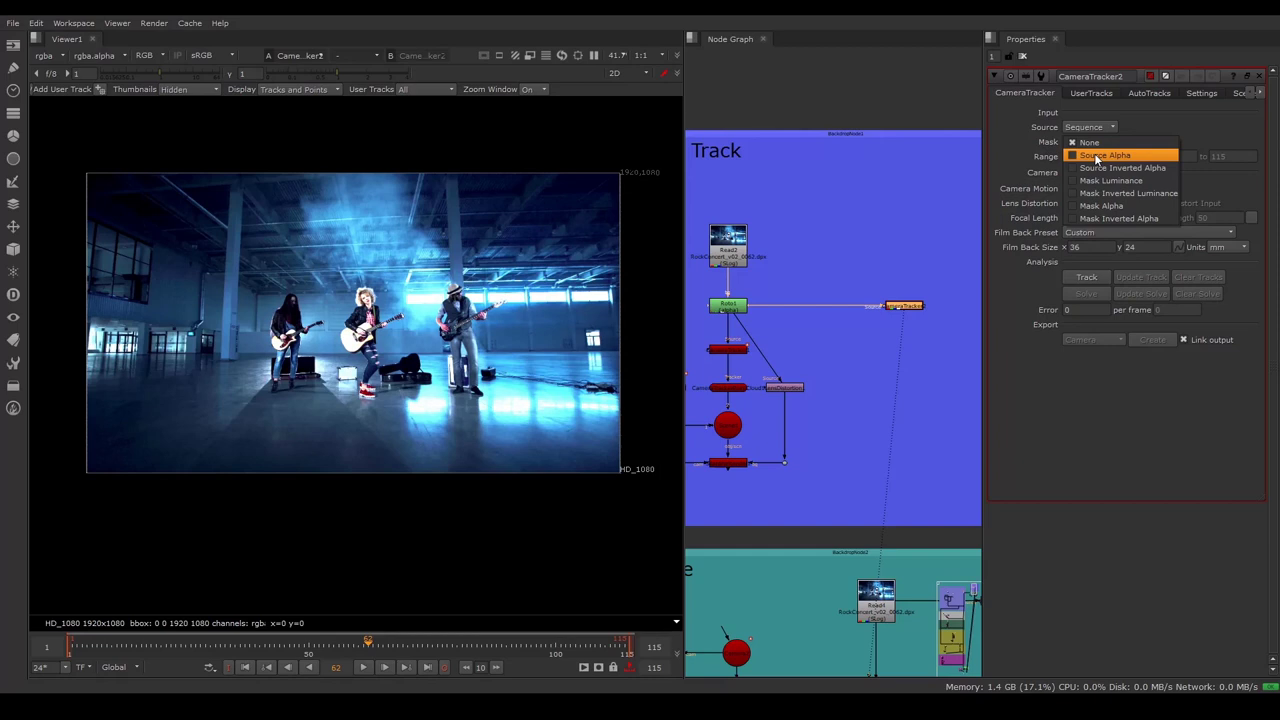
pyautogui.click(1096, 158)
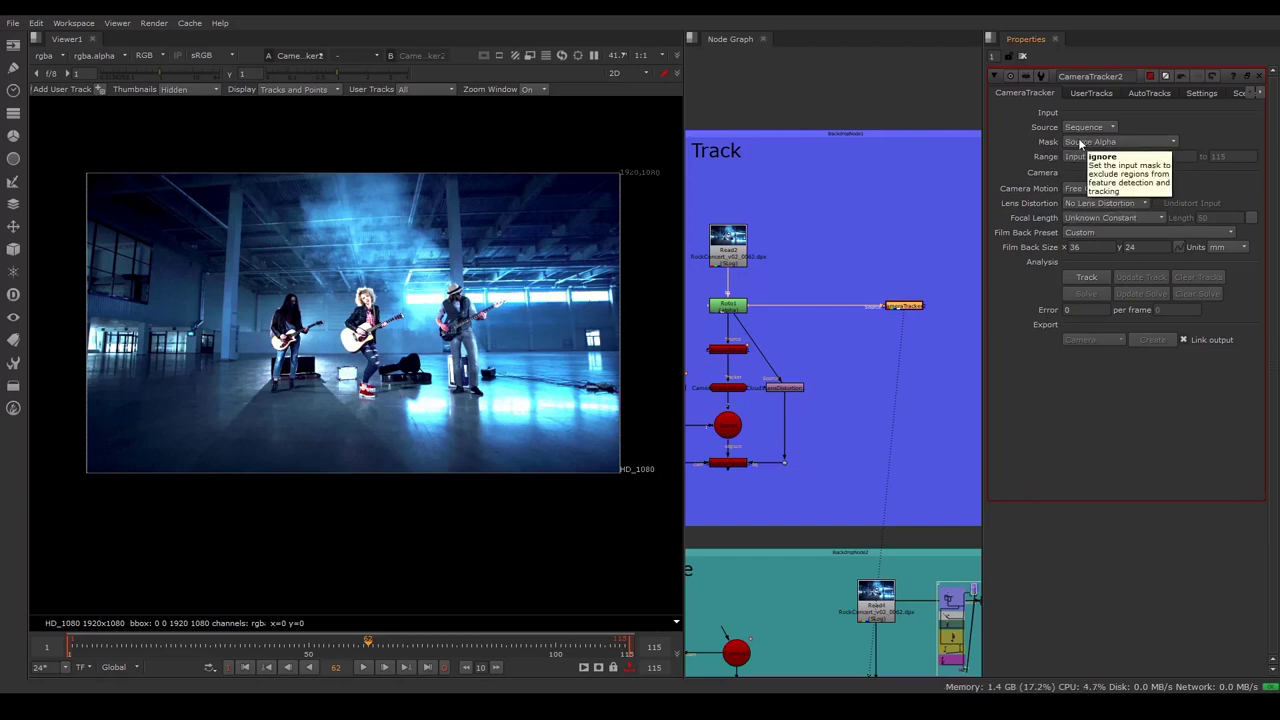
pyautogui.click(1080, 205)
pyautogui.click(1084, 218)
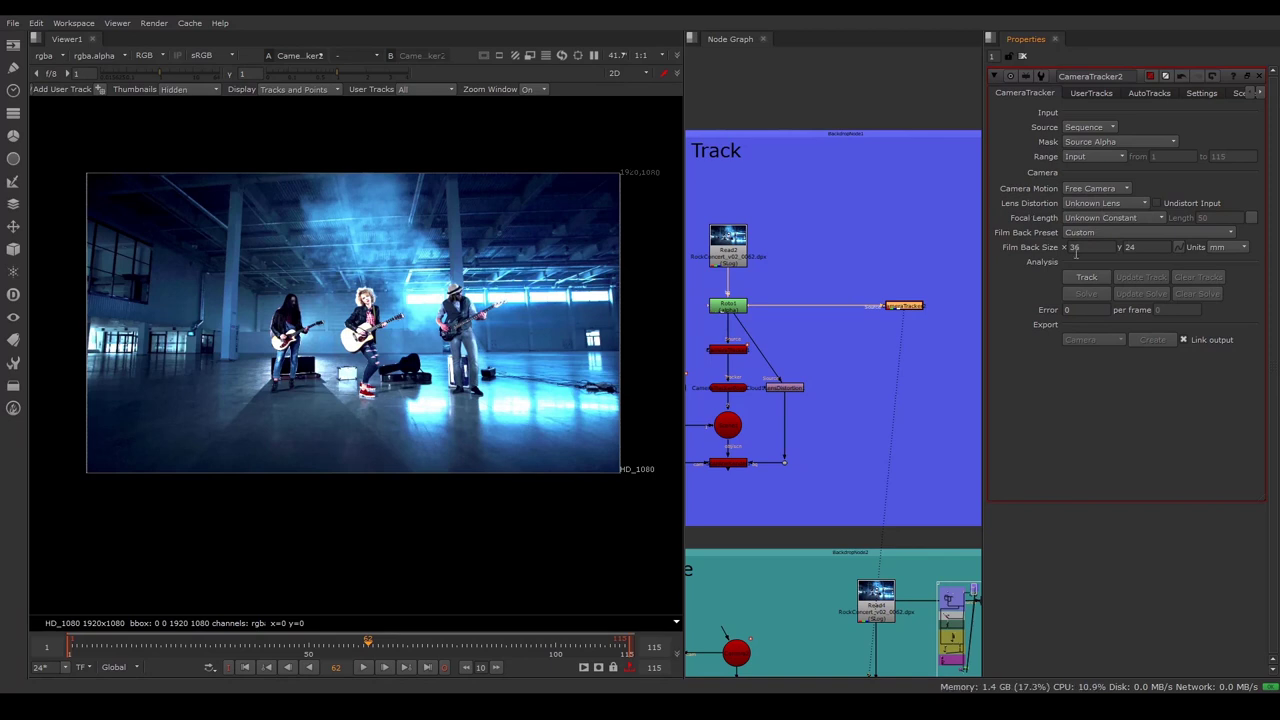
# - Set 1200 features, a 0.03 detection threshold and Refine Feature Locations on the tracker
pyautogui.click(1138, 94)
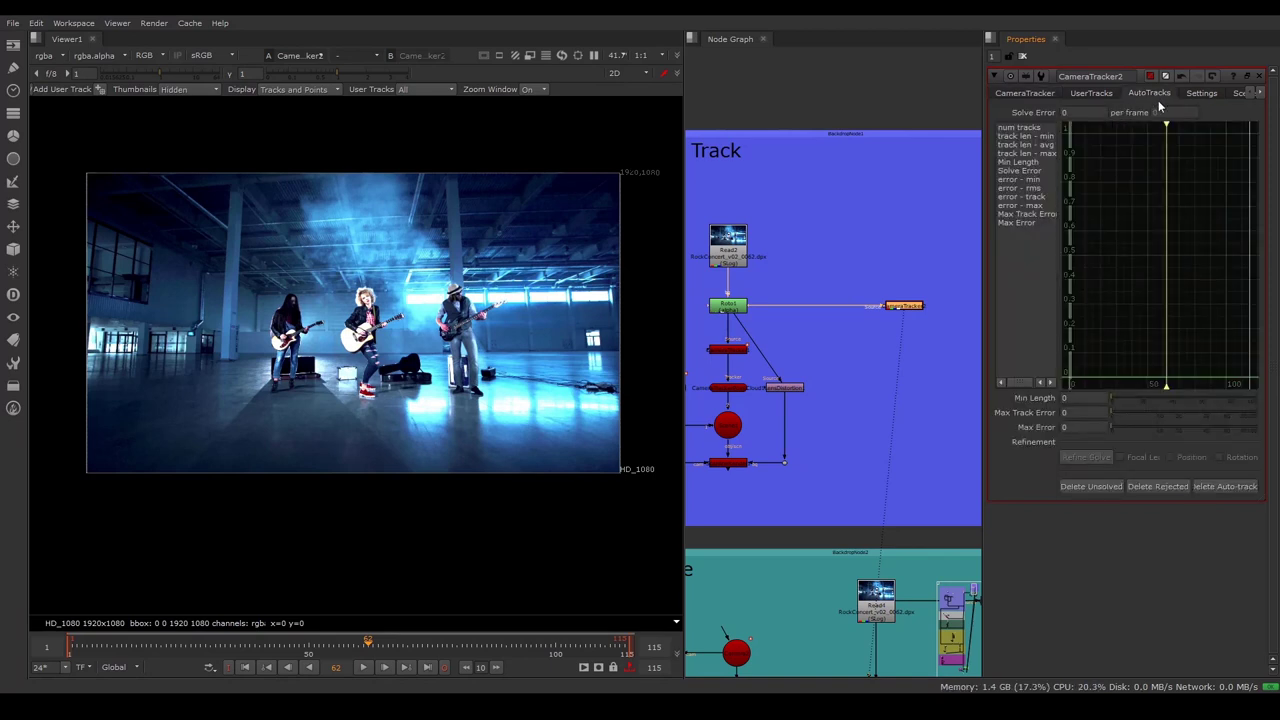
pyautogui.click(1195, 95)
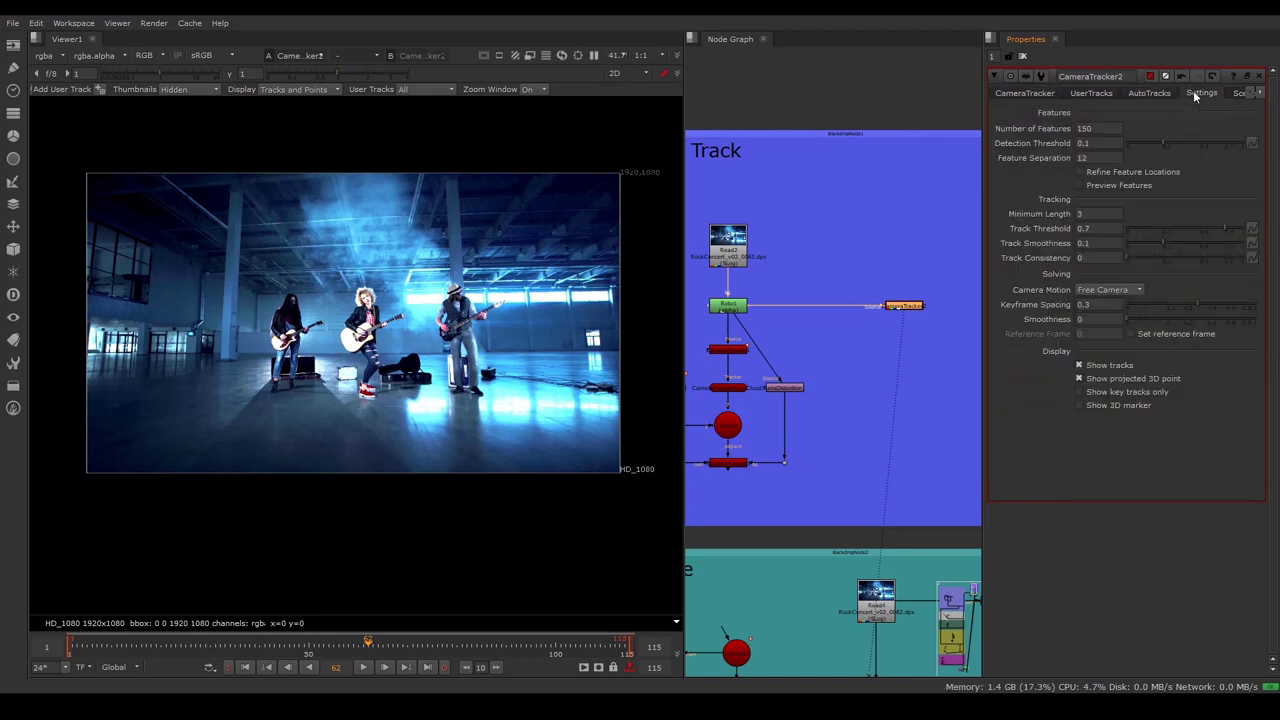
pyautogui.click(1105, 128)
pyautogui.write('1200')
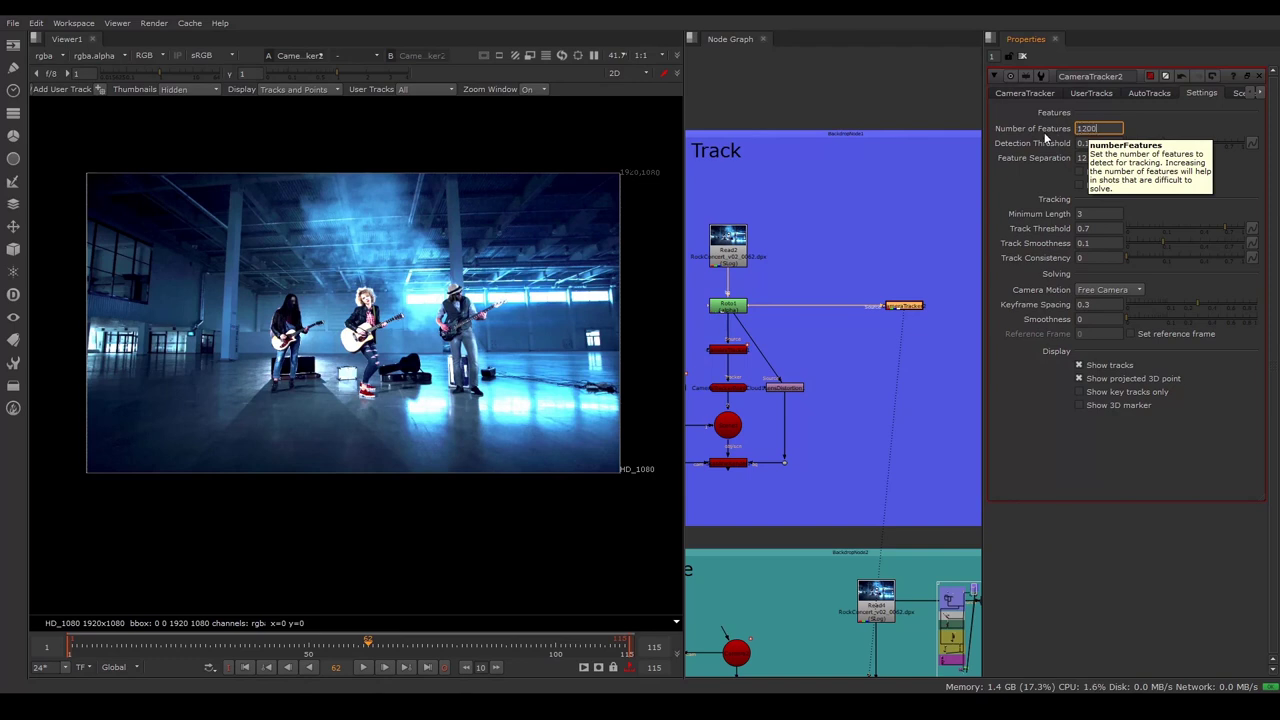
pyautogui.press('Return')
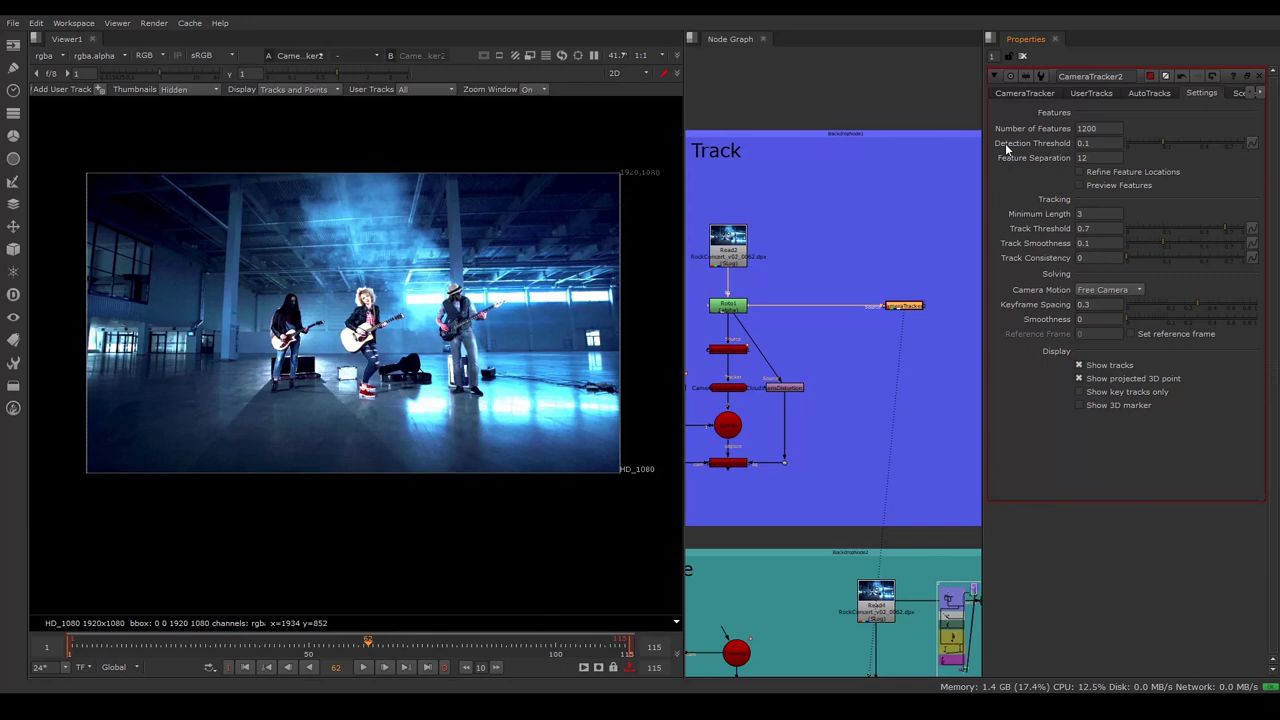
pyautogui.click(1092, 143)
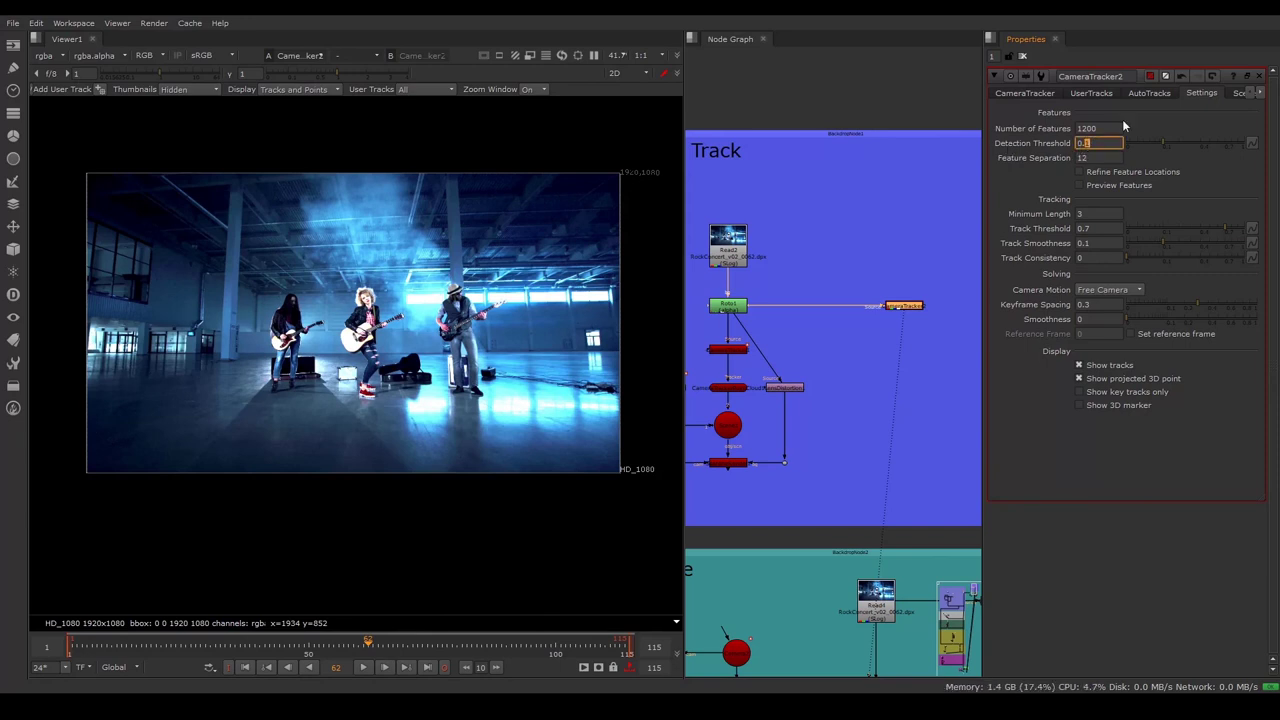
pyautogui.write('0.03')
pyautogui.press('Return')
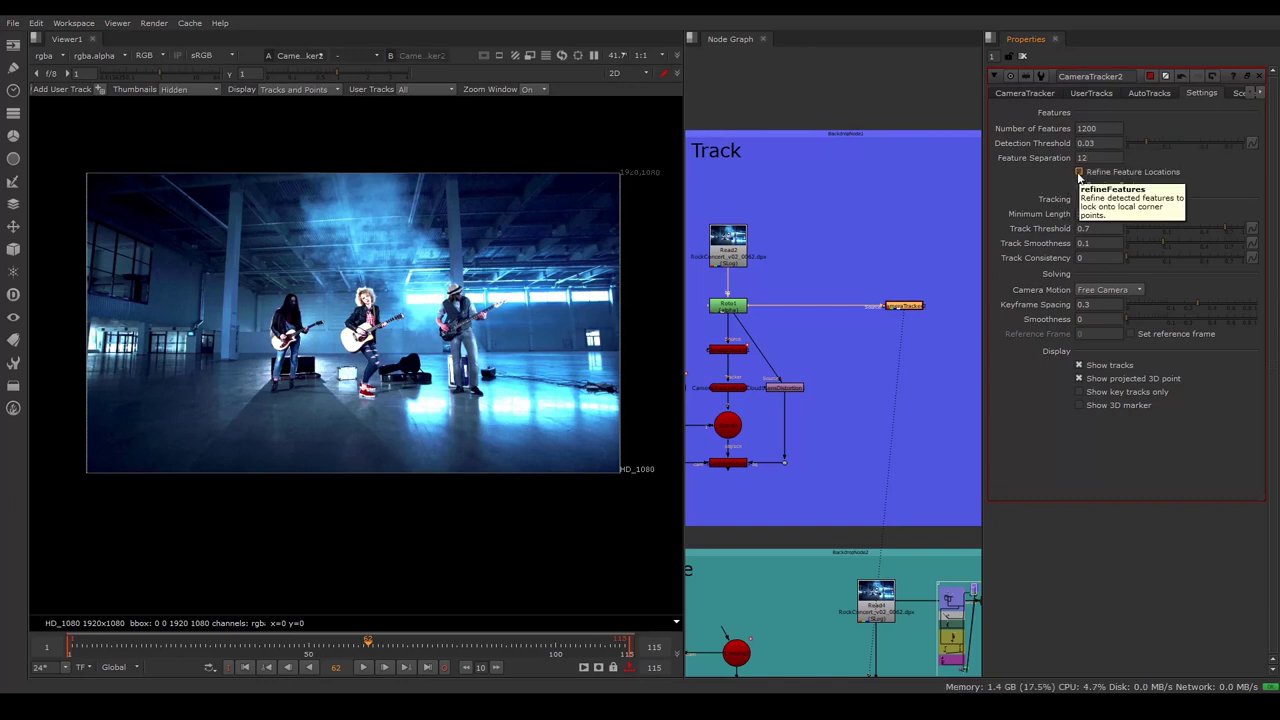
pyautogui.click(1079, 173)
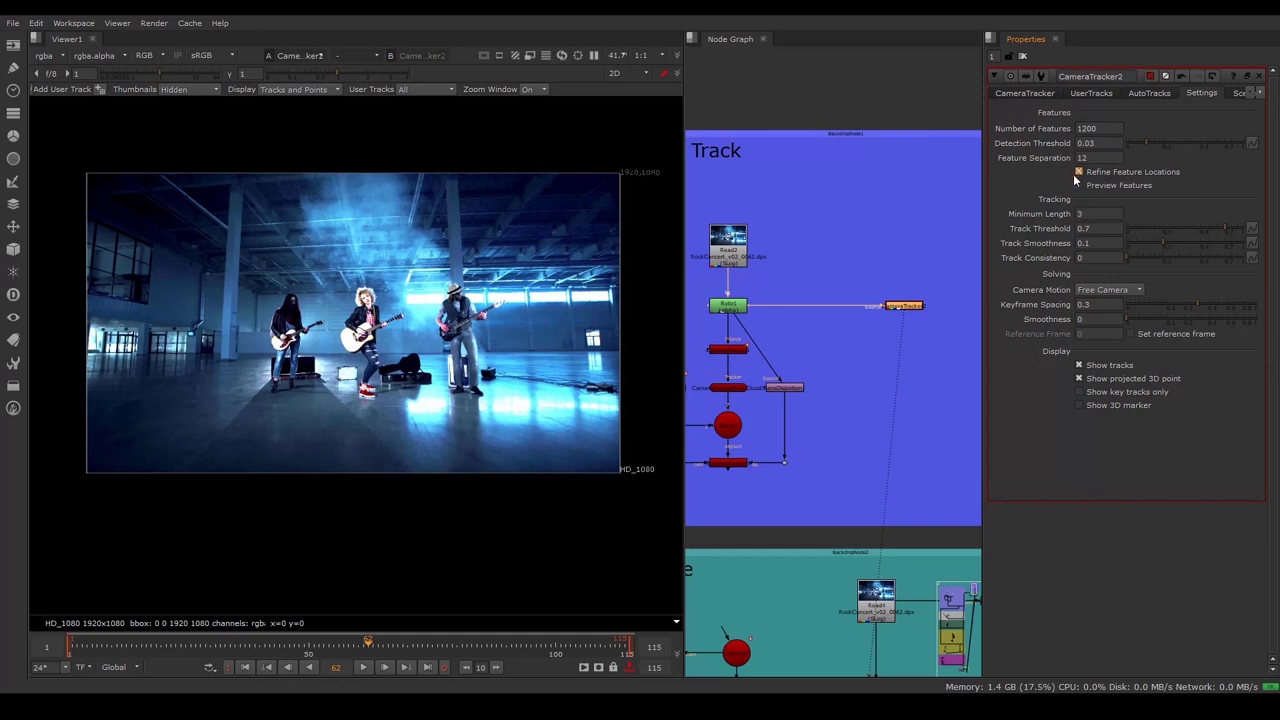
pyautogui.click(999, 91)
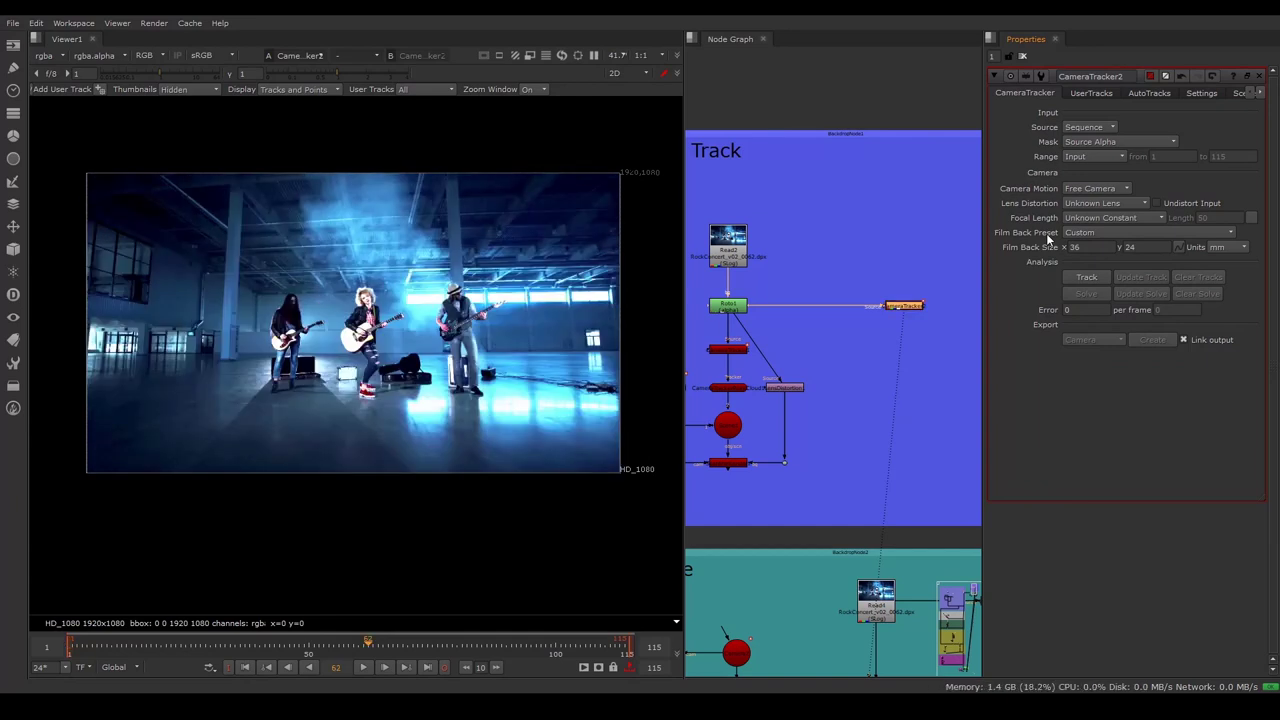
# - Track features across the whole shot, moving the Progress window off the footage
pyautogui.click(1080, 283)
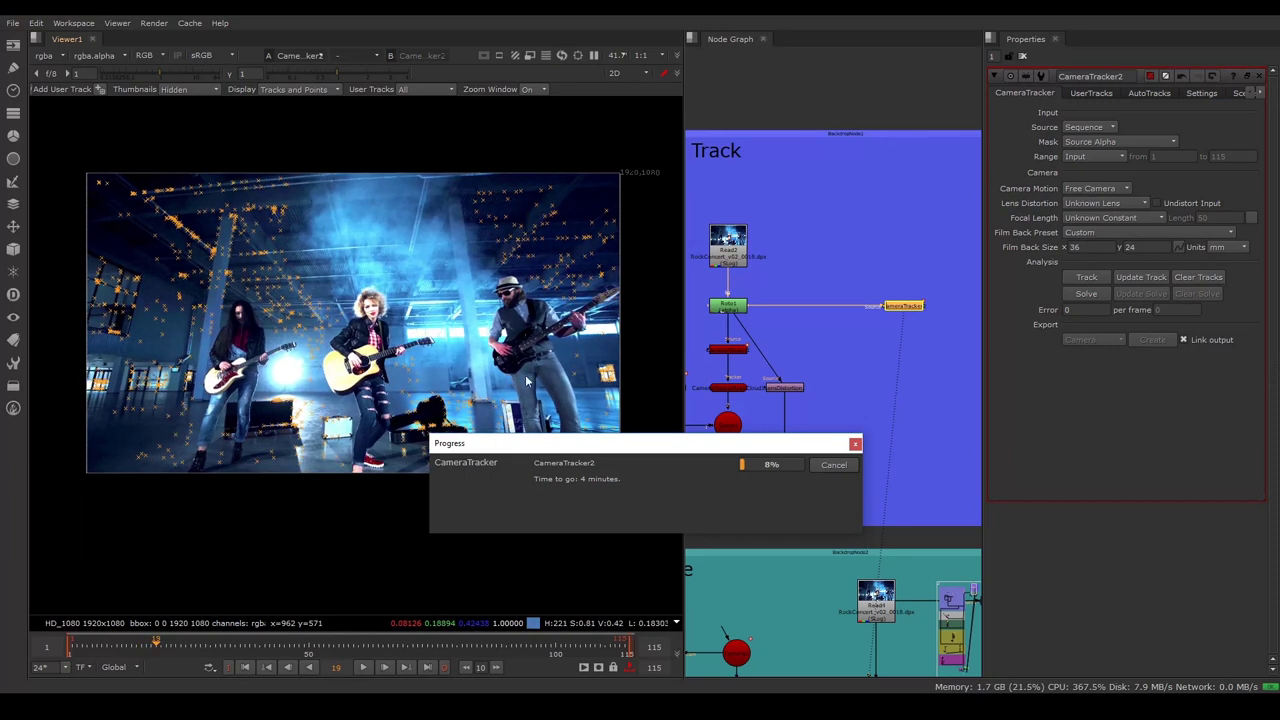
pyautogui.moveTo(550, 443); pyautogui.dragTo(568, 287)
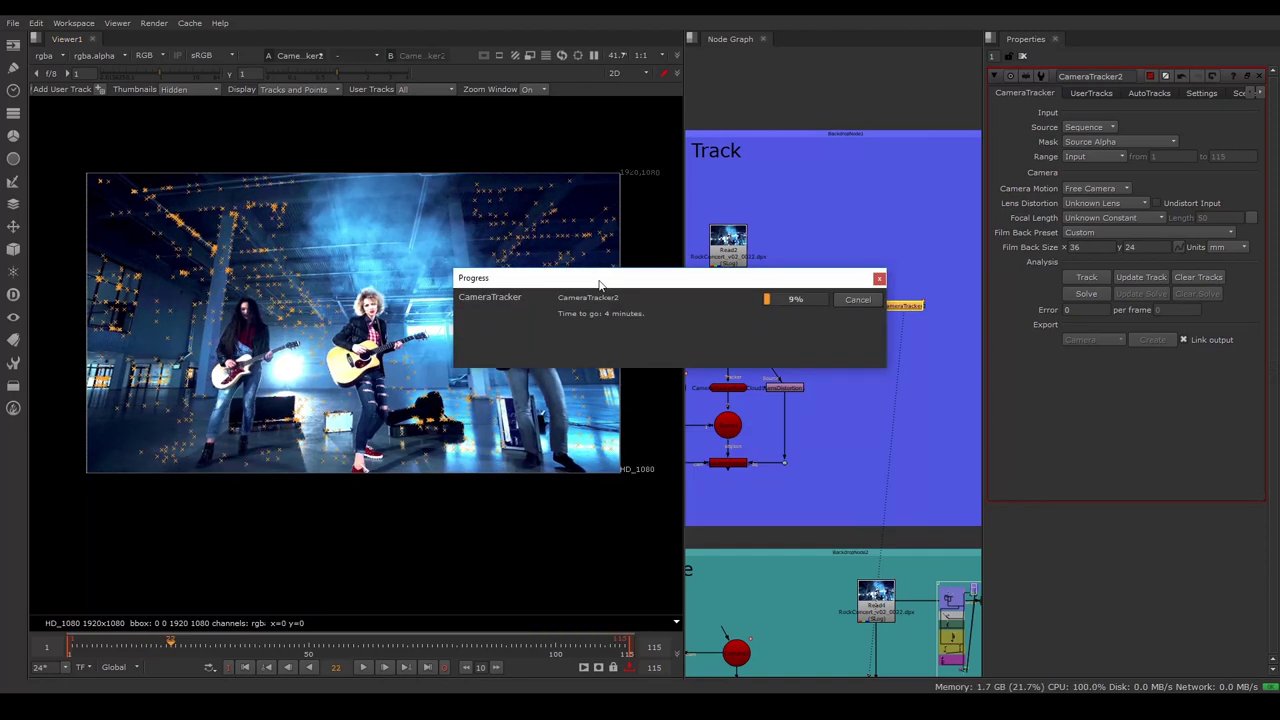
pyautogui.moveTo(596, 285); pyautogui.dragTo(615, 97)
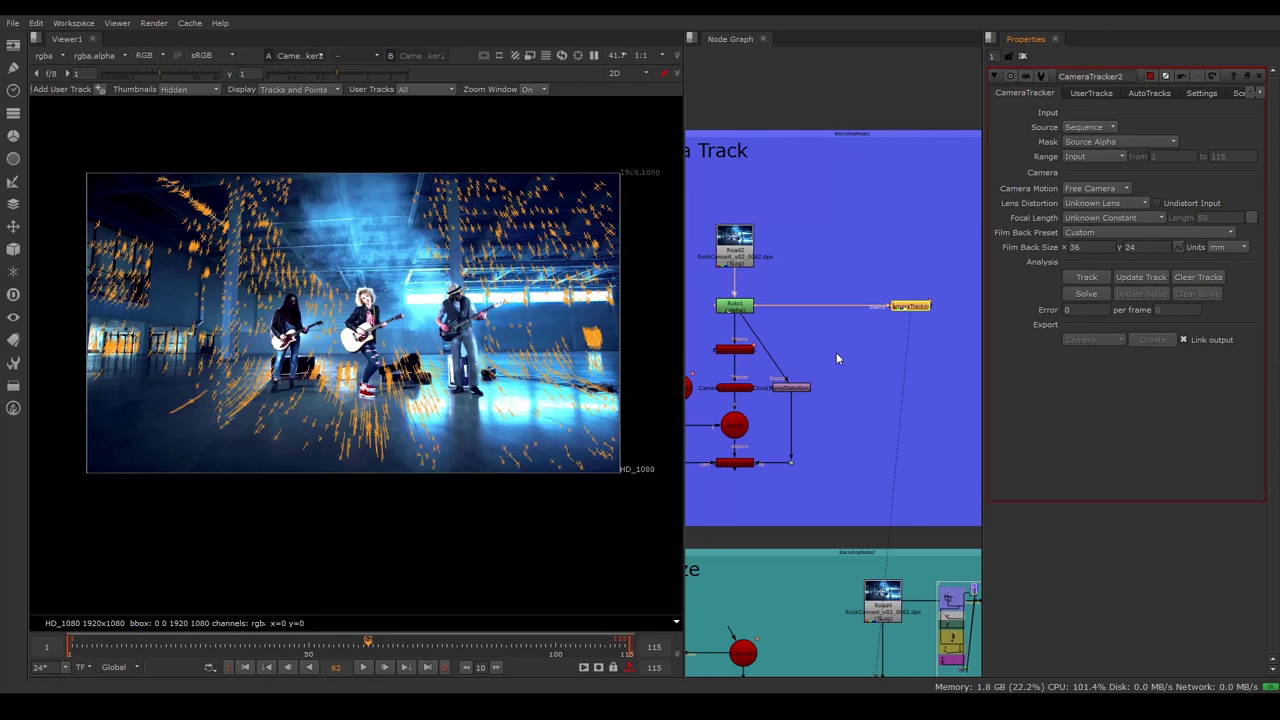
pyautogui.scroll(-1, 838, 350)
pyautogui.scroll(-3, 875, 332)
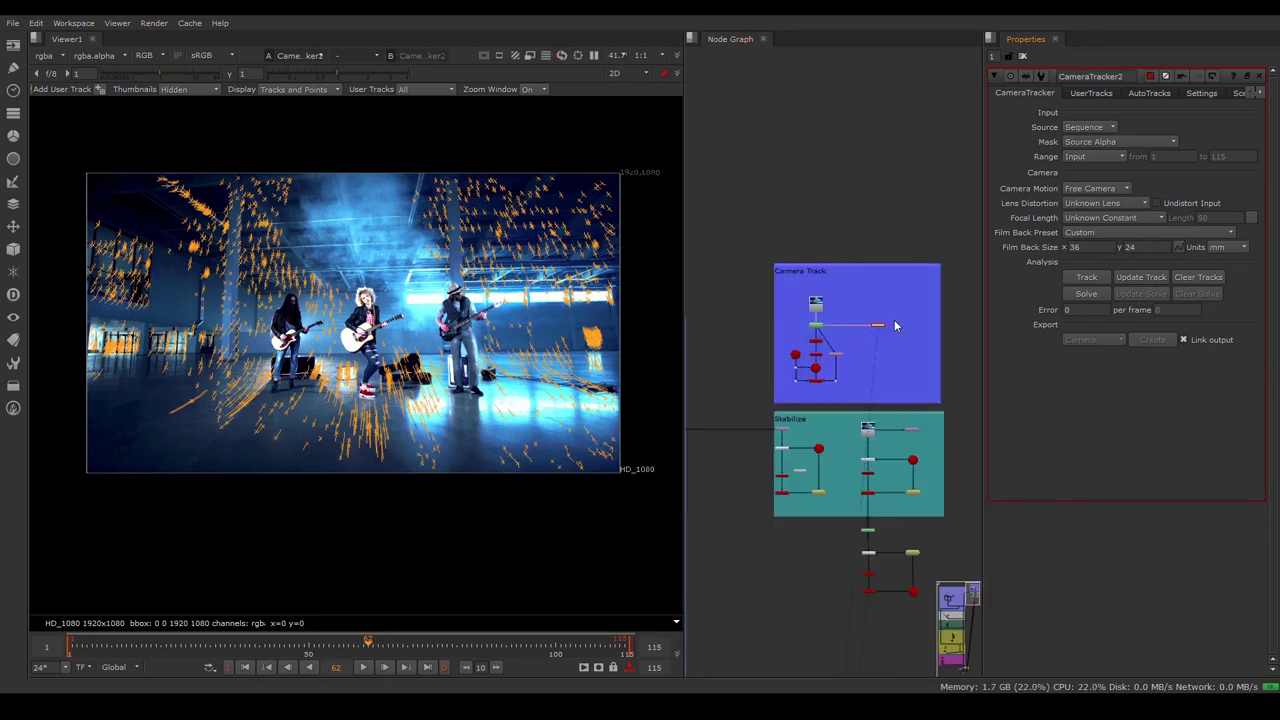
# - Frame CameraTracker2 and solve the camera, reaching a 1.4 solve error
pyautogui.press('f')
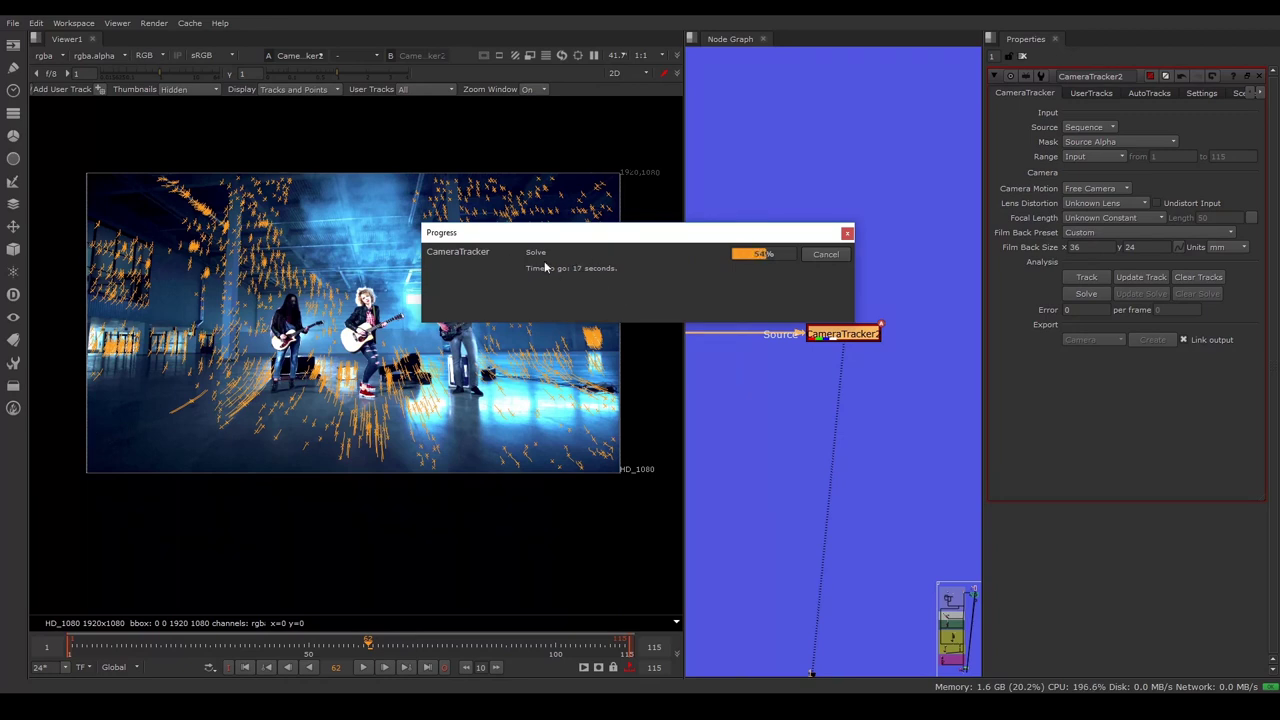
pyautogui.moveTo(648, 239); pyautogui.dragTo(652, 206)
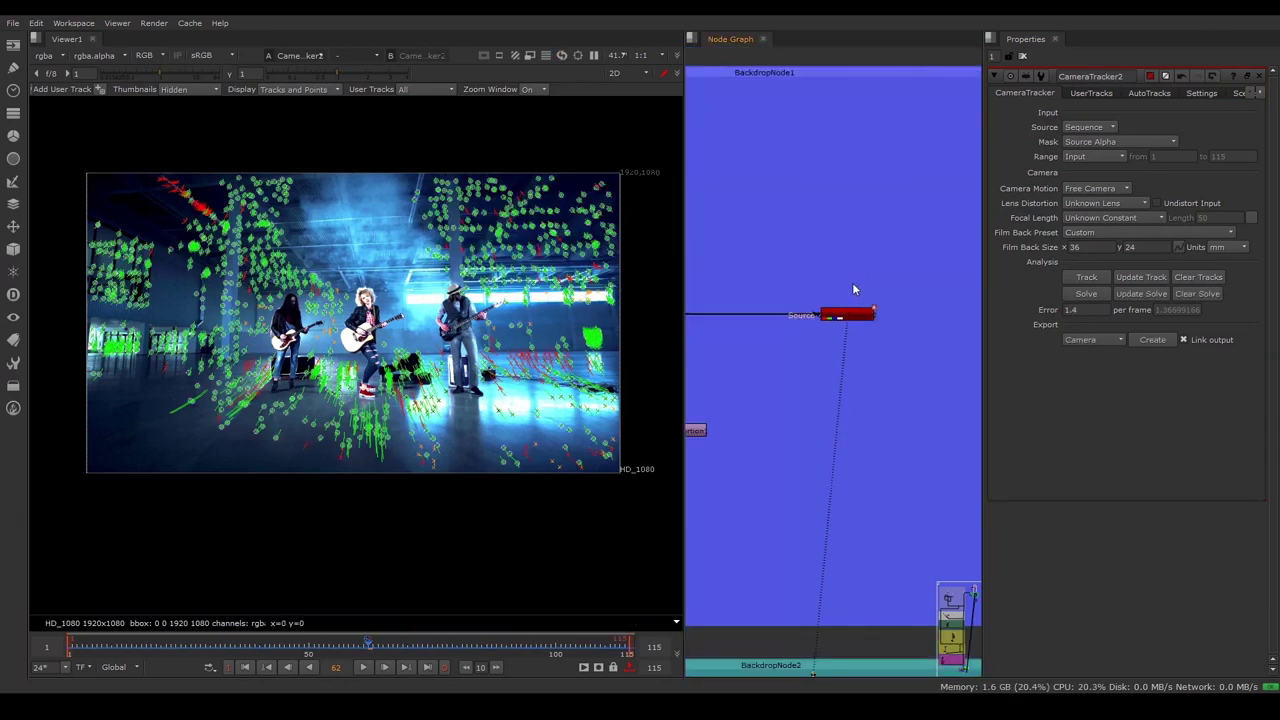
# - Set Max Track Error and Max Error to 3 and delete rejected tracks, dropping error to 0.94
pyautogui.scroll(1, 852, 282)
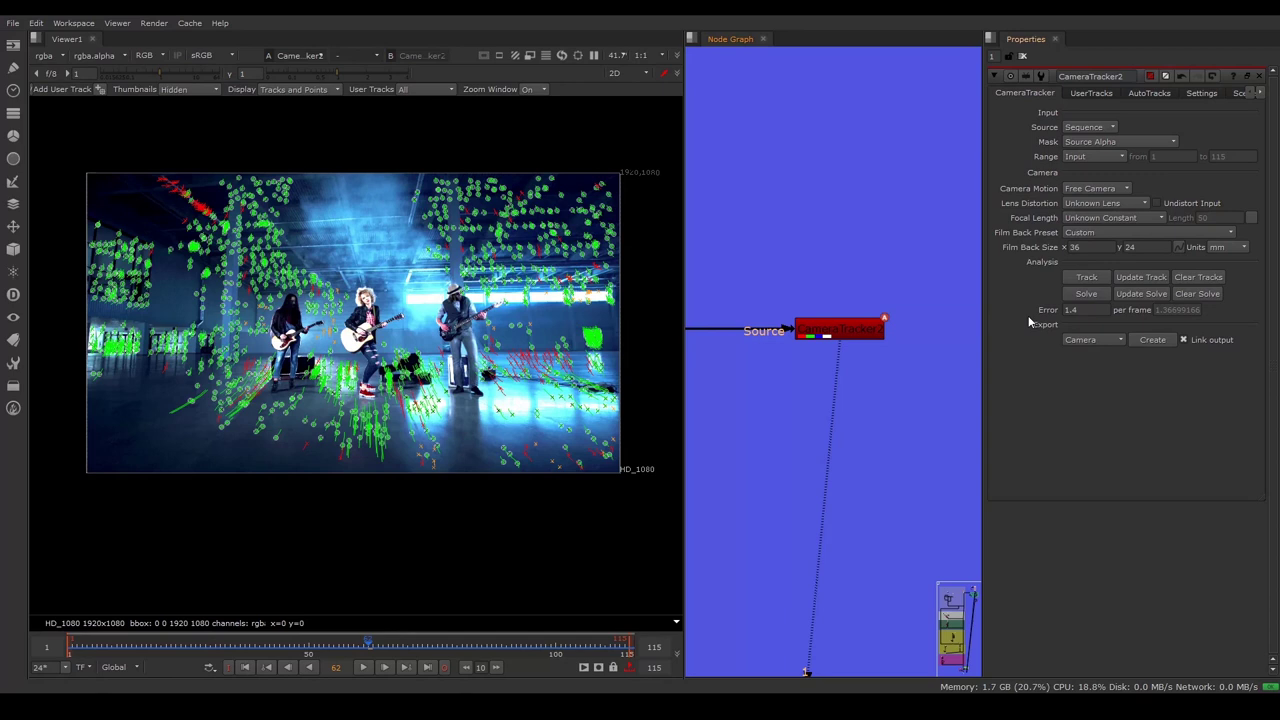
pyautogui.click(1136, 92)
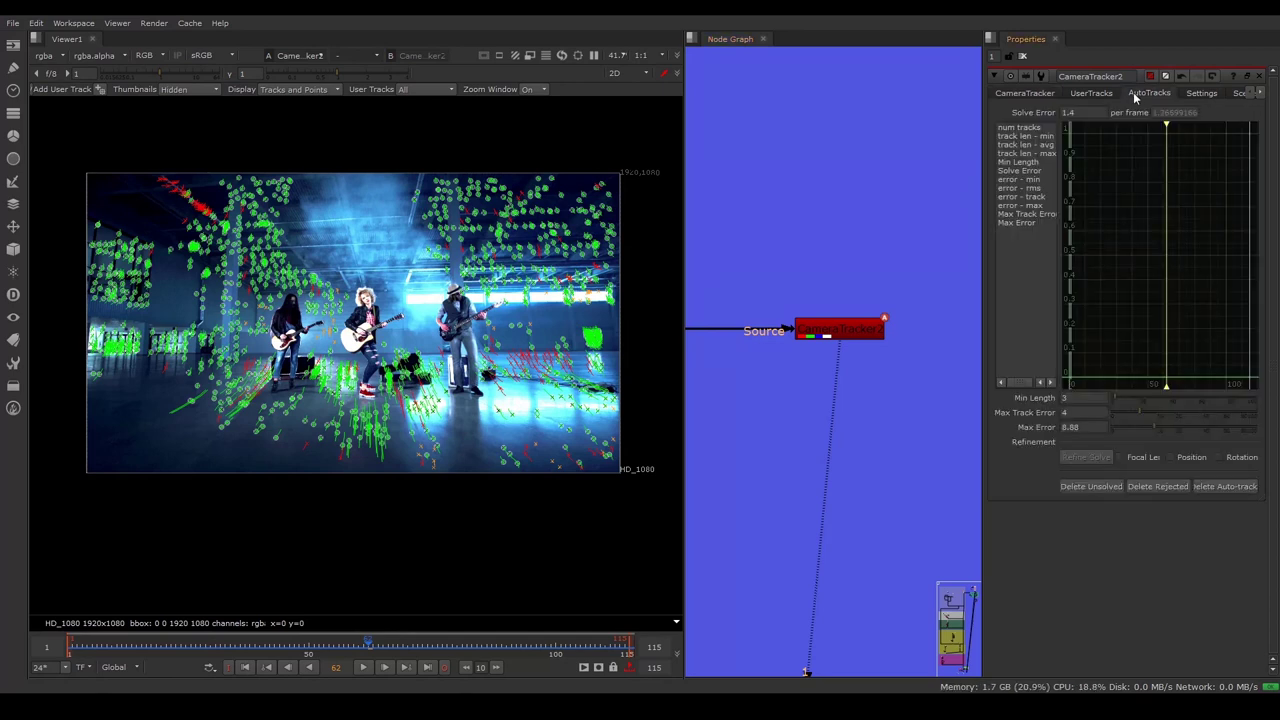
pyautogui.doubleClick(1085, 412)
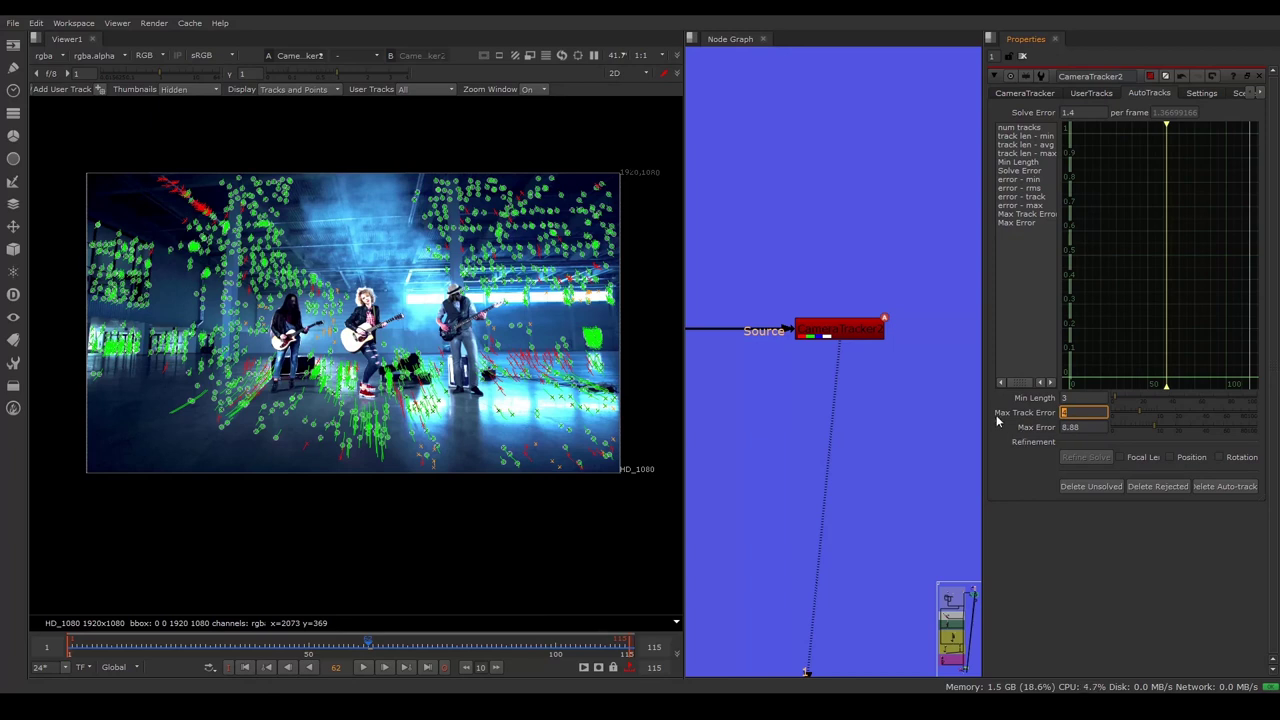
pyautogui.write('3')
pyautogui.press('Tab')
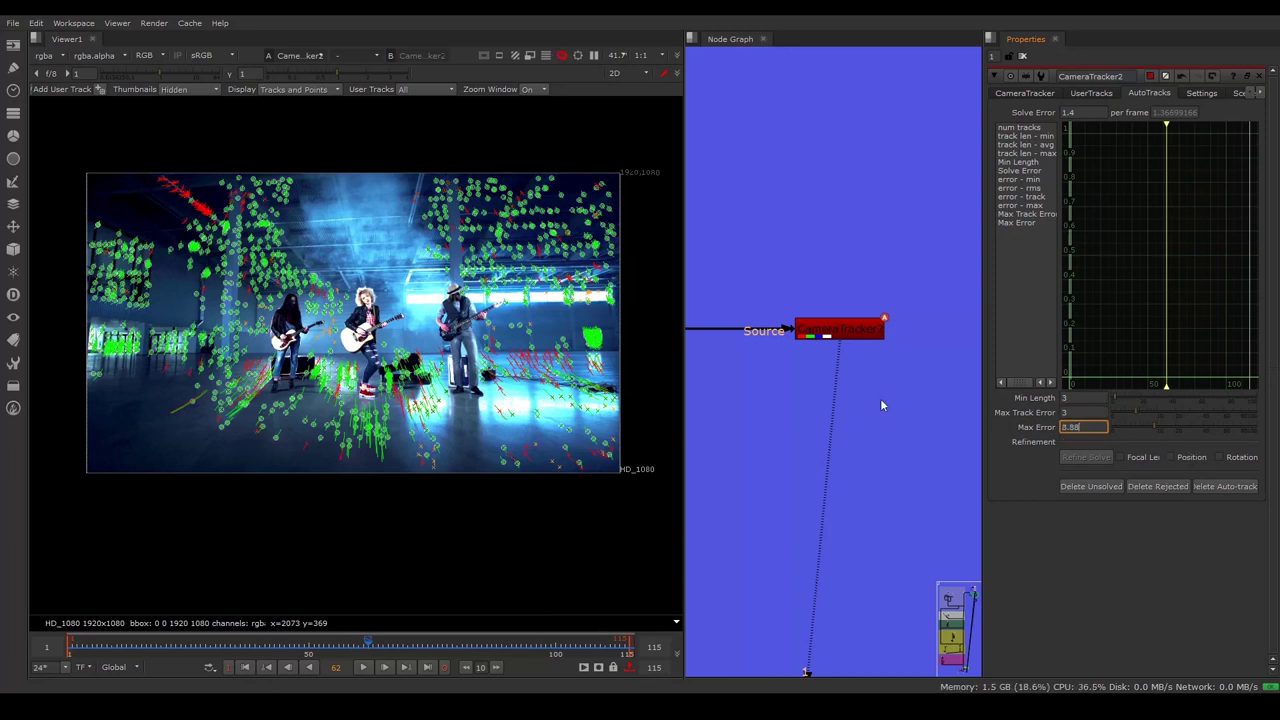
pyautogui.write('3')
pyautogui.press('Return')
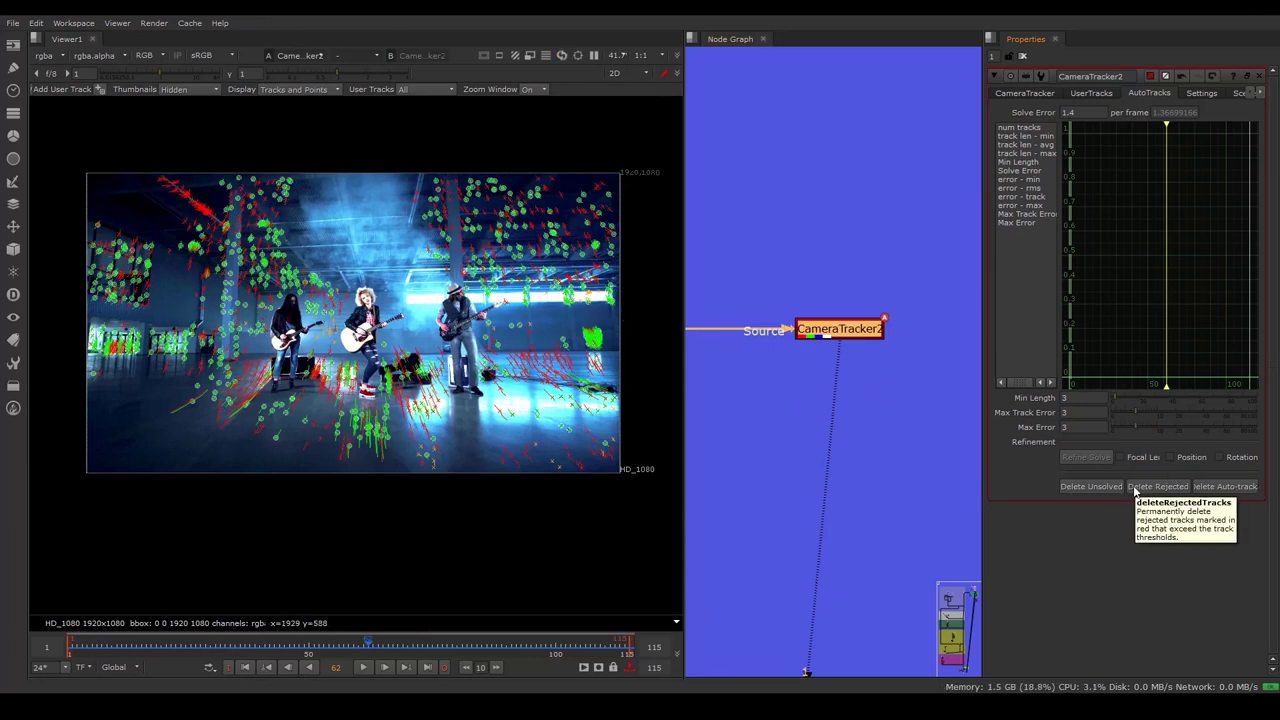
pyautogui.click(1135, 488)
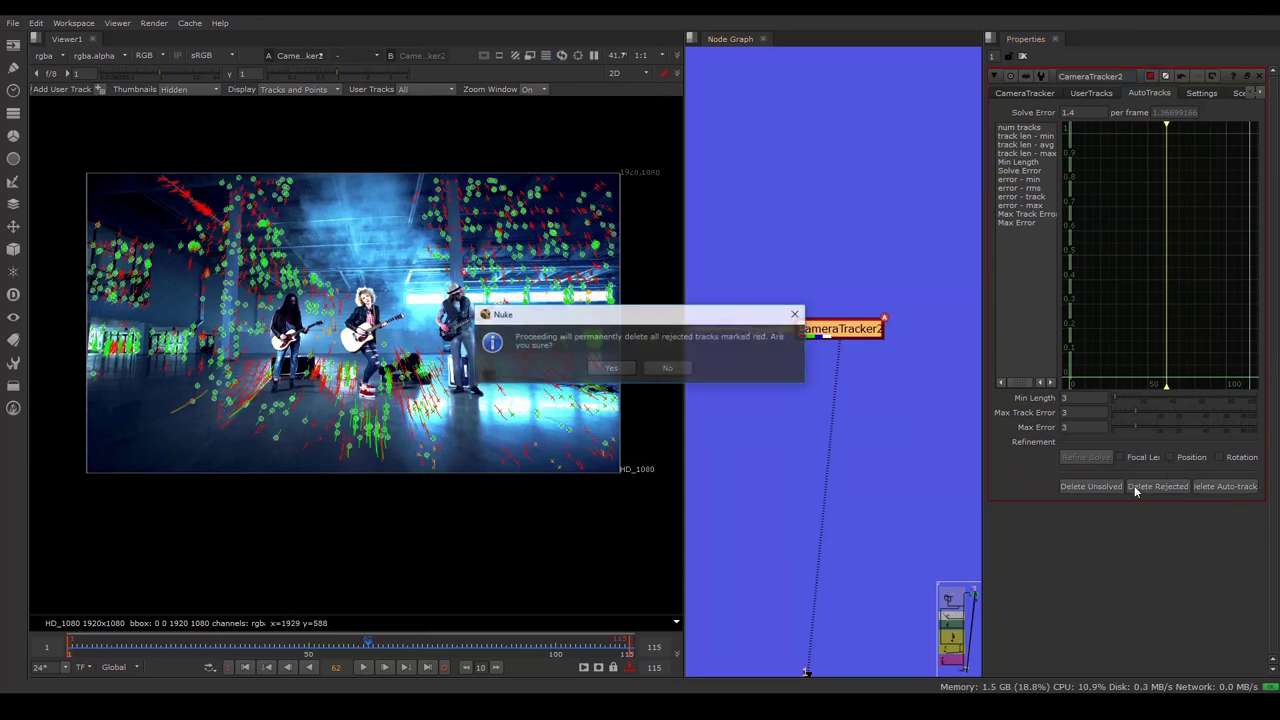
pyautogui.click(607, 369)
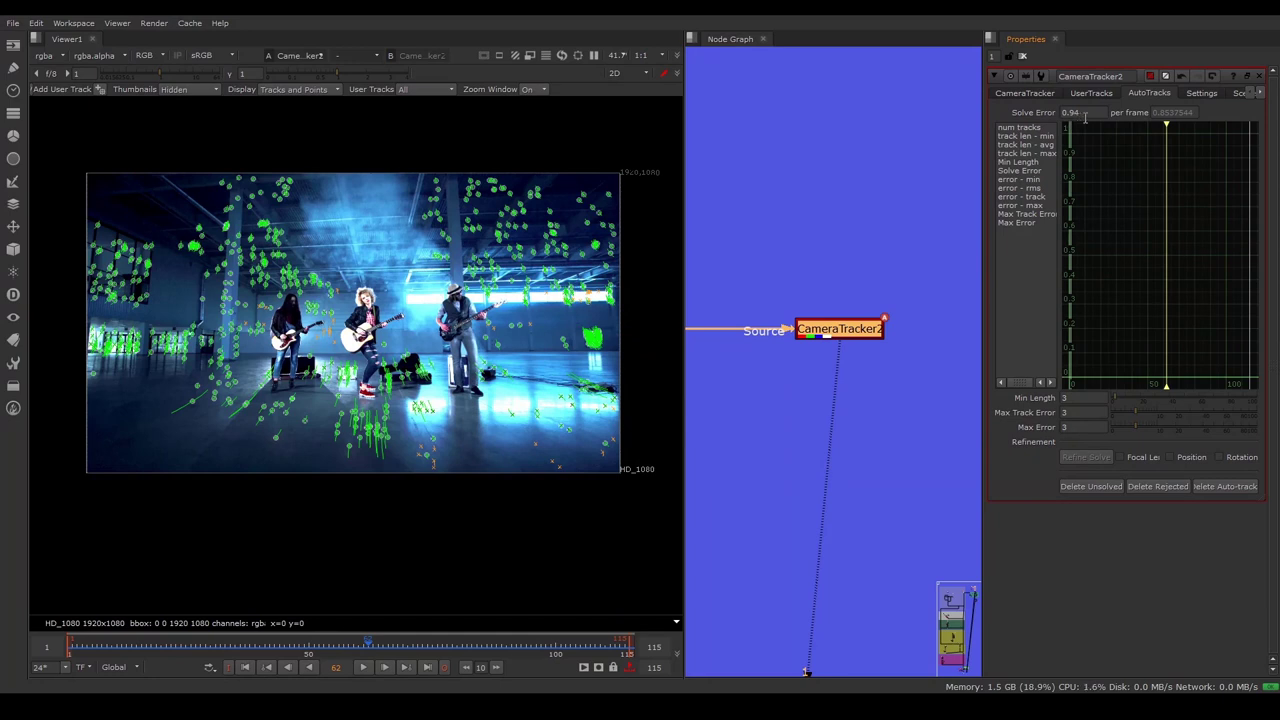
# - Return to CameraTracker2's main CameraTracker tab
pyautogui.click(1022, 93)
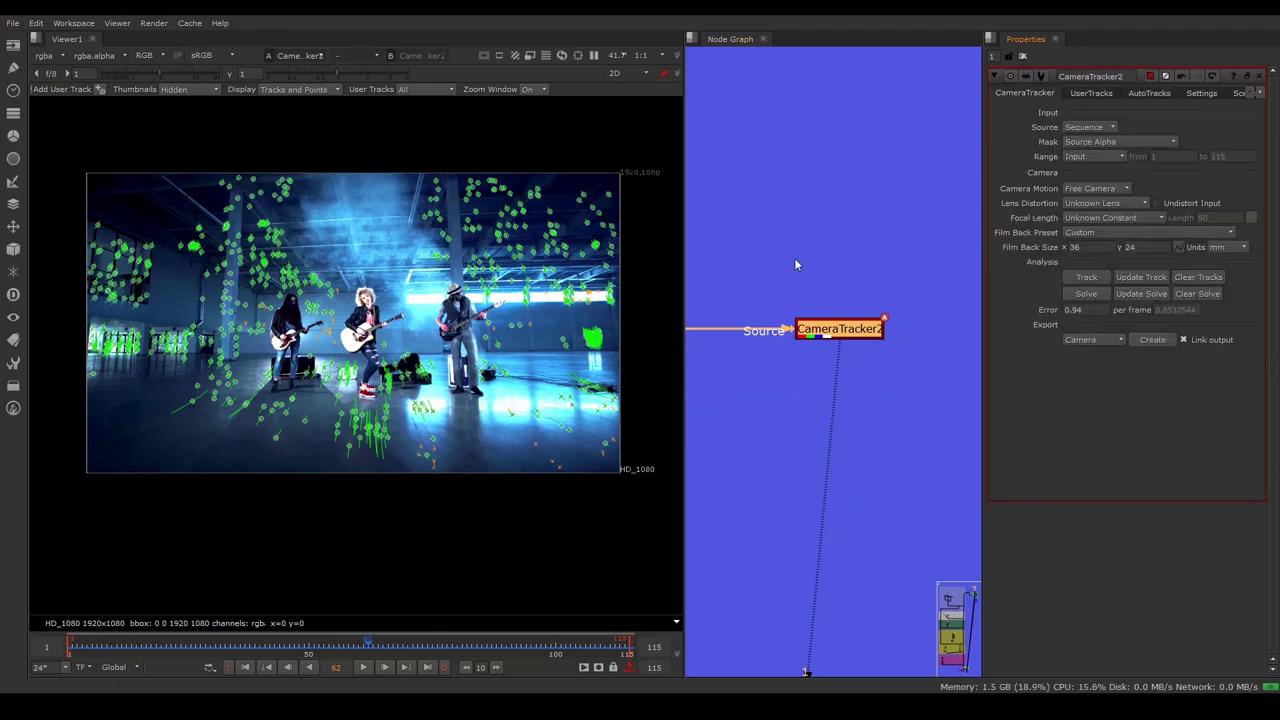
pyautogui.scroll(-2, 795, 262)
pyautogui.scroll(-1, 796, 264)
pyautogui.scroll(-2, 780, 272)
pyautogui.scroll(-1, 760, 281)
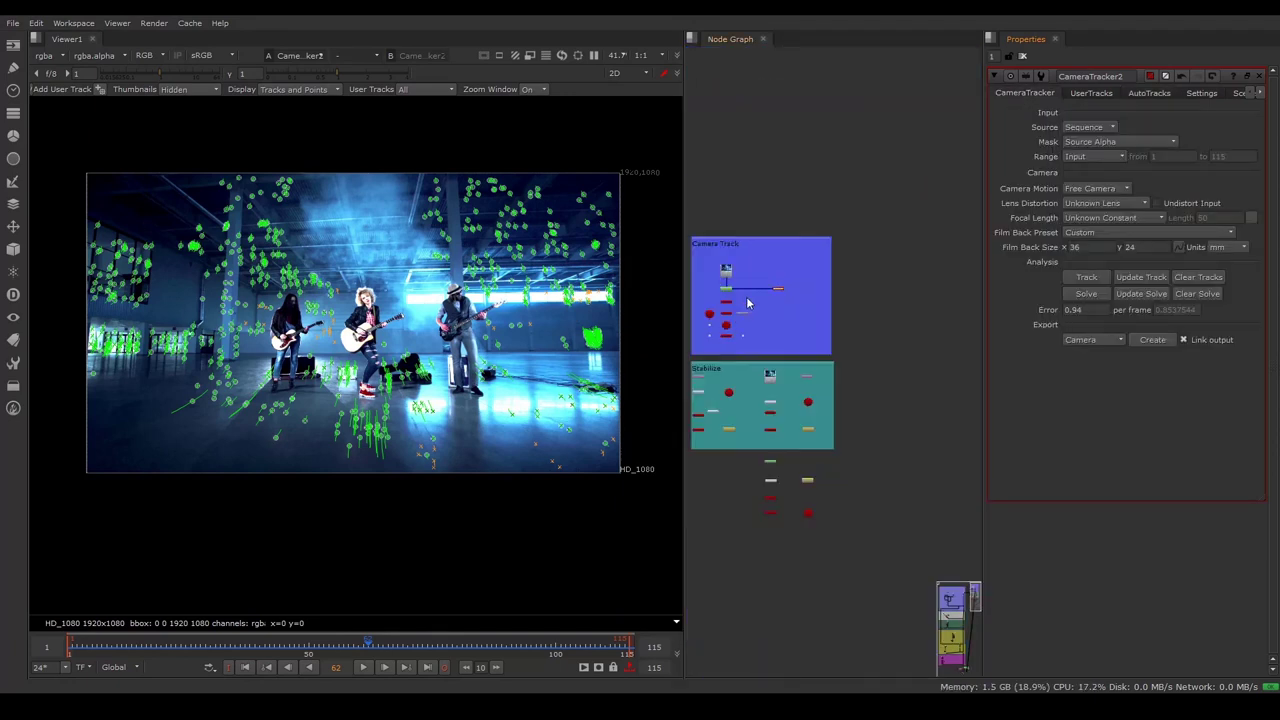
pyautogui.scroll(3, 730, 300)
pyautogui.scroll(3, 750, 320)
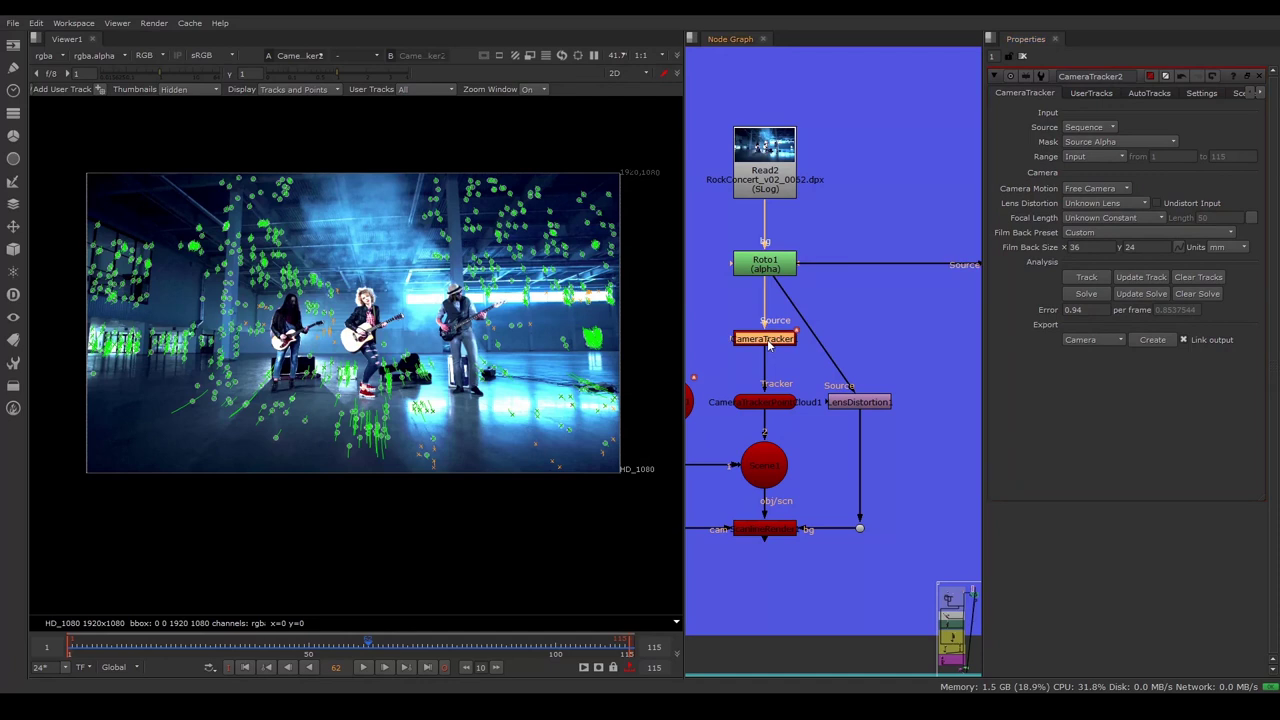
# - Inspect CameraTracker1's 0.43 solve error for comparison
pyautogui.doubleClick(766, 342)
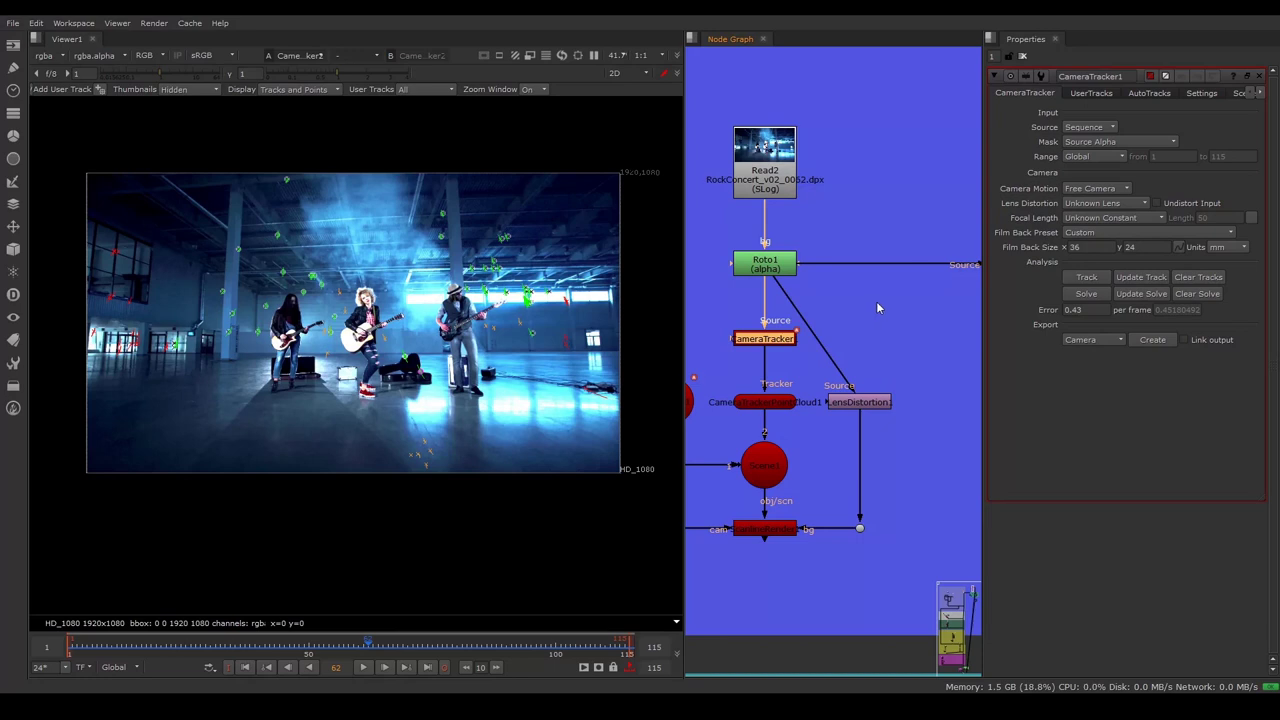
pyautogui.scroll(-2, 846, 310)
pyautogui.scroll(-2, 842, 304)
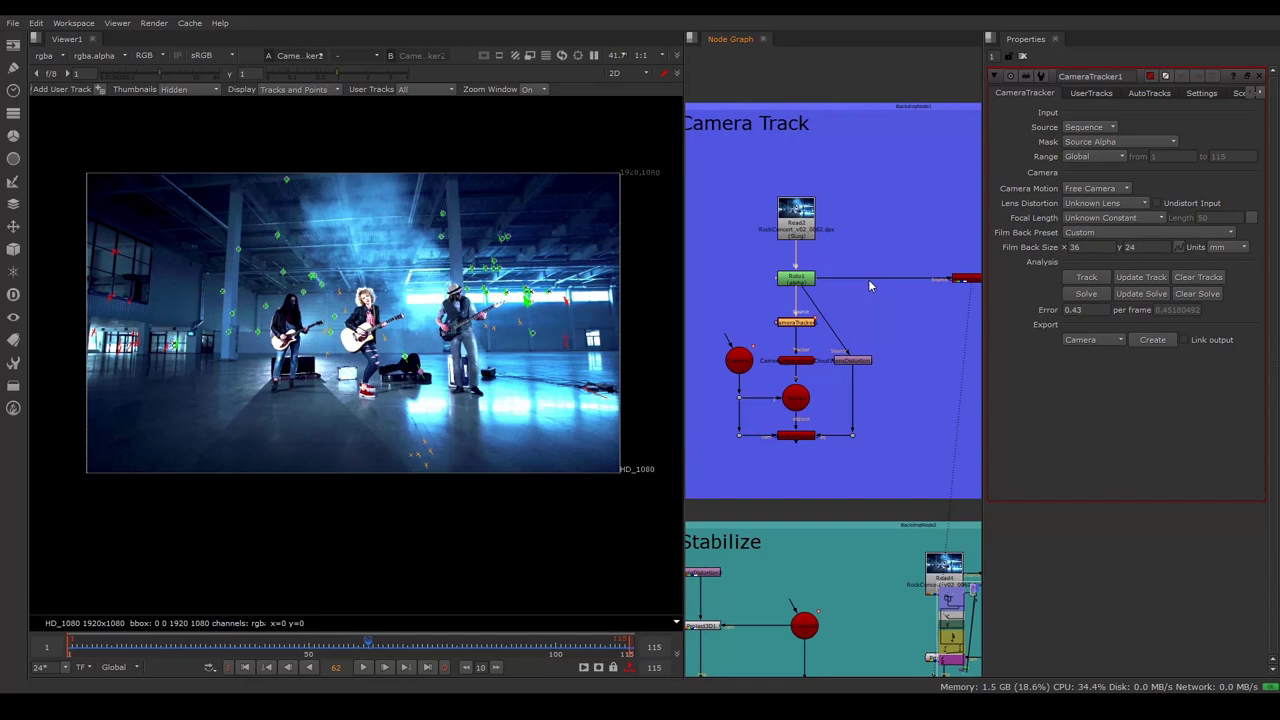
pyautogui.scroll(-1, 880, 333)
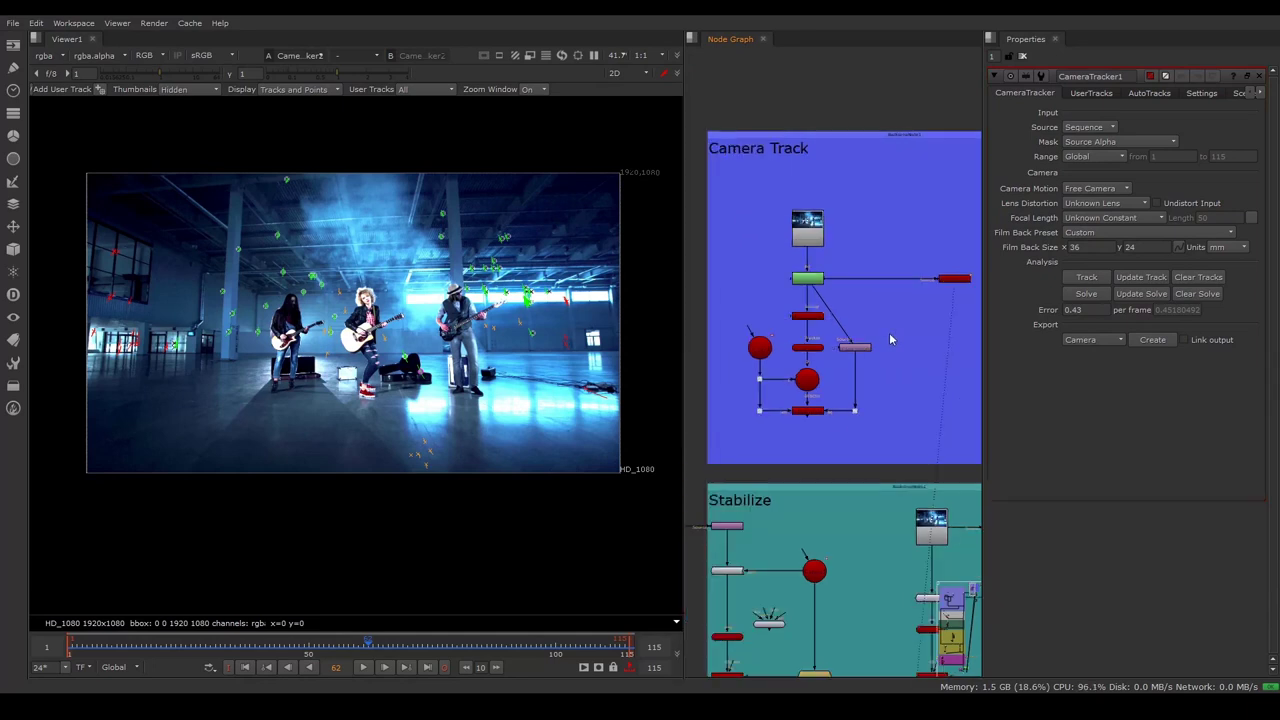
pyautogui.scroll(2, 930, 325)
pyautogui.scroll(2, 960, 300)
# - Reselect CameraTracker2 to show its settings at a 0.94 solve error
pyautogui.click(969, 222)
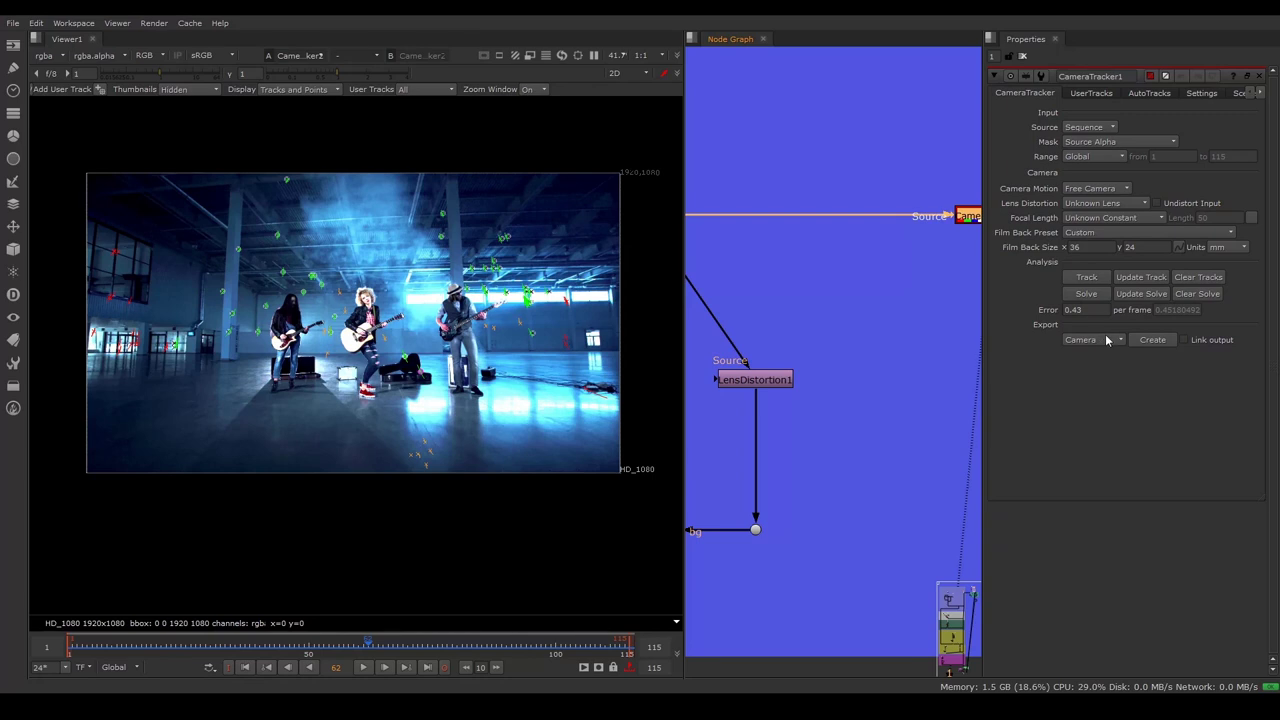
pyautogui.scroll(-2, 892, 242)
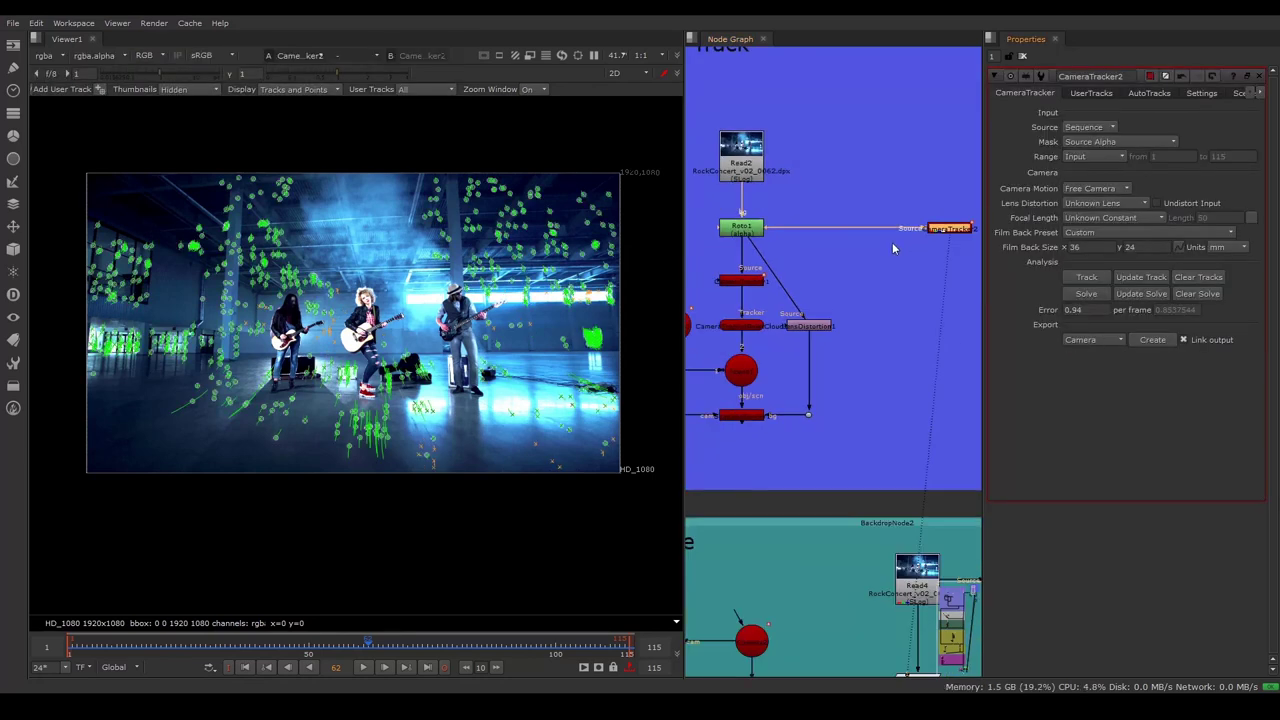
pyautogui.scroll(-2, 910, 245)
pyautogui.scroll(2, 937, 246)
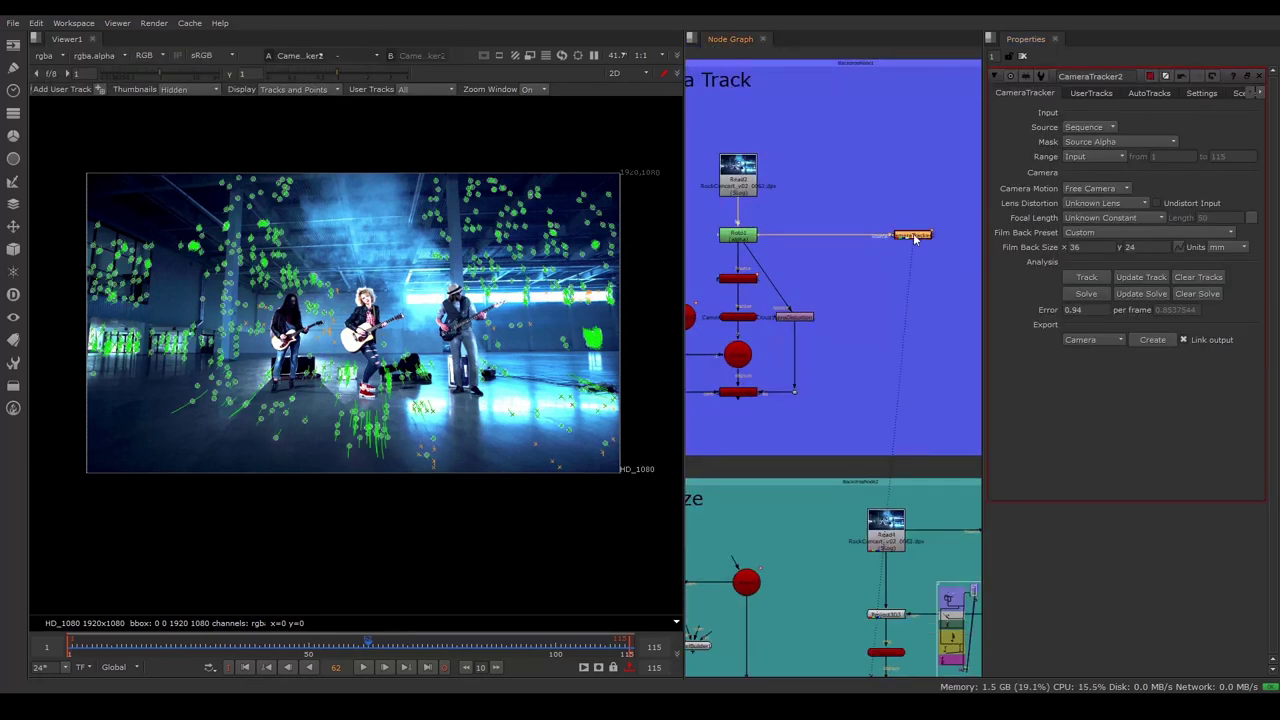
# - Export the tracker solve as an unlinked Scene+ setup
pyautogui.click(1110, 339)
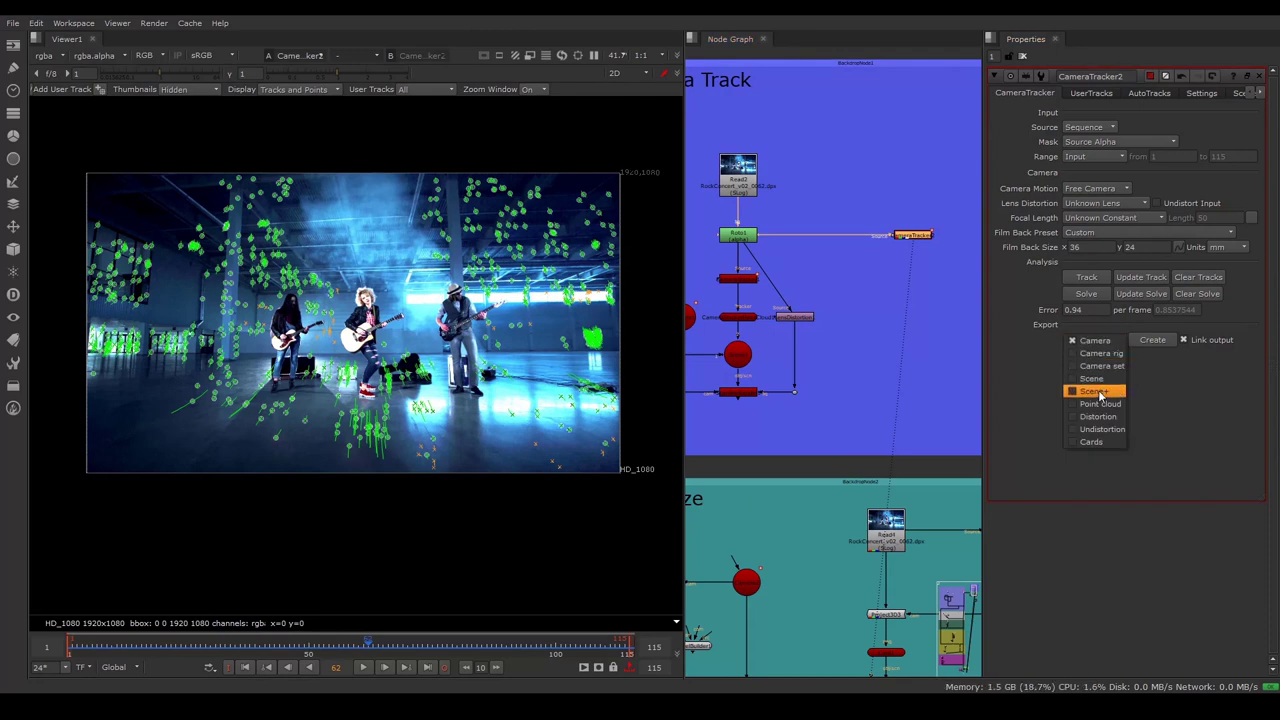
pyautogui.click(1100, 391)
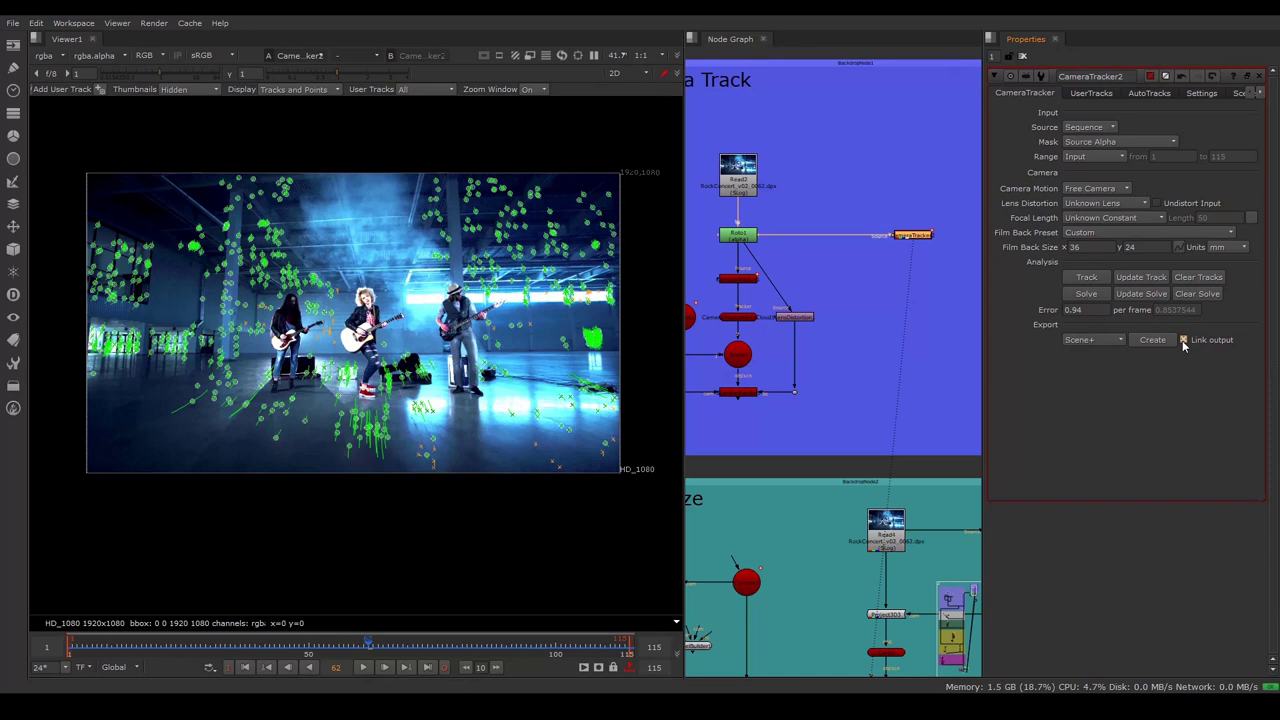
pyautogui.click(1184, 341)
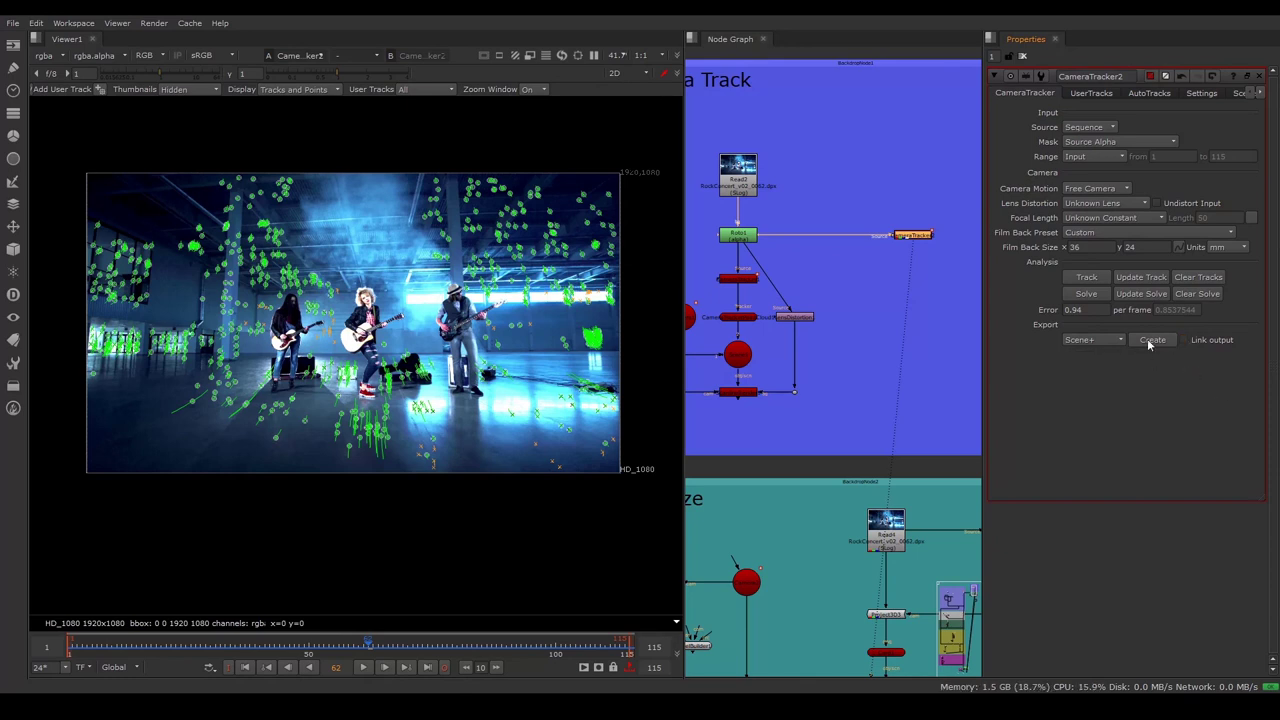
pyautogui.click(1150, 341)
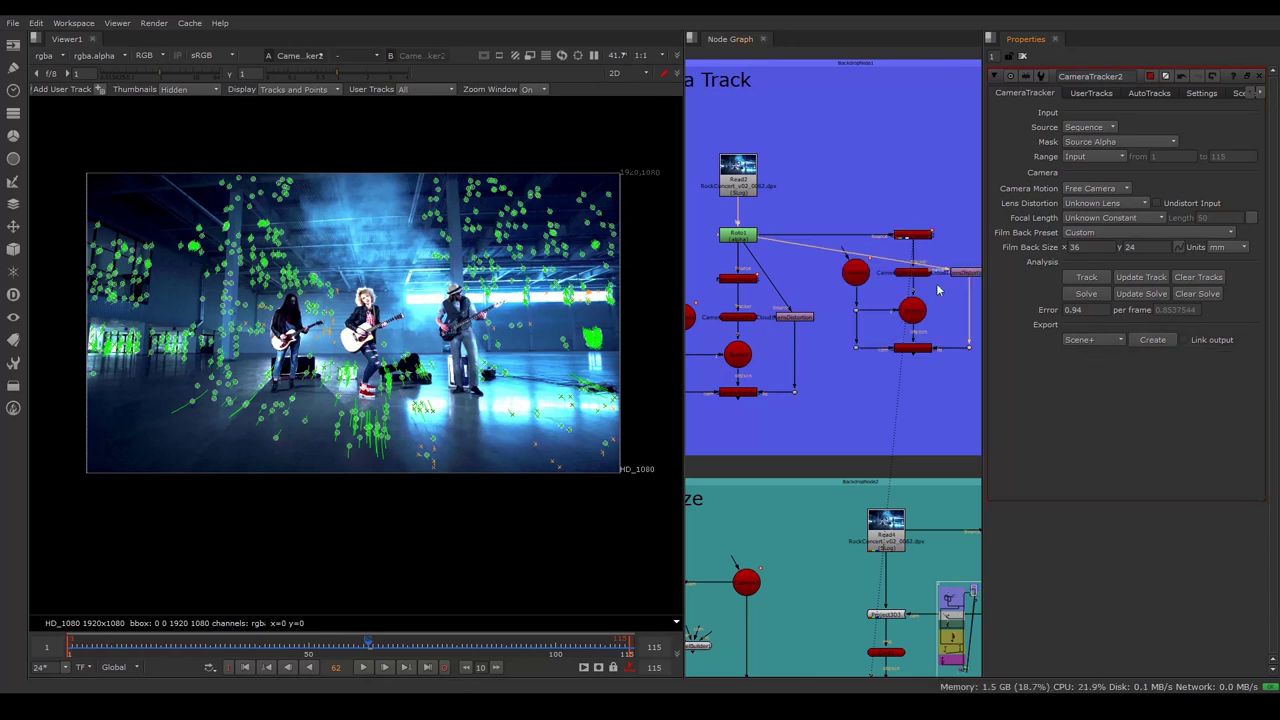
pyautogui.scroll(-5, 830, 283)
pyautogui.scroll(2, 910, 275)
pyautogui.scroll(2, 813, 282)
pyautogui.scroll(-2, 813, 282)
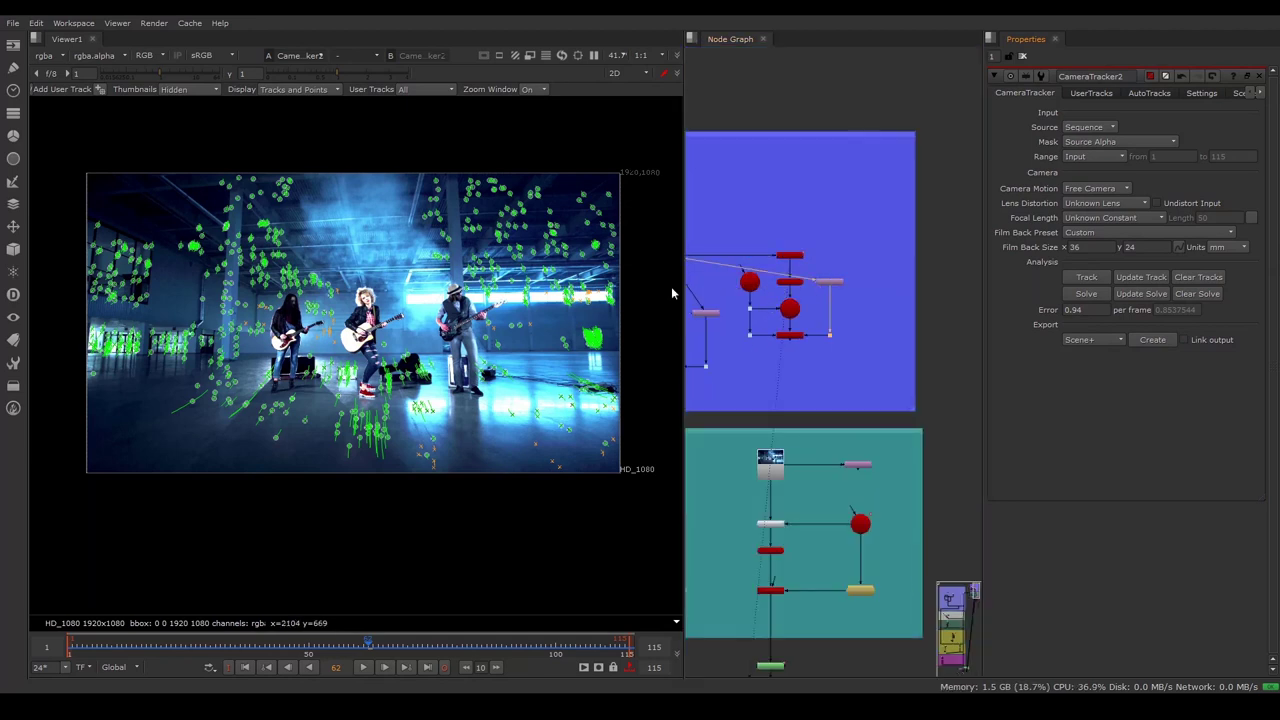
pyautogui.scroll(3, 671, 286)
pyautogui.scroll(-4, 422, 263)
pyautogui.scroll(2, 422, 263)
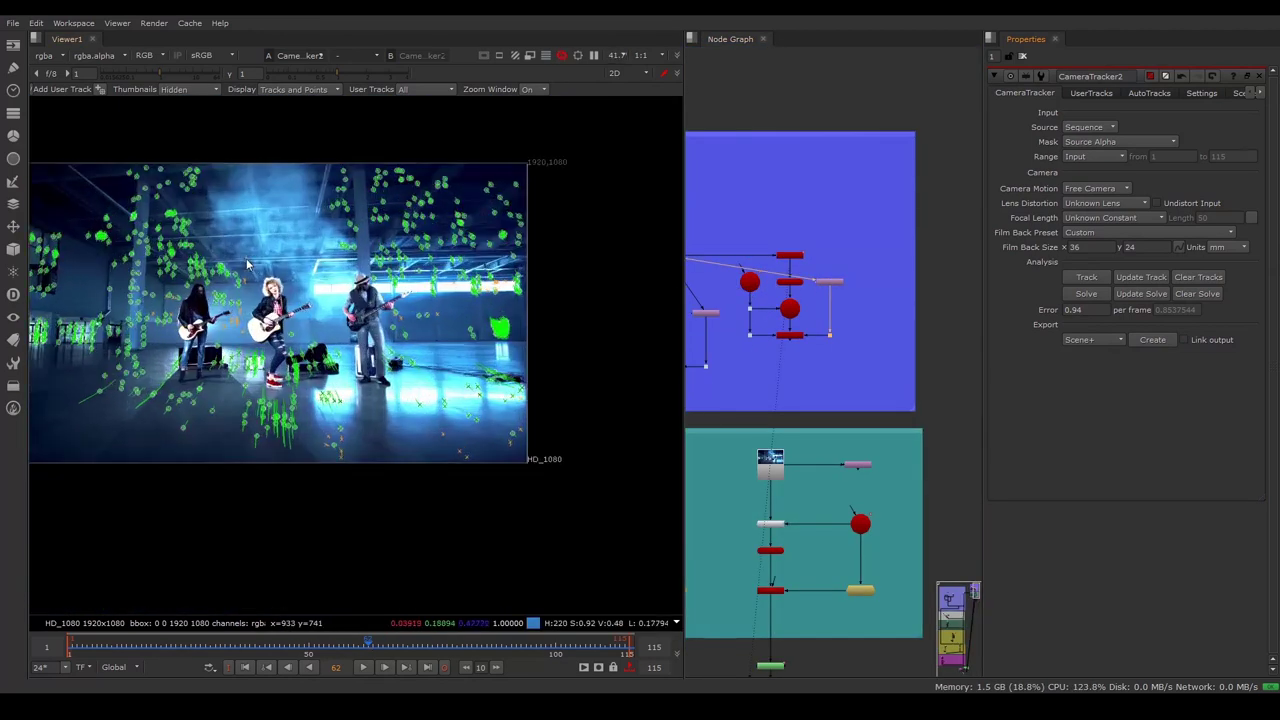
pyautogui.scroll(2, 818, 292)
# - Inspect the new LensDistortion4, Camera4, Scene3 and ScanlineRender4 nodes
pyautogui.doubleClick(837, 278)
pyautogui.scroll(-3, 820, 283)
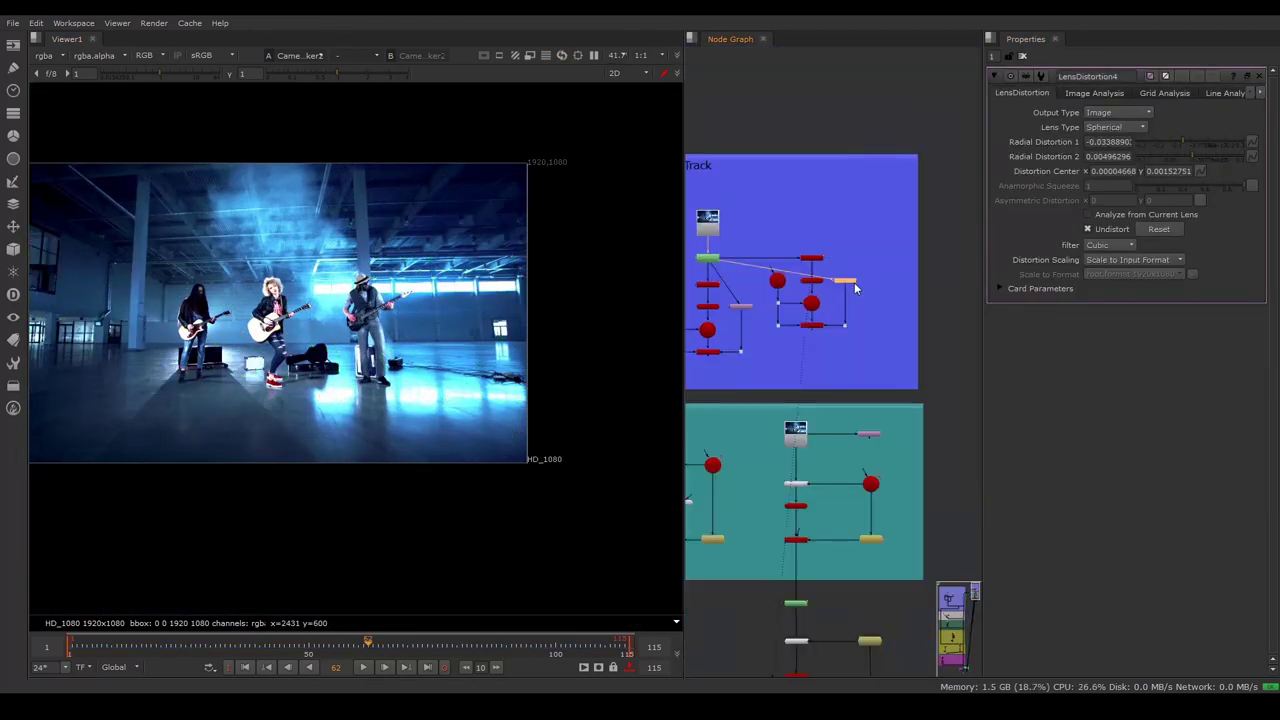
pyautogui.scroll(3, 806, 285)
pyautogui.scroll(2, 860, 284)
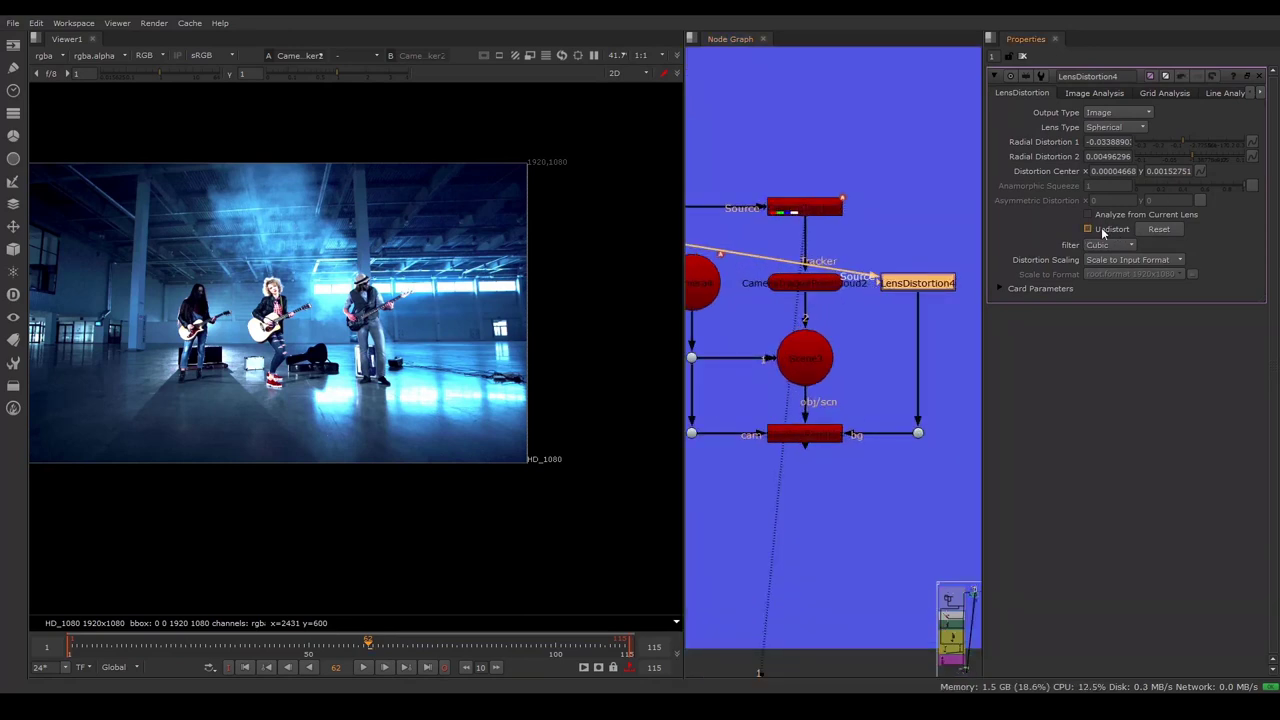
pyautogui.scroll(-1, 838, 290)
pyautogui.moveTo(711, 288); pyautogui.dragTo(791, 288, button='middle')
pyautogui.doubleClick(793, 290)
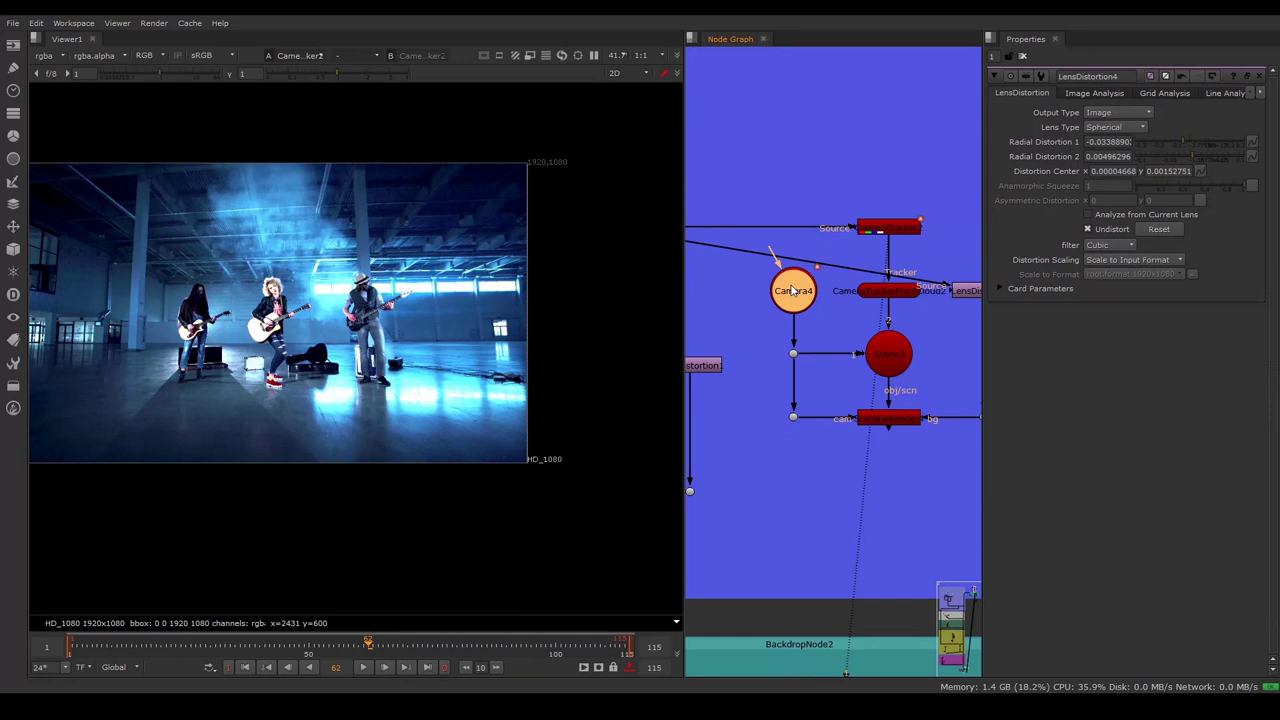
pyautogui.doubleClick(890, 354)
pyautogui.doubleClick(885, 420)
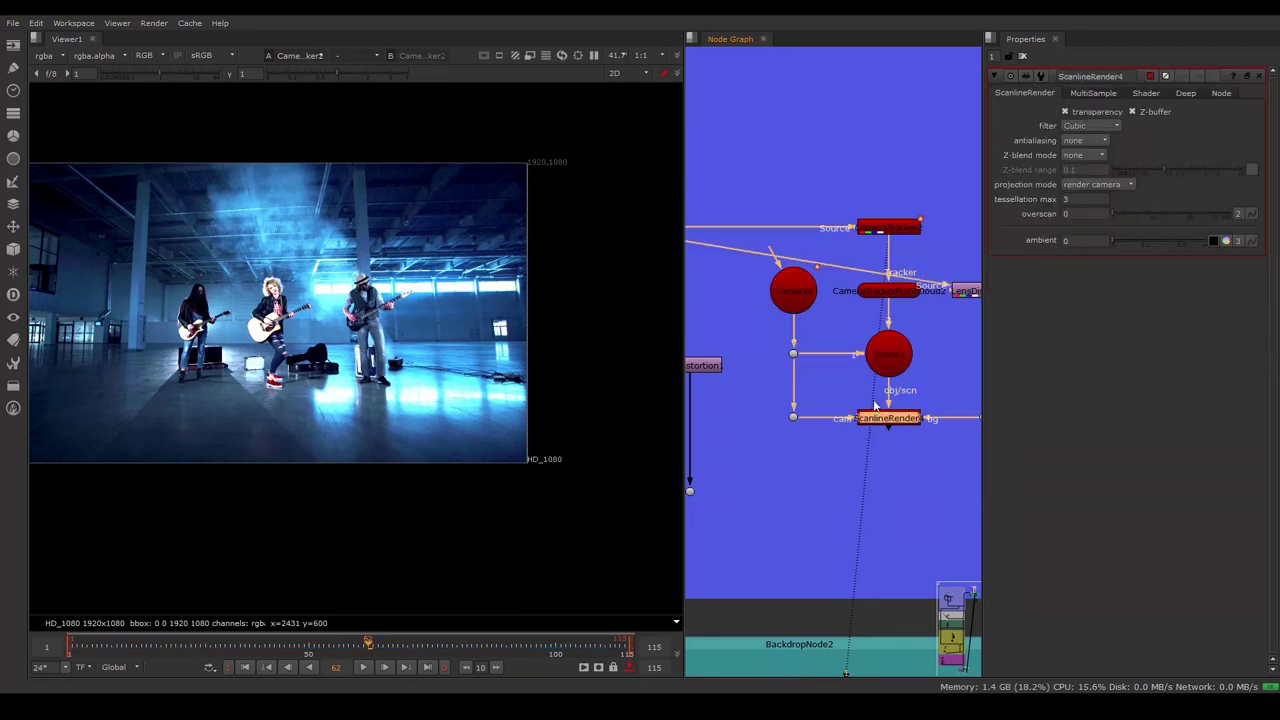
pyautogui.scroll(-2, 846, 314)
pyautogui.scroll(-3, 846, 314)
pyautogui.scroll(3, 880, 338)
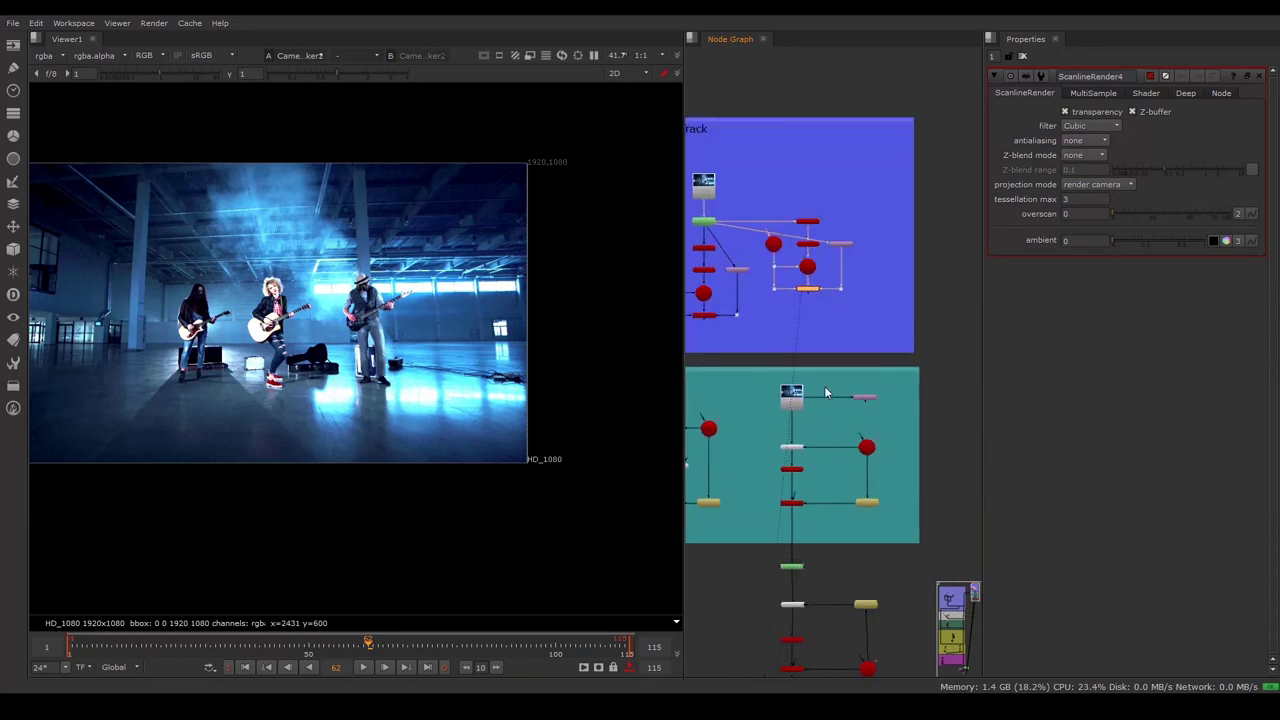
# - Clear out the old nodes inside and below the Stabilize backdrop
pyautogui.moveTo(824, 386)
pyautogui.mouseDown()
pyautogui.moveTo(824, 466)
pyautogui.moveTo(857, 461)
pyautogui.mouseUp()
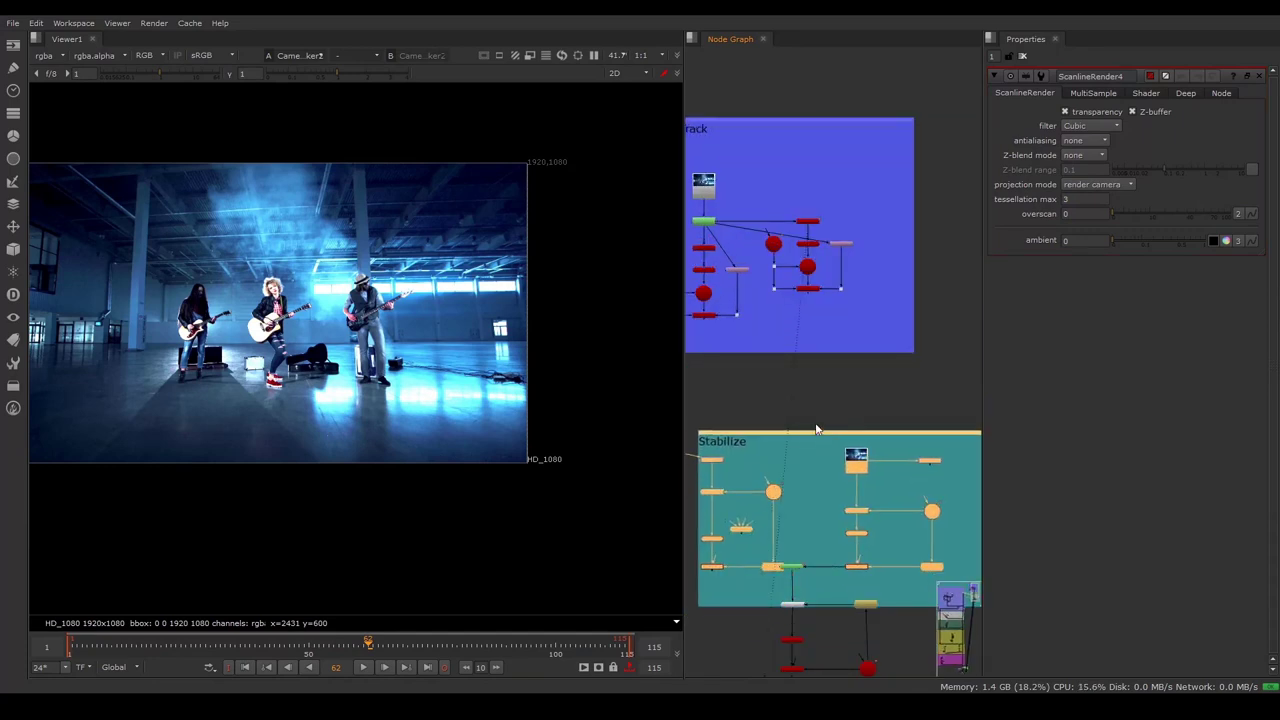
pyautogui.hotkey('ctrl', 'z')
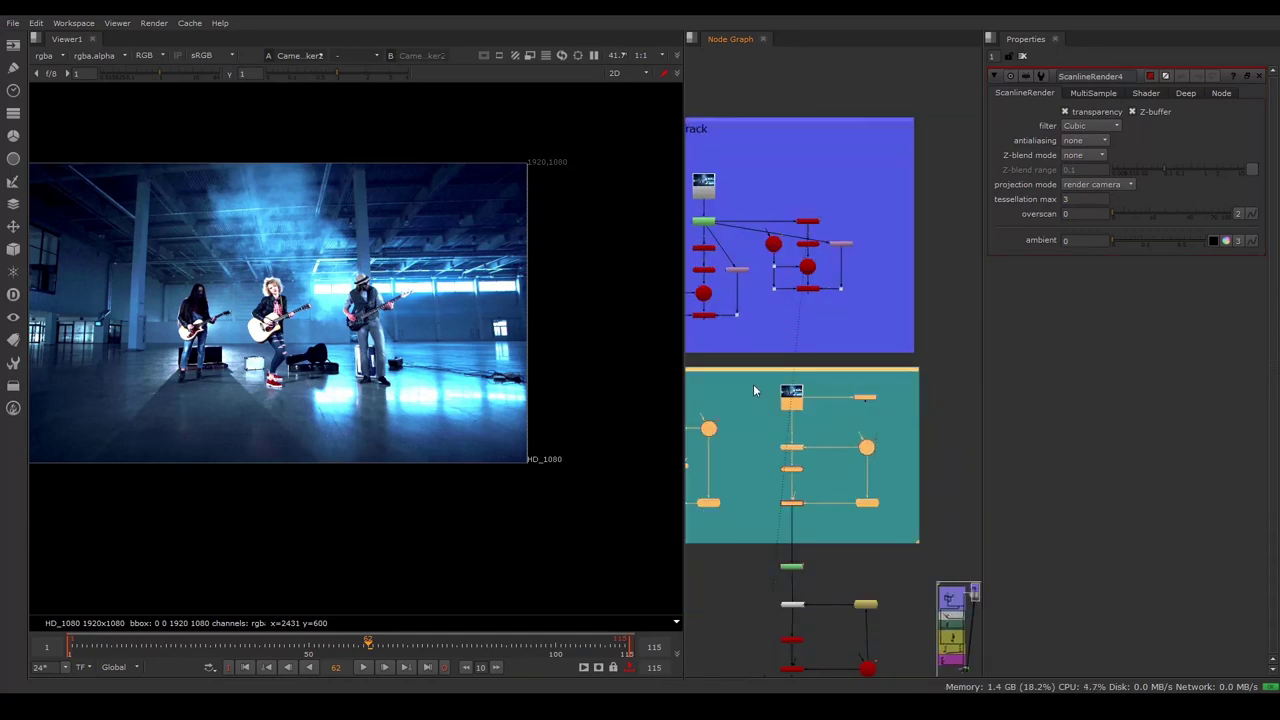
pyautogui.moveTo(753, 386); pyautogui.dragTo(908, 520)
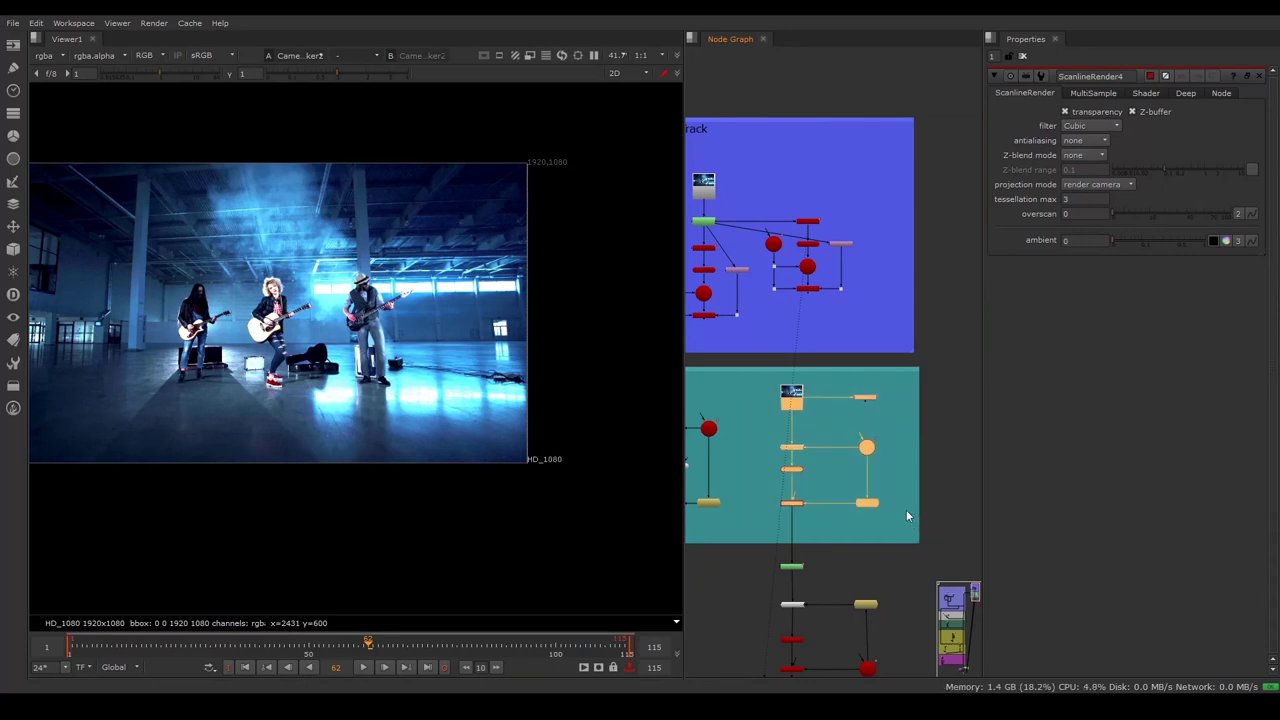
pyautogui.press('Delete')
pyautogui.moveTo(748, 520); pyautogui.dragTo(902, 660)
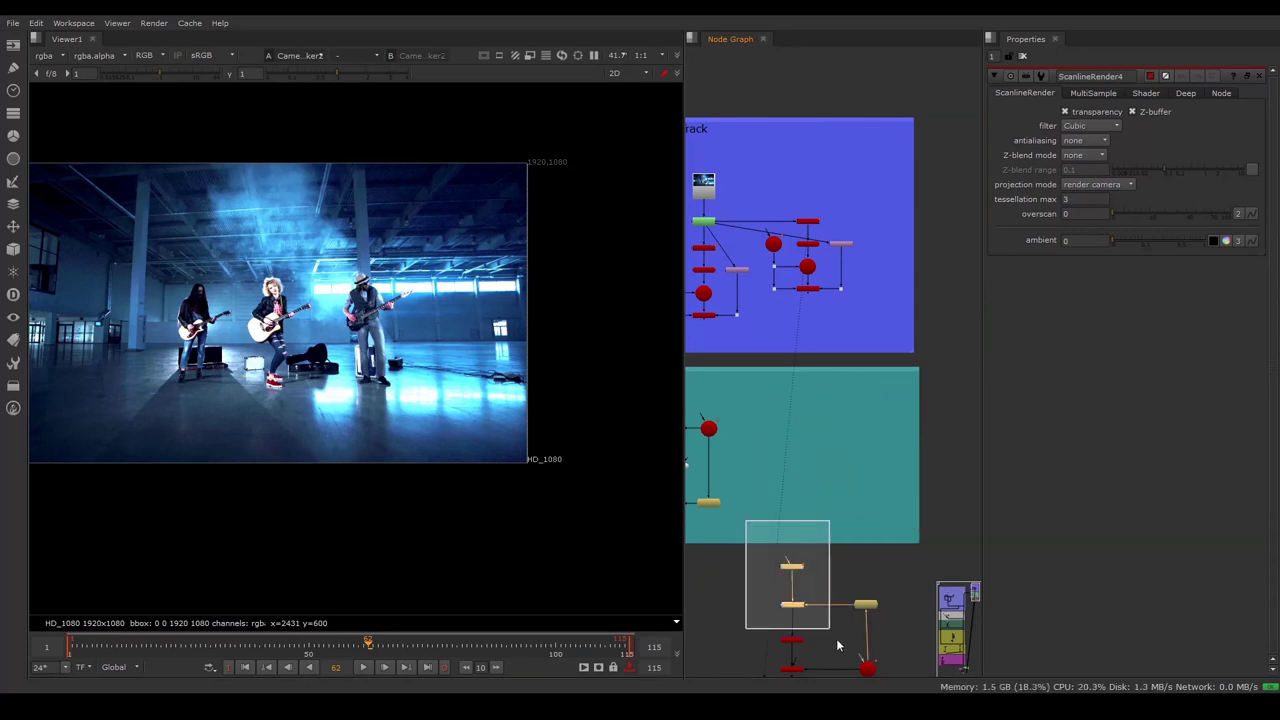
pyautogui.press('Delete')
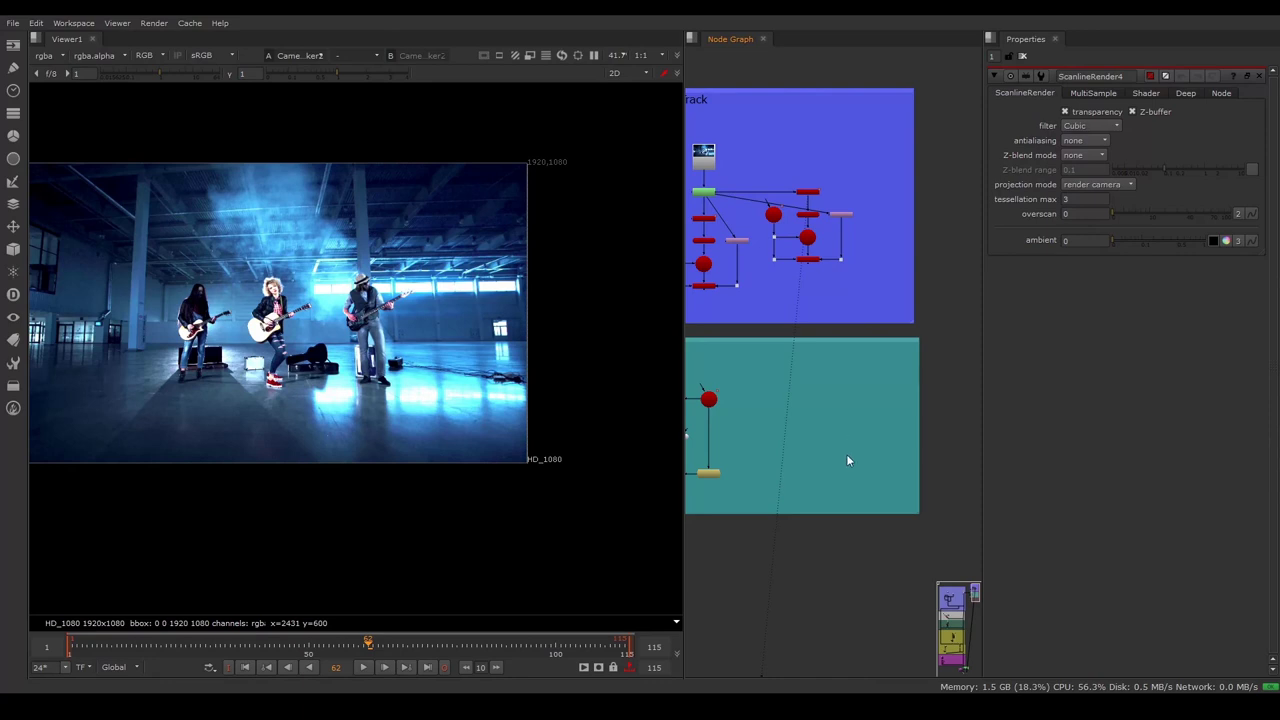
# - Paste a copy of the concert plate Read node into the Stabilize backdrop
pyautogui.scroll(1, 846, 453)
pyautogui.scroll(-3, 854, 449)
pyautogui.scroll(-2, 856, 437)
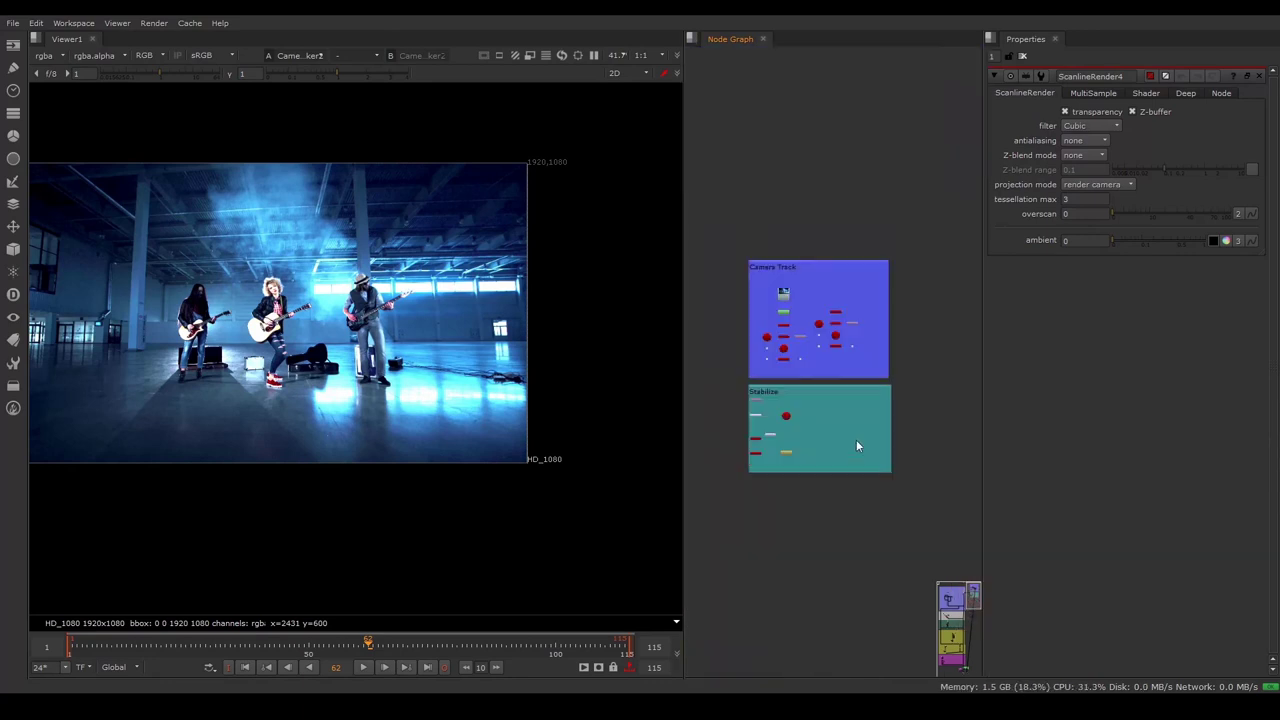
pyautogui.scroll(1, 826, 425)
pyautogui.scroll(-2, 800, 411)
pyautogui.scroll(2, 785, 392)
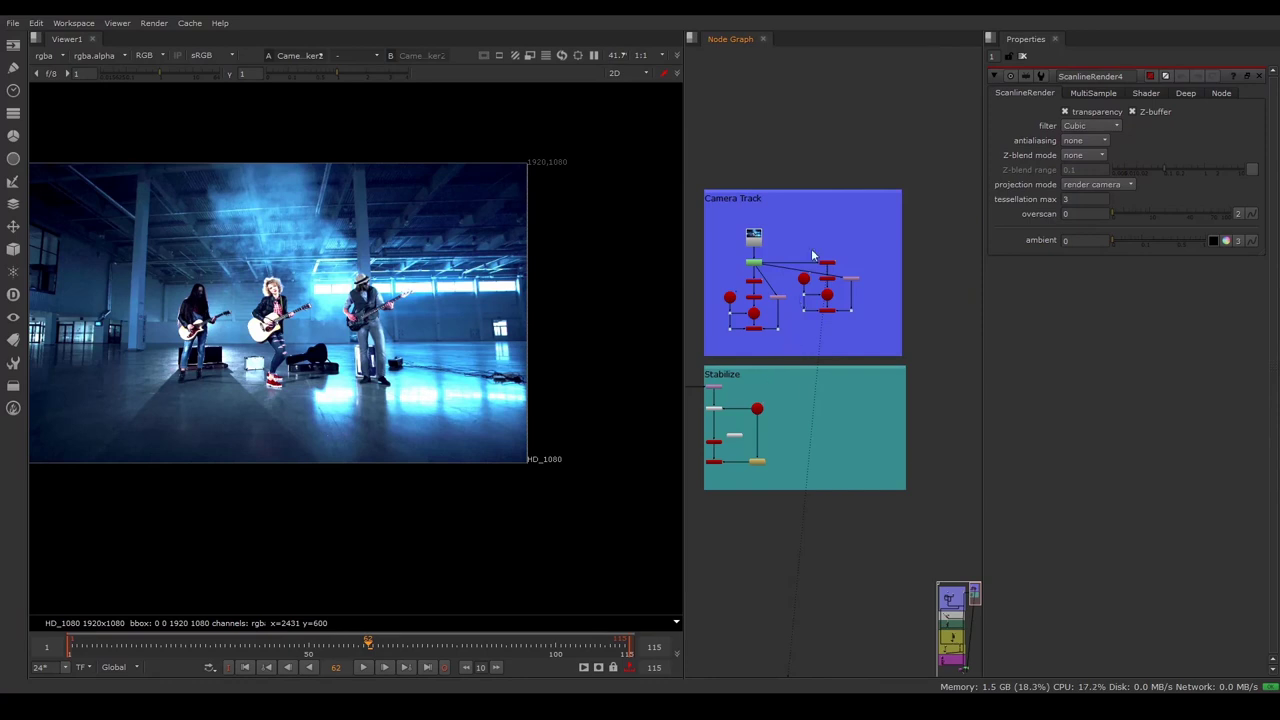
pyautogui.scroll(2, 813, 256)
pyautogui.scroll(1, 818, 270)
pyautogui.scroll(-1, 810, 310)
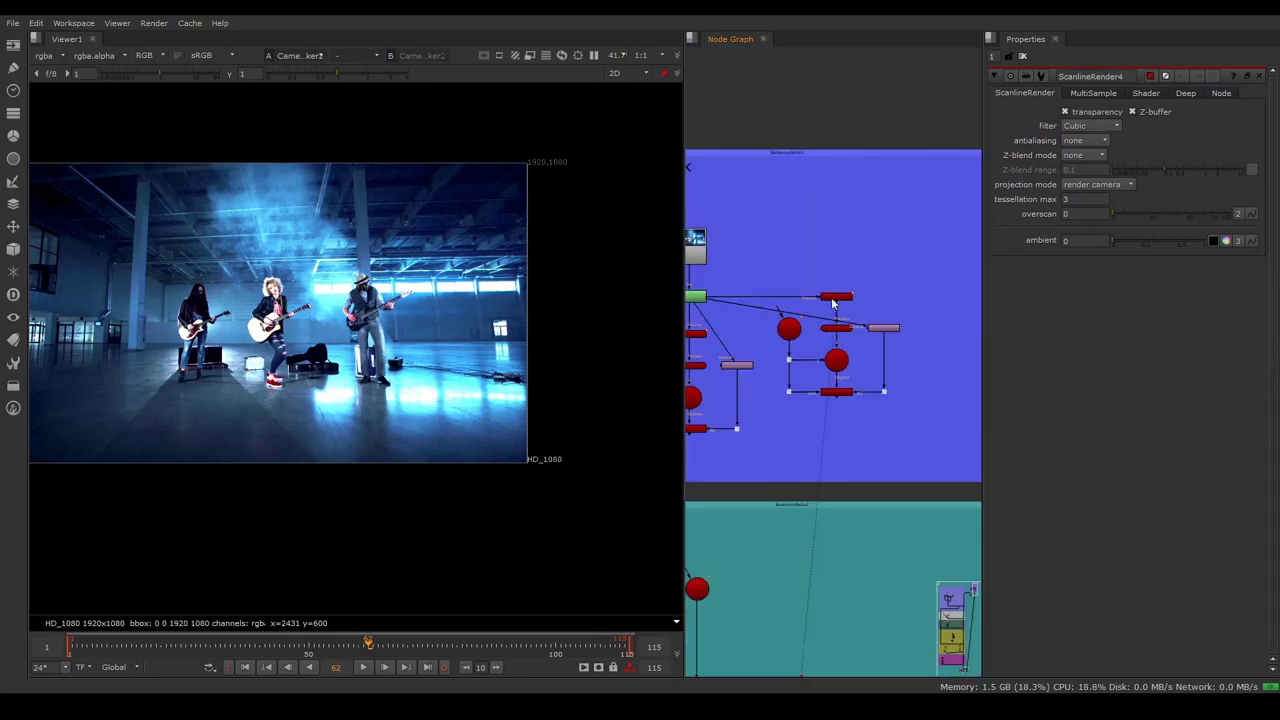
pyautogui.scroll(-3, 831, 297)
pyautogui.scroll(2, 852, 406)
pyautogui.scroll(-1, 888, 400)
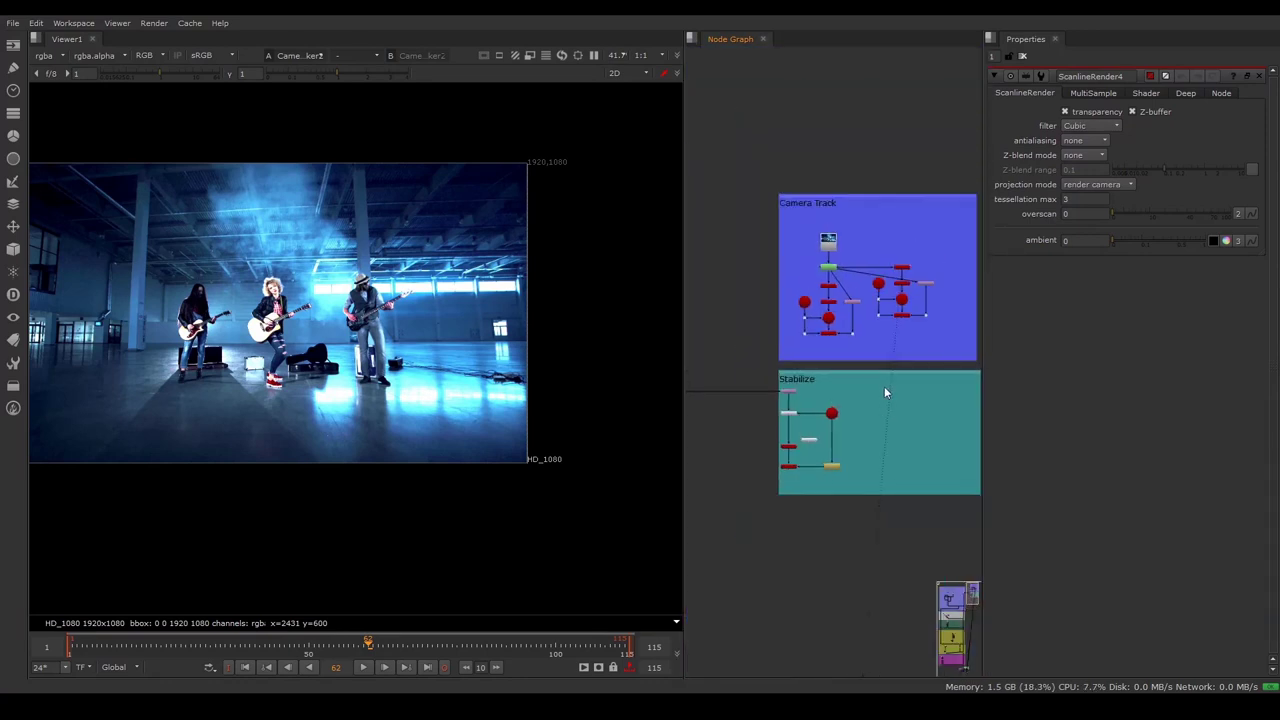
pyautogui.click(833, 244)
pyautogui.hotkey('ctrl', 'v')
# - Select the dot node in the Camera Track setup
pyautogui.scroll(-1, 915, 394)
pyautogui.scroll(3, 913, 390)
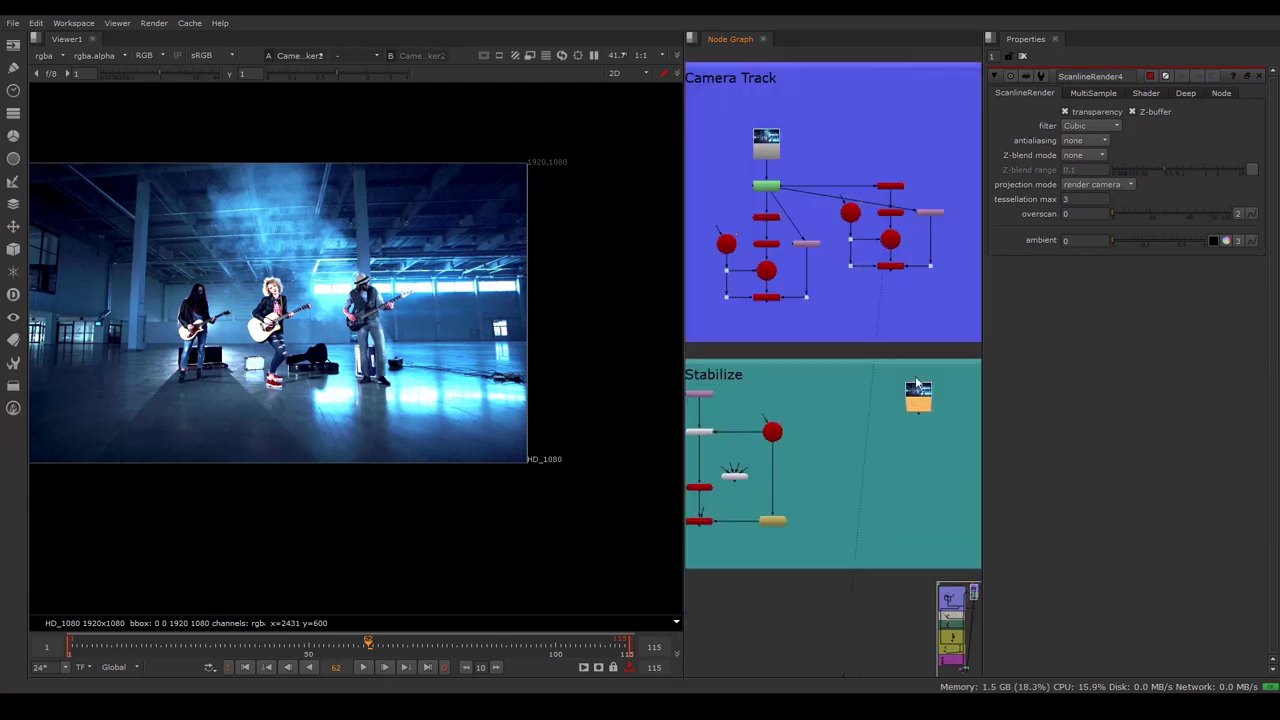
pyautogui.click(891, 187)
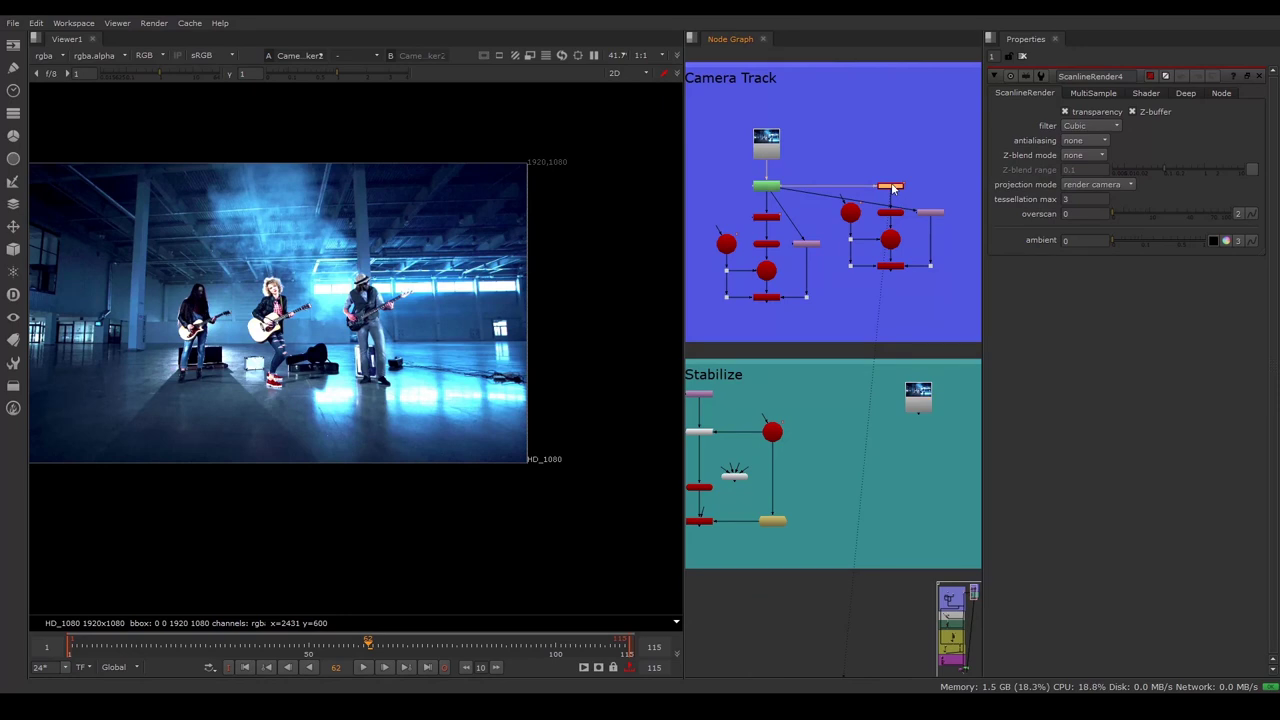
# - Show CameraTracker2's tracks over the plate at frame 74
pyautogui.doubleClick(891, 187)
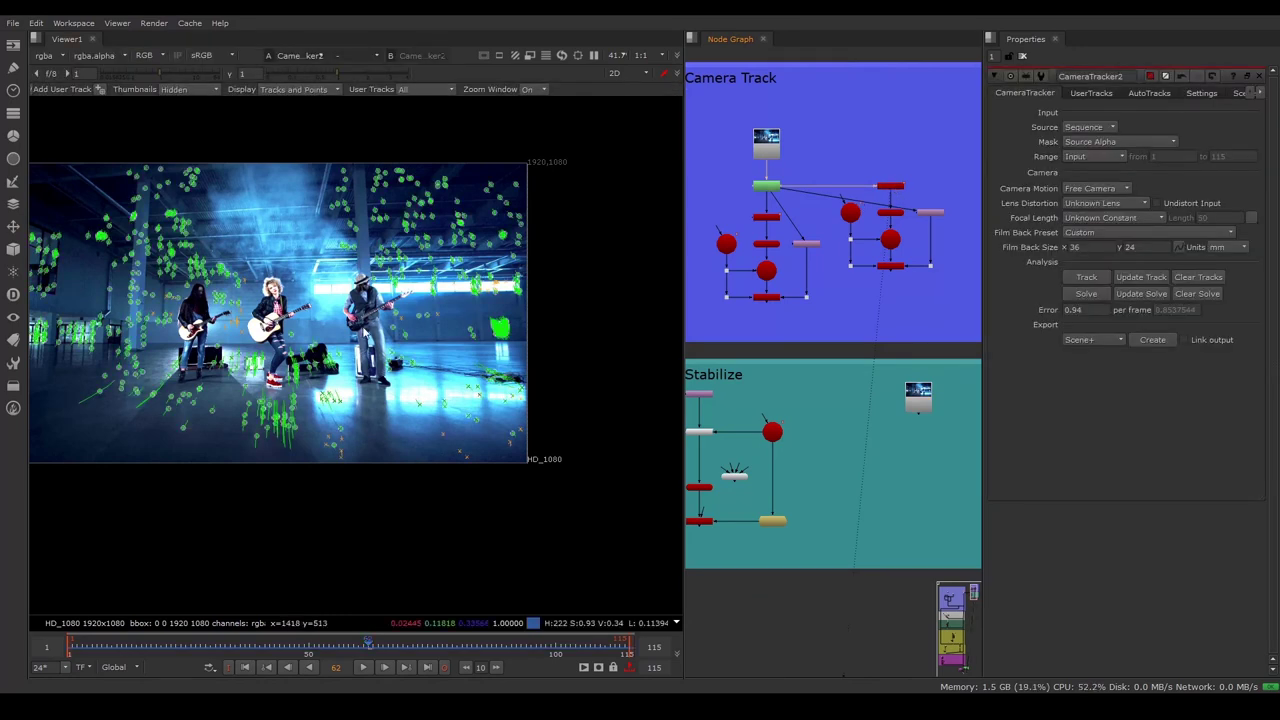
pyautogui.scroll(-3, 288, 399)
pyautogui.scroll(2, 288, 399)
pyautogui.click(425, 642)
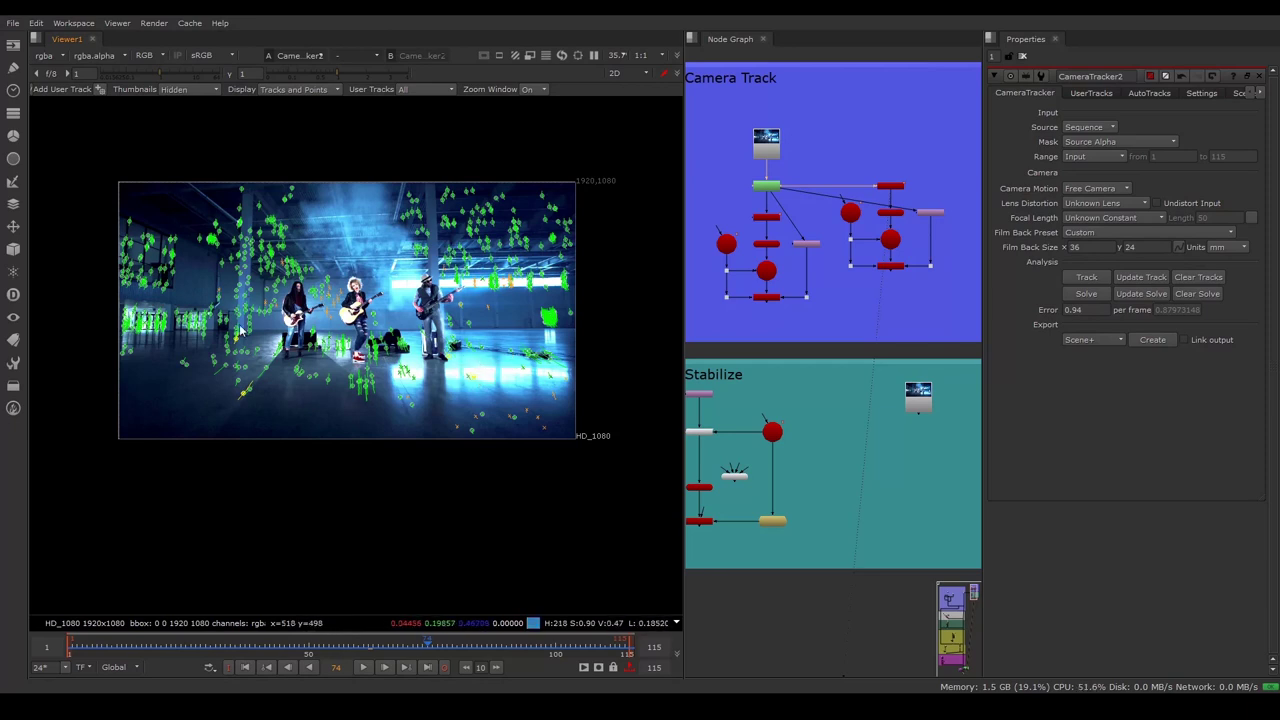
pyautogui.moveTo(237, 396)
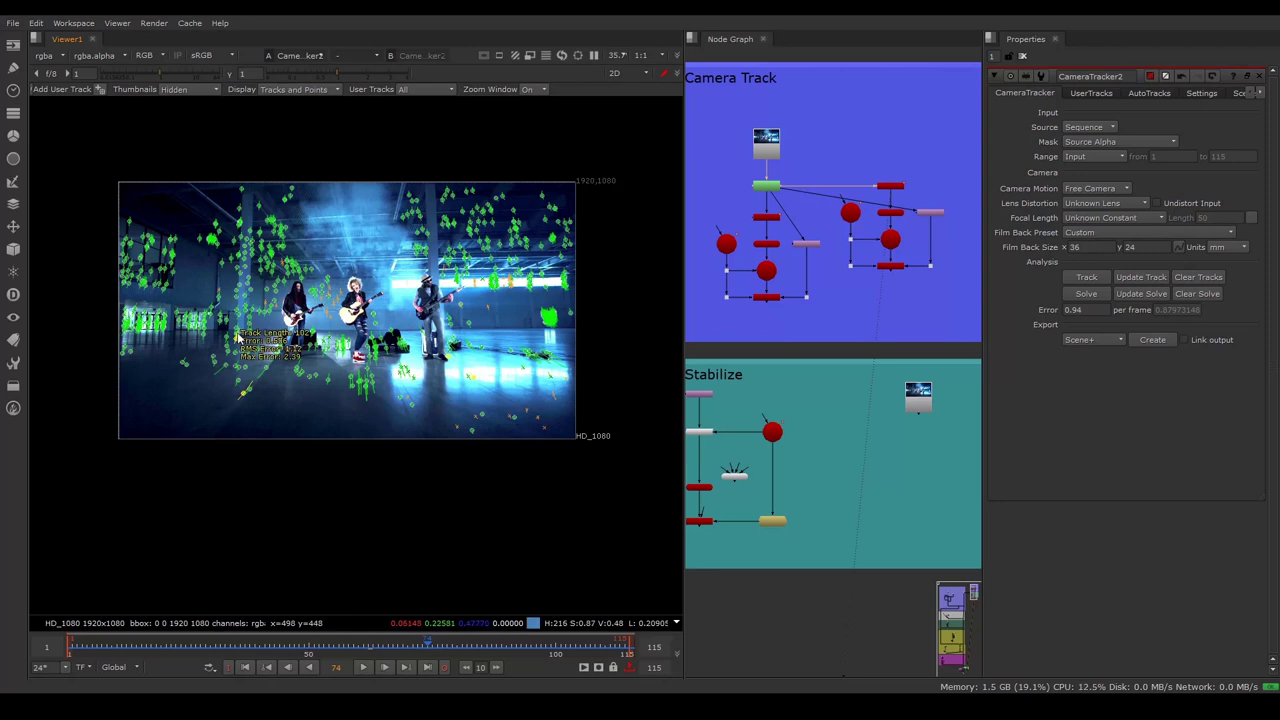
# - Create Card1 from the selected tracks, move it into Stabilize, and view the 3D point cloud
pyautogui.rightClick(263, 396)
pyautogui.moveTo(266, 436)
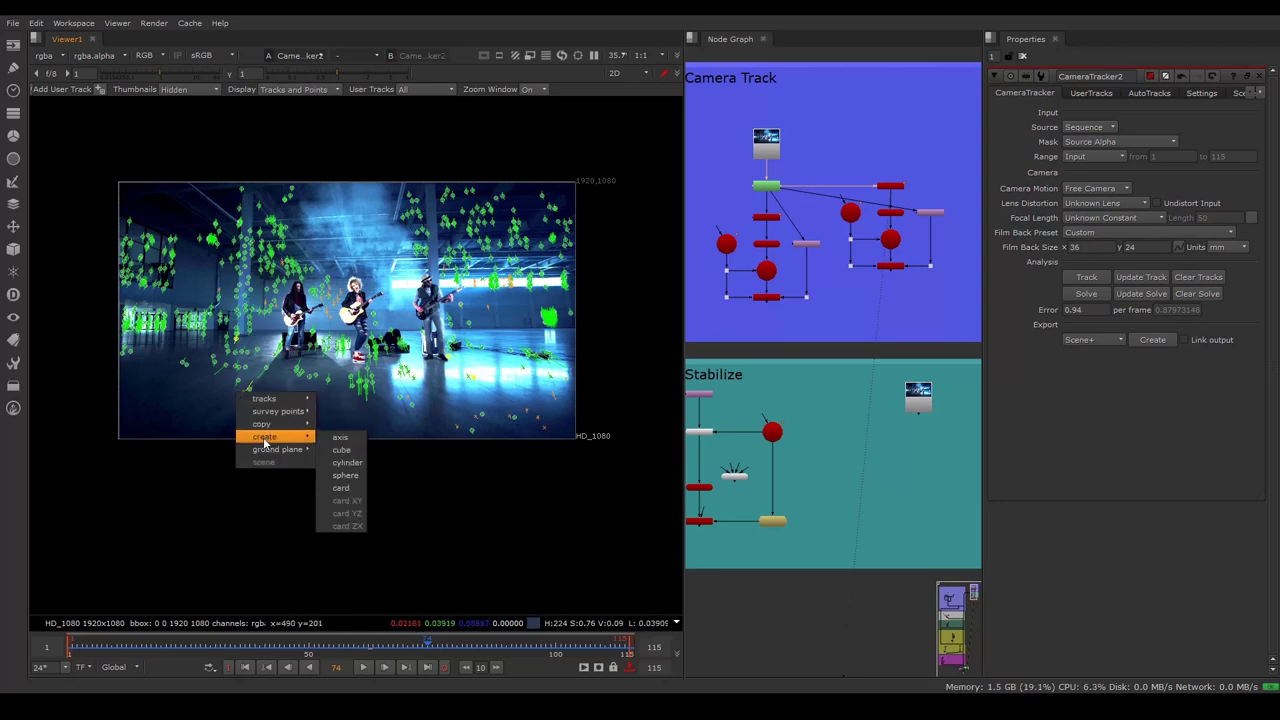
pyautogui.click(339, 488)
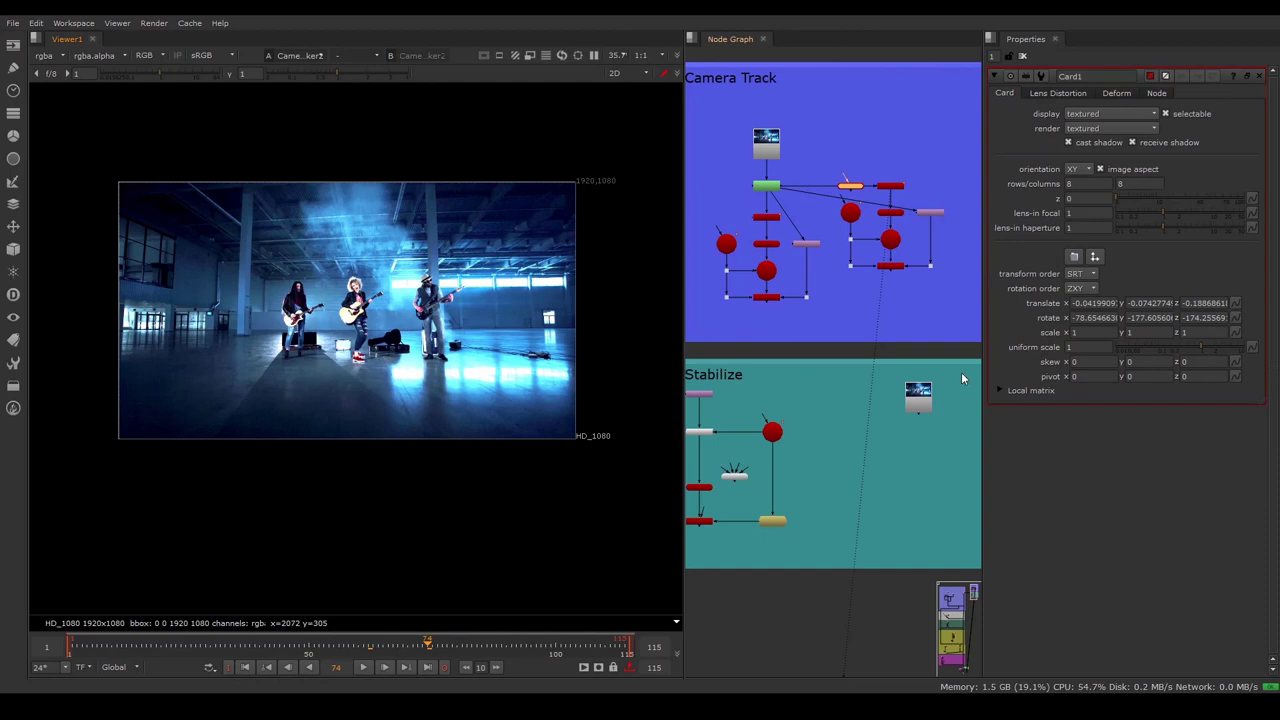
pyautogui.moveTo(850, 186); pyautogui.dragTo(835, 455)
pyautogui.click(889, 186)
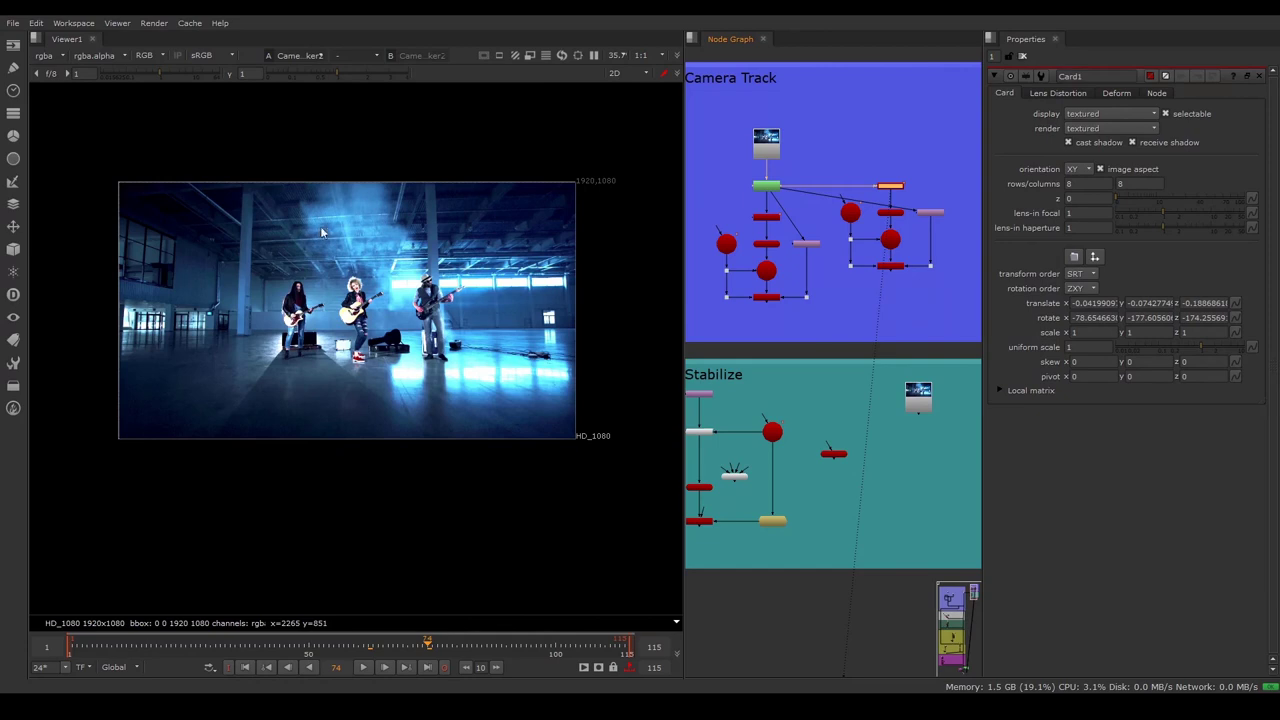
pyautogui.press('Tab')
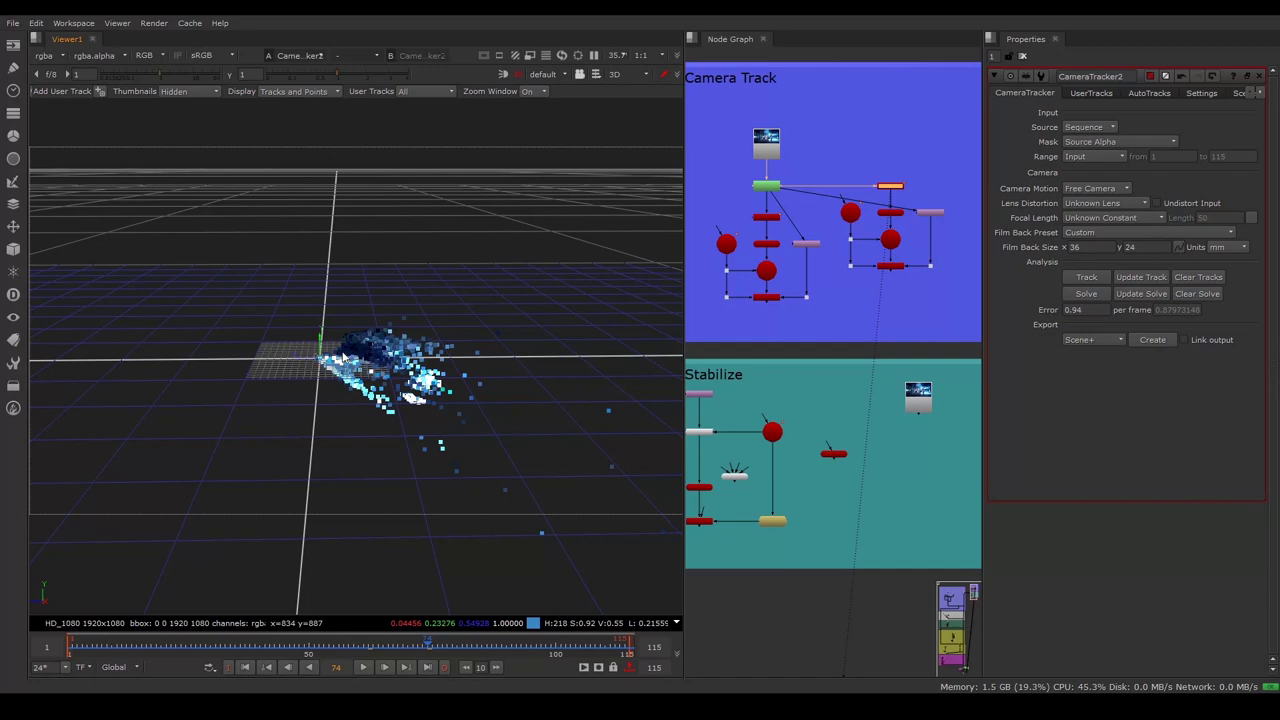
# - Return the viewer to 2D and bring up LensDistortion5's undistort settings
pyautogui.press('Tab')
pyautogui.moveTo(826, 455); pyautogui.dragTo(826, 437, button='middle')
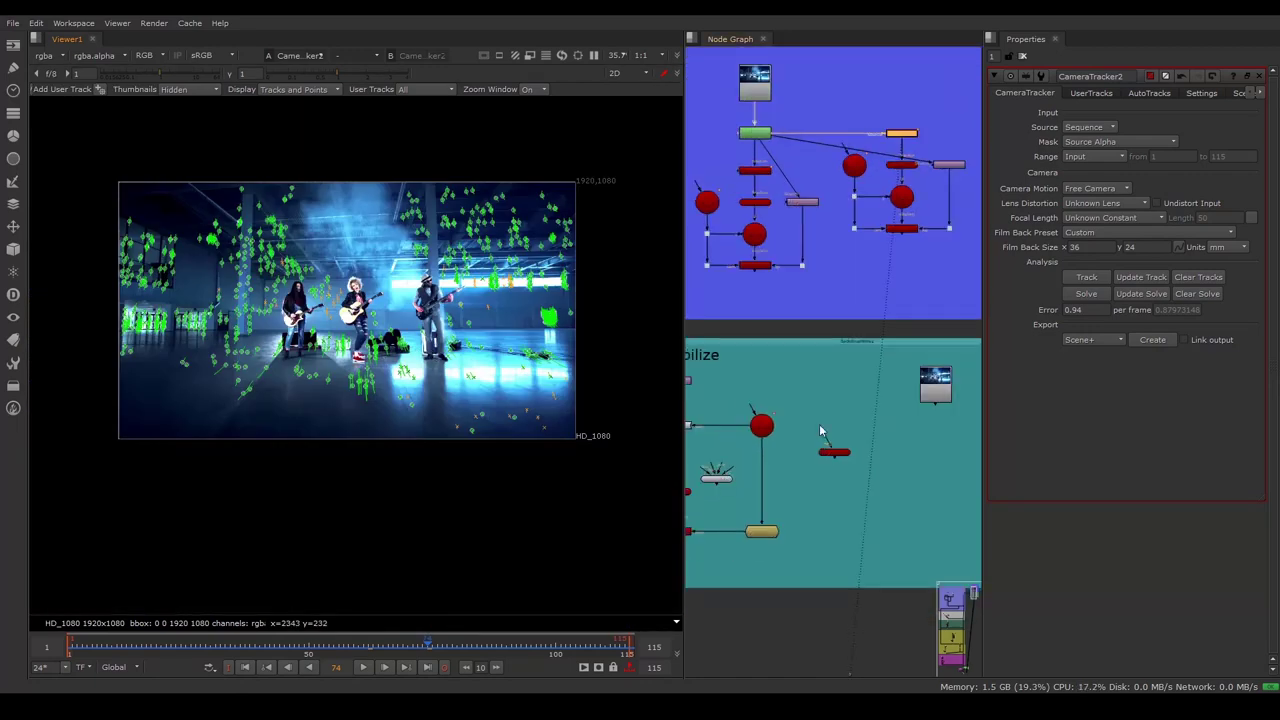
pyautogui.scroll(-3, 874, 449)
pyautogui.scroll(3, 798, 458)
pyautogui.moveTo(938, 362); pyautogui.dragTo(921, 357)
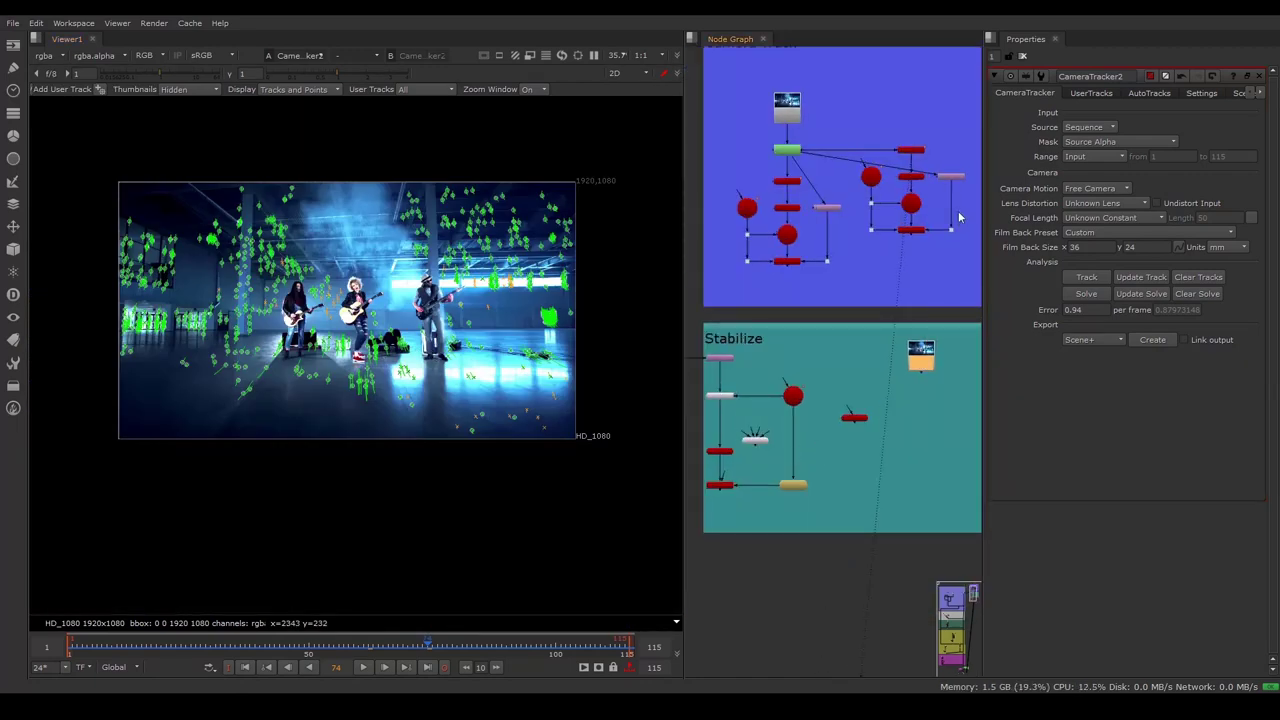
pyautogui.click(958, 178)
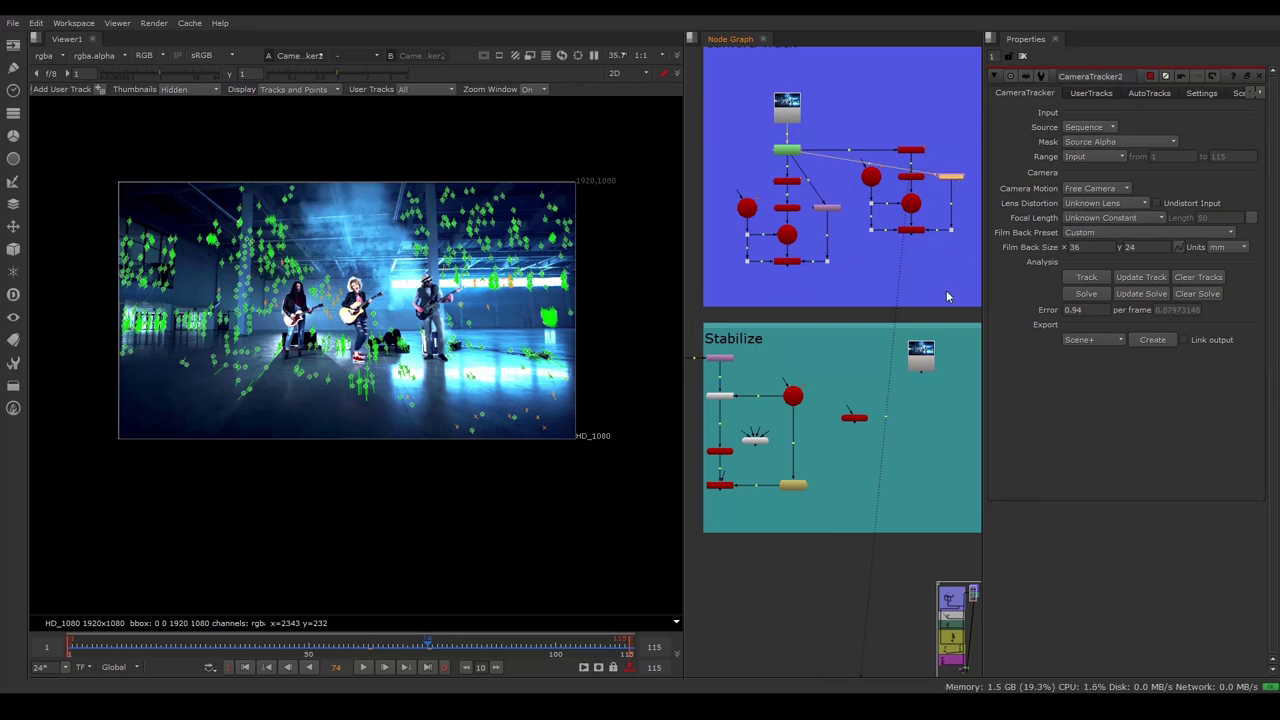
pyautogui.doubleClick(923, 375)
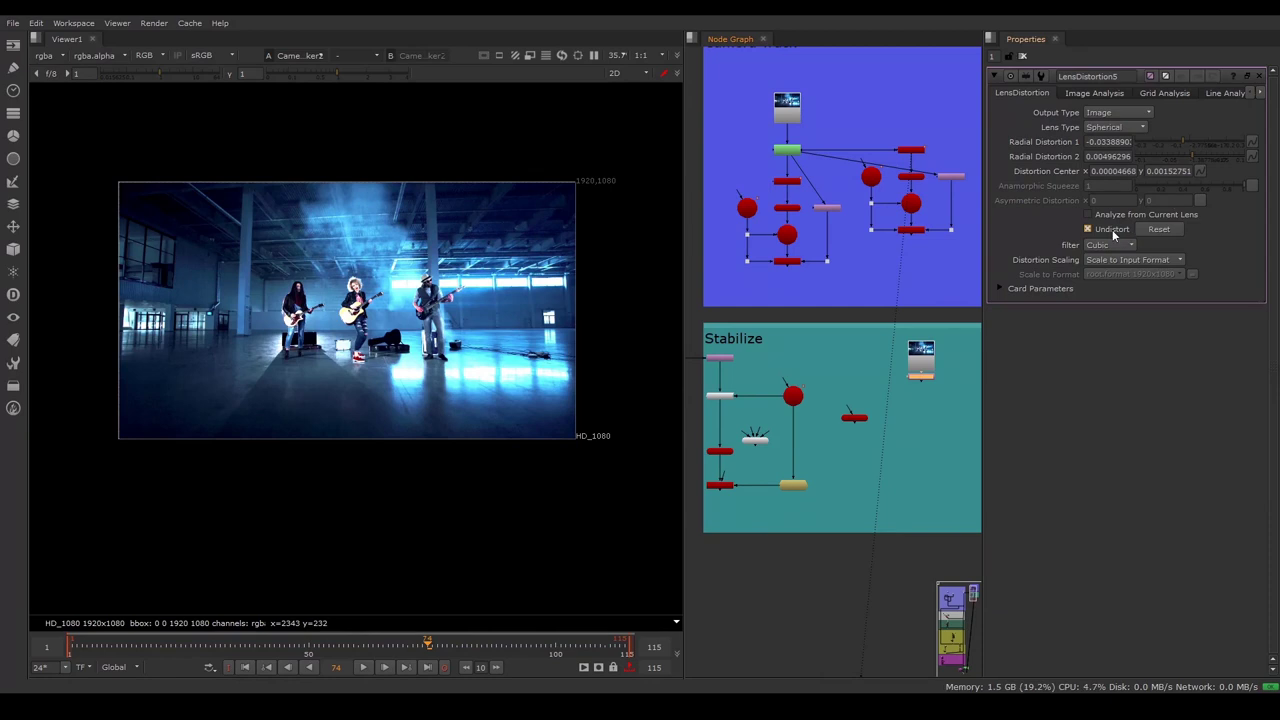
pyautogui.scroll(-2, 851, 358)
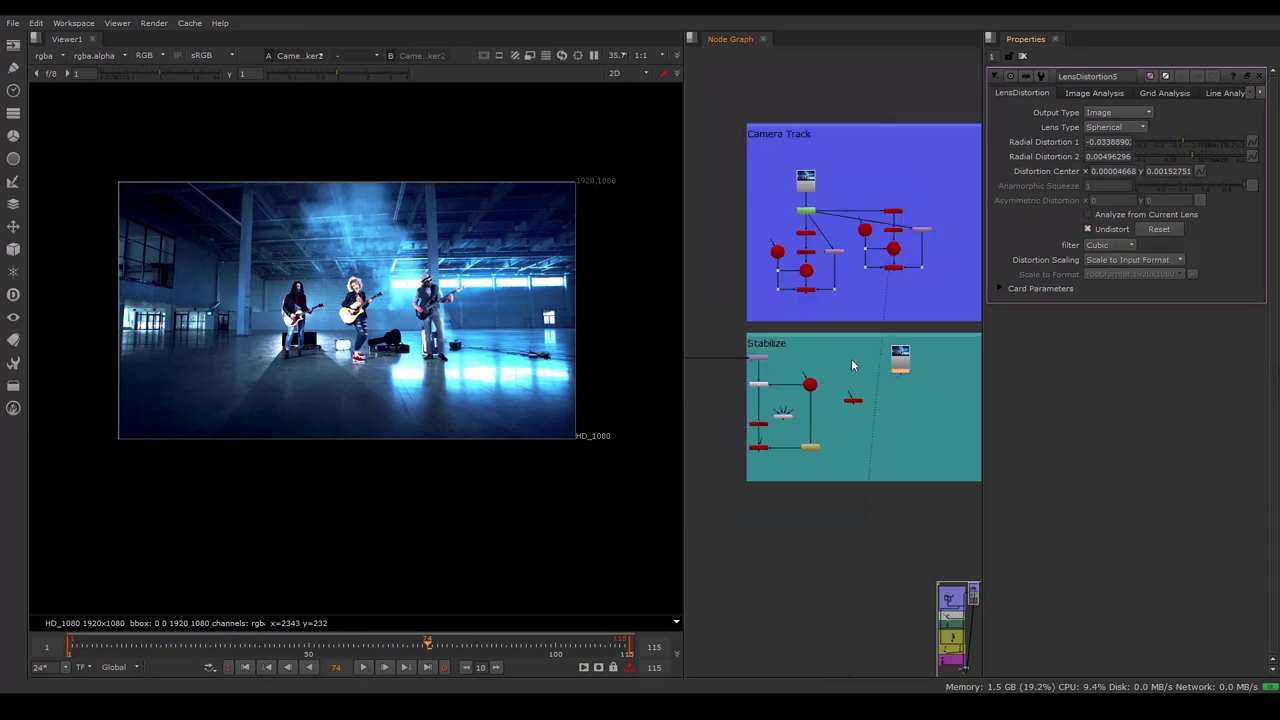
pyautogui.scroll(-1, 826, 407)
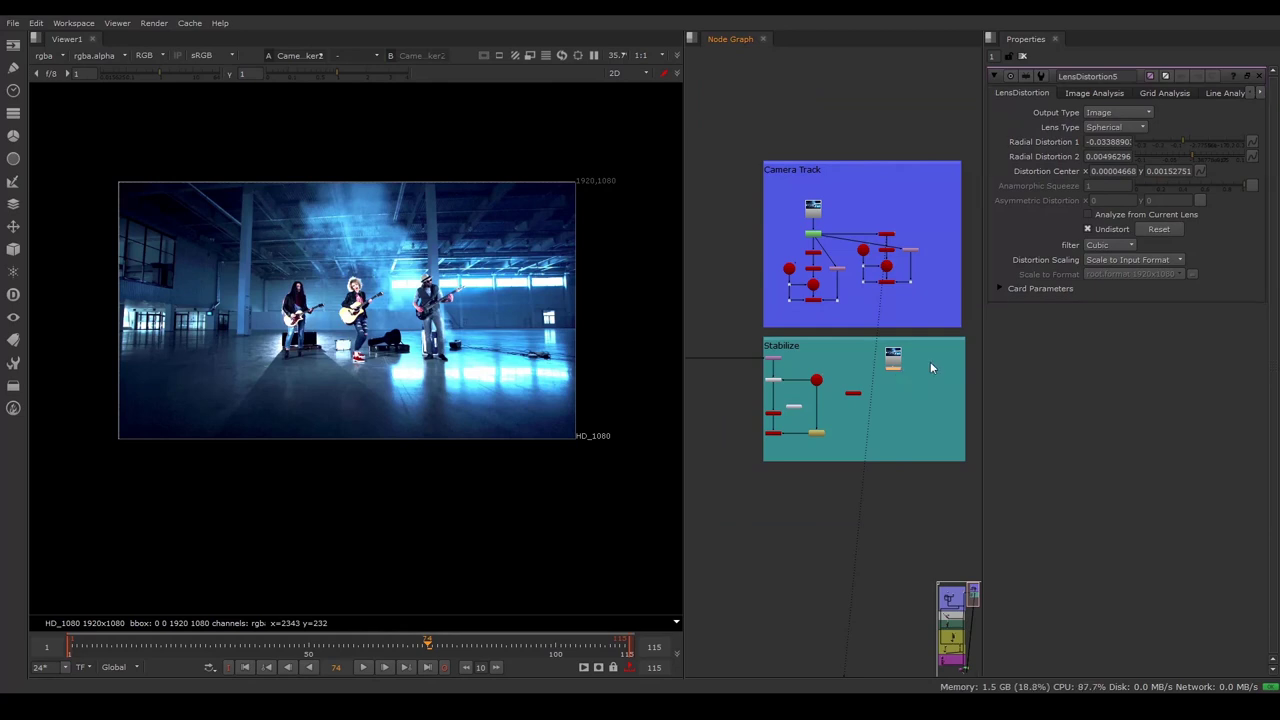
# - Add a Project3D node under LensDistortion5 with Card1 lined up below it
pyautogui.scroll(3, 900, 366)
pyautogui.click(885, 354)
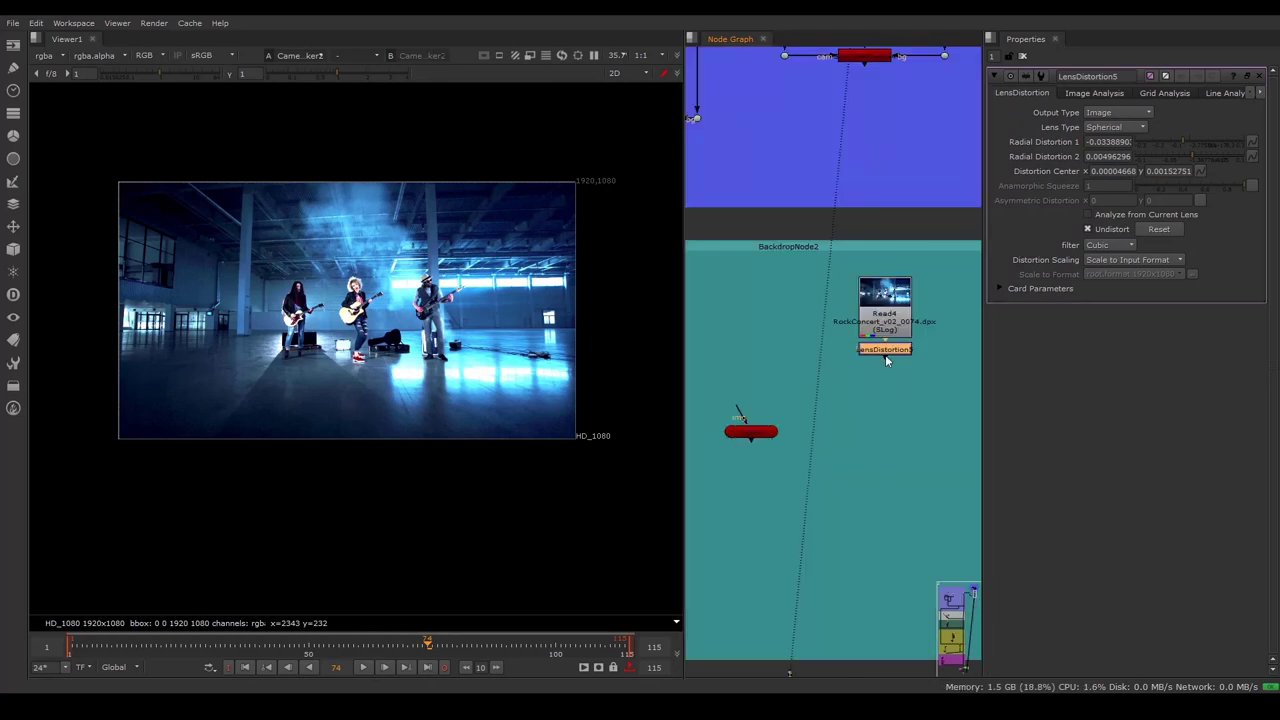
pyautogui.press('Tab')
pyautogui.write('projec')
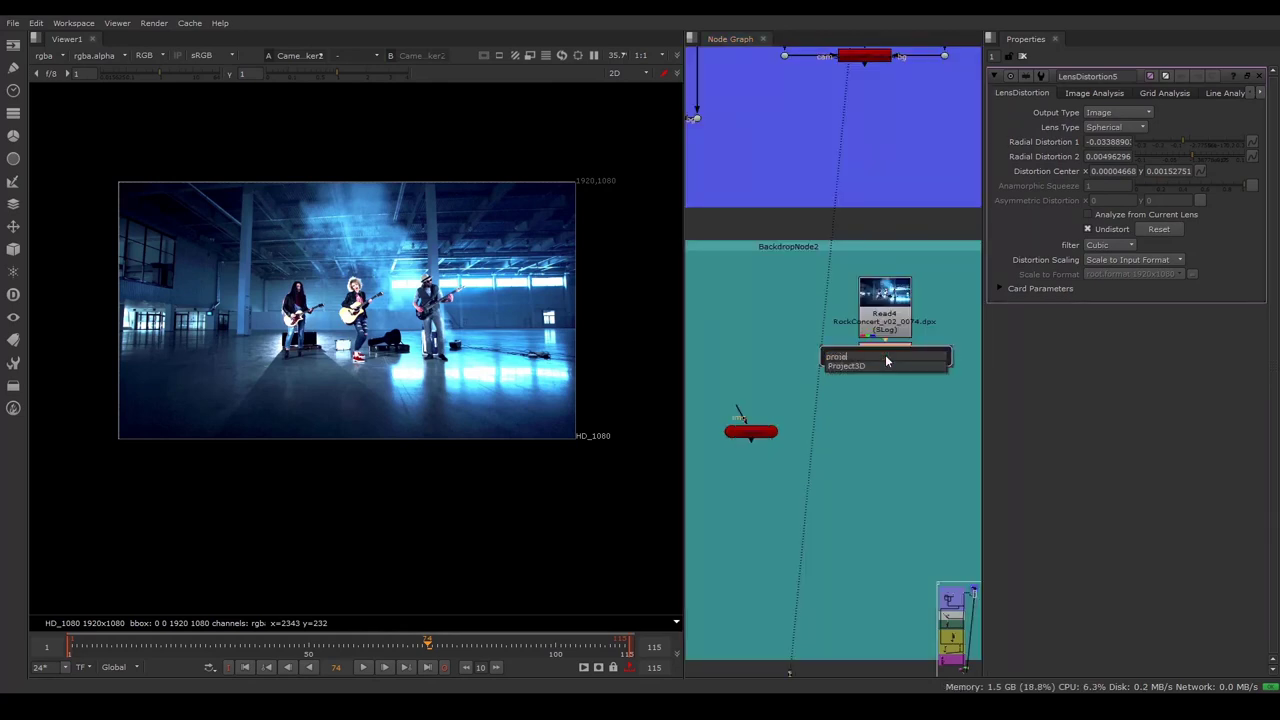
pyautogui.write('t3D')
pyautogui.press('Return')
pyautogui.moveTo(886, 362); pyautogui.dragTo(887, 418)
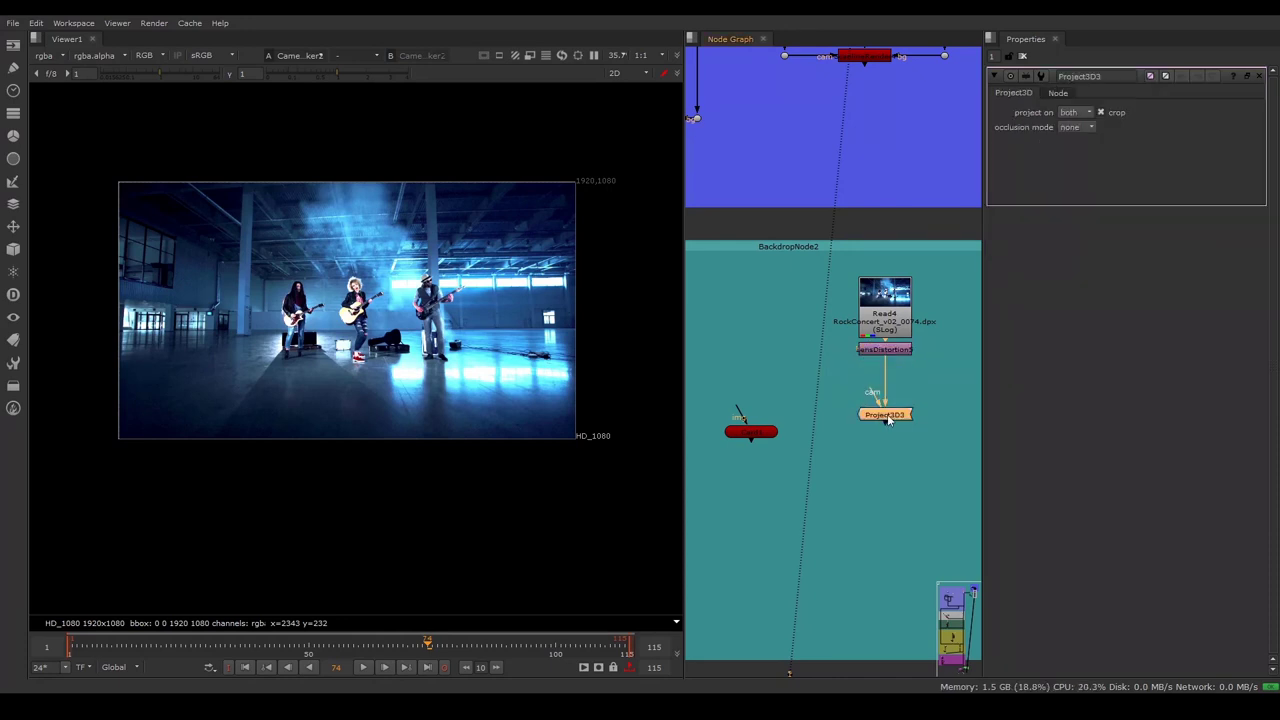
pyautogui.scroll(-3, 880, 418)
pyautogui.scroll(-3, 850, 412)
pyautogui.scroll(2, 819, 406)
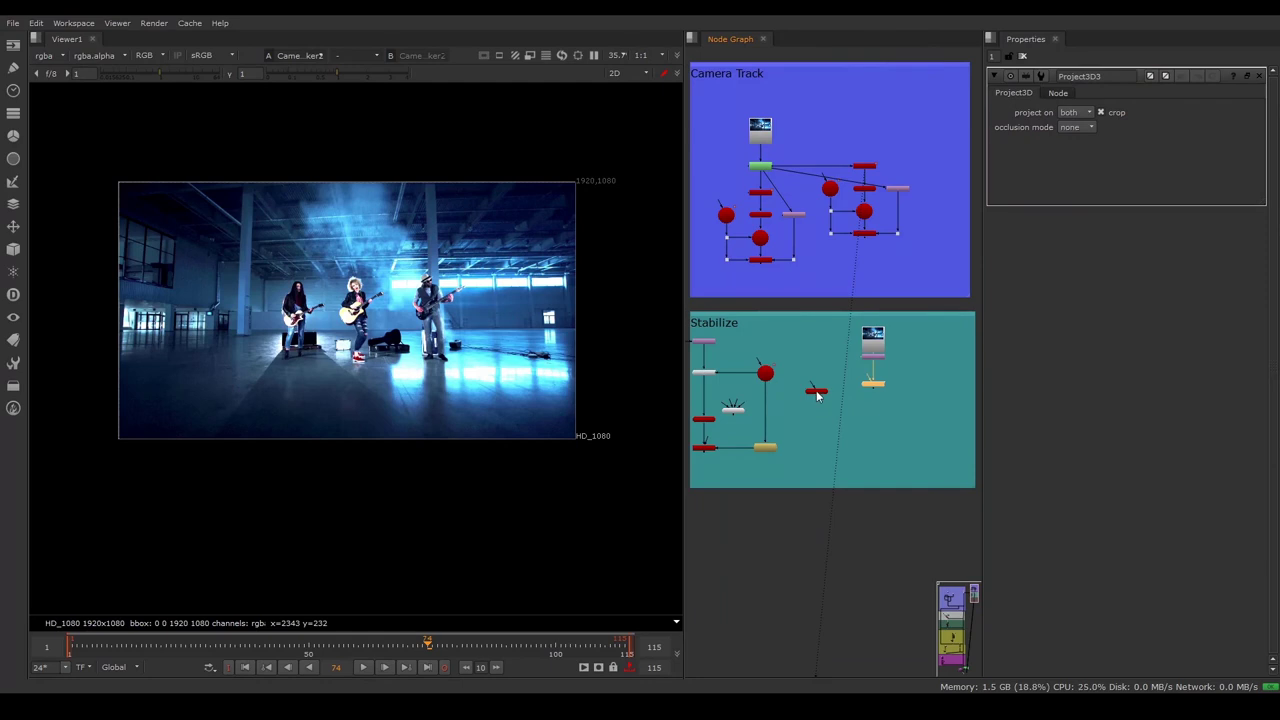
pyautogui.moveTo(817, 395); pyautogui.dragTo(885, 382)
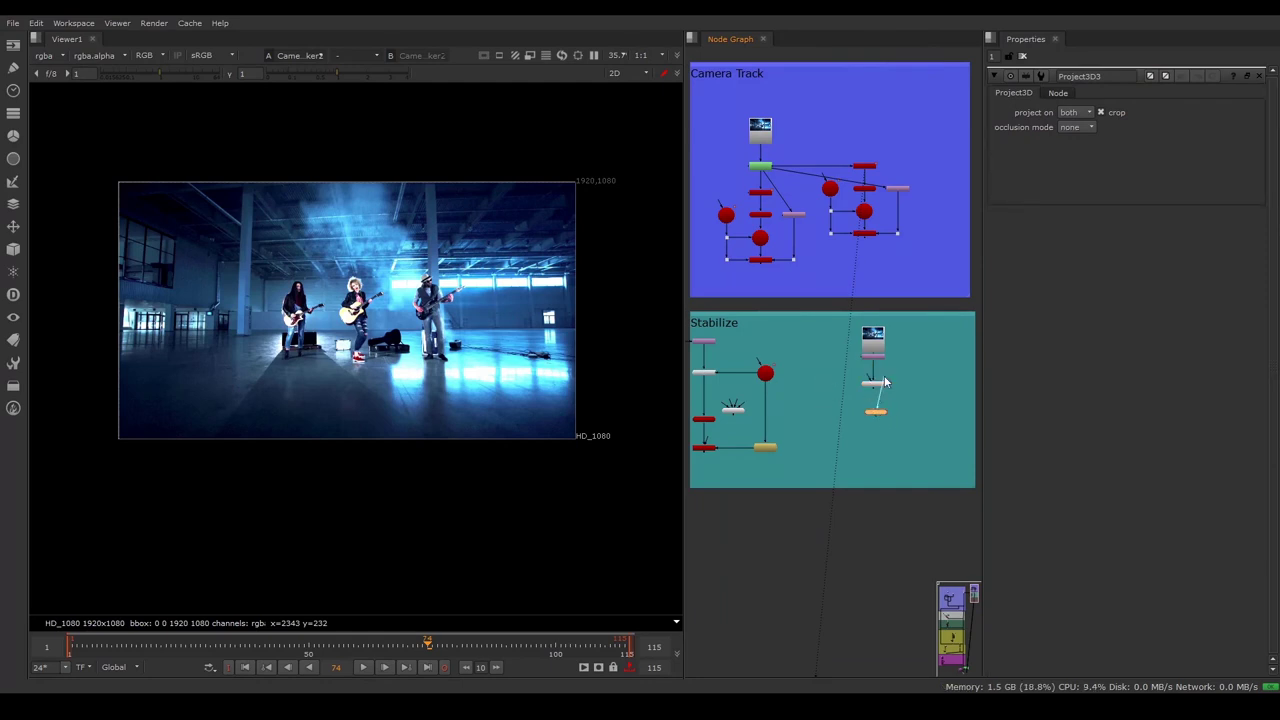
pyautogui.moveTo(877, 412); pyautogui.dragTo(880, 418)
pyautogui.scroll(-3, 850, 390)
pyautogui.scroll(3, 800, 300)
# - Paste a copy of the solved camera and connect it to Project3D's cam input
pyautogui.click(831, 189)
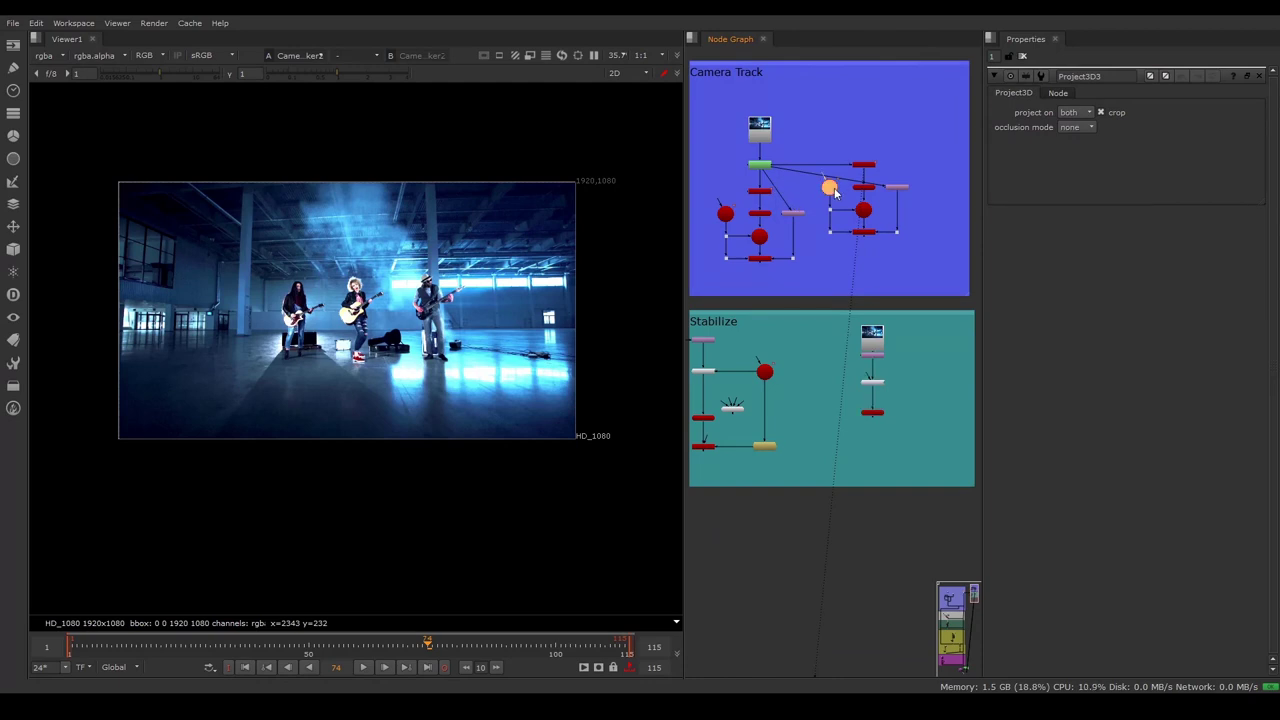
pyautogui.click(932, 386)
pyautogui.hotkey('ctrl', 'v')
pyautogui.scroll(1, 914, 370)
pyautogui.scroll(4, 914, 370)
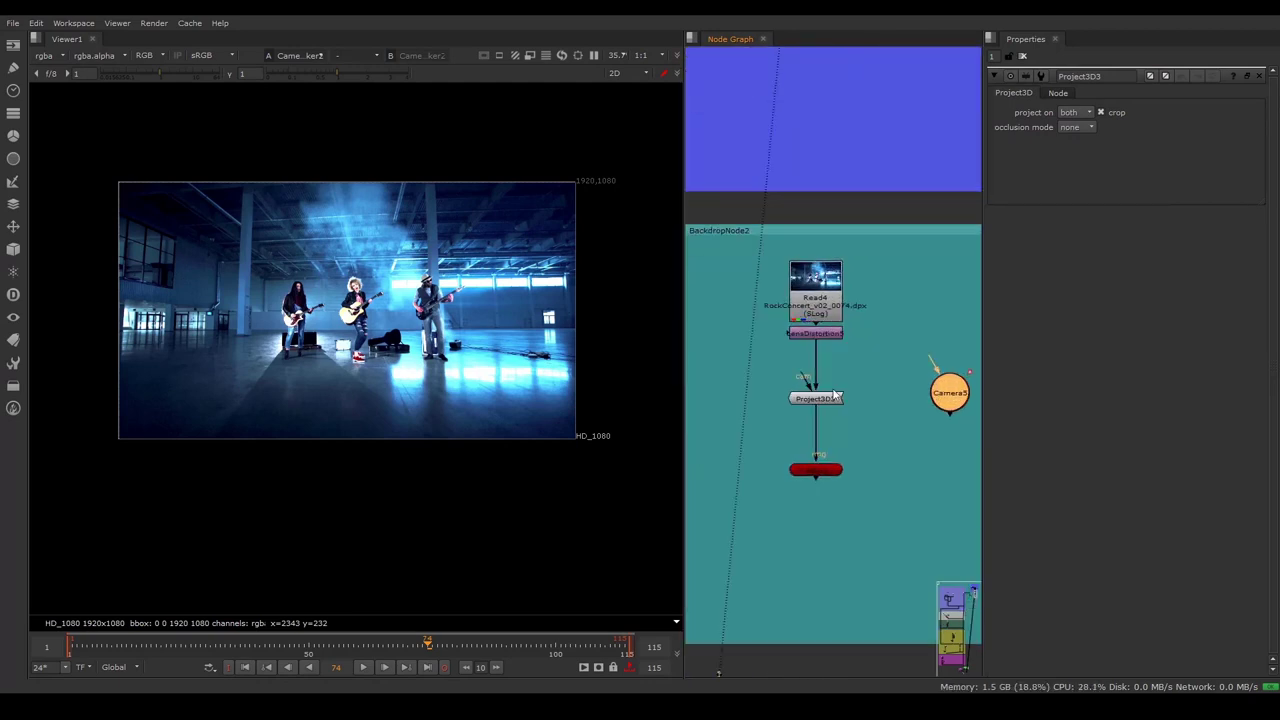
pyautogui.moveTo(792, 378)
pyautogui.mouseDown()
pyautogui.moveTo(713, 410)
pyautogui.moveTo(955, 397)
pyautogui.mouseUp()
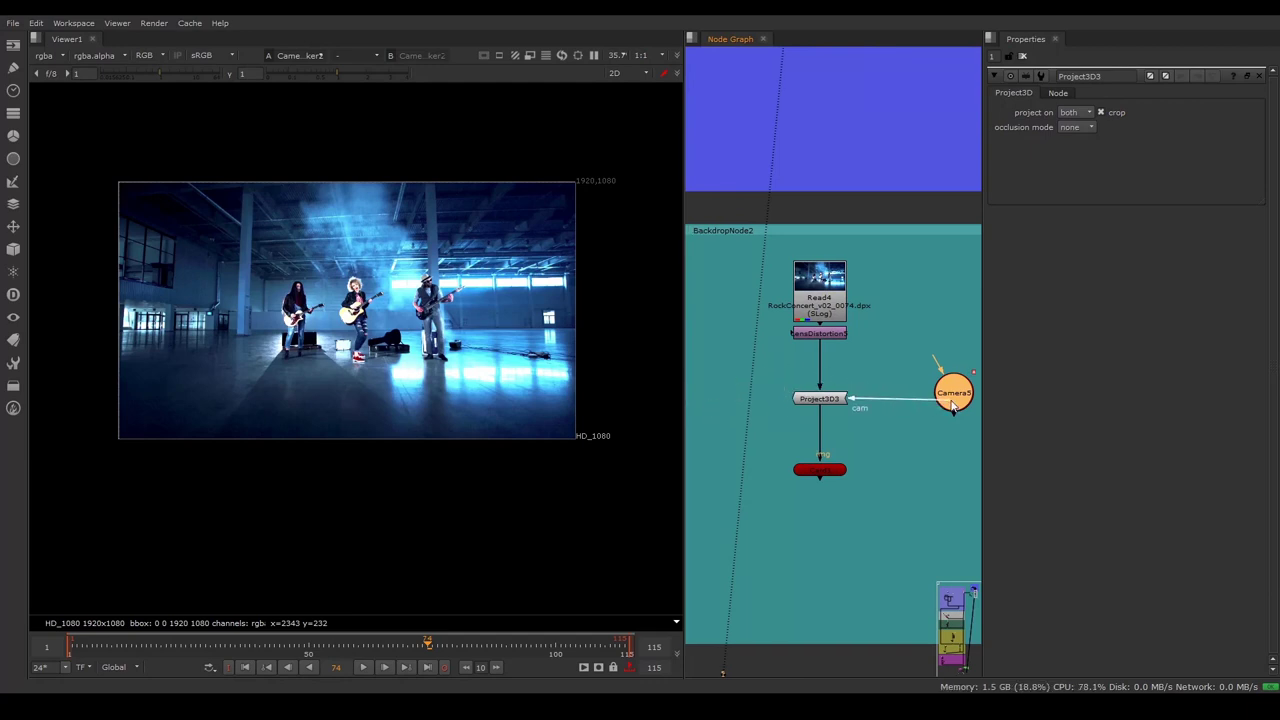
pyautogui.scroll(-3, 920, 383)
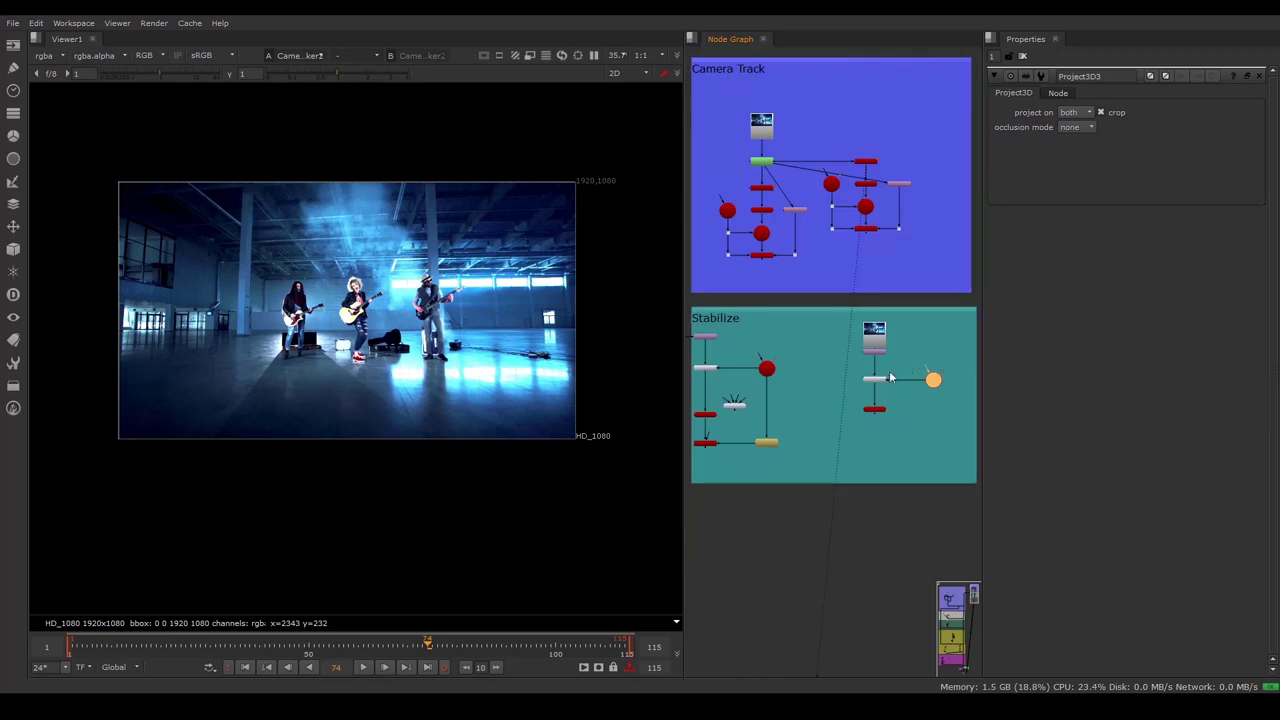
pyautogui.scroll(-3, 889, 370)
pyautogui.scroll(3, 890, 380)
pyautogui.scroll(2, 921, 375)
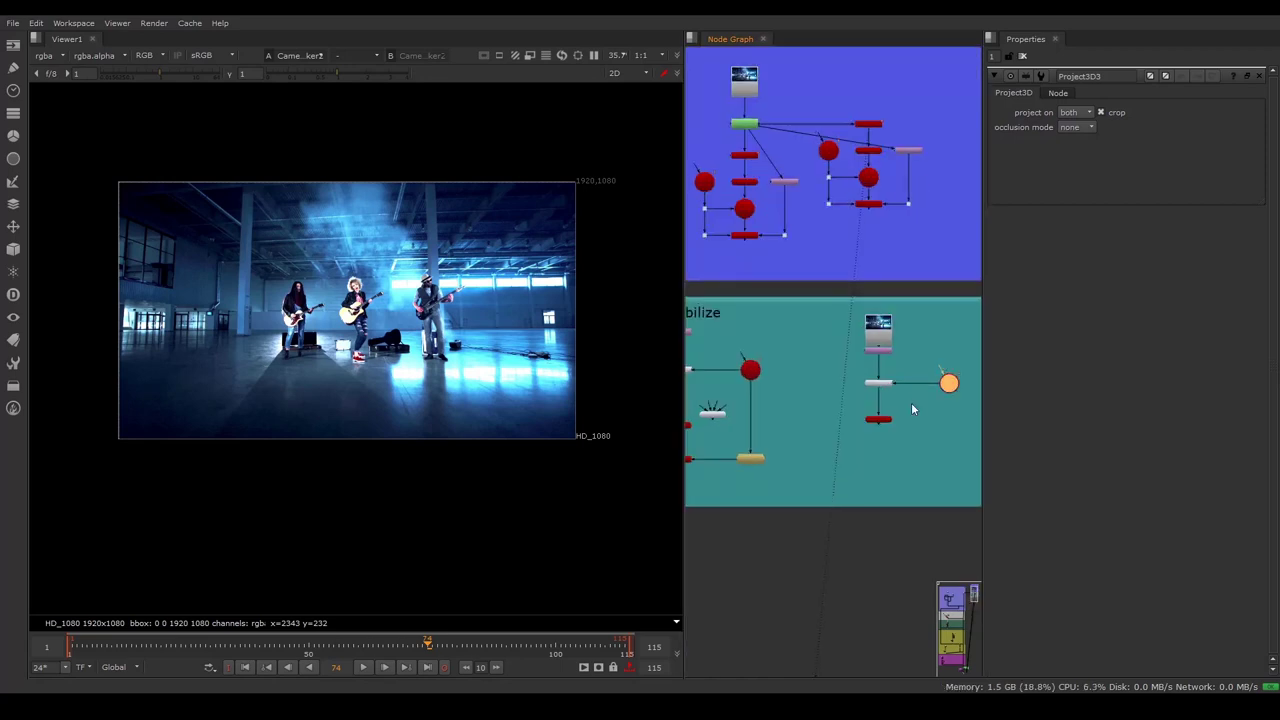
pyautogui.scroll(-3, 910, 395)
pyautogui.scroll(3, 880, 443)
pyautogui.click(934, 384)
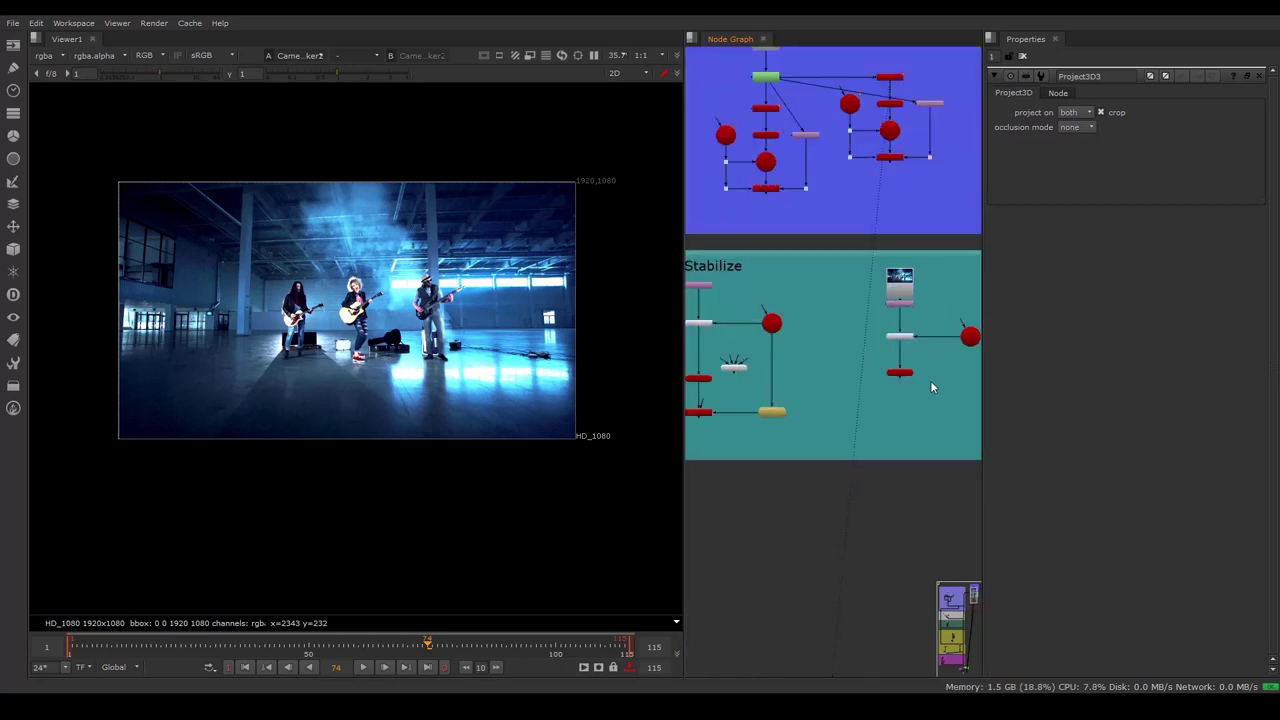
pyautogui.press('Tab')
pyautogui.write('frm')
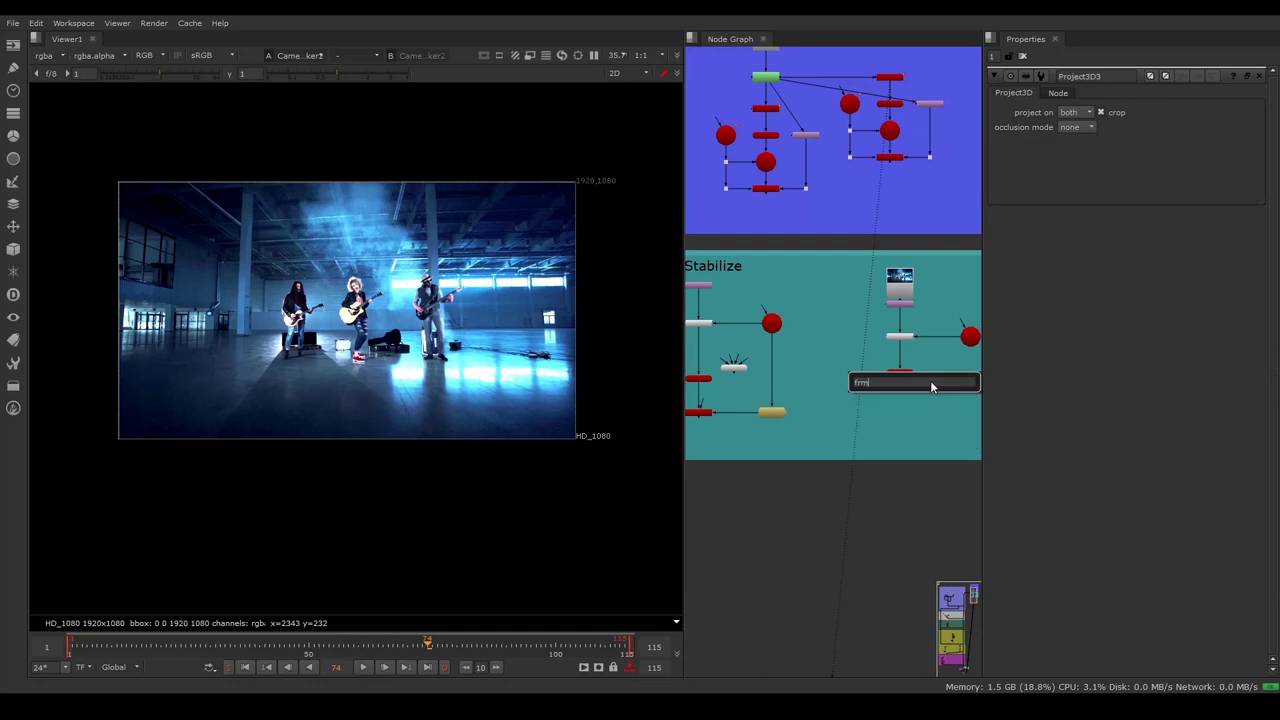
pyautogui.press('BackSpace')
pyautogui.write('a')
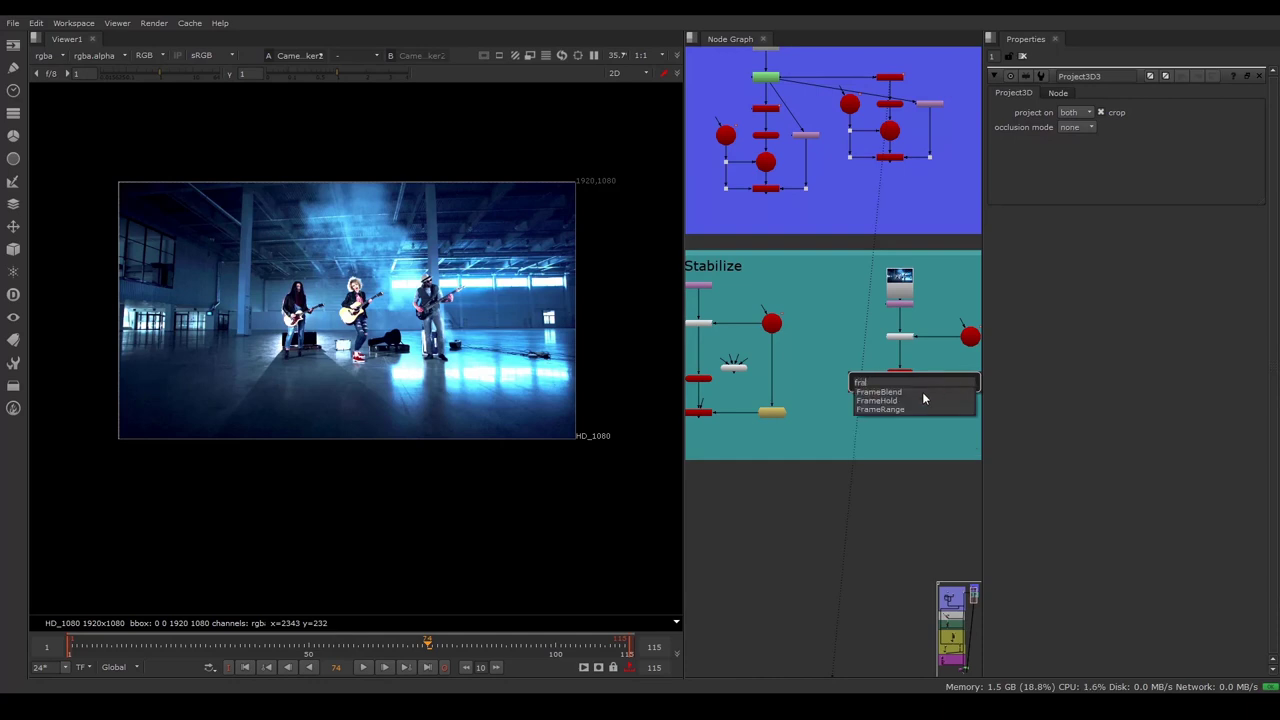
pyautogui.click(910, 400)
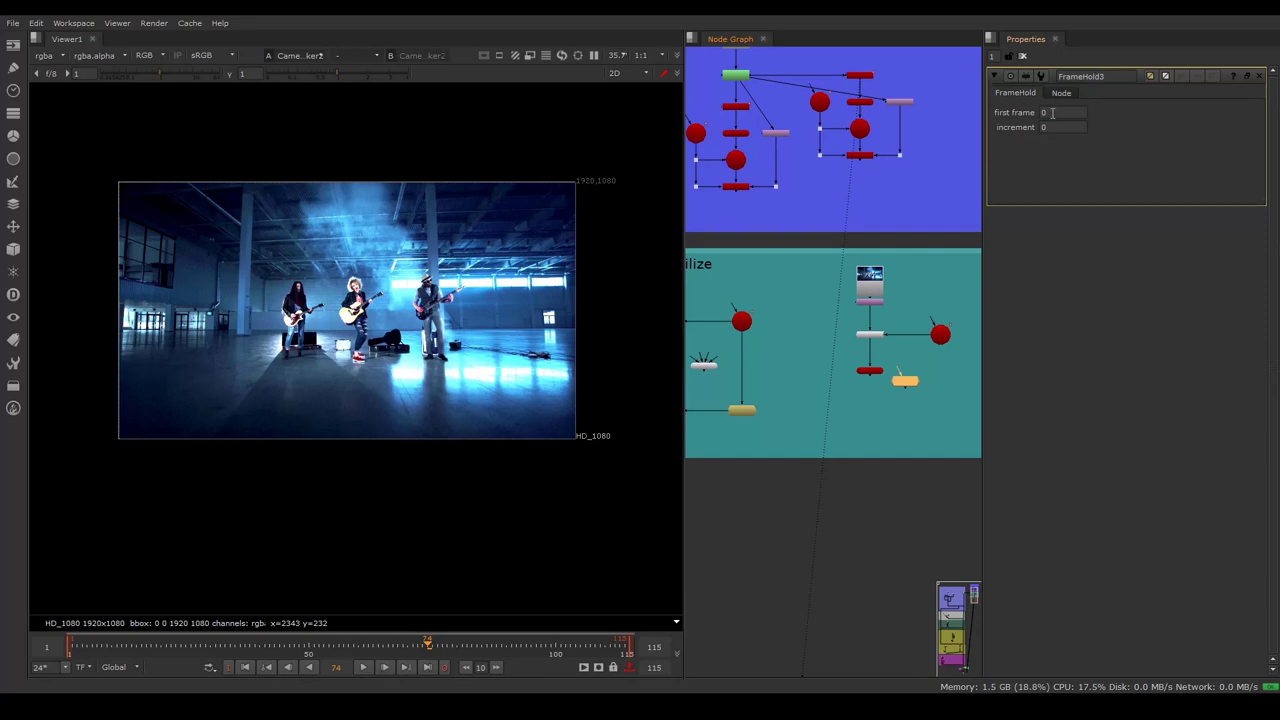
pyautogui.click(1052, 113)
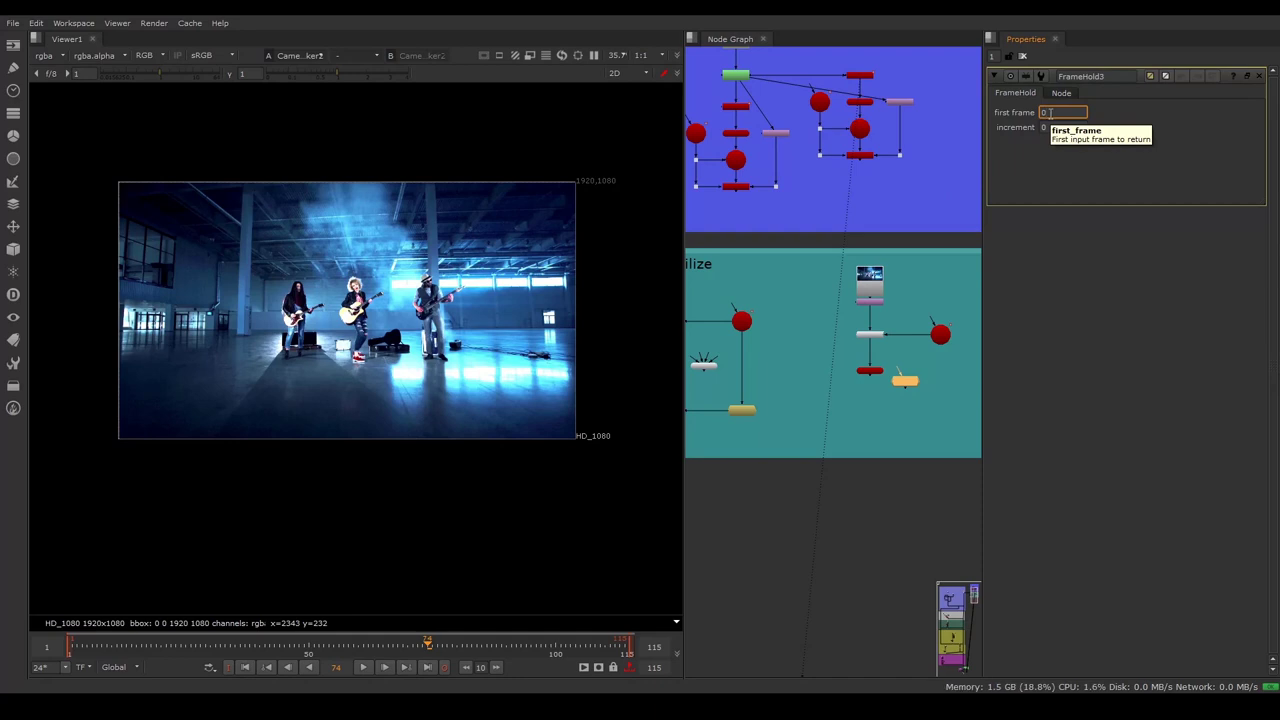
pyautogui.write('1')
pyautogui.moveTo(898, 378)
pyautogui.mouseDown()
pyautogui.moveTo(937, 410)
pyautogui.moveTo(940, 334)
pyautogui.mouseUp()
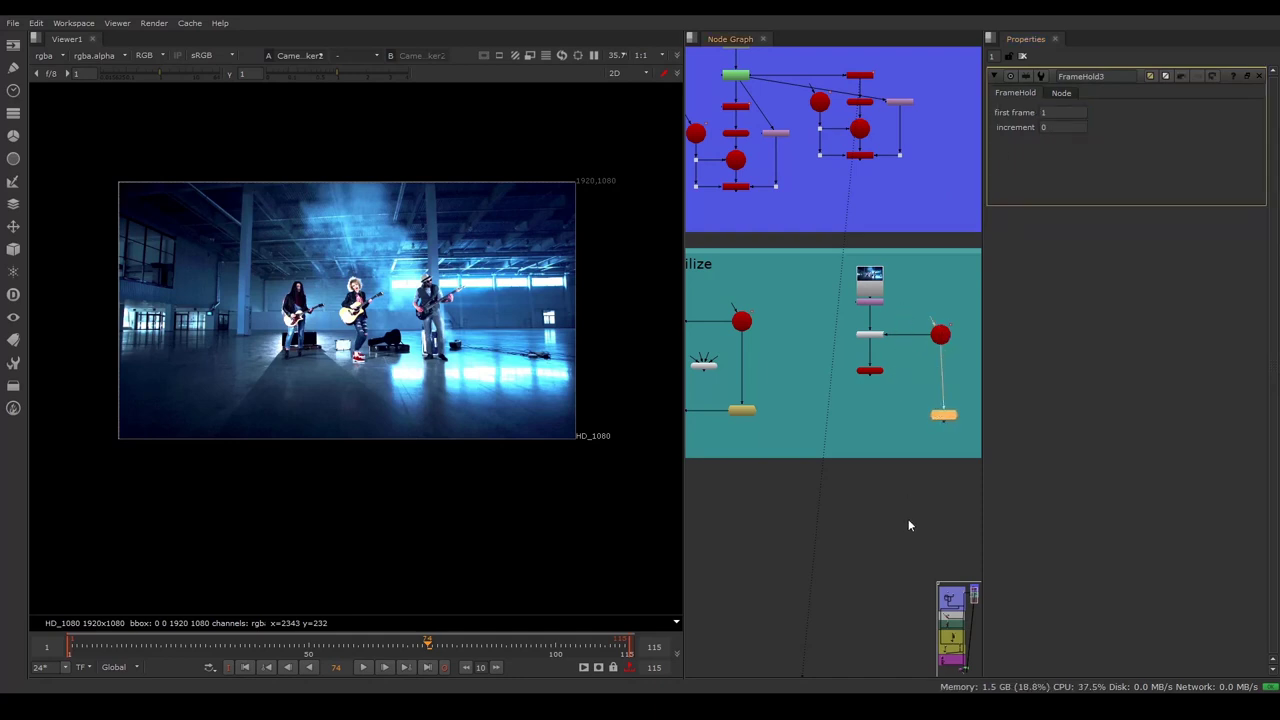
pyautogui.moveTo(936, 419); pyautogui.dragTo(933, 416)
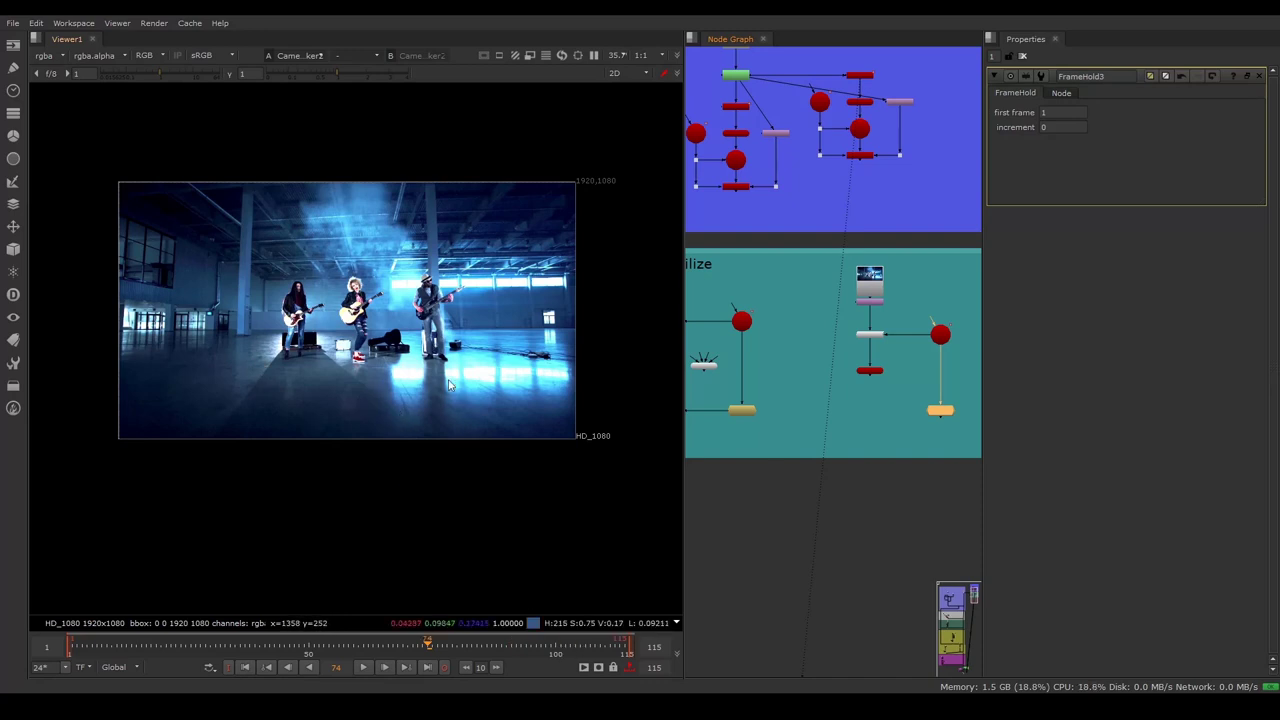
# - View the FrameHold3 held-camera output
pyautogui.scroll(3, 920, 383)
pyautogui.scroll(-4, 920, 383)
pyautogui.scroll(3, 875, 386)
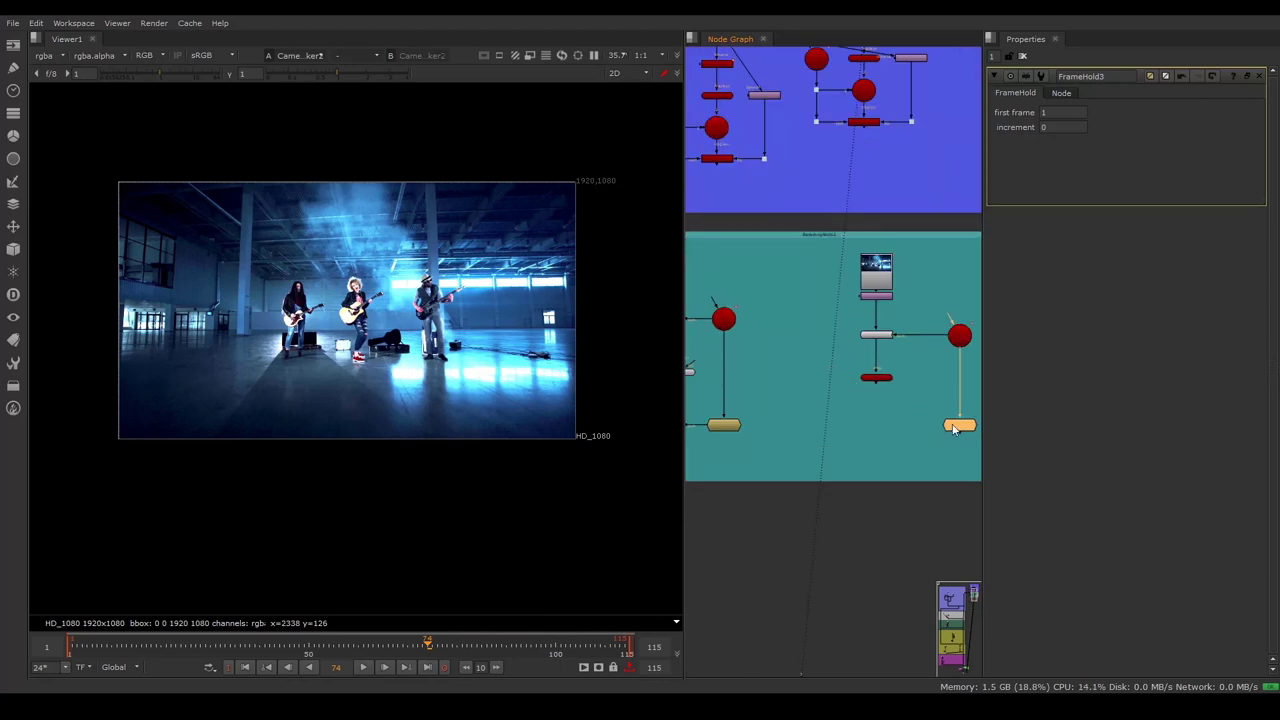
pyautogui.moveTo(955, 425); pyautogui.dragTo(953, 414)
pyautogui.scroll(-3, 953, 414)
pyautogui.scroll(2, 814, 362)
pyautogui.scroll(2, 853, 381)
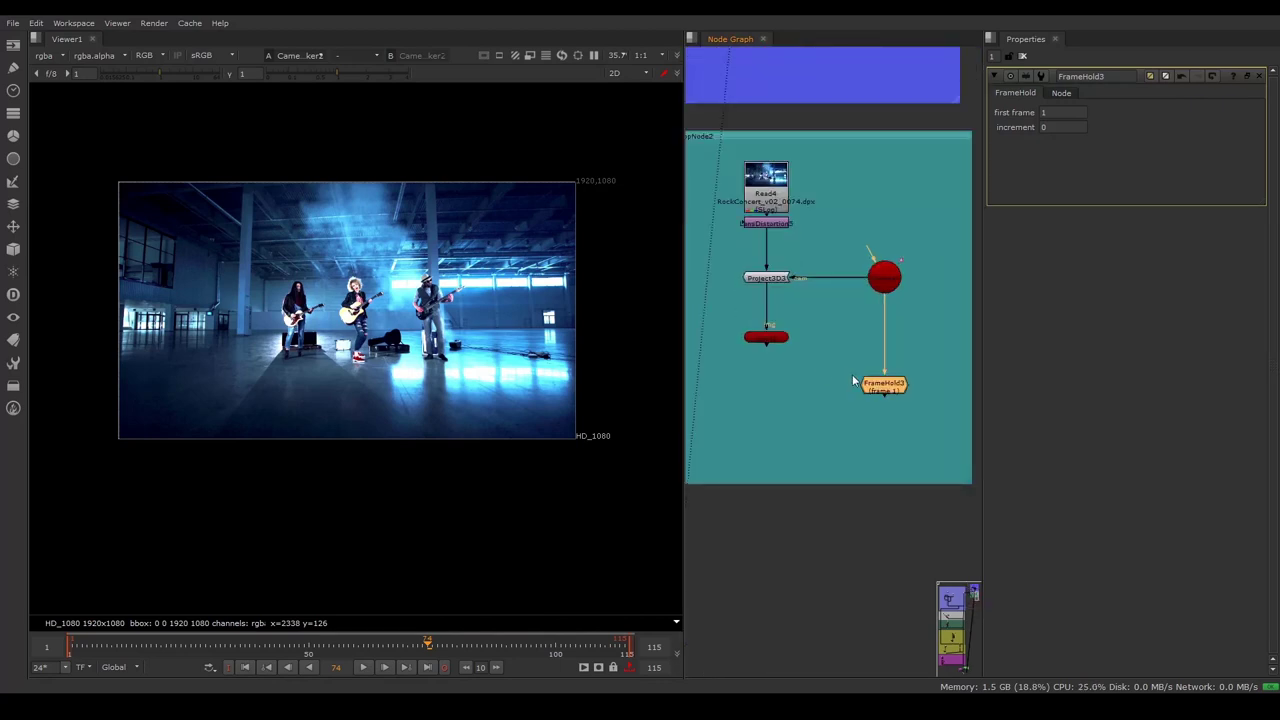
pyautogui.press('1')
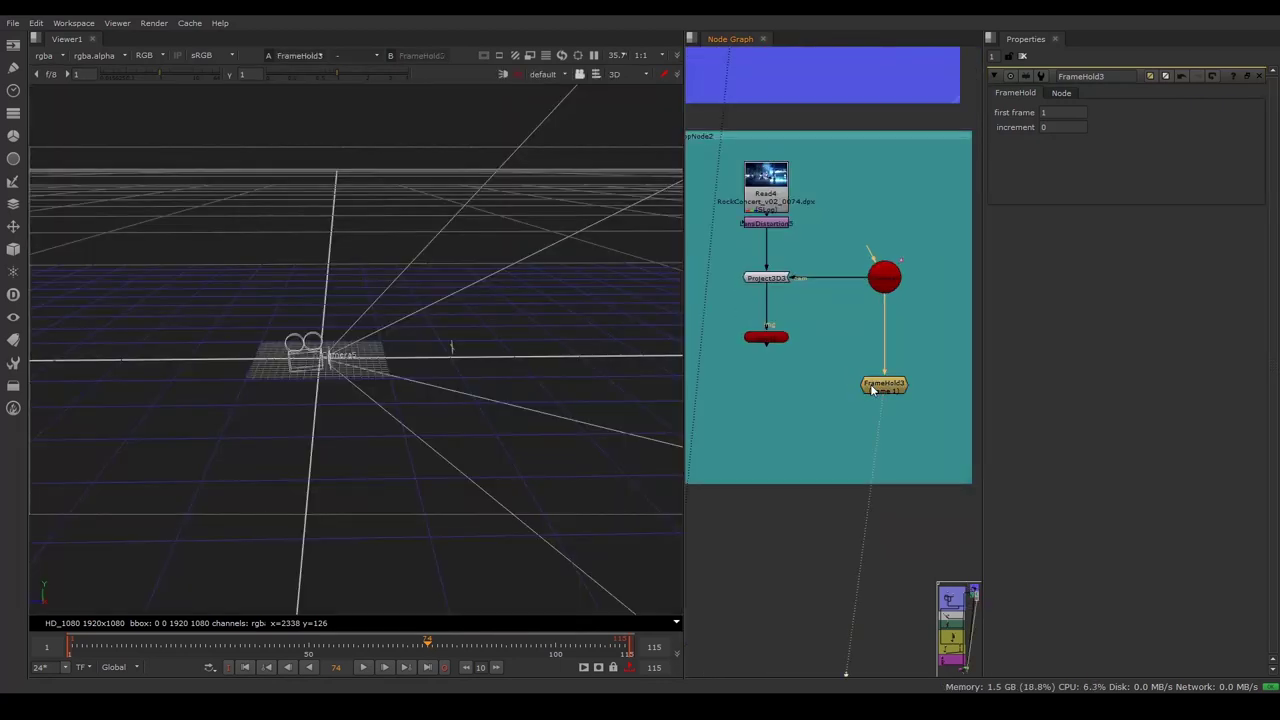
pyautogui.click(872, 390)
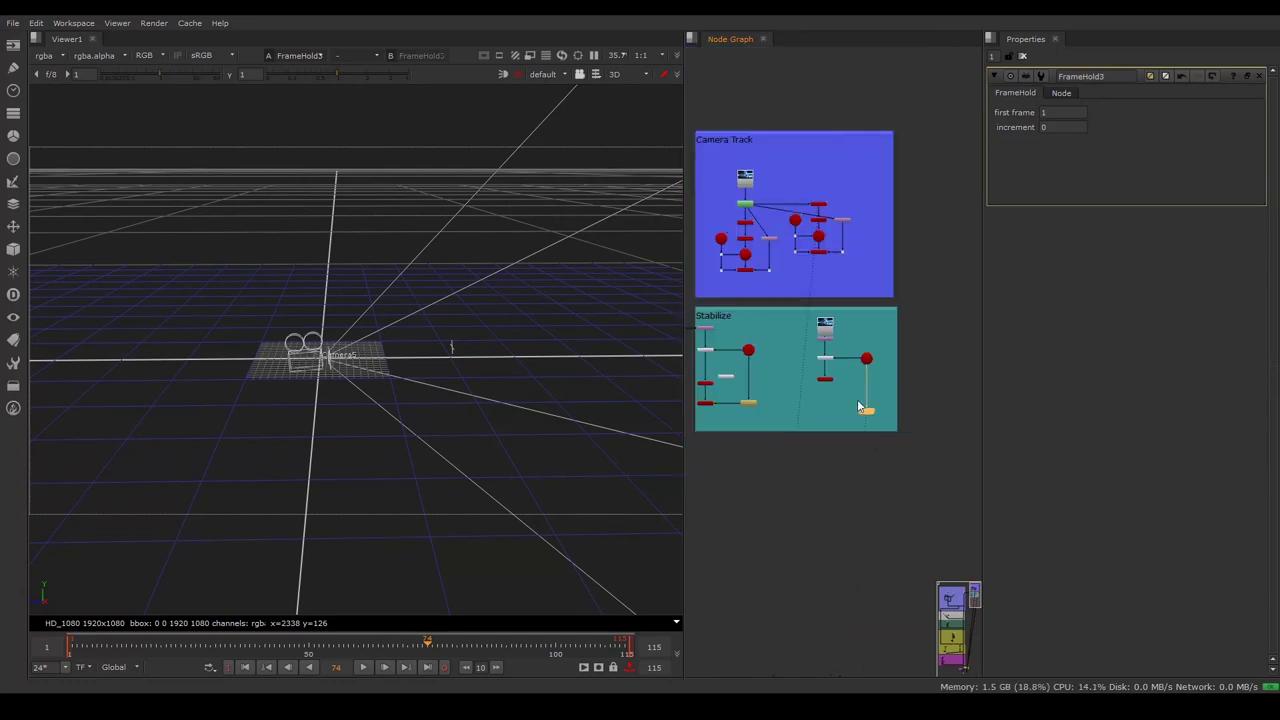
# - View the projection card Card1 in the 3D viewer
pyautogui.scroll(-3, 857, 399)
pyautogui.scroll(2, 818, 387)
pyautogui.click(817, 371)
pyautogui.press('1')
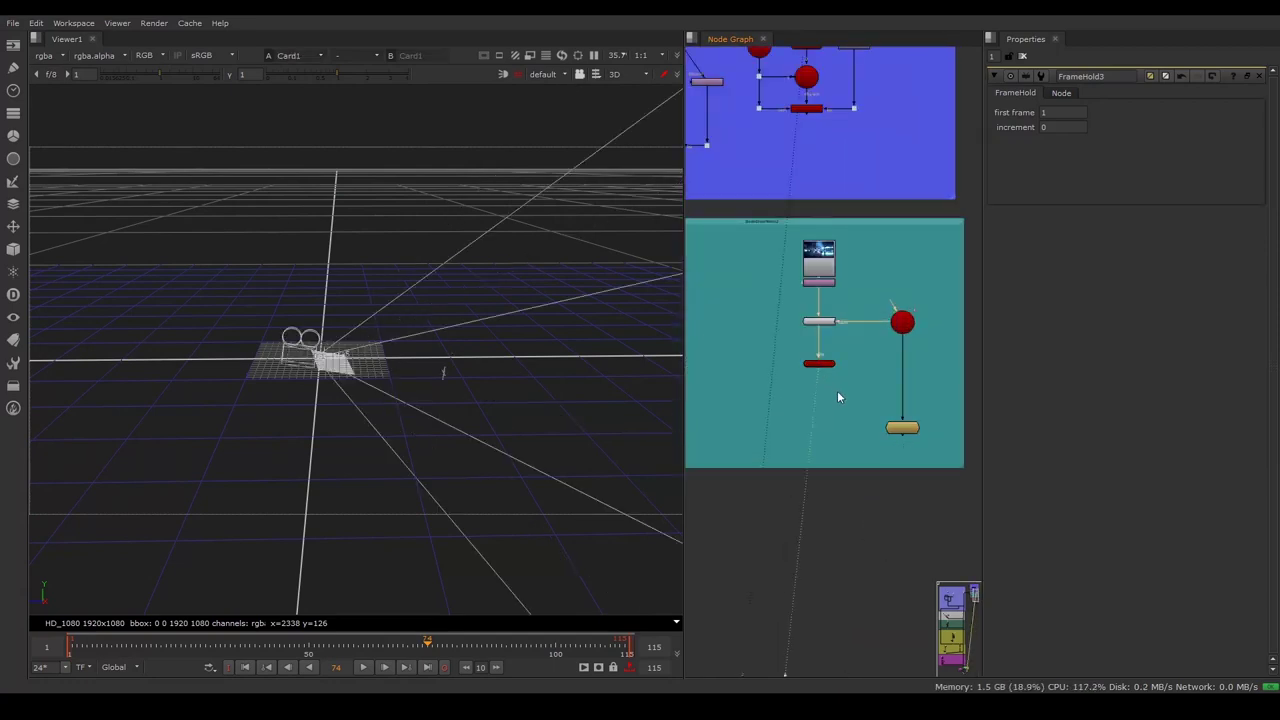
pyautogui.scroll(2, 837, 392)
pyautogui.scroll(-3, 839, 394)
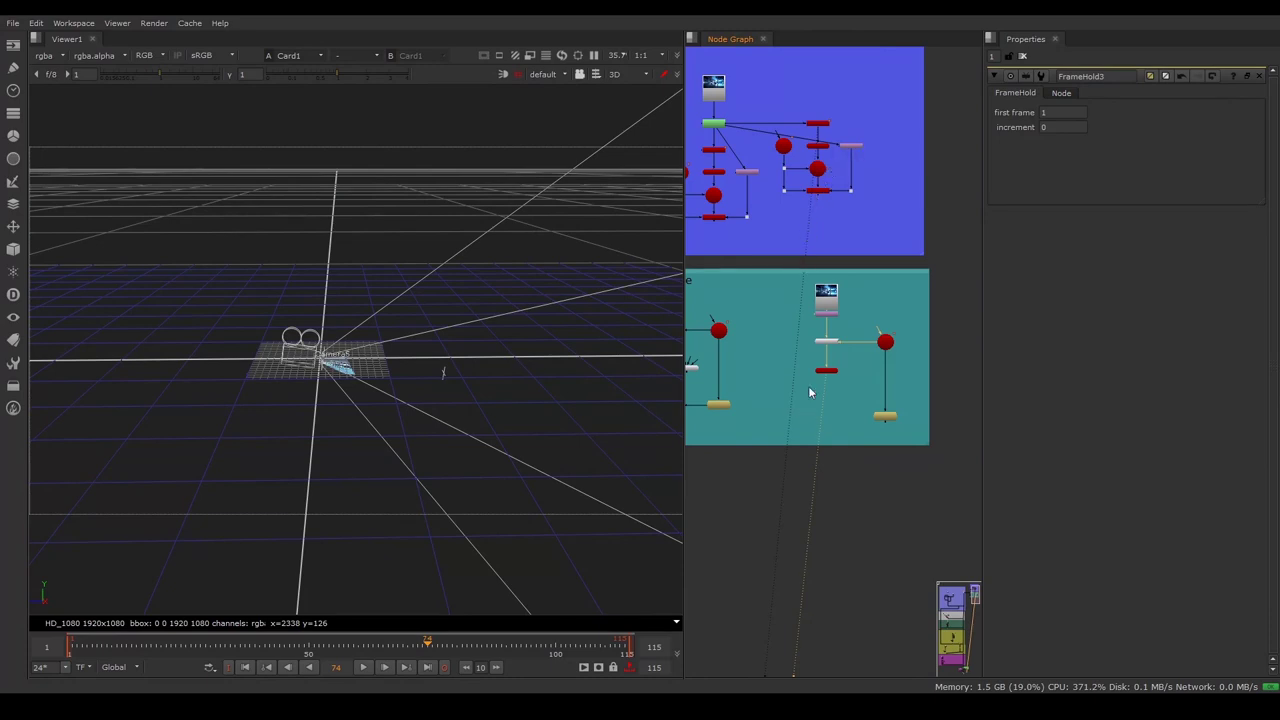
pyautogui.scroll(-1, 834, 381)
pyautogui.scroll(-2, 831, 388)
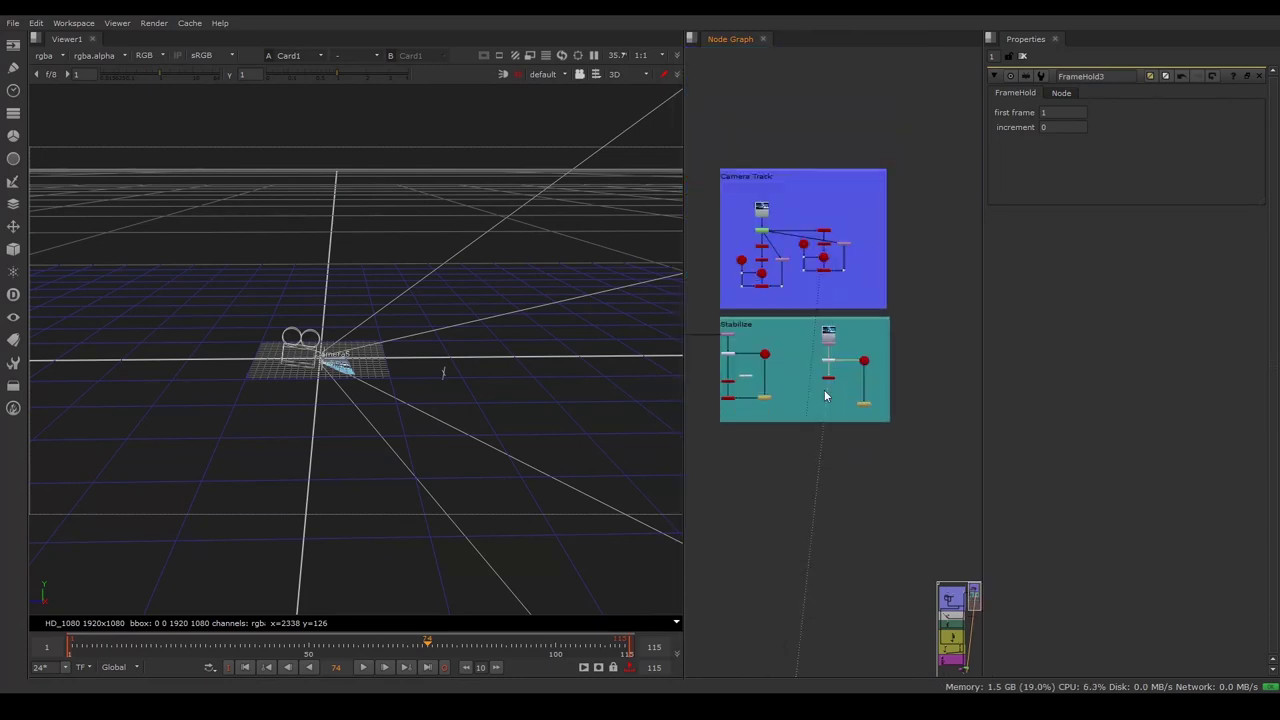
pyautogui.scroll(1, 836, 394)
# - Create a ScanlineRender node and send it to the viewer
pyautogui.press('Tab')
pyautogui.write('sca')
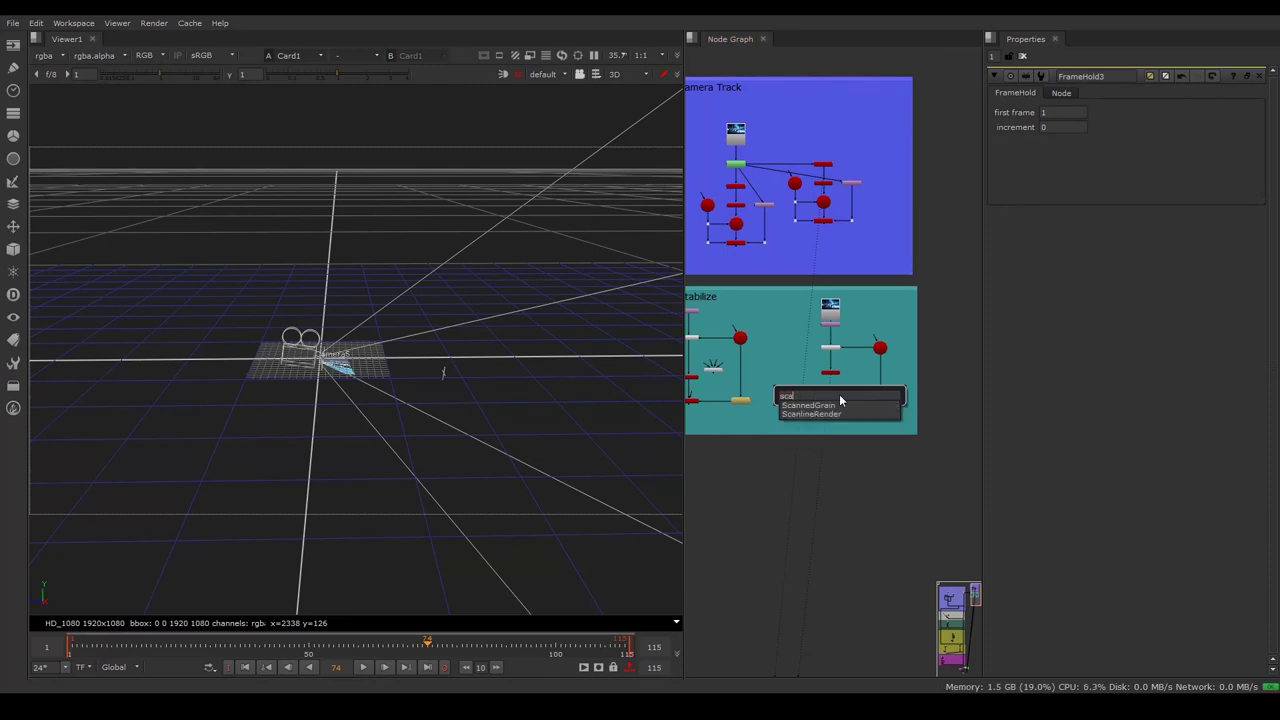
pyautogui.write('nline')
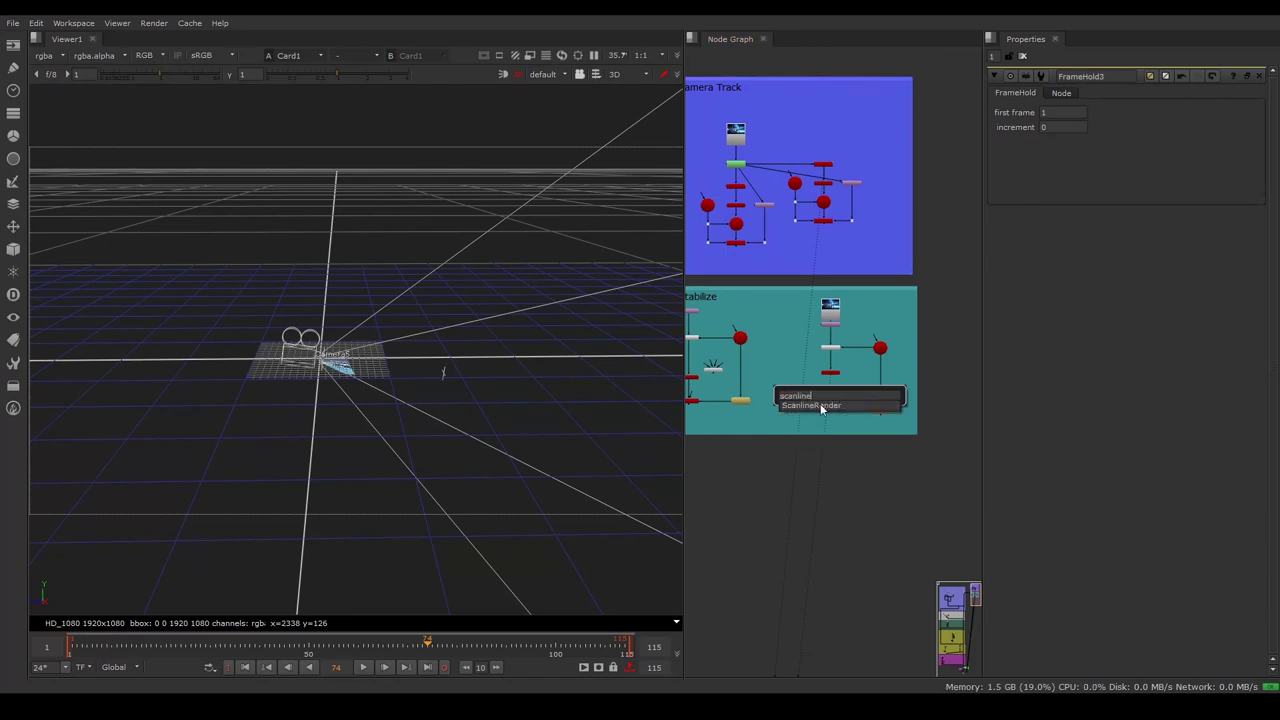
pyautogui.press('Return')
pyautogui.scroll(-2, 852, 415)
pyautogui.scroll(3, 838, 384)
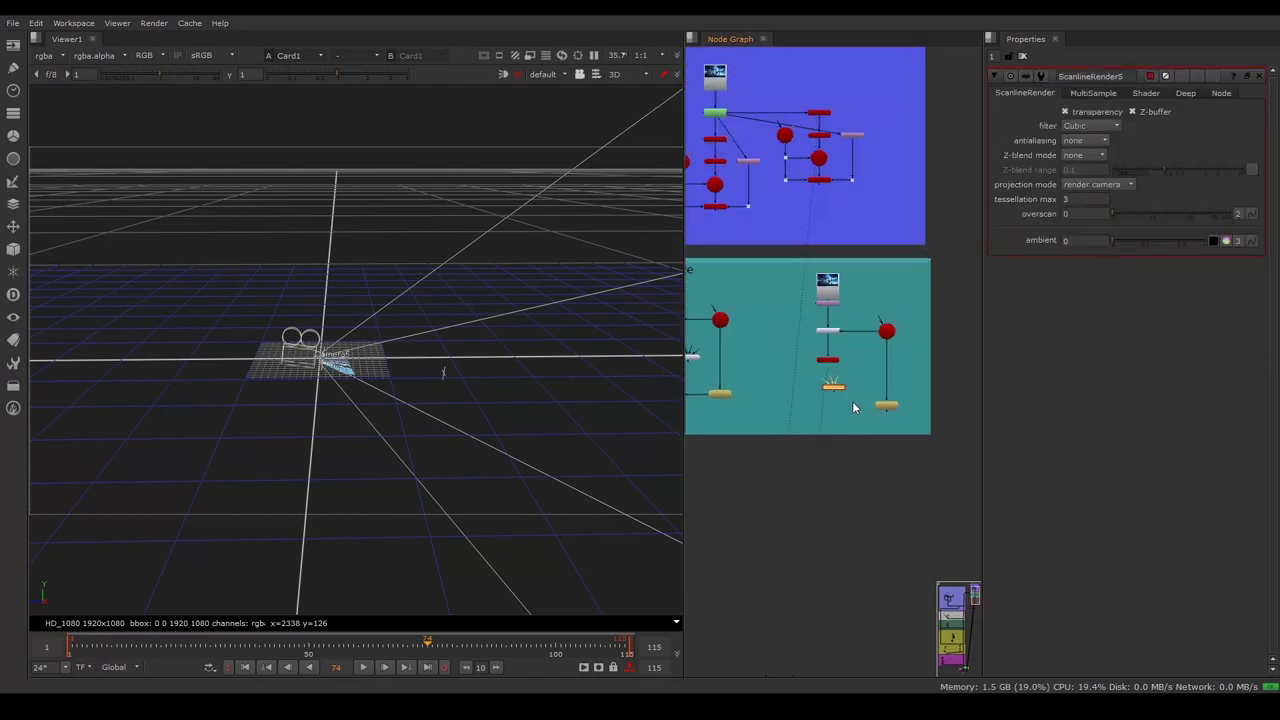
pyautogui.scroll(2, 852, 401)
pyautogui.scroll(-1, 815, 392)
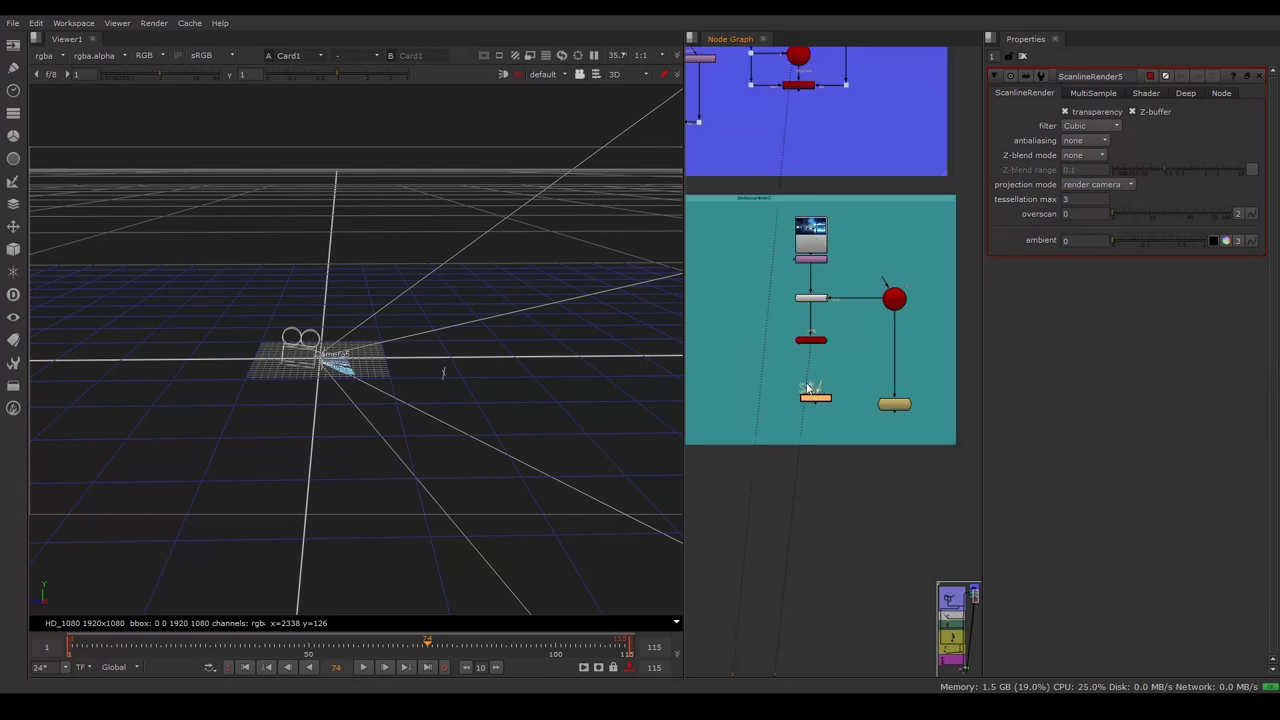
pyautogui.press('1')
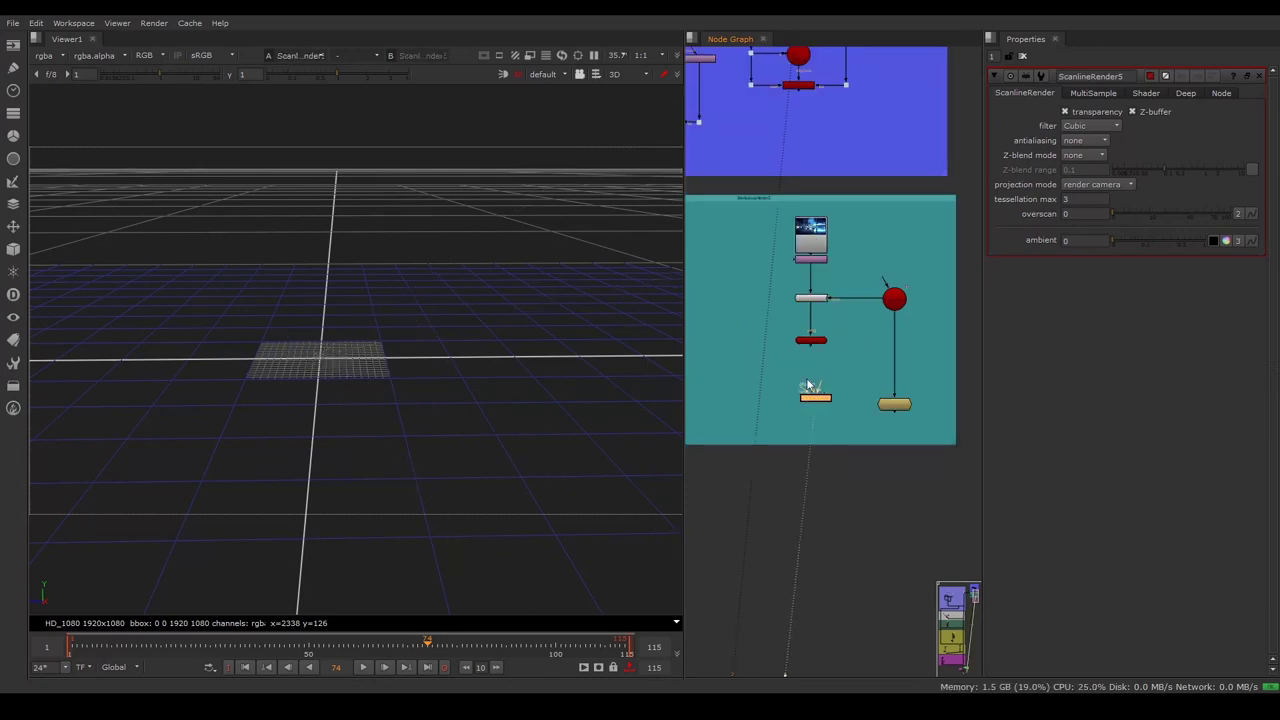
# - Connect Card1 to ScanlineRender's scene input and FrameHold3 to its cam input
pyautogui.moveTo(812, 386)
pyautogui.mouseDown()
pyautogui.moveTo(746, 348)
pyautogui.moveTo(811, 340)
pyautogui.mouseUp()
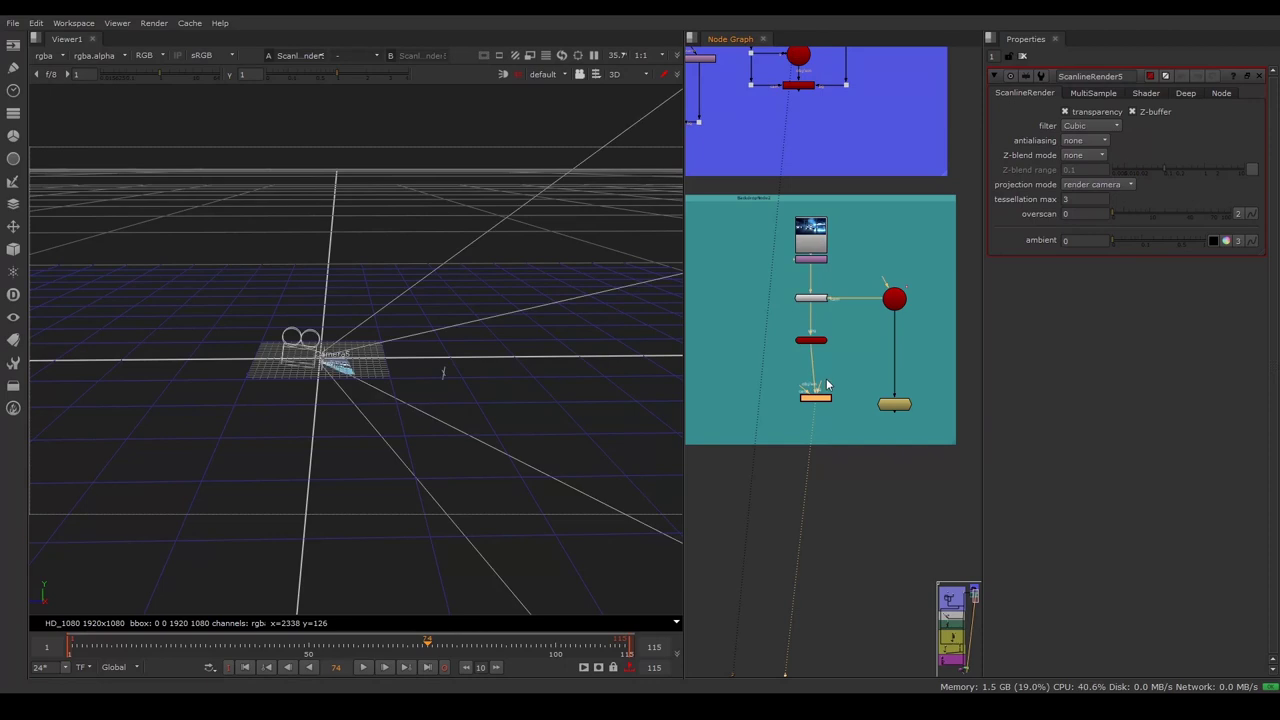
pyautogui.scroll(-3, 815, 383)
pyautogui.scroll(2, 815, 383)
pyautogui.scroll(3, 815, 383)
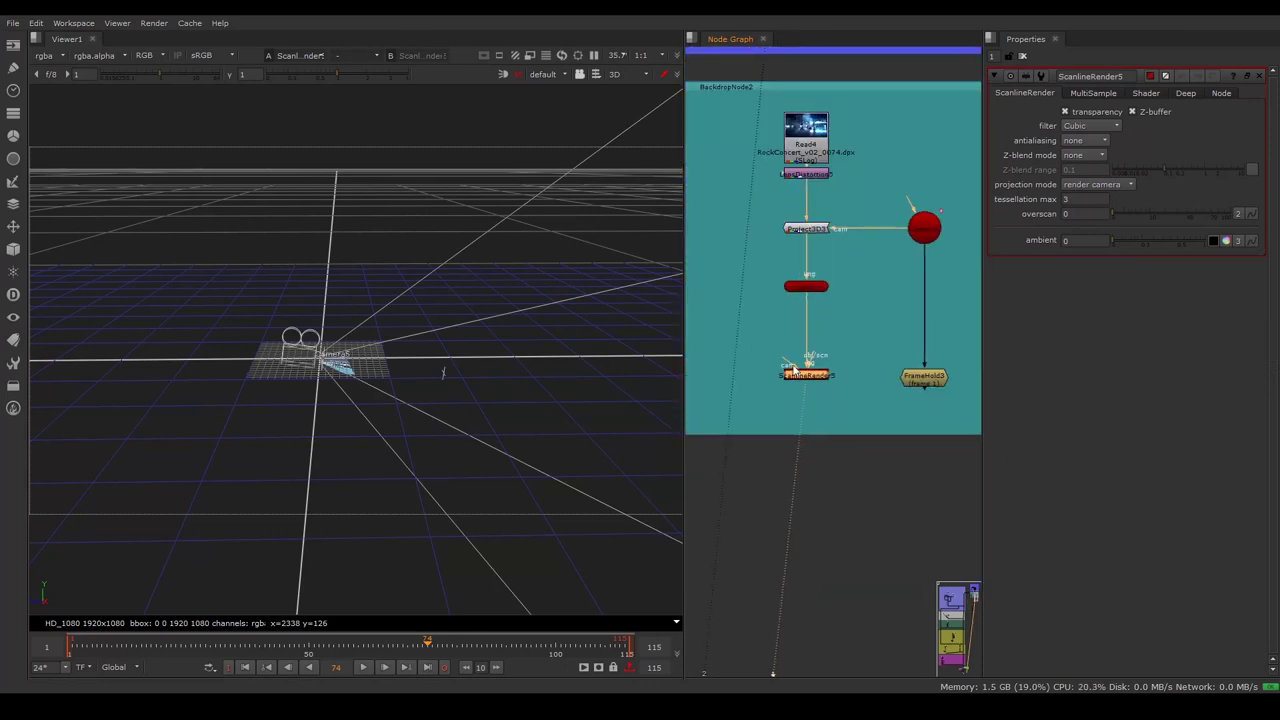
pyautogui.click(776, 353)
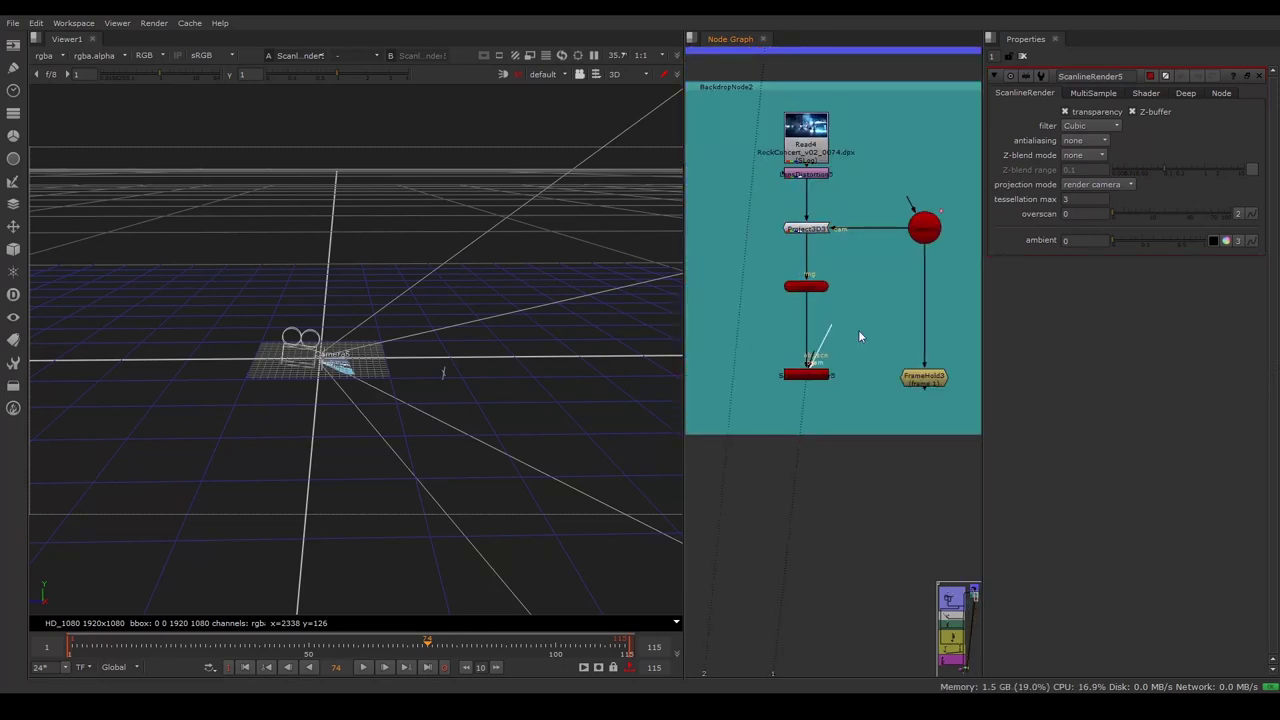
pyautogui.moveTo(832, 375); pyautogui.dragTo(925, 377)
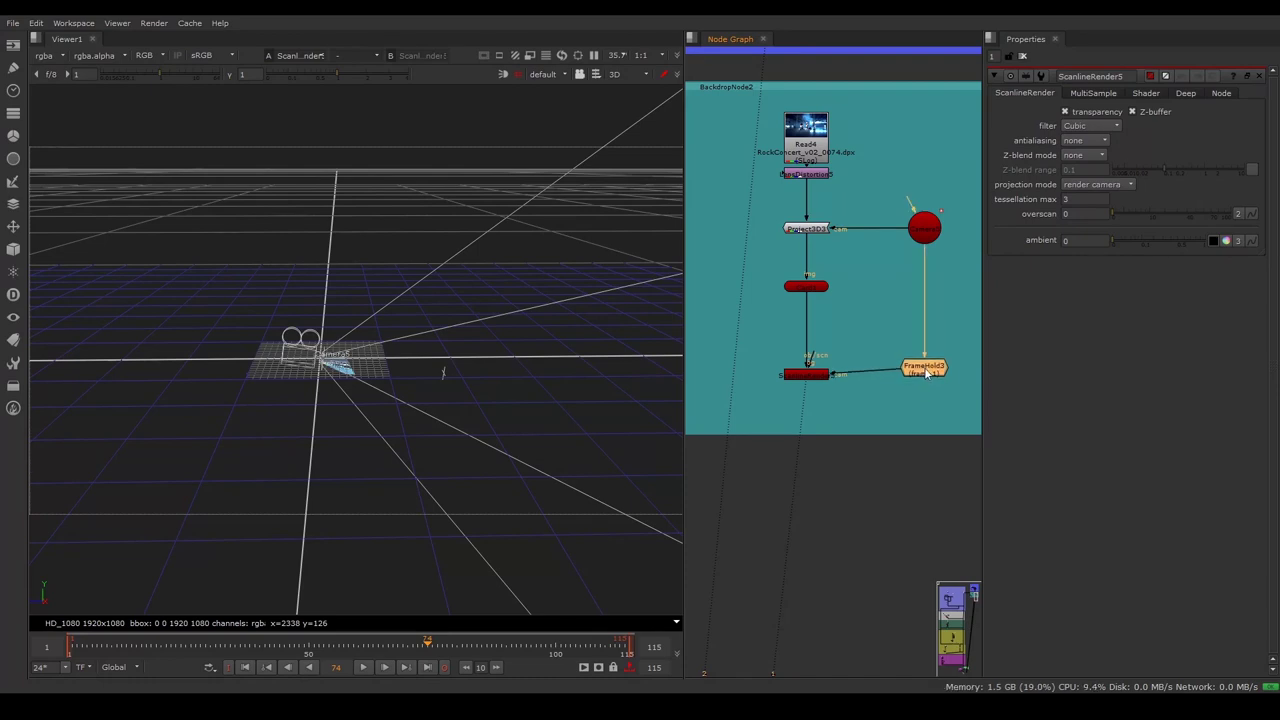
# - Inspect the FrameHold3 and Camera5 settings
pyautogui.doubleClick(926, 378)
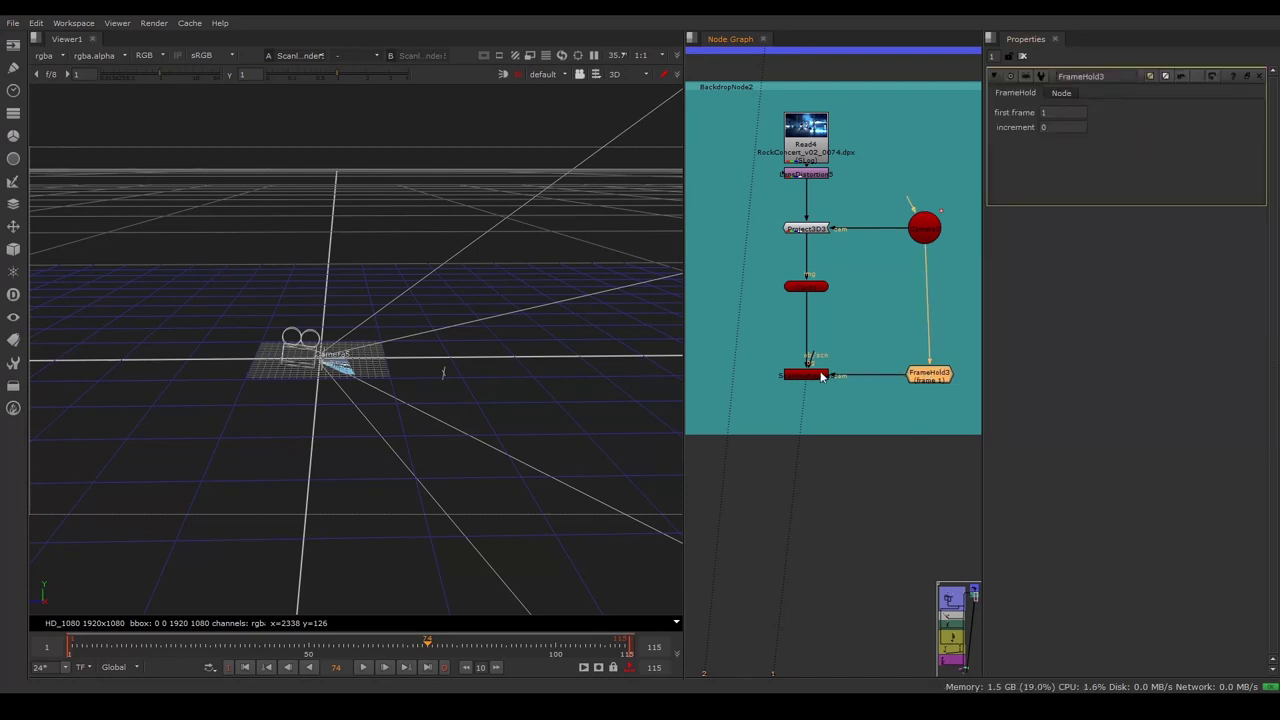
pyautogui.doubleClick(924, 230)
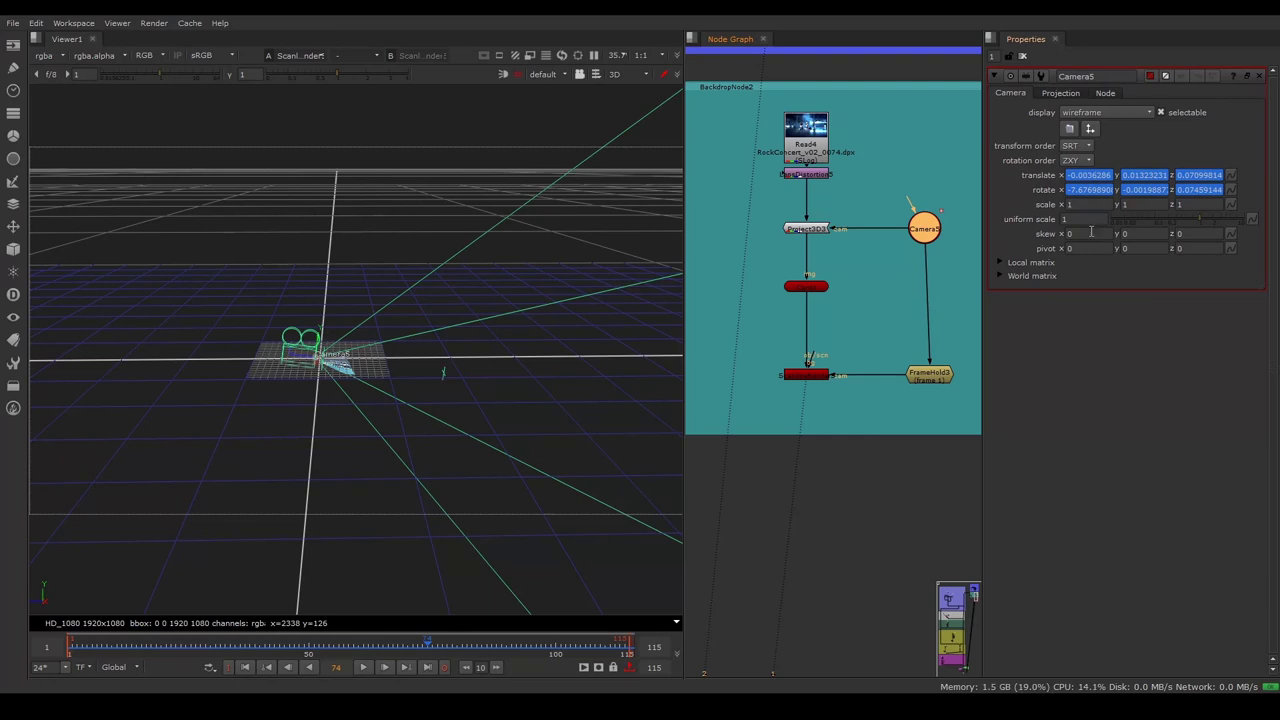
pyautogui.click(817, 378)
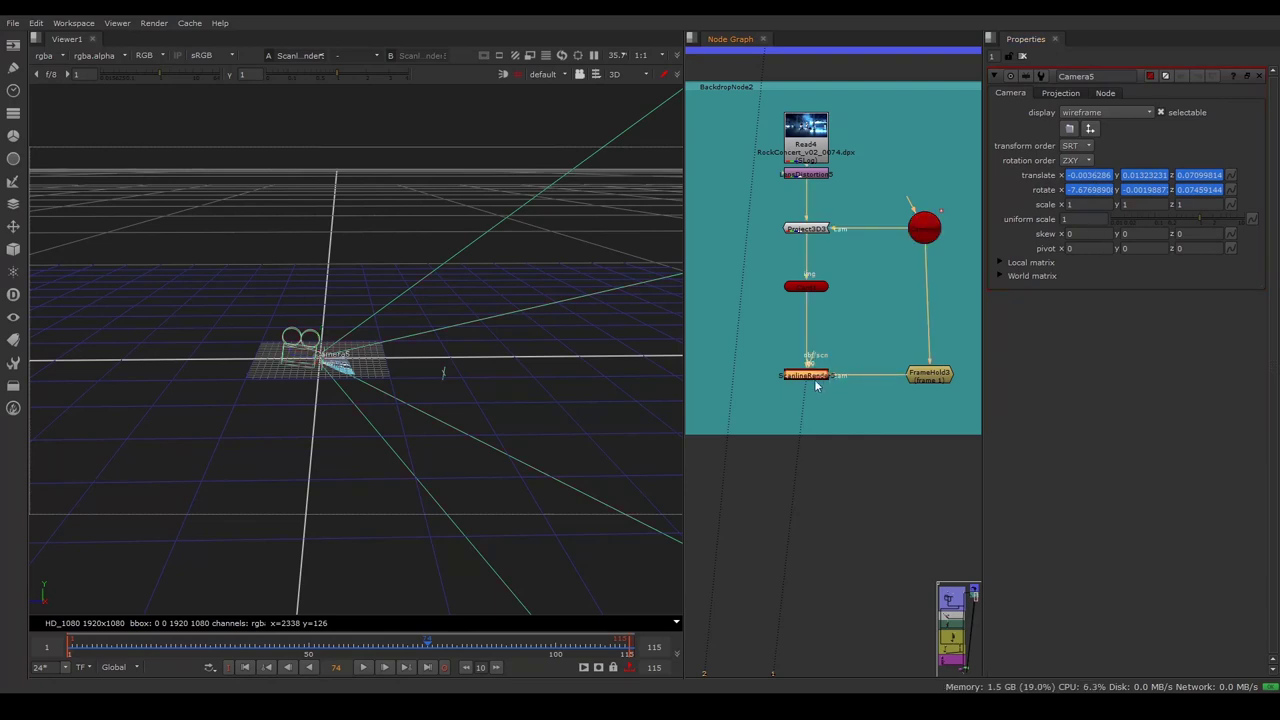
pyautogui.click(908, 378)
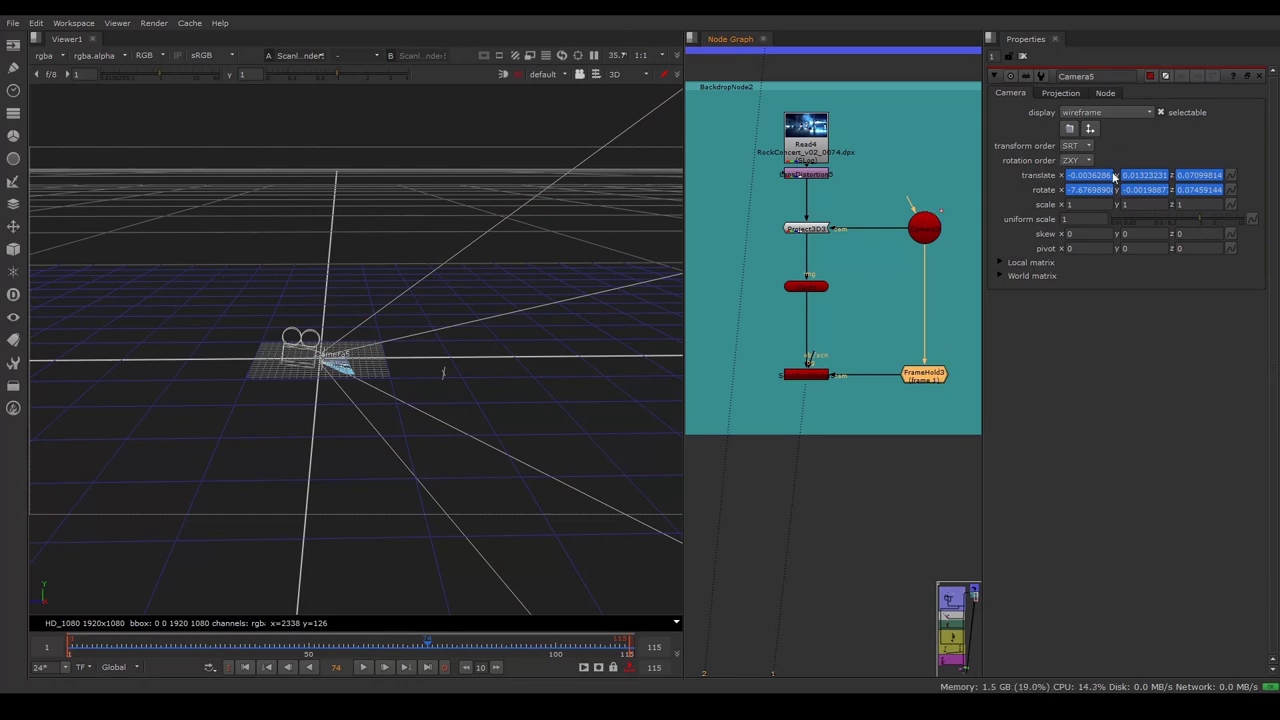
# - View ScanlineRender as a 2D image and play it from frame 28
pyautogui.click(796, 375)
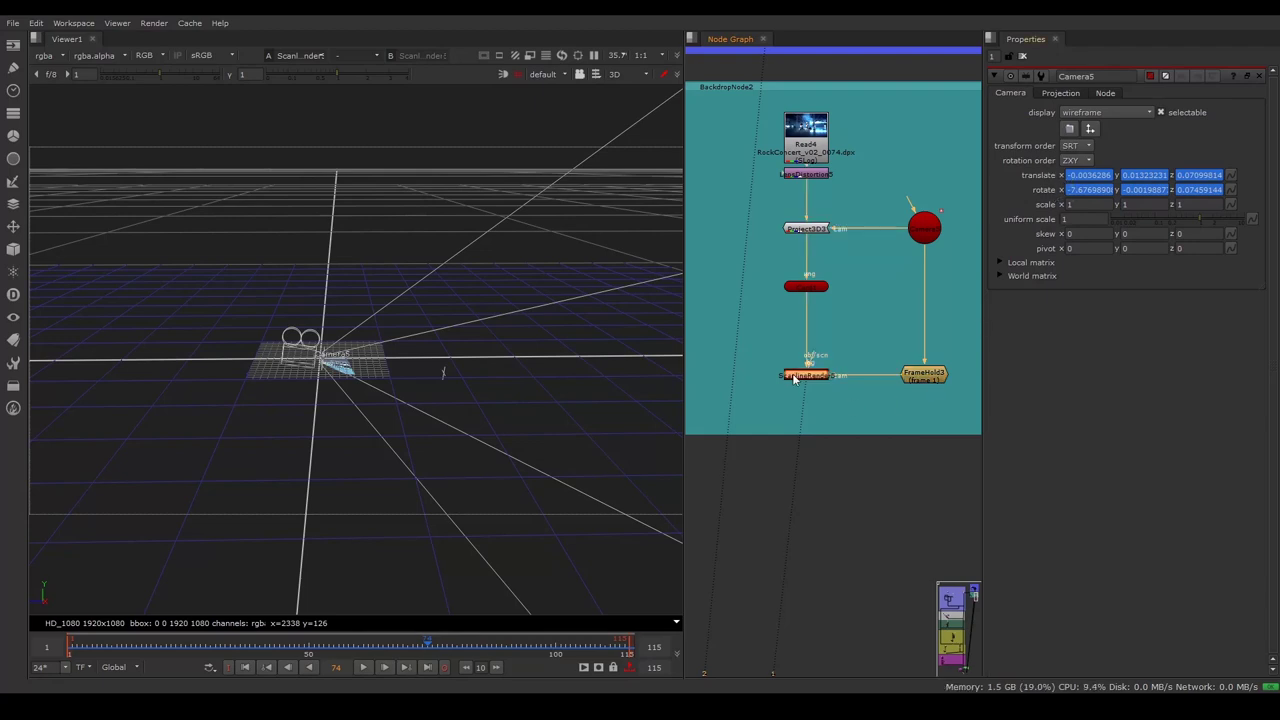
pyautogui.press('d')
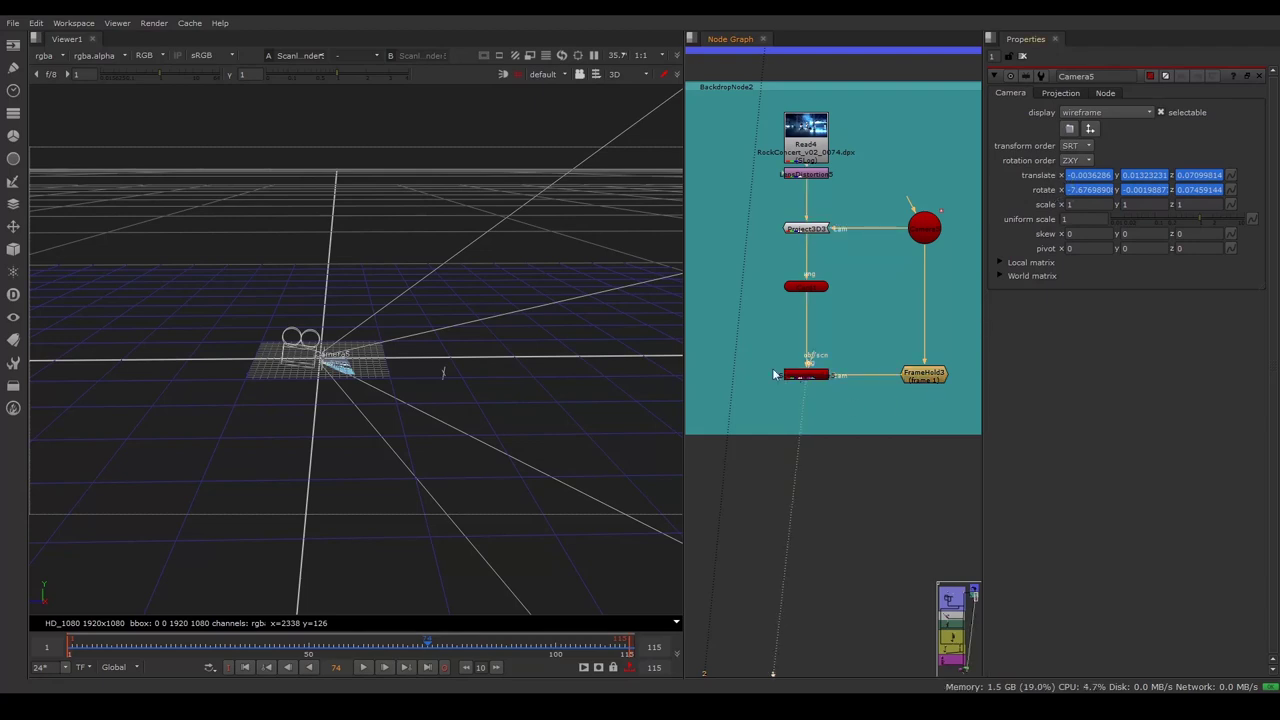
pyautogui.press('Tab')
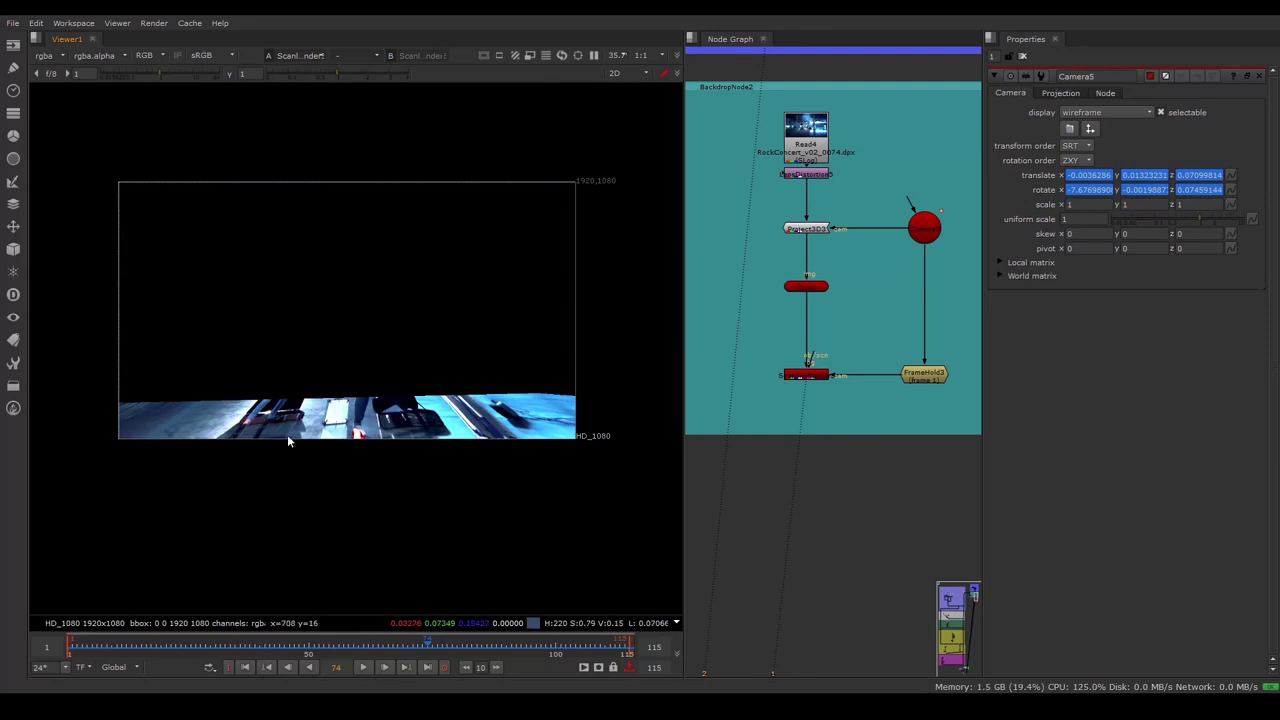
pyautogui.scroll(1, 232, 334)
pyautogui.scroll(1, 244, 342)
pyautogui.scroll(-1, 262, 348)
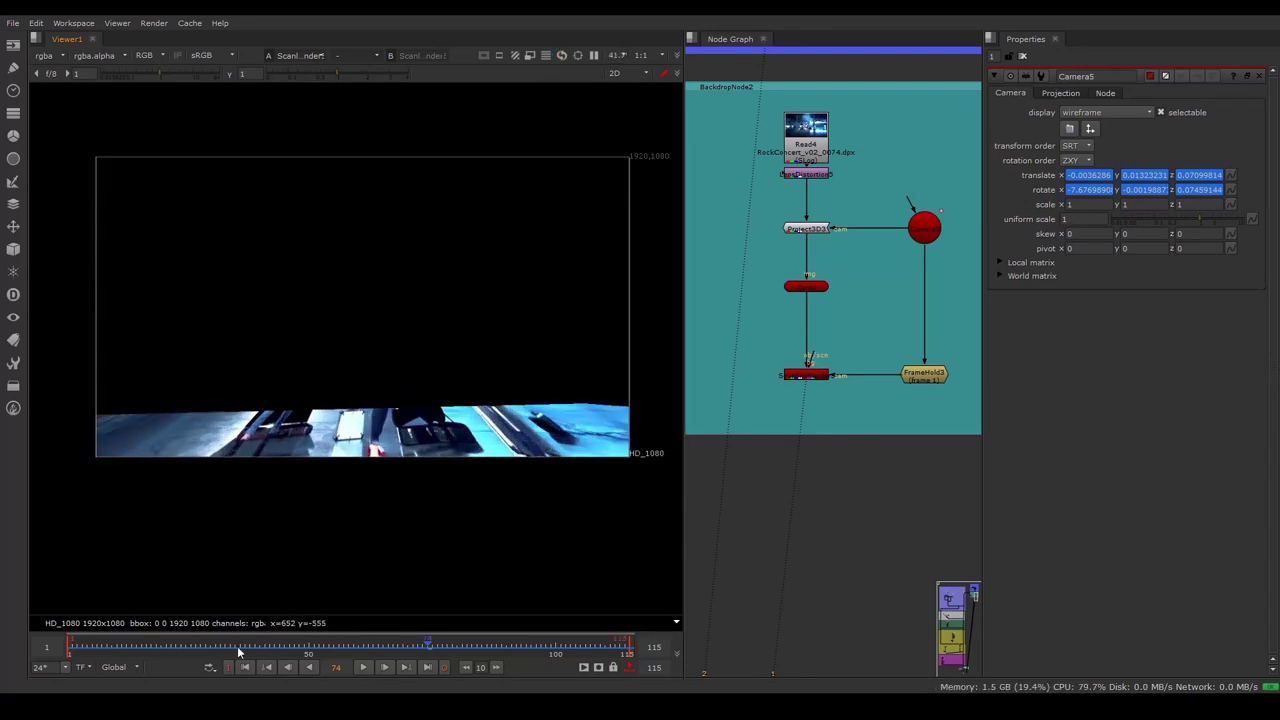
pyautogui.click(200, 648)
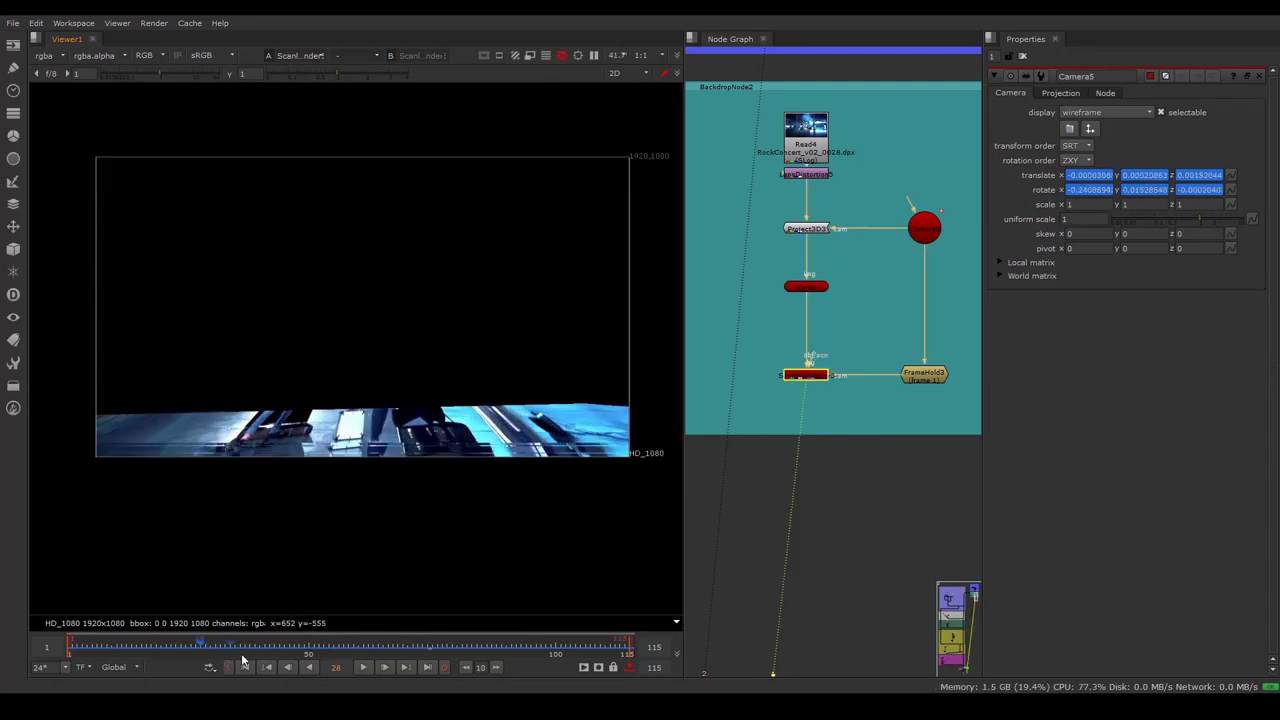
pyautogui.click(366, 669)
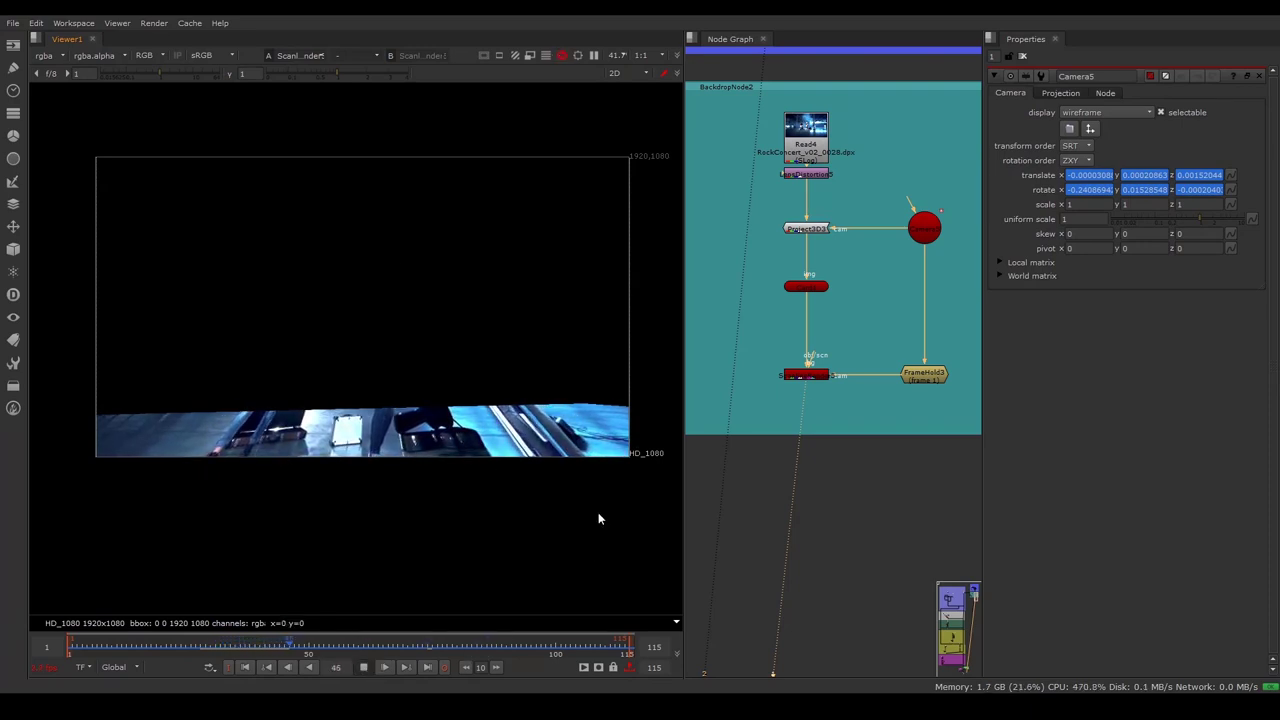
# - Stop playback and set Card1's uniform scale to 10
pyautogui.press('k')
pyautogui.doubleClick(806, 287)
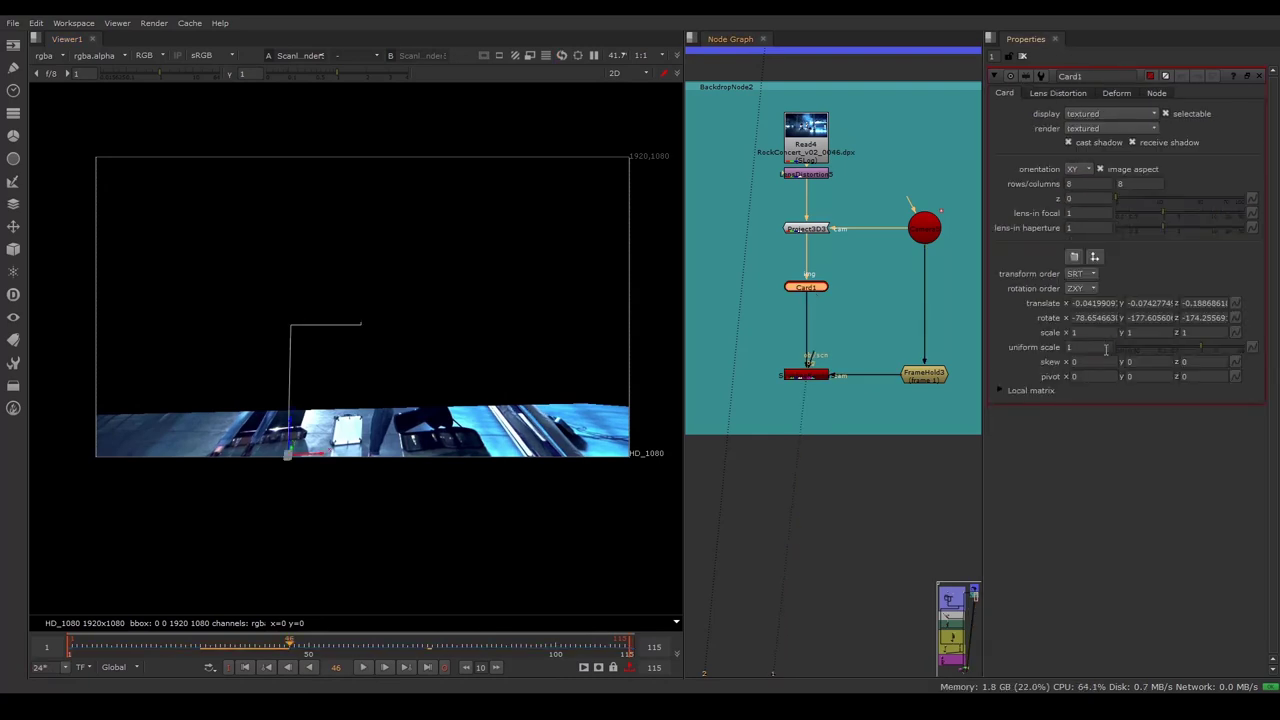
pyautogui.click(1105, 348)
pyautogui.write('0')
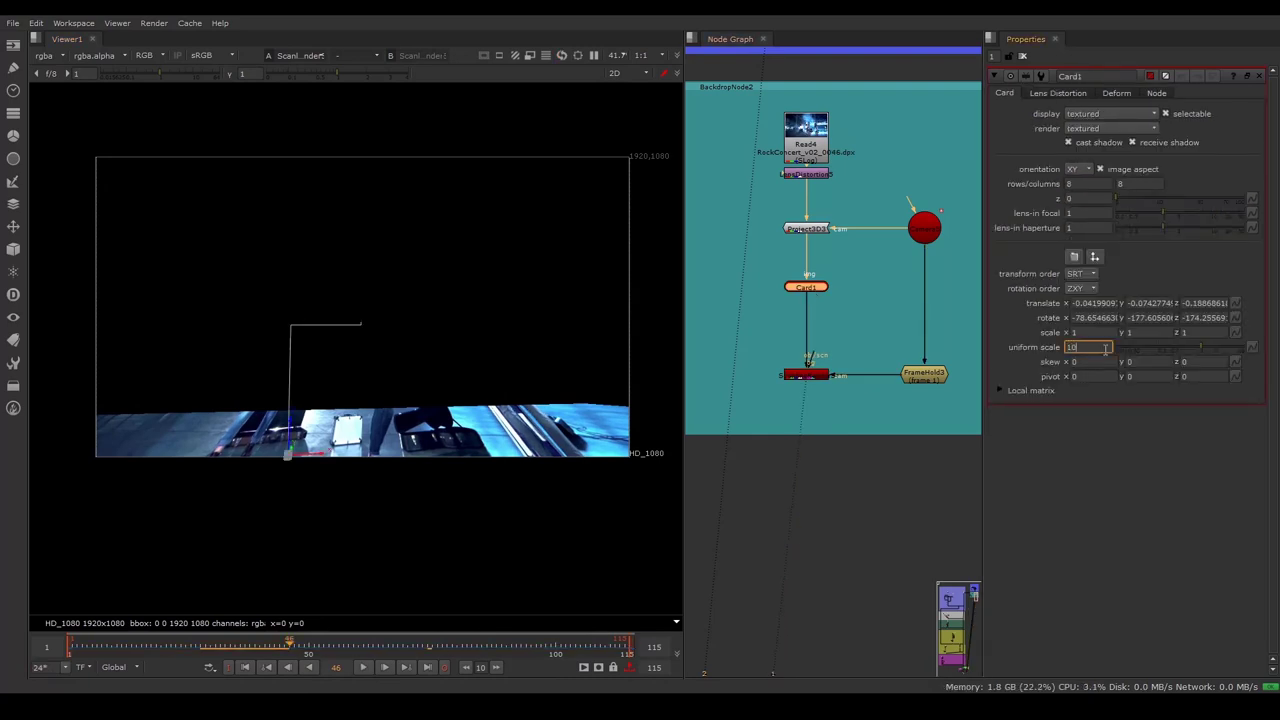
pyautogui.press('Return')
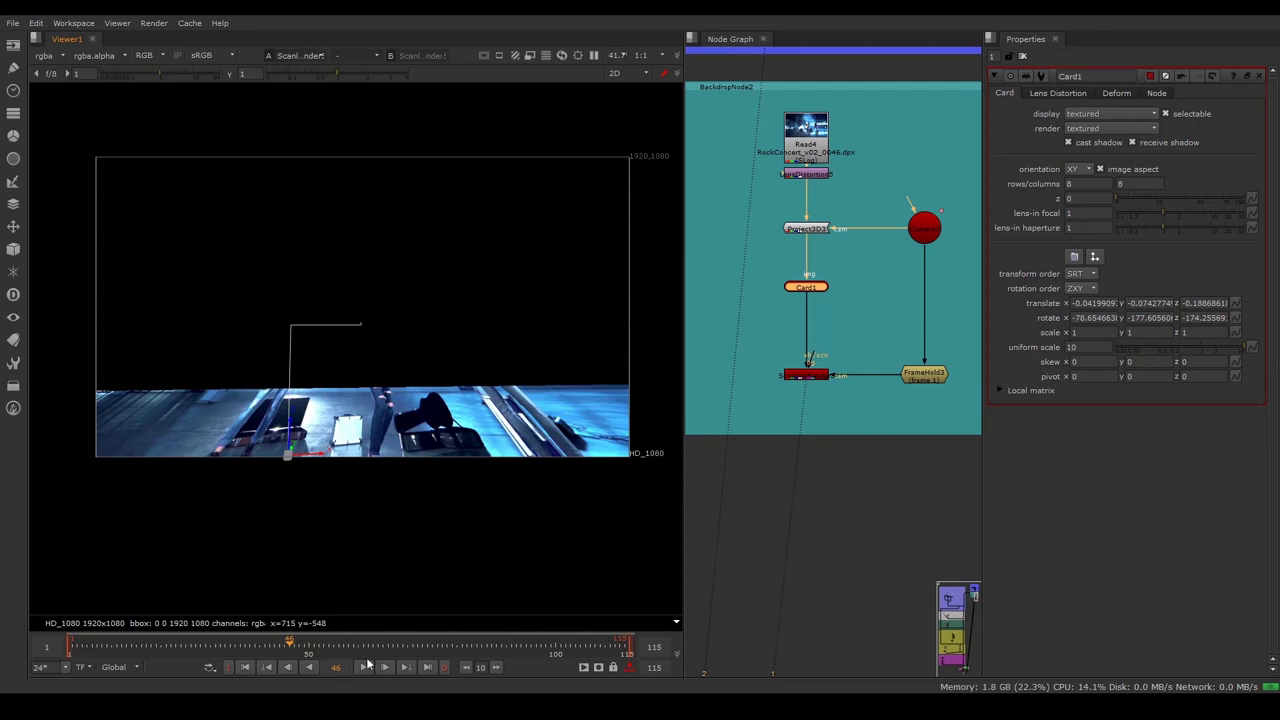
# - Play the reprojected floor and compare it against the original concert plate
pyautogui.click(384, 667)
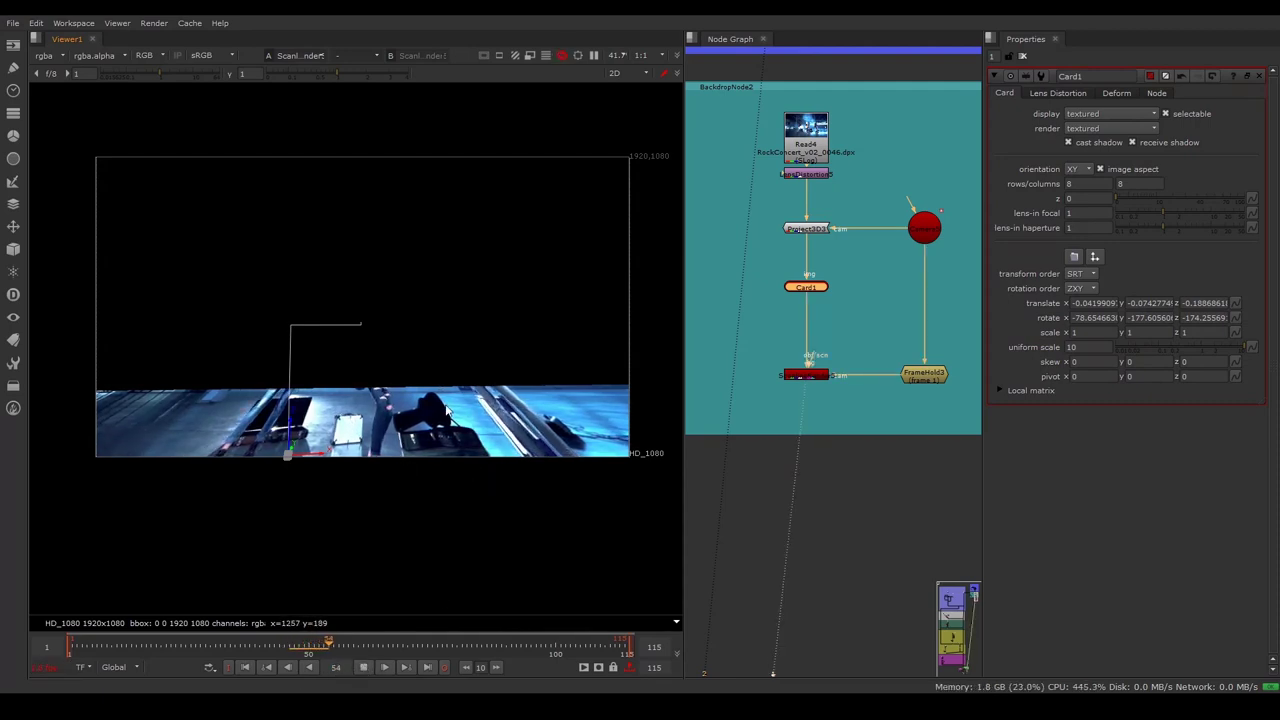
pyautogui.click(817, 147)
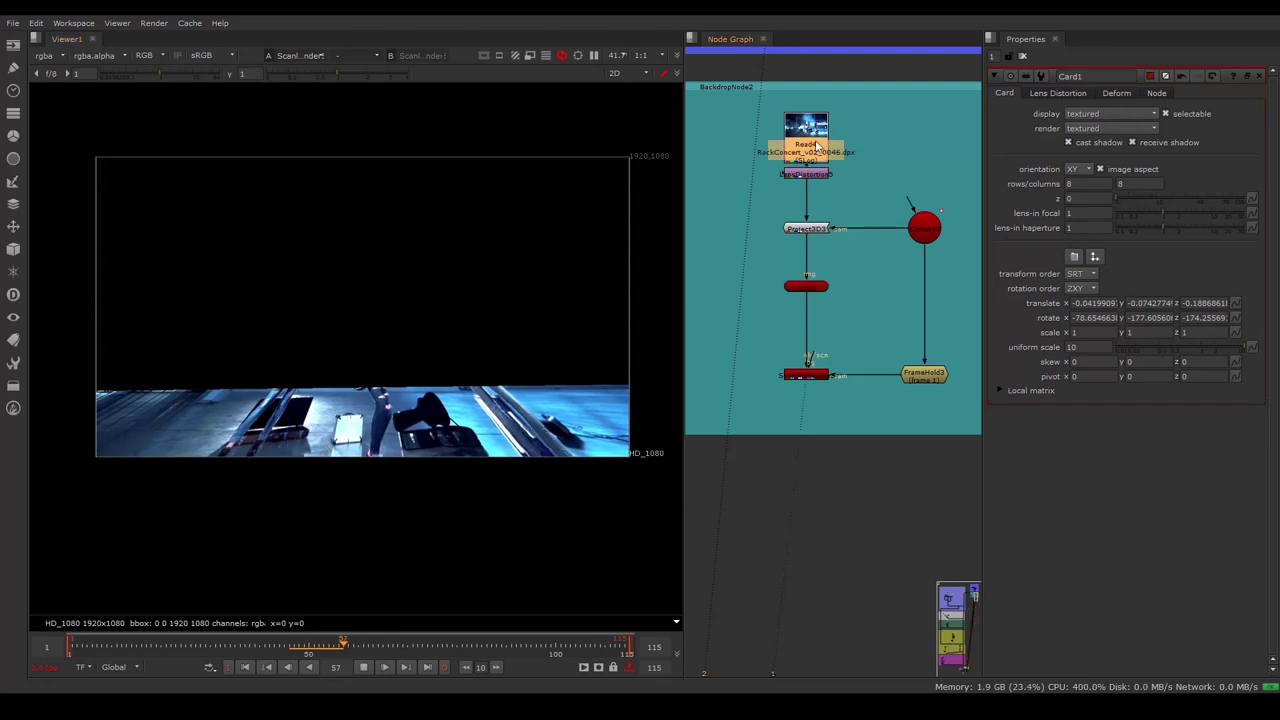
pyautogui.press('1')
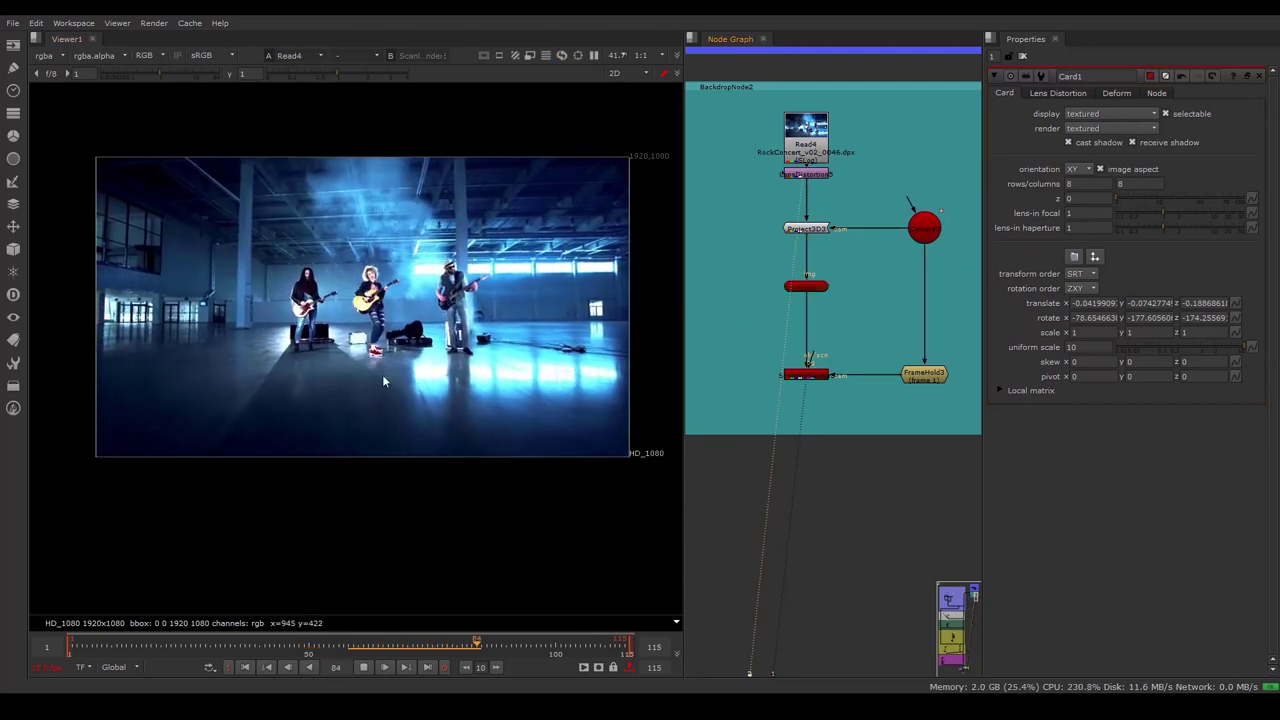
pyautogui.click(808, 375)
pyautogui.press('1')
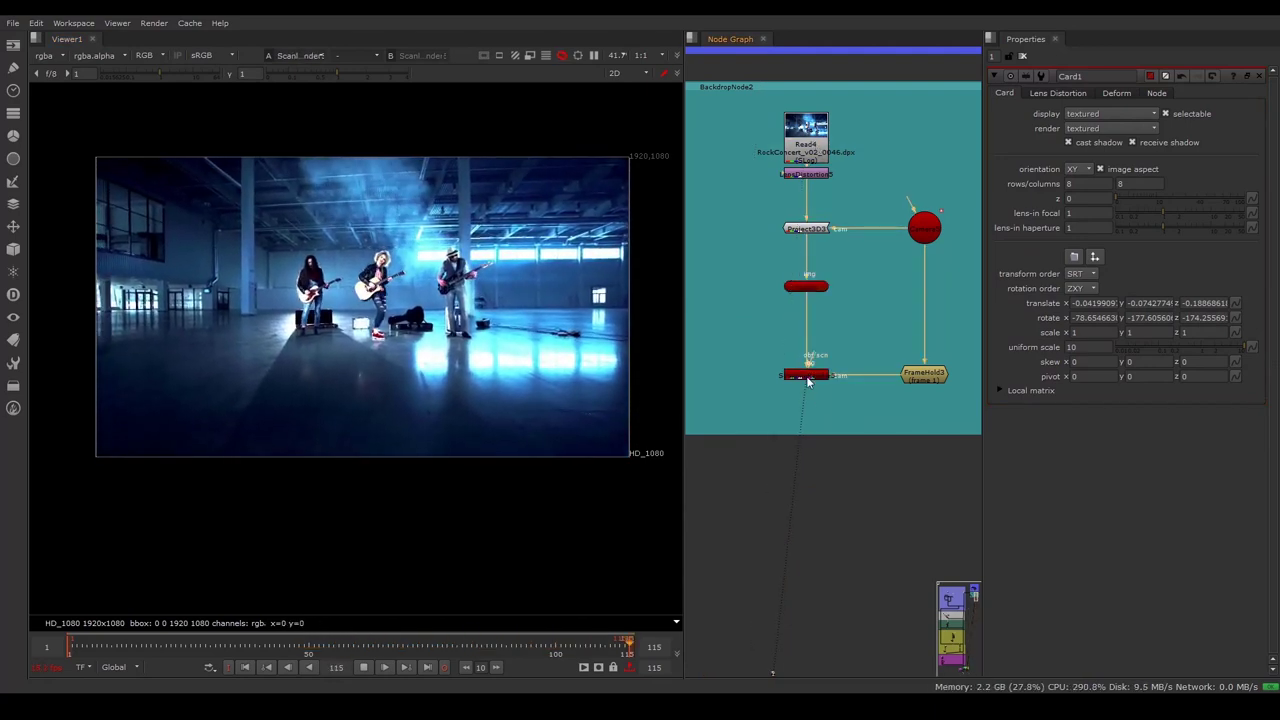
pyautogui.moveTo(309, 647); pyautogui.dragTo(335, 647)
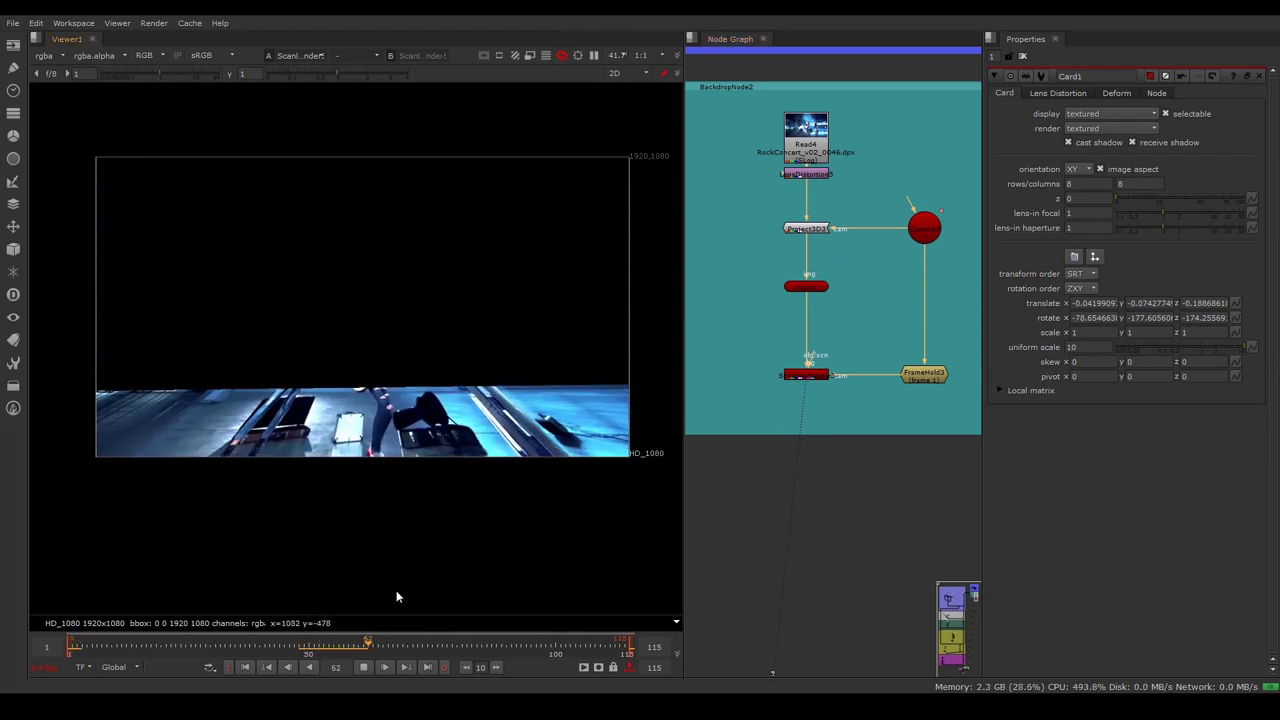
# - Stop playback and marquee-select all projection nodes in the Stabilize backdrop
pyautogui.press('k')
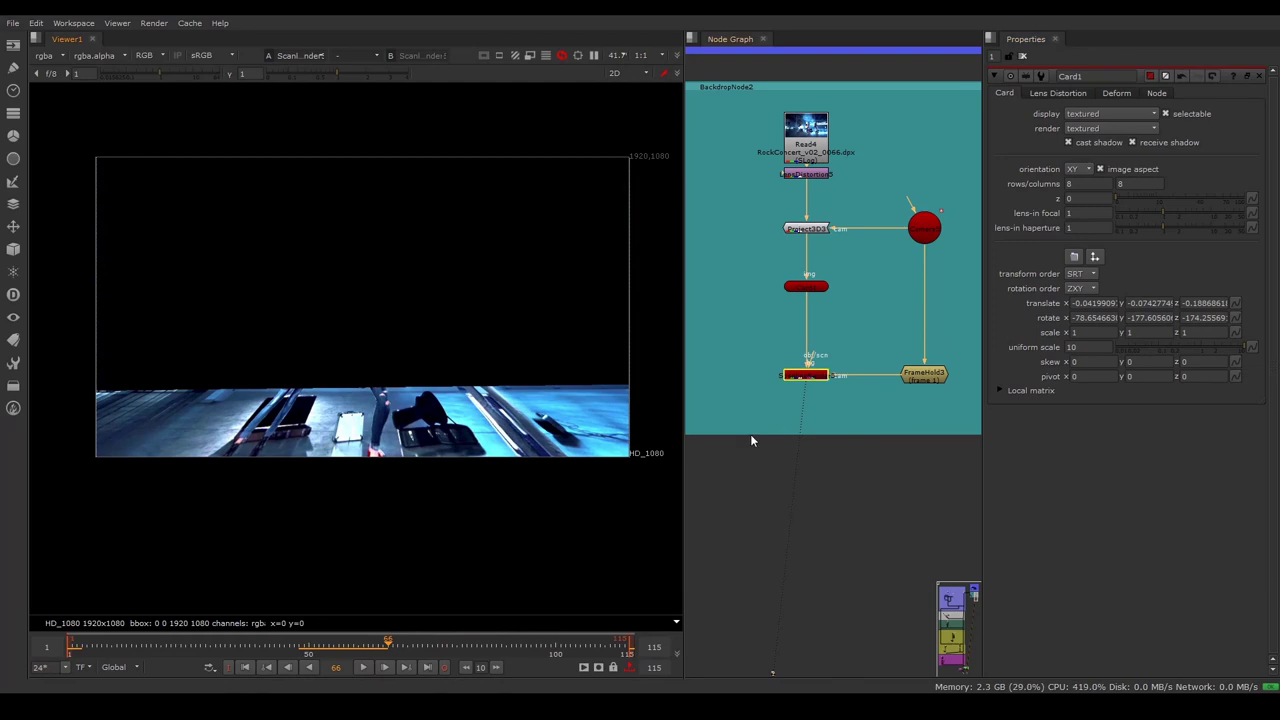
pyautogui.scroll(3, 770, 415)
pyautogui.scroll(-5, 794, 391)
pyautogui.scroll(-3, 800, 387)
pyautogui.scroll(3, 802, 382)
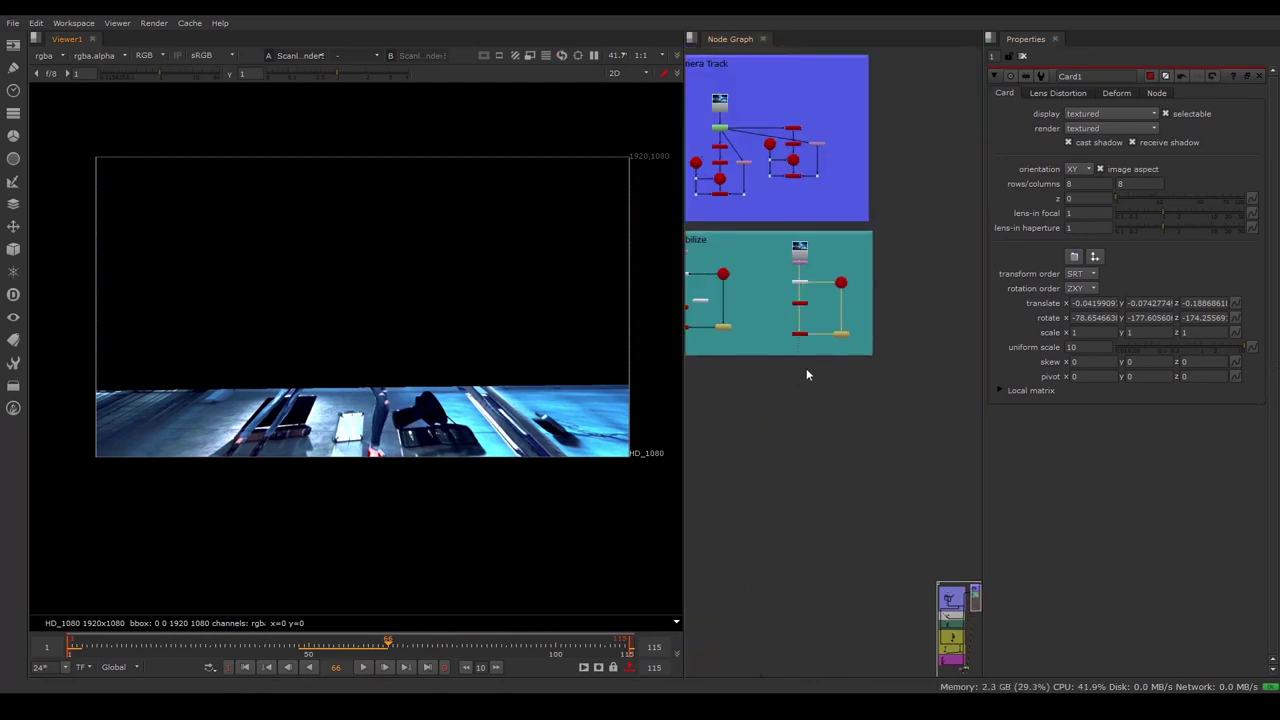
pyautogui.scroll(2, 806, 375)
pyautogui.scroll(2, 818, 245)
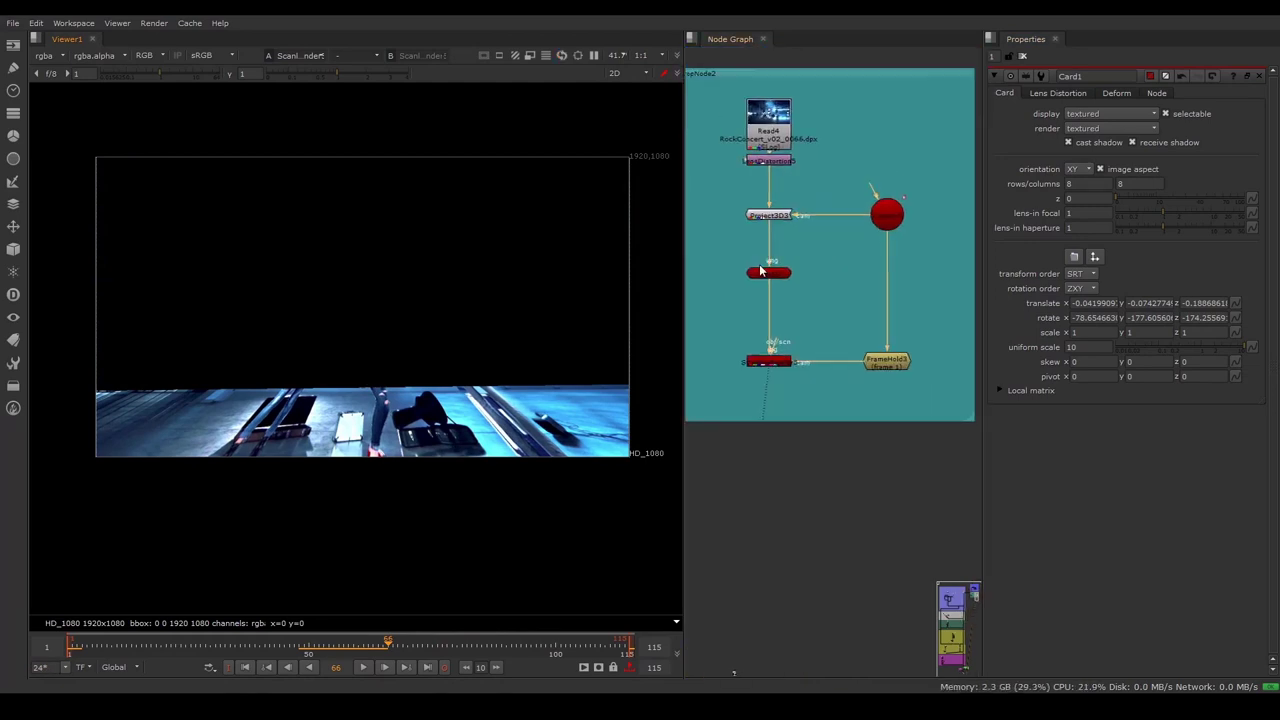
pyautogui.scroll(-3, 772, 285)
pyautogui.scroll(3, 783, 297)
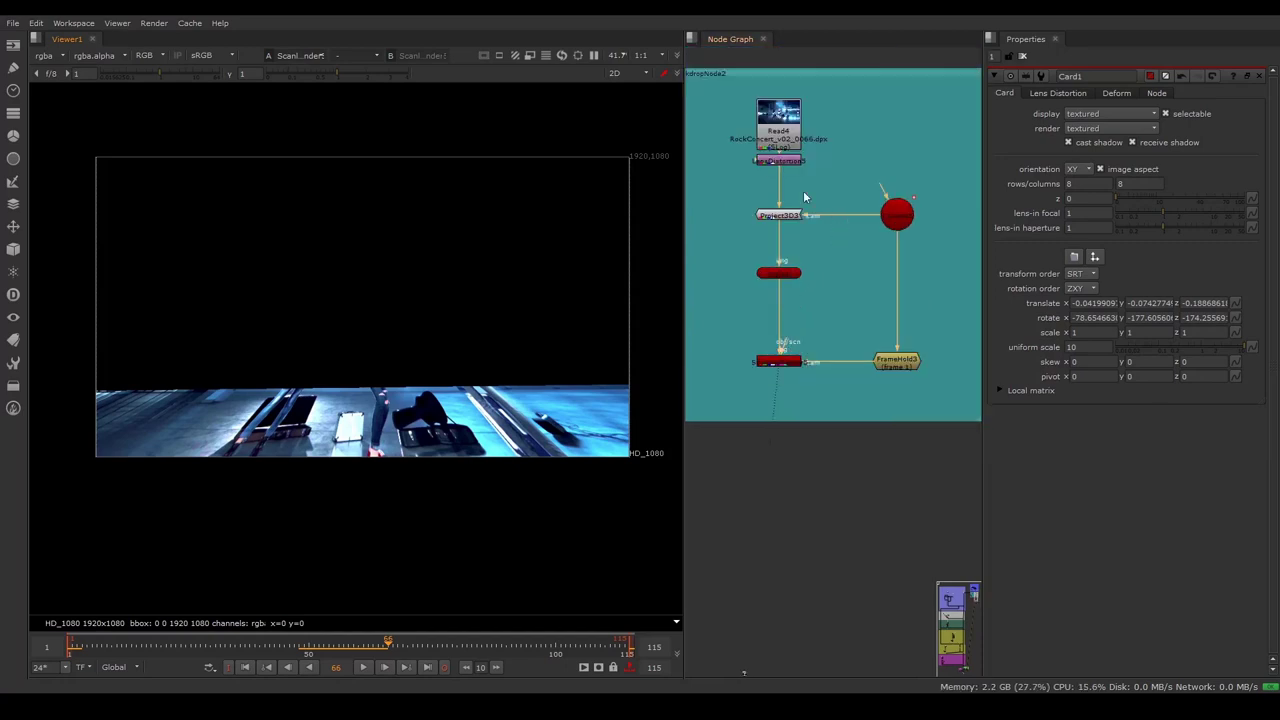
pyautogui.moveTo(730, 188); pyautogui.dragTo(970, 463)
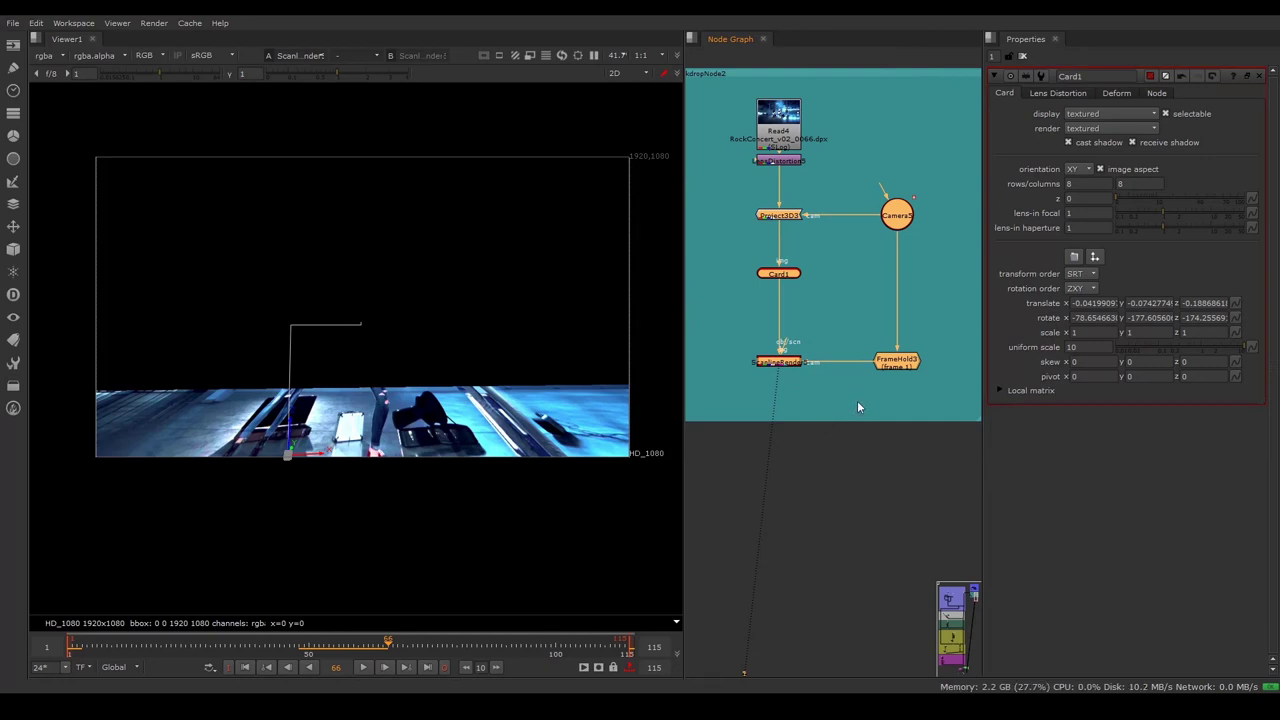
pyautogui.scroll(-2, 868, 396)
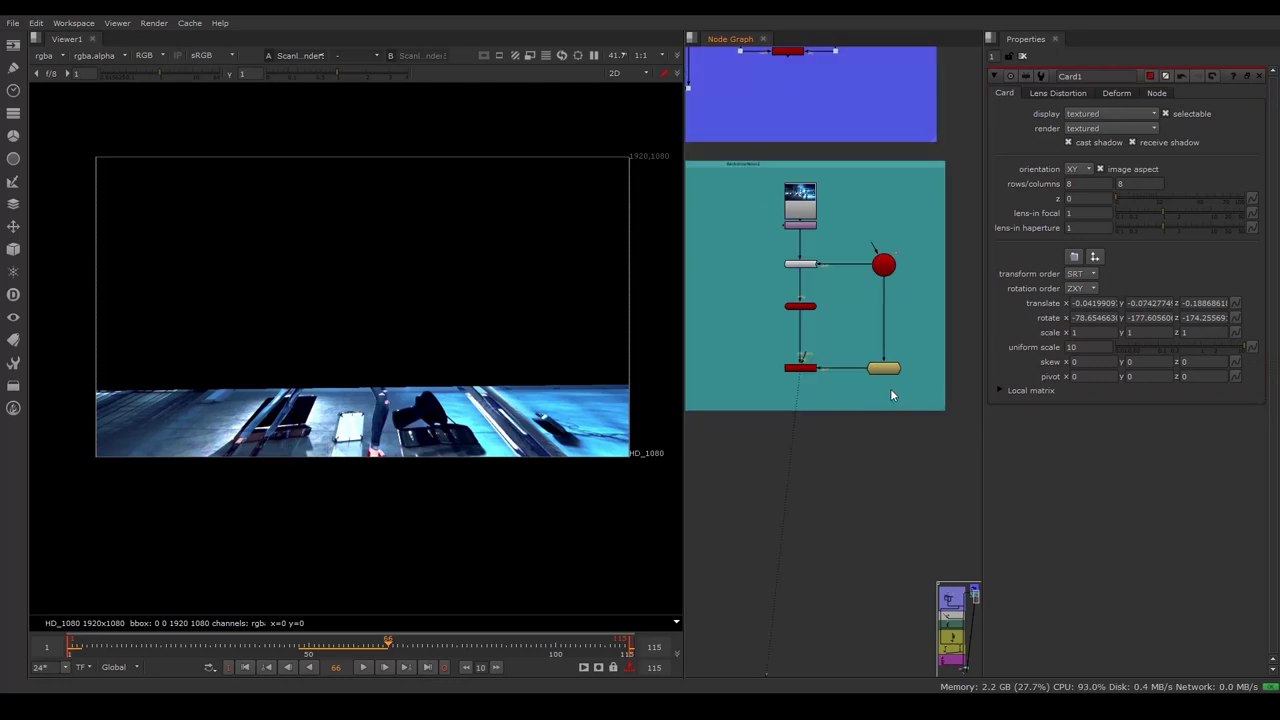
pyautogui.scroll(-4, 880, 410)
pyautogui.scroll(2, 870, 450)
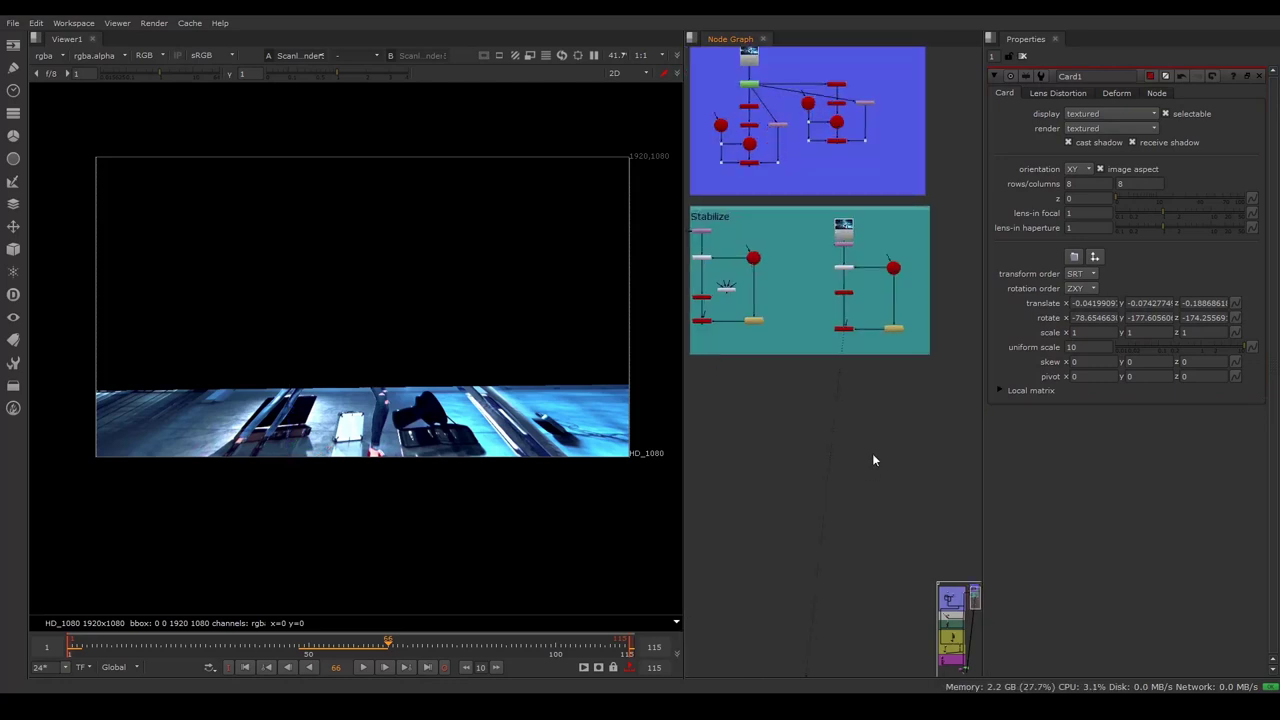
# - Copy the right-hand Stabilize projection nodes and paste the duplicate below the backdrop
pyautogui.moveTo(808, 260); pyautogui.dragTo(920, 342)
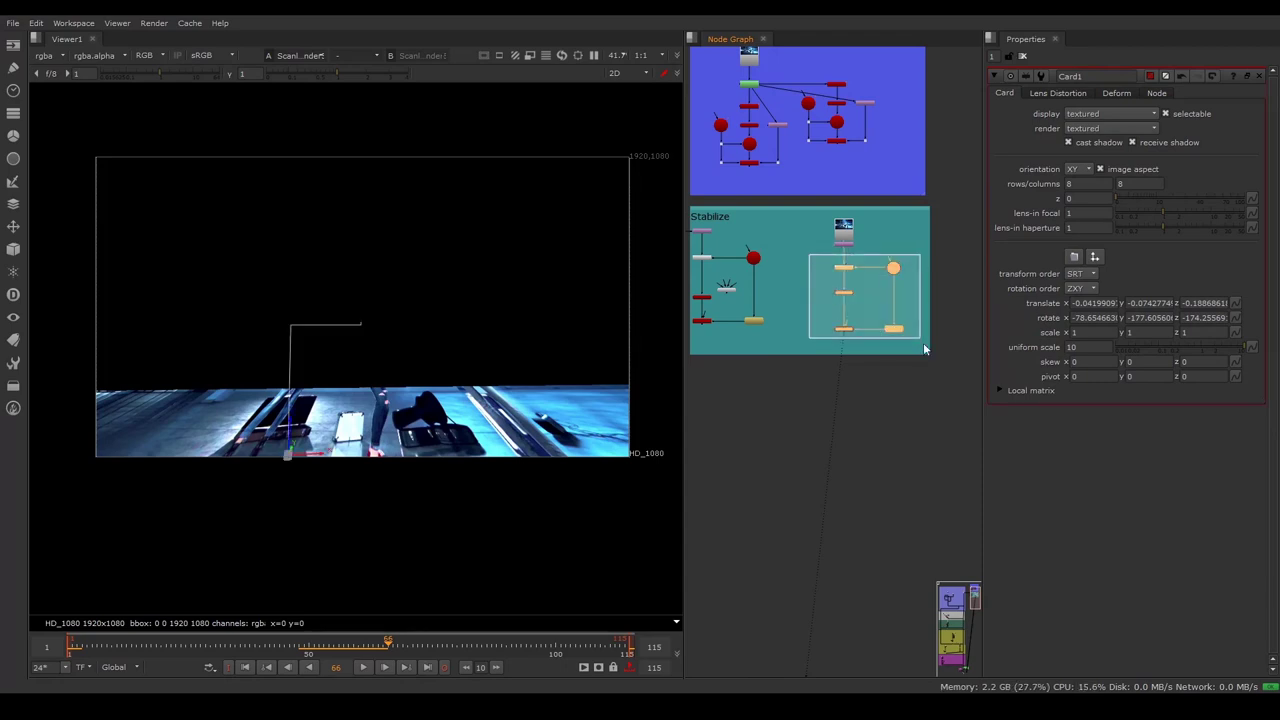
pyautogui.hotkey('ctrl', 'c')
pyautogui.click(862, 455)
pyautogui.hotkey('ctrl', 'v')
pyautogui.scroll(-5, 862, 456)
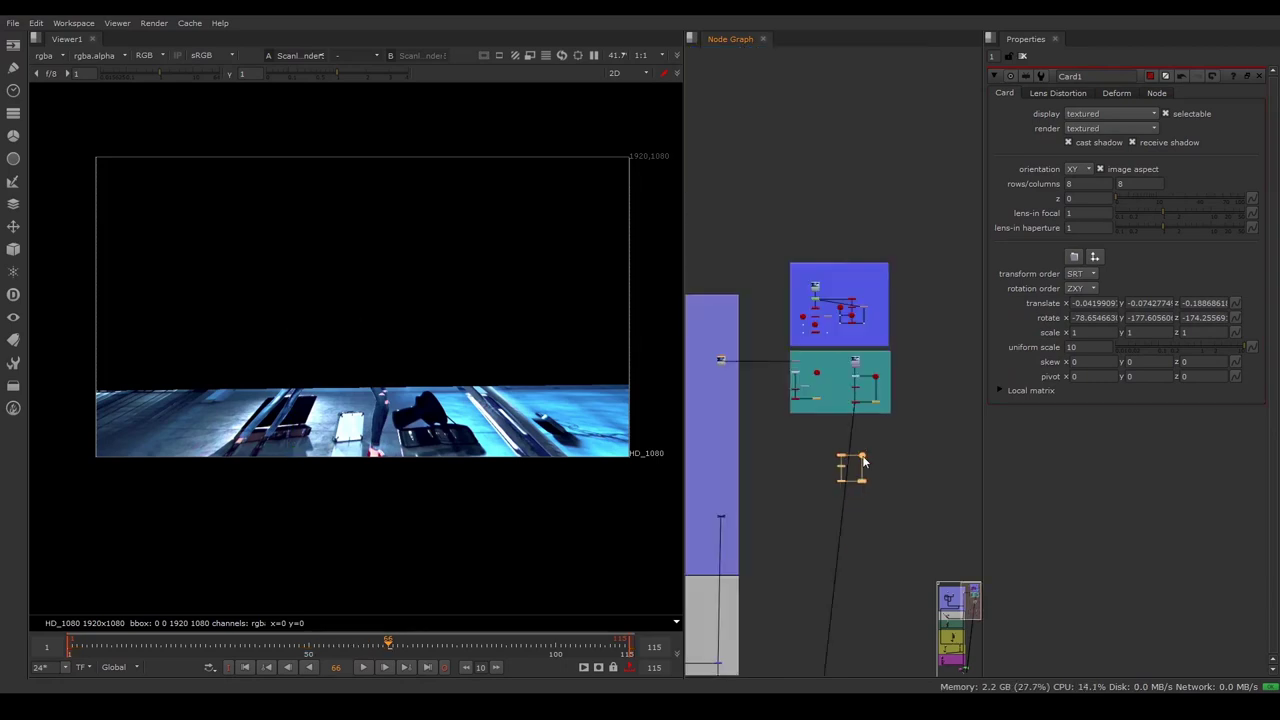
pyautogui.scroll(4, 862, 458)
pyautogui.scroll(2, 862, 458)
pyautogui.moveTo(857, 452); pyautogui.dragTo(911, 420)
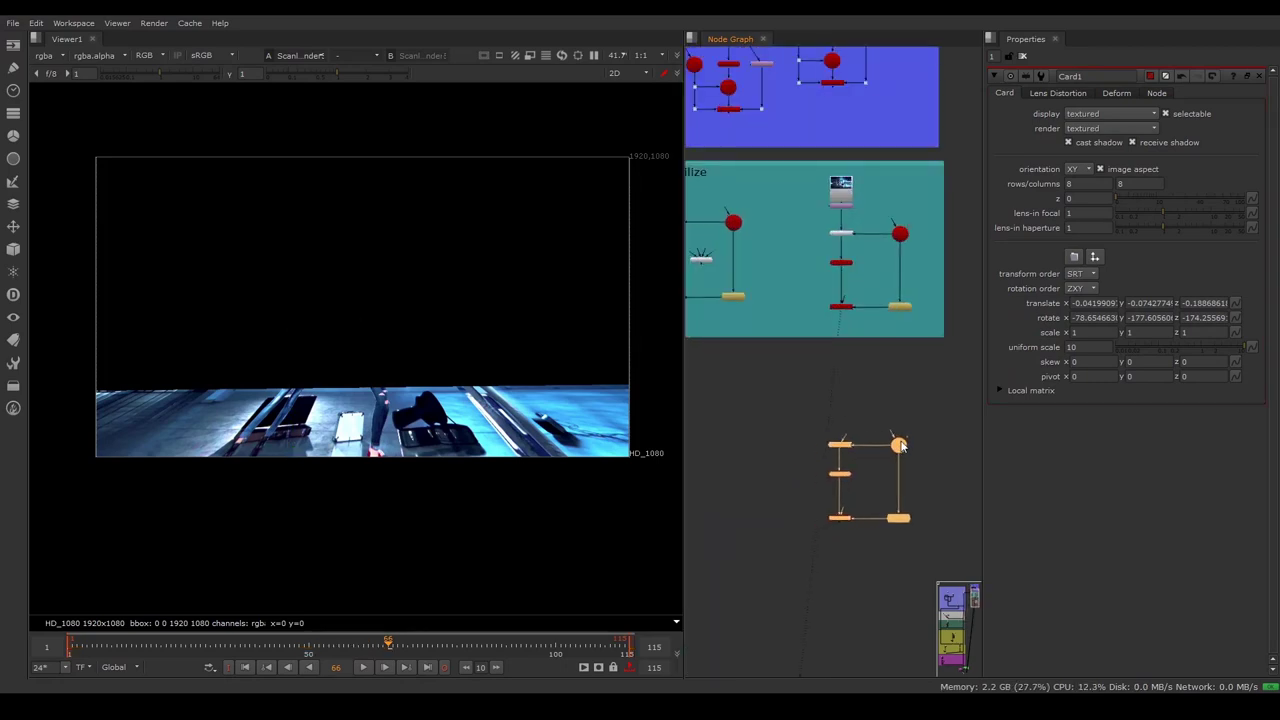
pyautogui.scroll(2, 911, 420)
pyautogui.click(777, 375)
pyautogui.moveTo(777, 375); pyautogui.dragTo(922, 512)
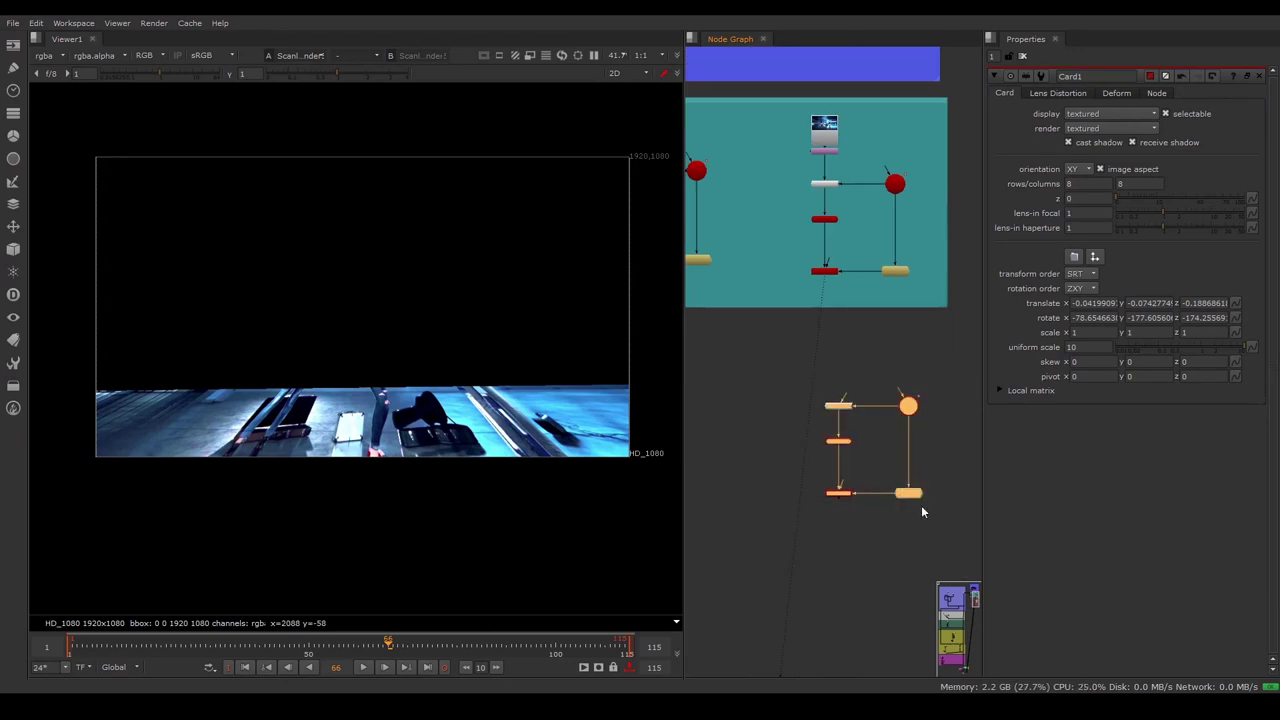
pyautogui.scroll(1, 780, 400)
pyautogui.scroll(-4, 792, 404)
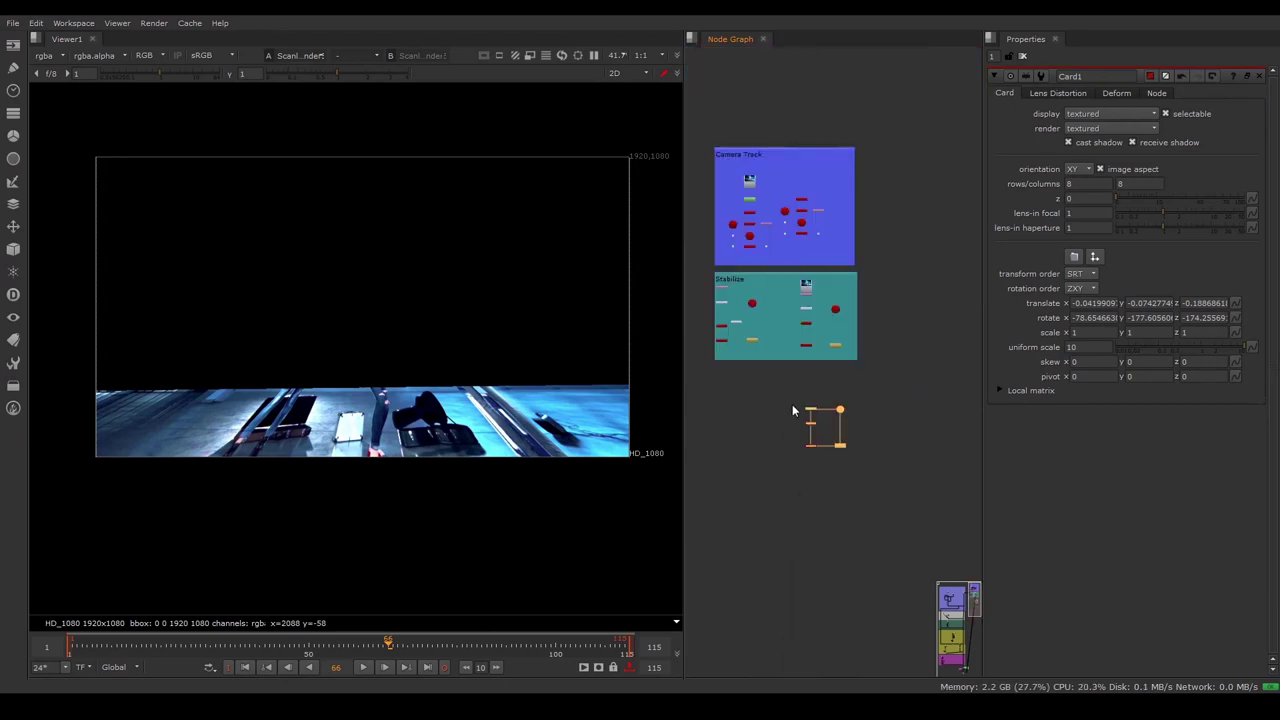
pyautogui.scroll(3, 838, 420)
pyautogui.scroll(2, 832, 427)
pyautogui.click(869, 436)
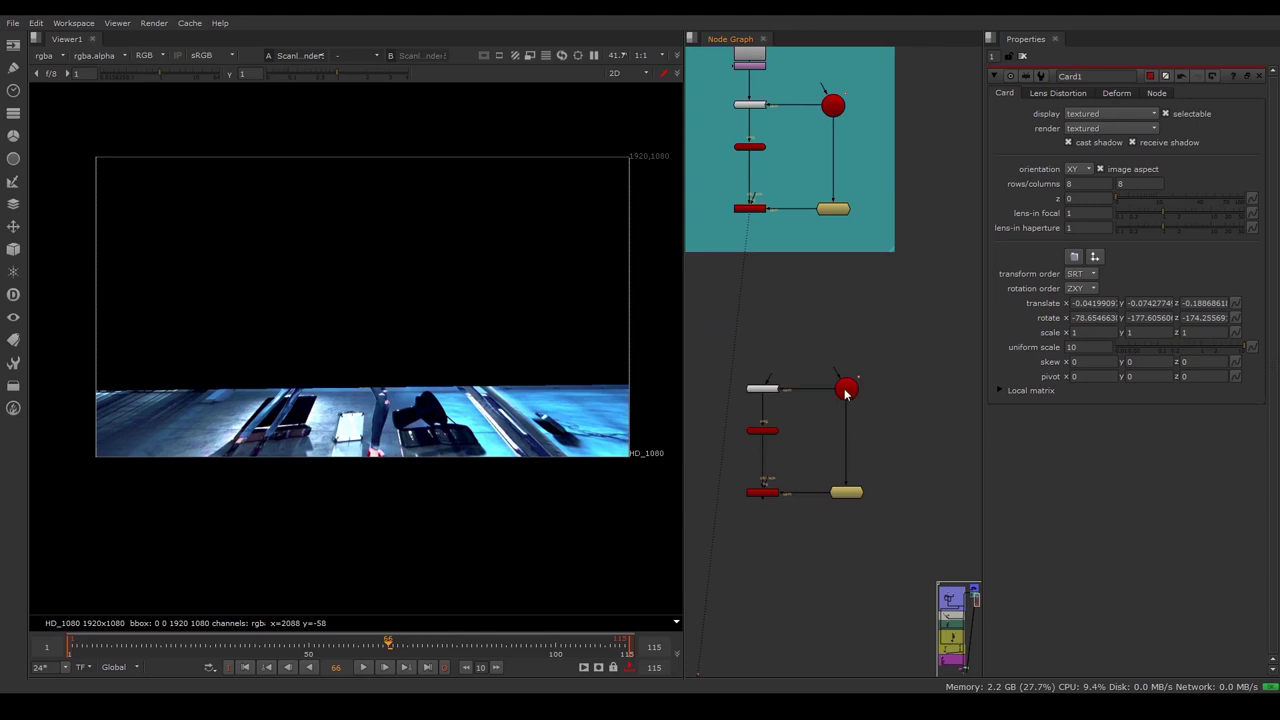
pyautogui.scroll(2, 830, 405)
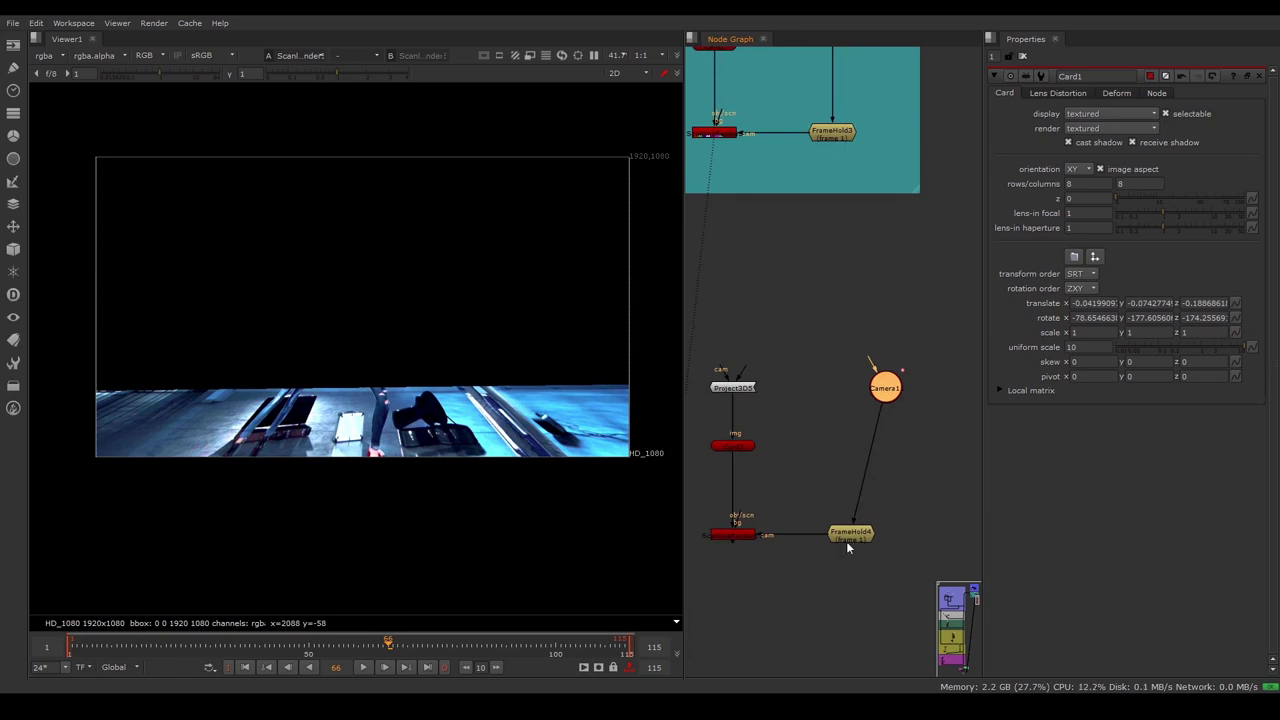
# - Wire Camera1 into the render's camera input and FrameHold4, and FrameHold4 into Project3D5's camera
pyautogui.moveTo(812, 536)
pyautogui.mouseDown()
pyautogui.moveTo(884, 386)
pyautogui.moveTo(906, 483)
pyautogui.mouseUp()
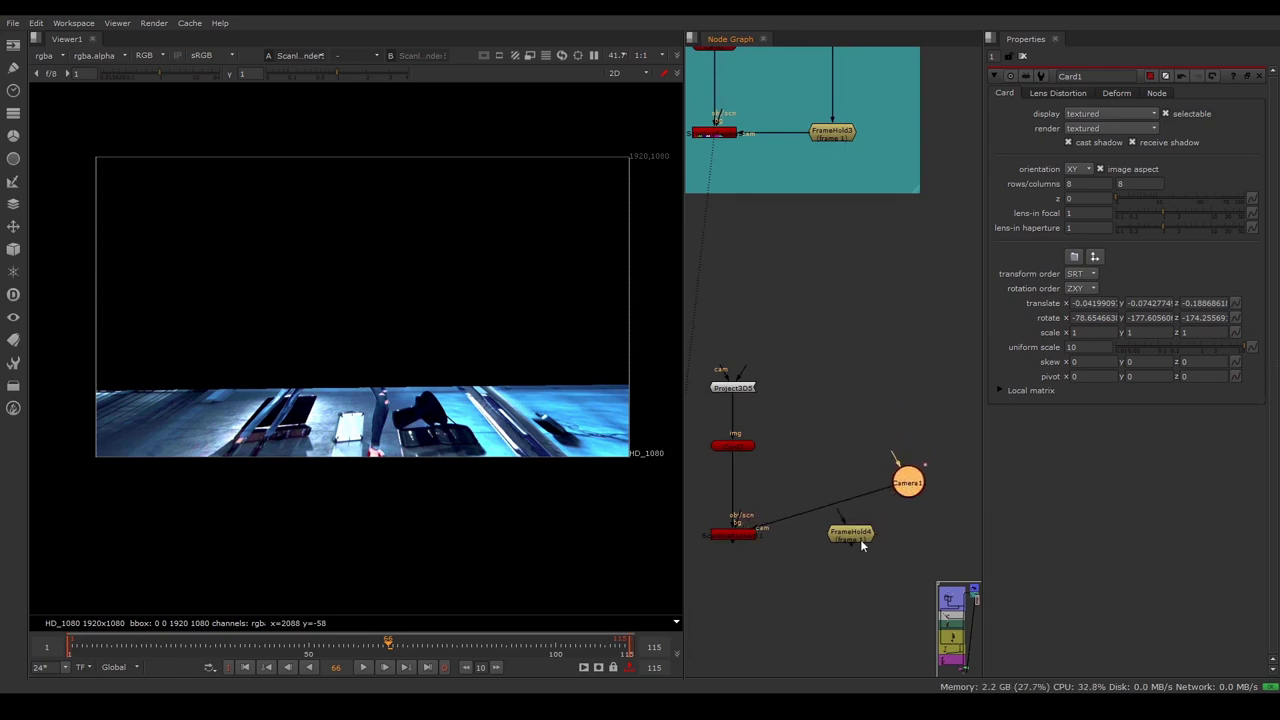
pyautogui.moveTo(860, 539); pyautogui.dragTo(891, 423)
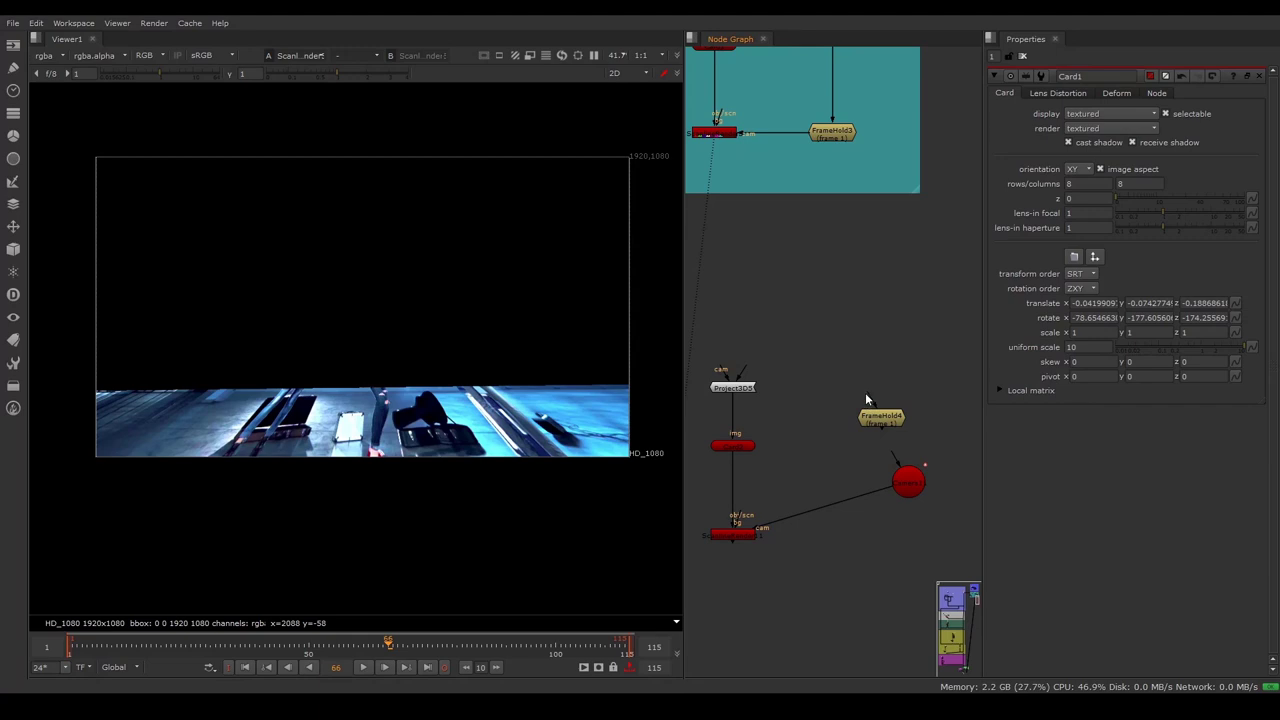
pyautogui.moveTo(878, 421); pyautogui.dragTo(893, 393)
pyautogui.moveTo(896, 460); pyautogui.dragTo(908, 397)
pyautogui.moveTo(860, 384); pyautogui.dragTo(900, 458)
pyautogui.moveTo(885, 368); pyautogui.dragTo(903, 499)
pyautogui.click(900, 392)
pyautogui.moveTo(905, 487); pyautogui.dragTo(901, 540)
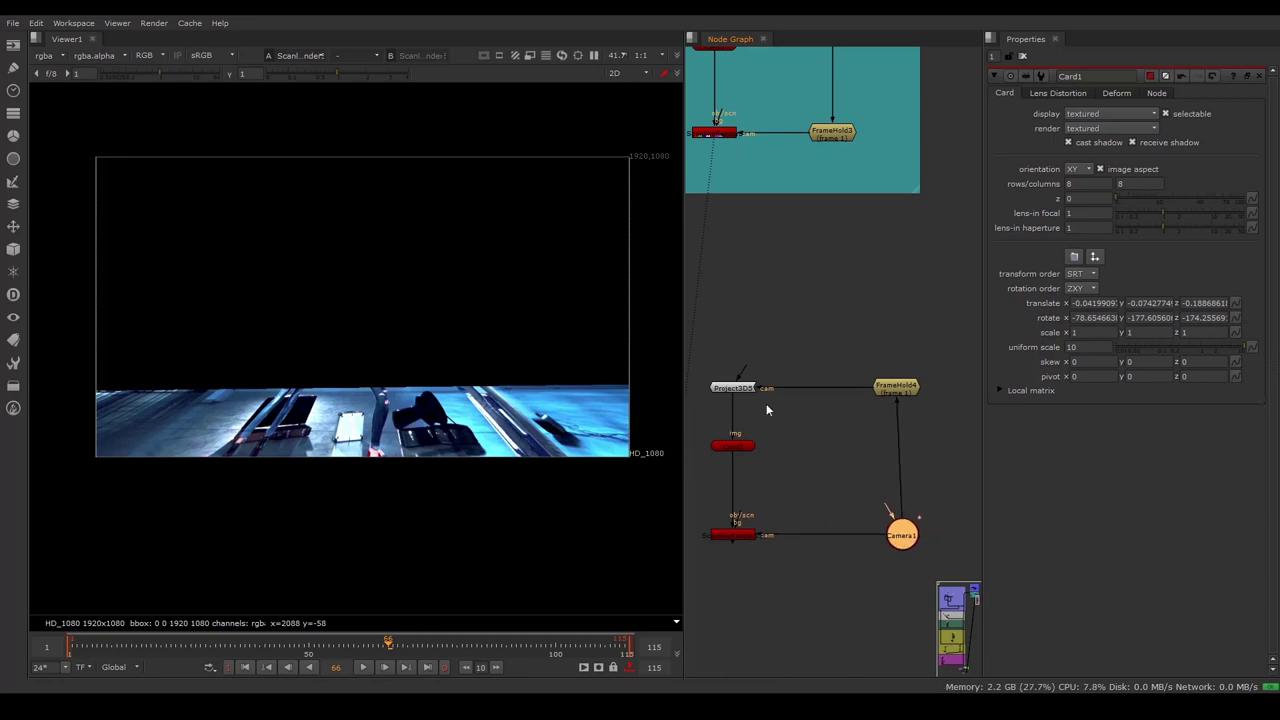
pyautogui.scroll(-4, 785, 400)
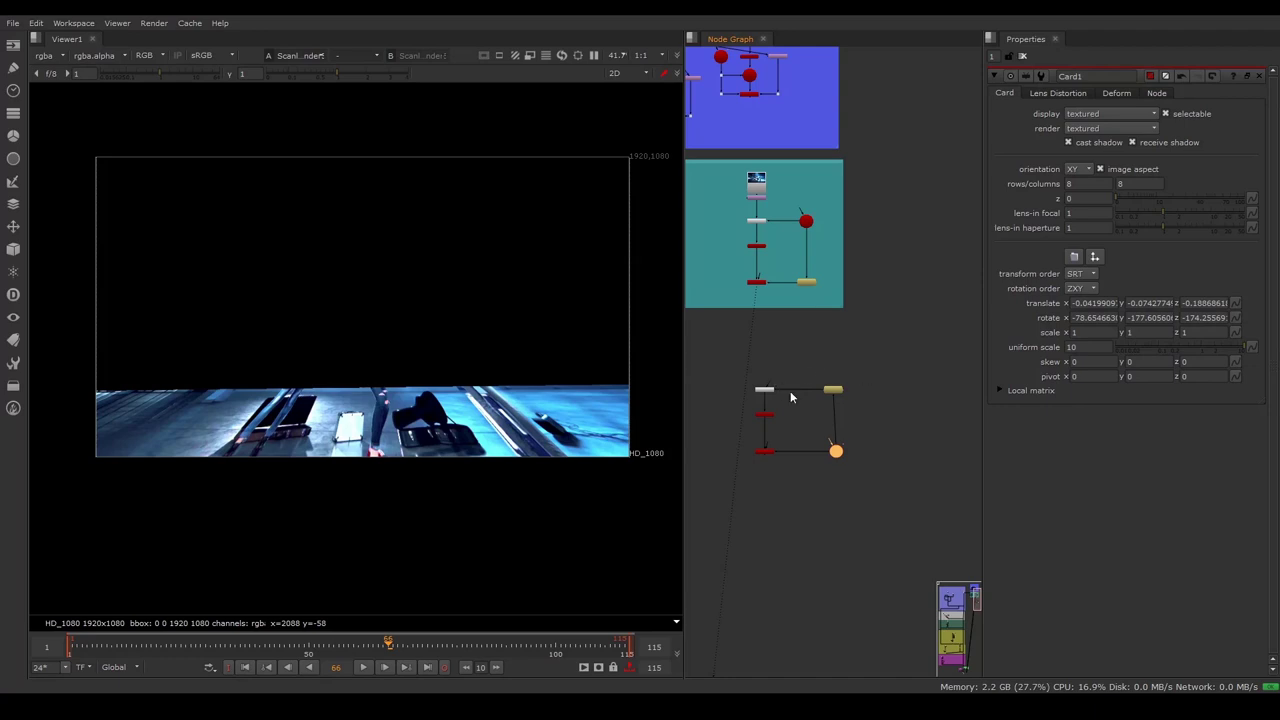
# - Move the duplicated chain lower and feed the original Stabilize render into its projection
pyautogui.hotkey('ctrl', 'alt', 'a')
pyautogui.scroll(2, 795, 395)
pyautogui.scroll(2, 725, 360)
pyautogui.moveTo(738, 390); pyautogui.dragTo(718, 493)
pyautogui.moveTo(742, 218); pyautogui.dragTo(738, 214)
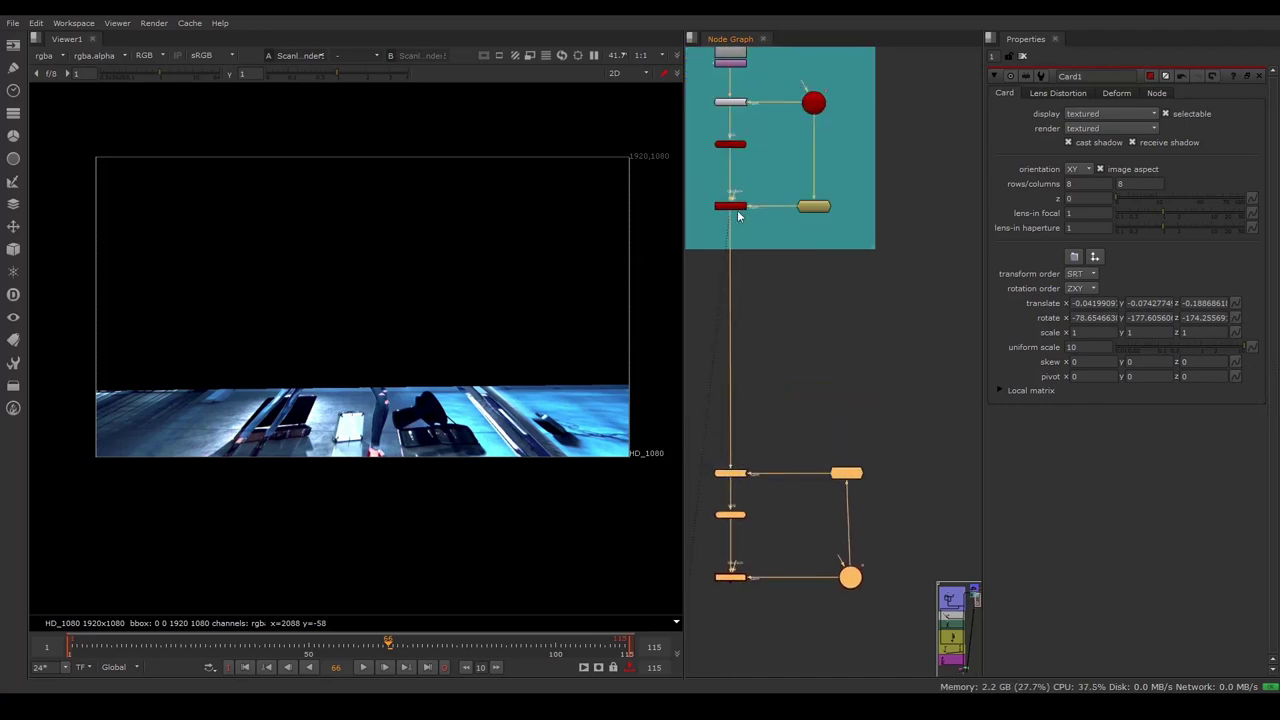
pyautogui.click(779, 367)
pyautogui.scroll(-3, 830, 360)
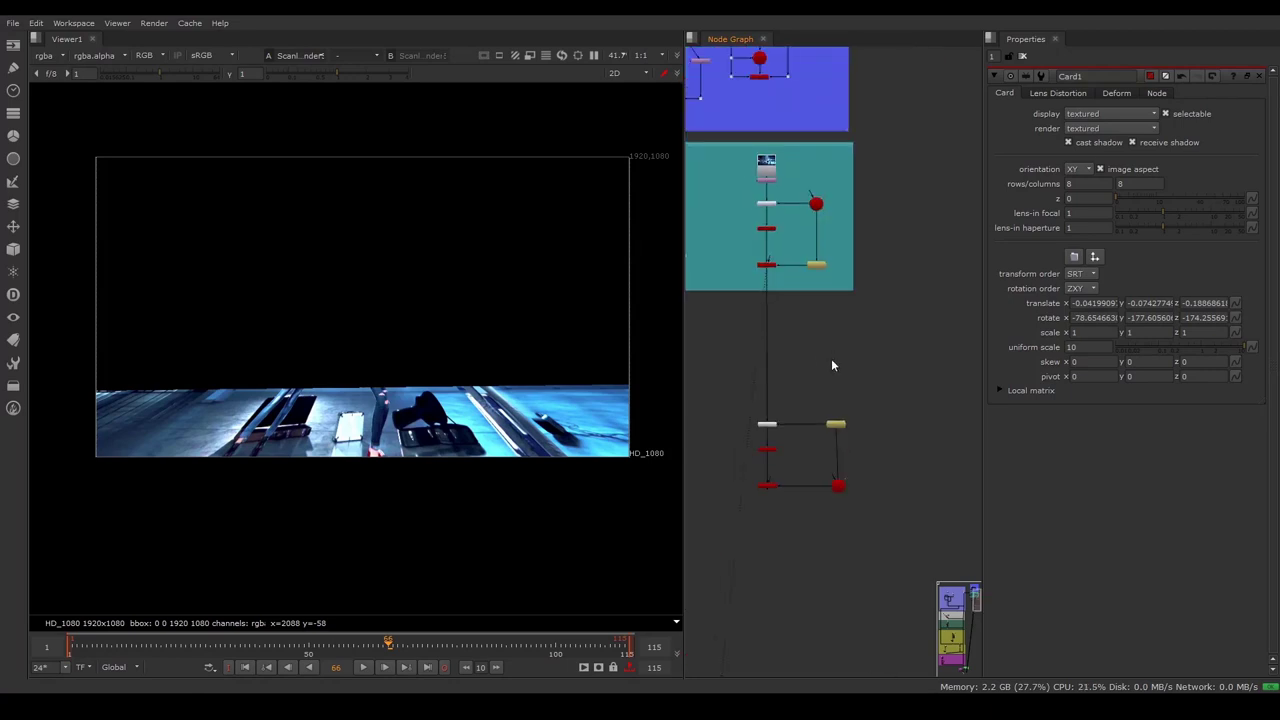
pyautogui.scroll(-2, 835, 355)
pyautogui.scroll(2, 836, 358)
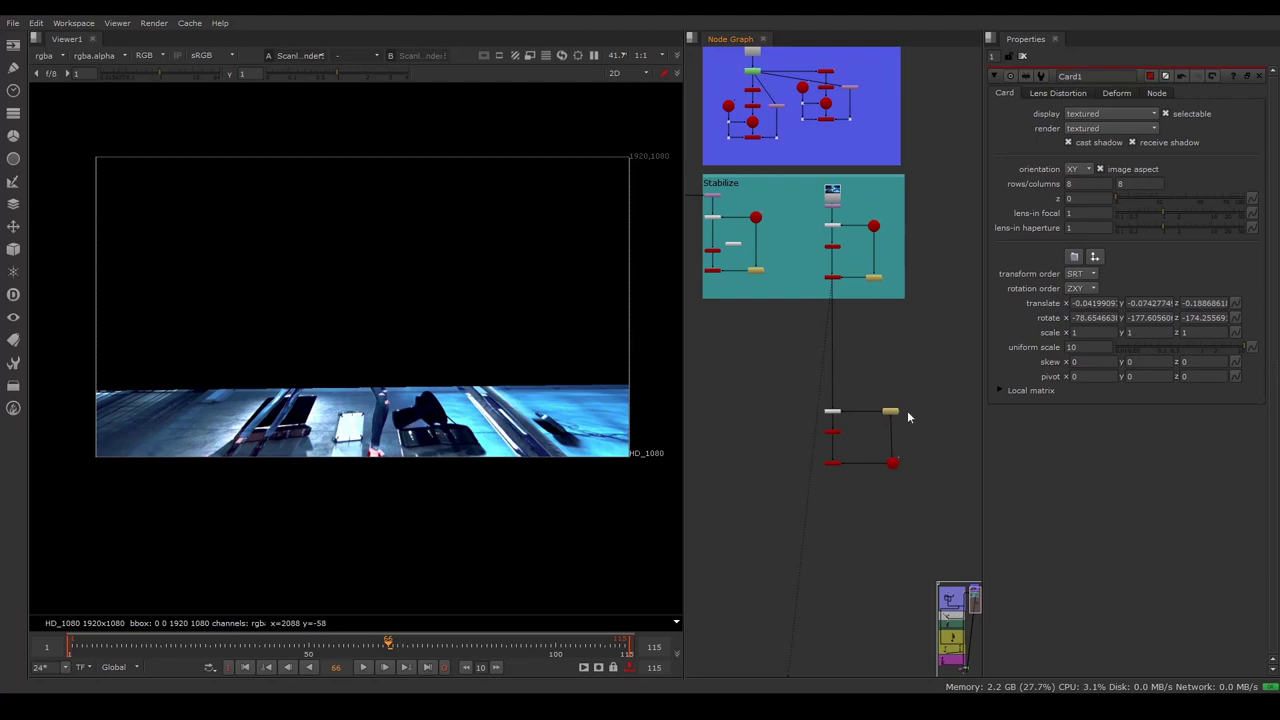
pyautogui.scroll(1, 857, 342)
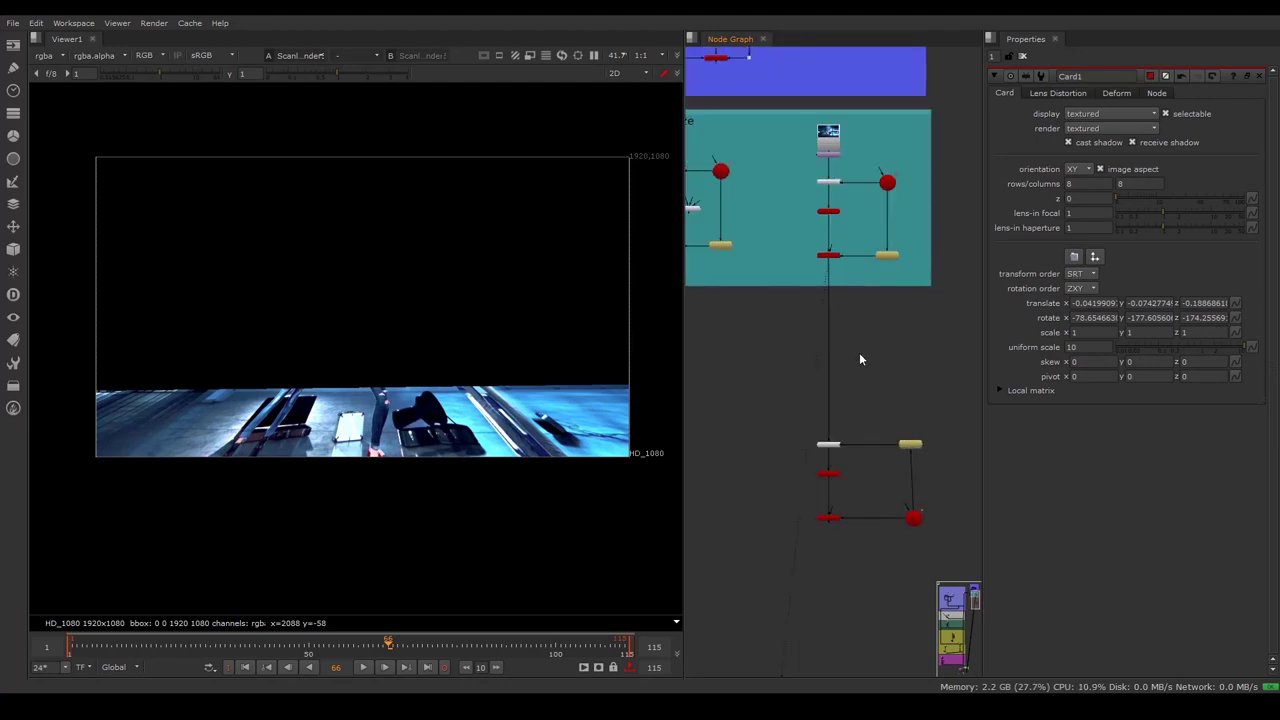
# - Create RotoPaint1 and drop it onto the main pipe below the Stabilize render
pyautogui.press('Tab')
pyautogui.write('rotop')
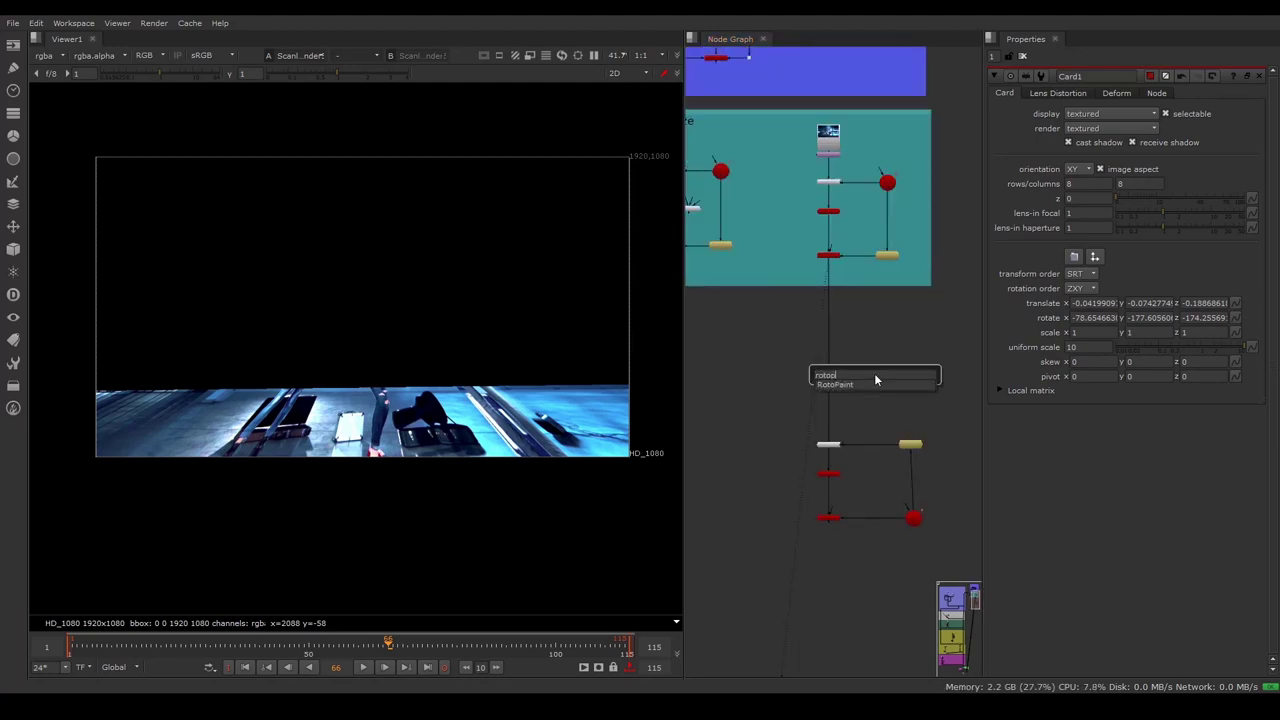
pyautogui.press('Return')
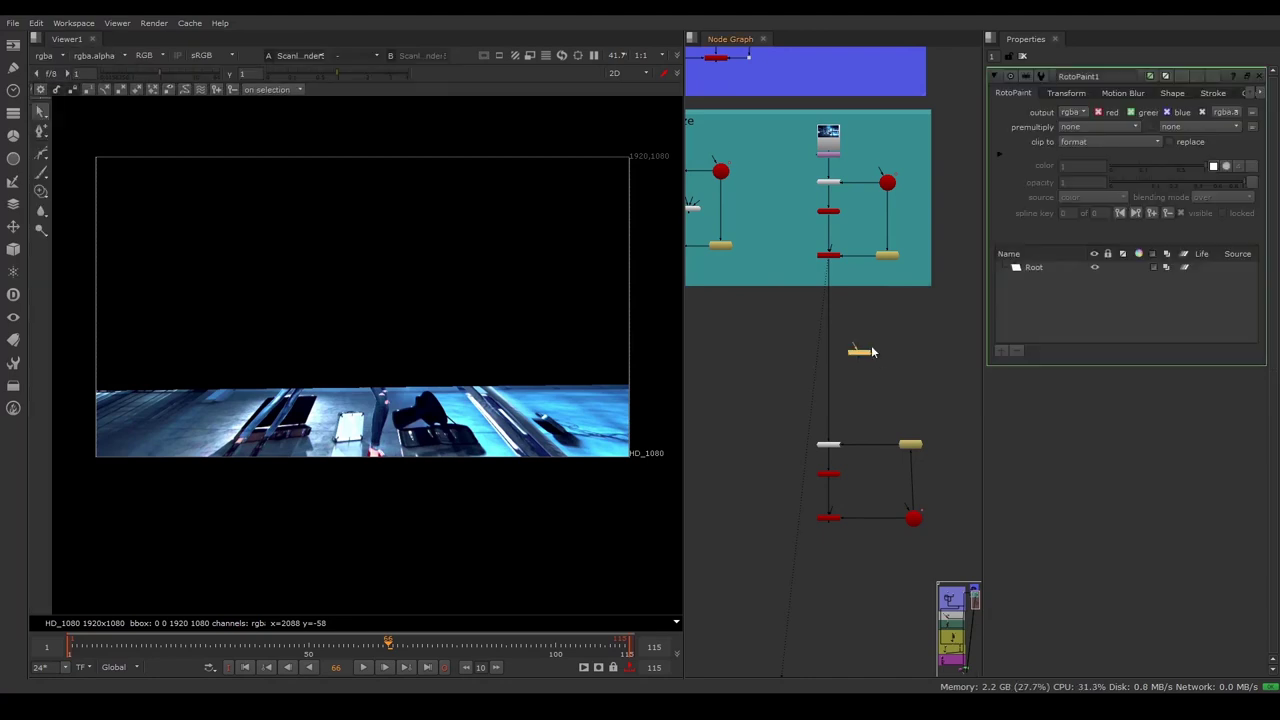
pyautogui.scroll(1, 866, 358)
pyautogui.scroll(1, 866, 360)
pyautogui.moveTo(864, 358); pyautogui.dragTo(808, 363)
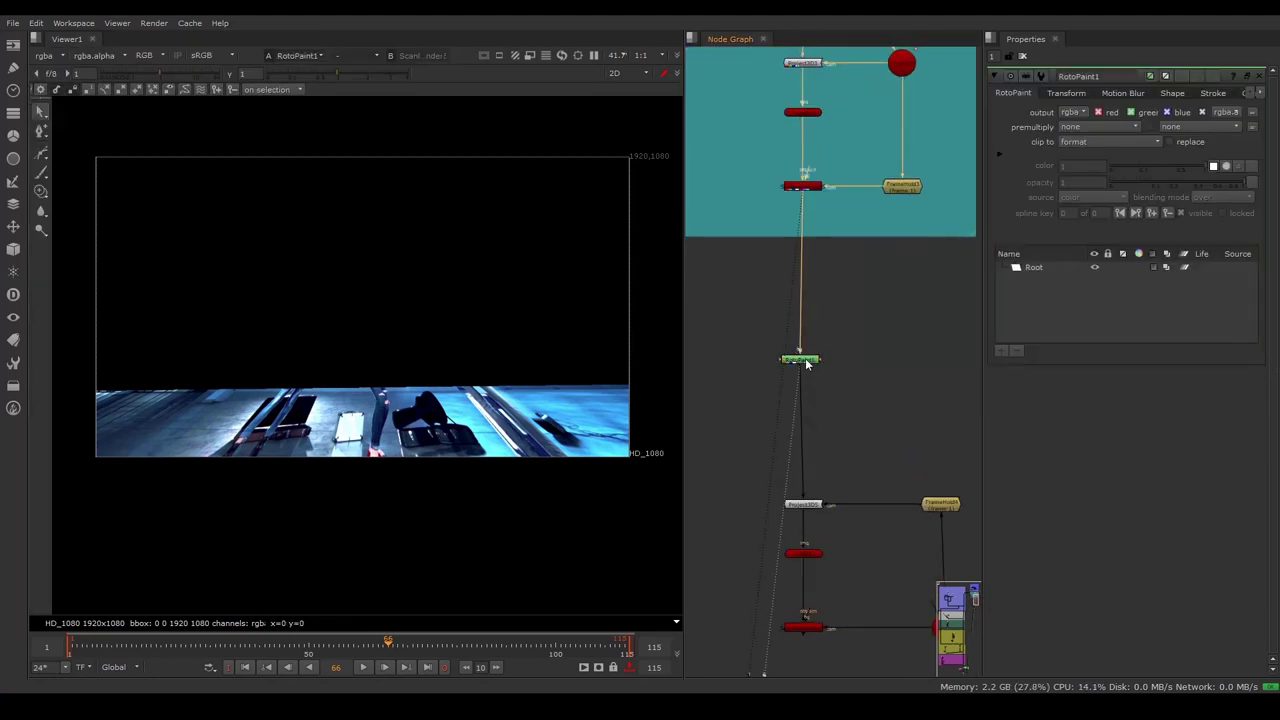
# - View RotoPaint1's output and switch to the Clone brush
pyautogui.press('1')
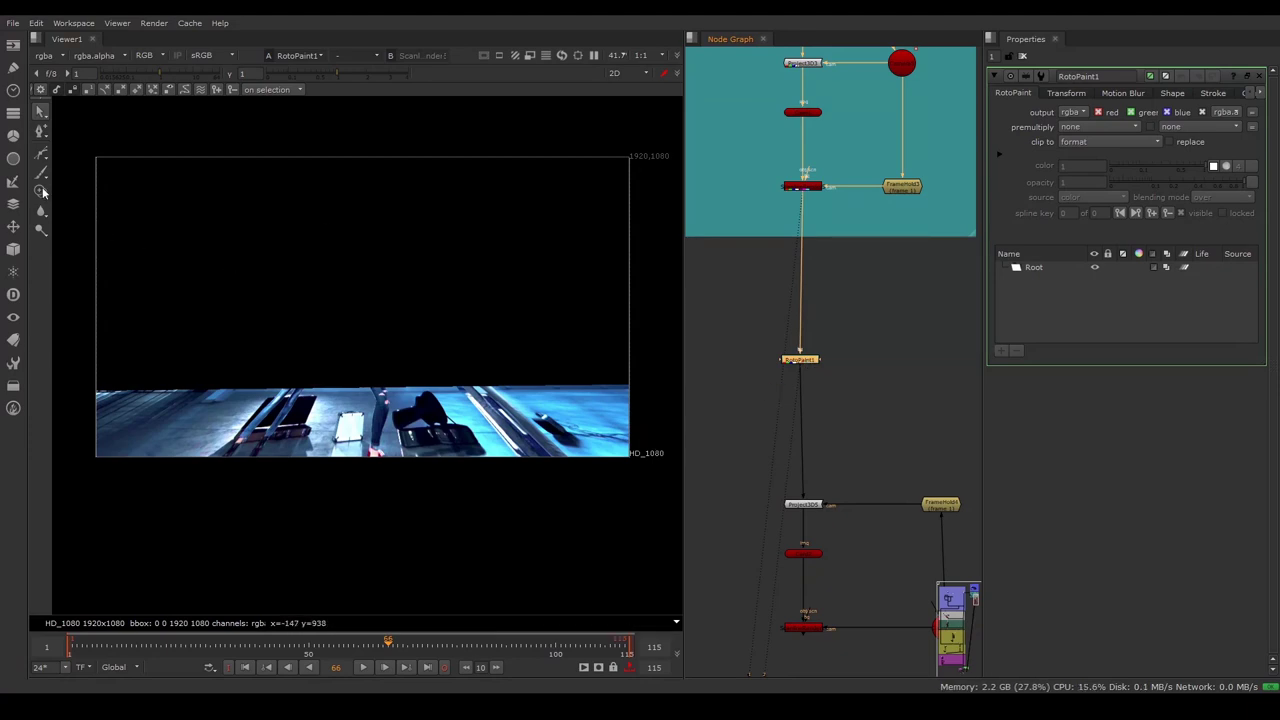
pyautogui.click(42, 192)
pyautogui.scroll(-2, 397, 531)
pyautogui.scroll(3, 304, 418)
pyautogui.scroll(2, 304, 418)
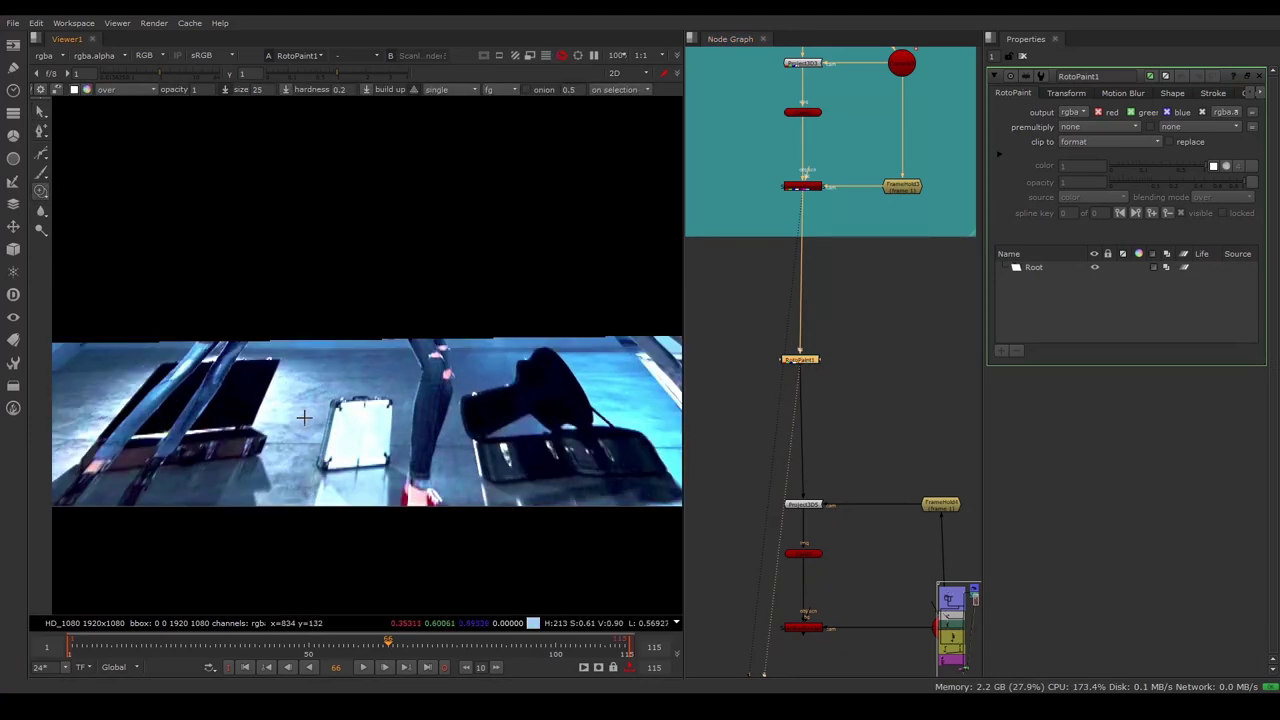
pyautogui.press('super')
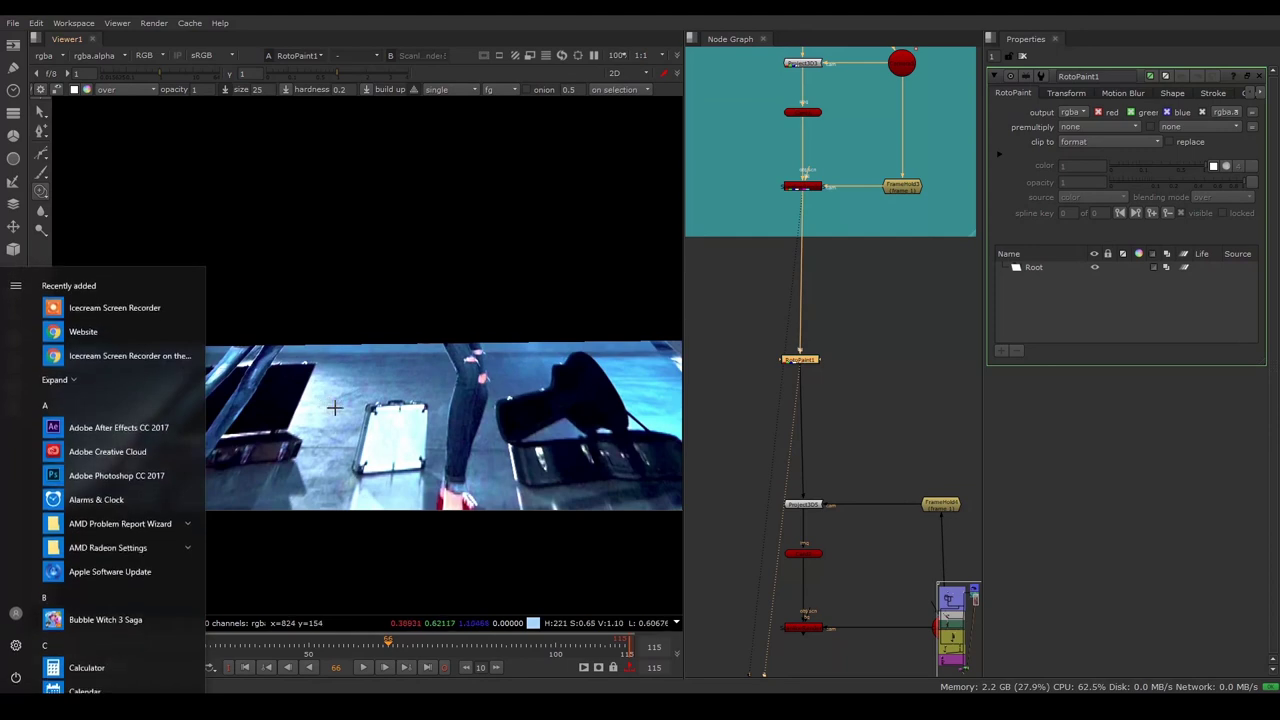
pyautogui.press('super')
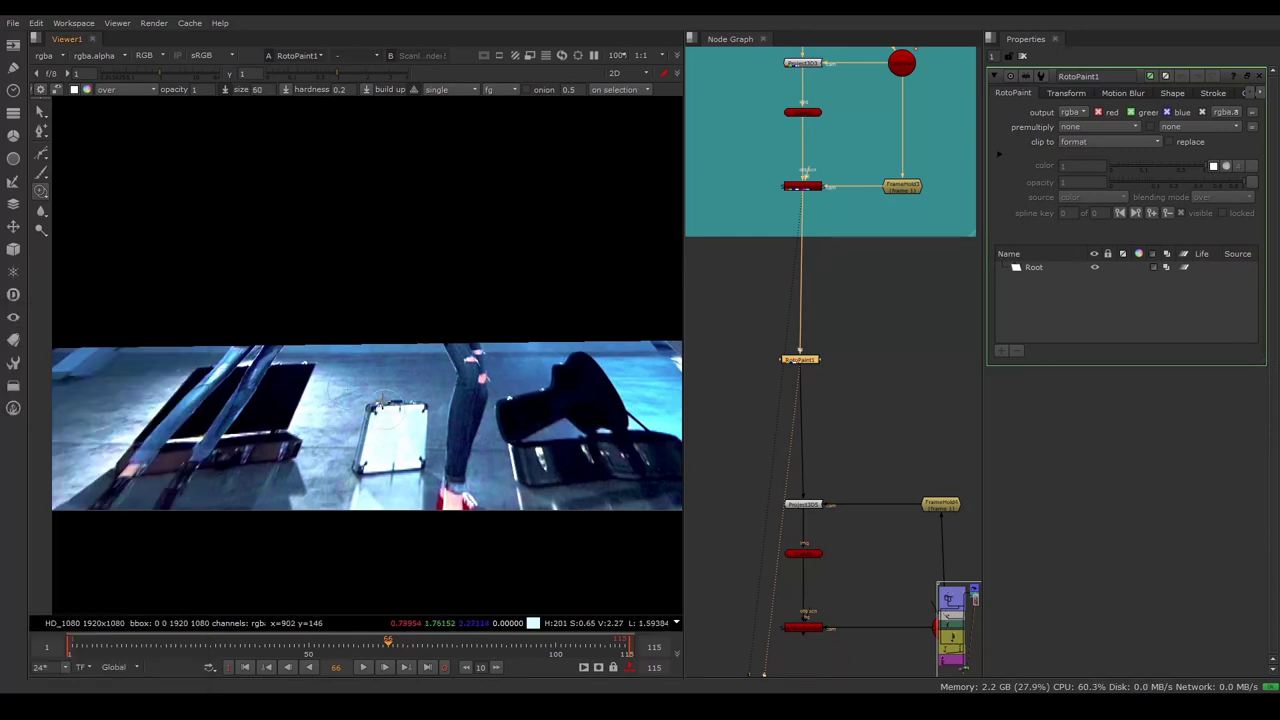
# - Clone-paint the silver case off the floor at frame 66 and select the Clone2 stroke
pyautogui.moveTo(326, 407)
pyautogui.mouseDown()
pyautogui.moveTo(380, 410)
pyautogui.moveTo(319, 421)
pyautogui.mouseUp()
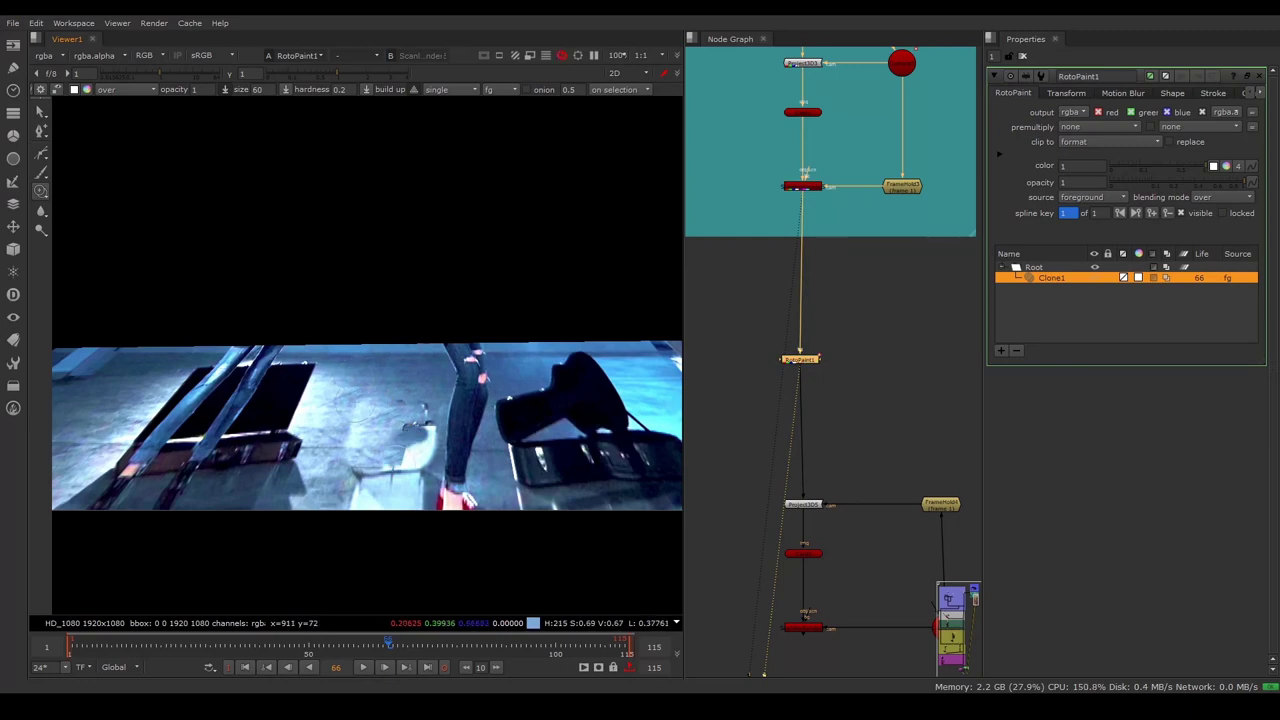
pyautogui.click(319, 421)
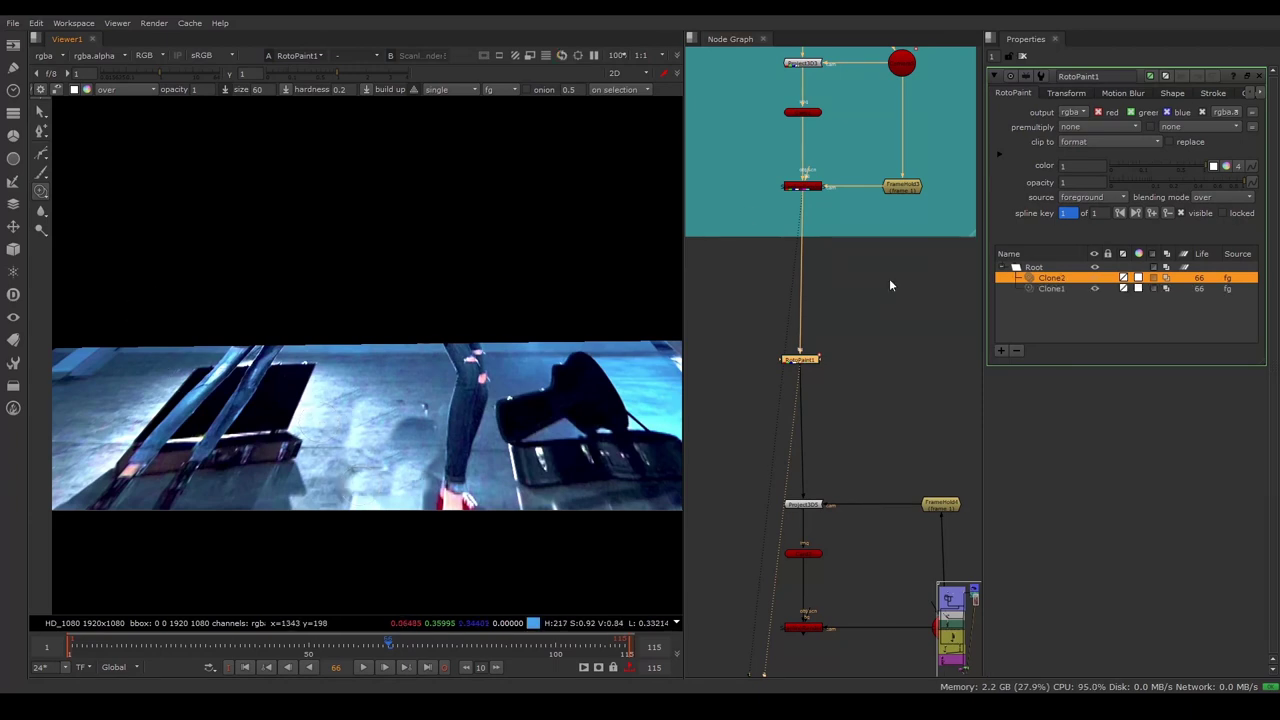
pyautogui.click(1261, 93)
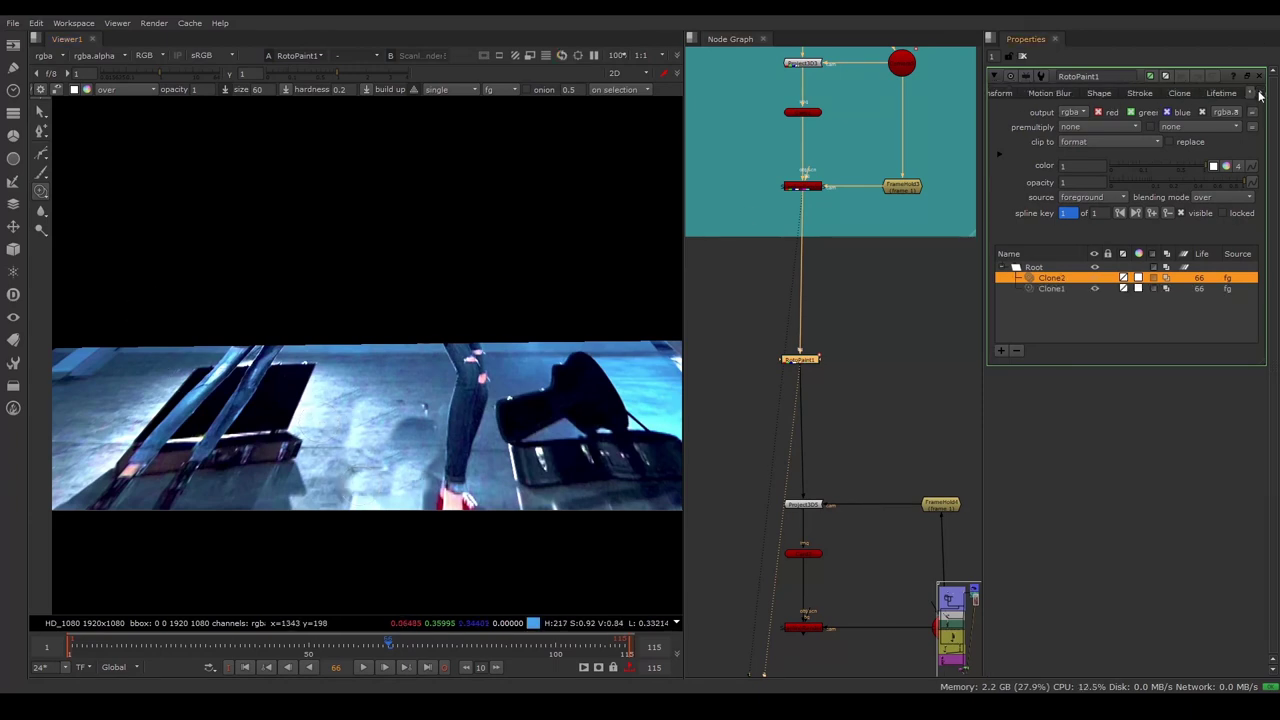
# - Set the Clone2 stroke's lifetime type to all frames
pyautogui.click(1197, 92)
pyautogui.click(1138, 93)
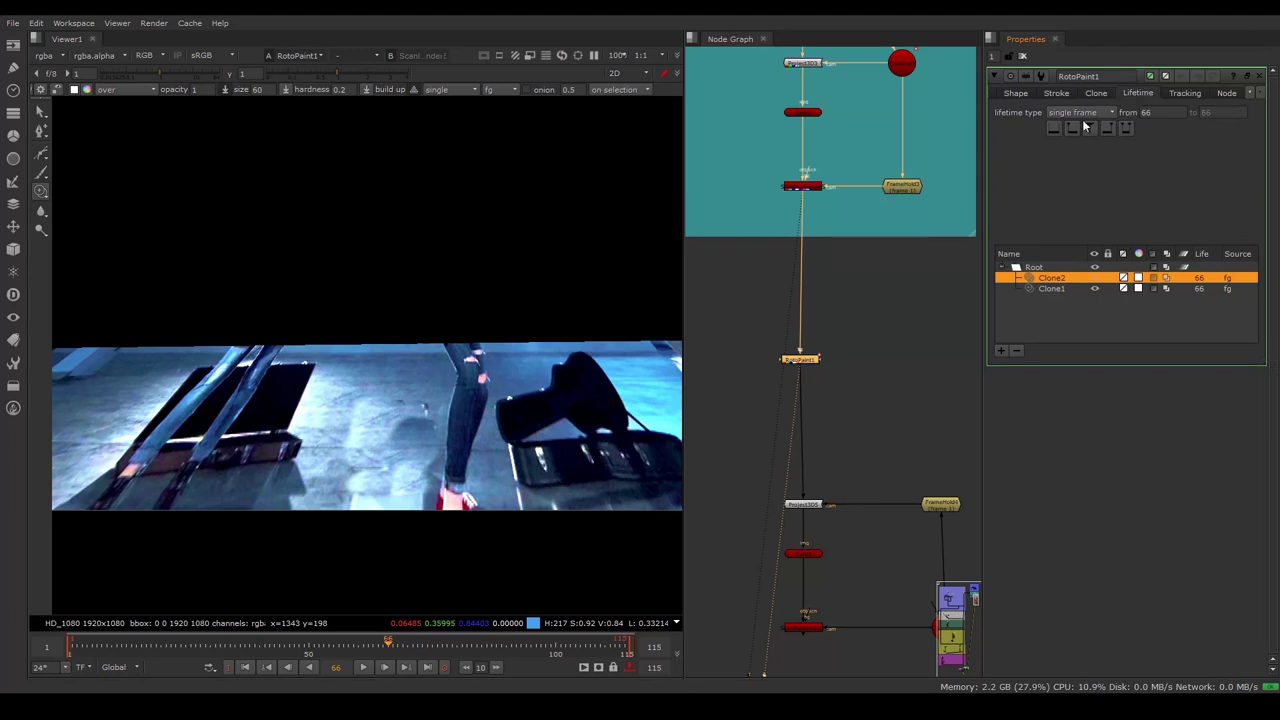
pyautogui.click(1085, 112)
pyautogui.click(1082, 88)
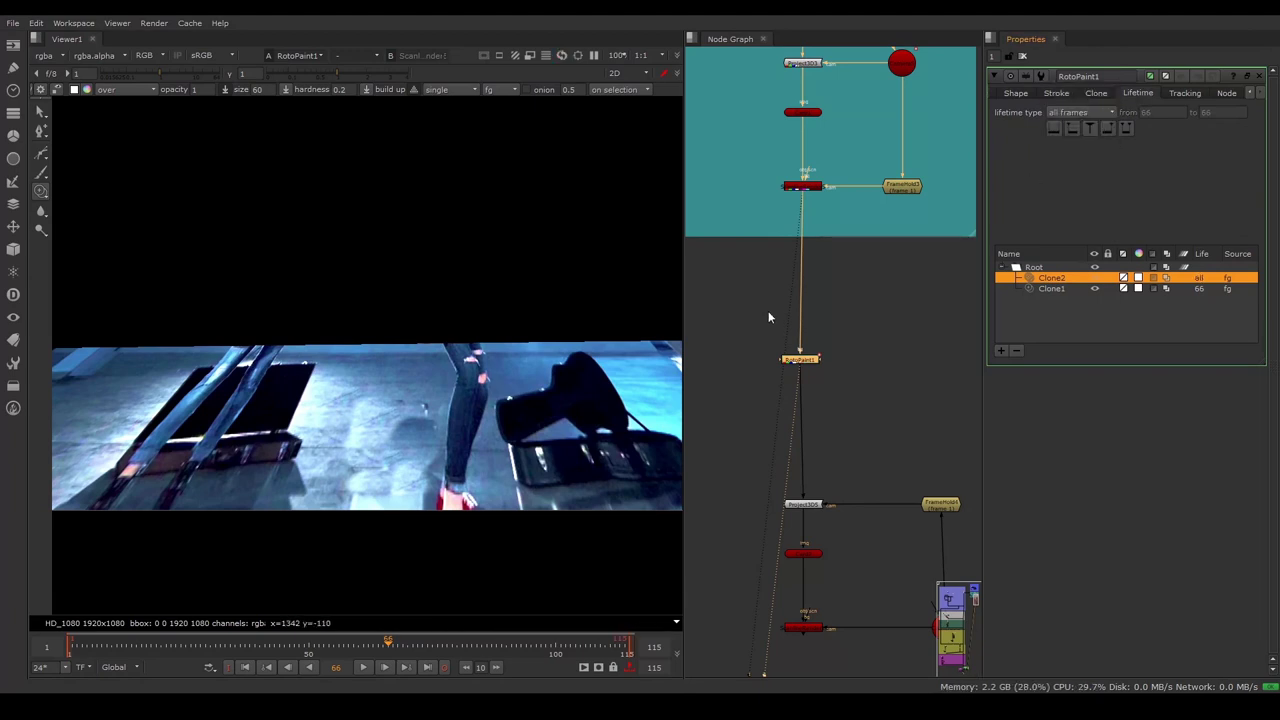
pyautogui.scroll(-3, 768, 311)
pyautogui.scroll(3, 768, 371)
# - View the ScanlineRender output and switch back to the Select tool
pyautogui.click(821, 525)
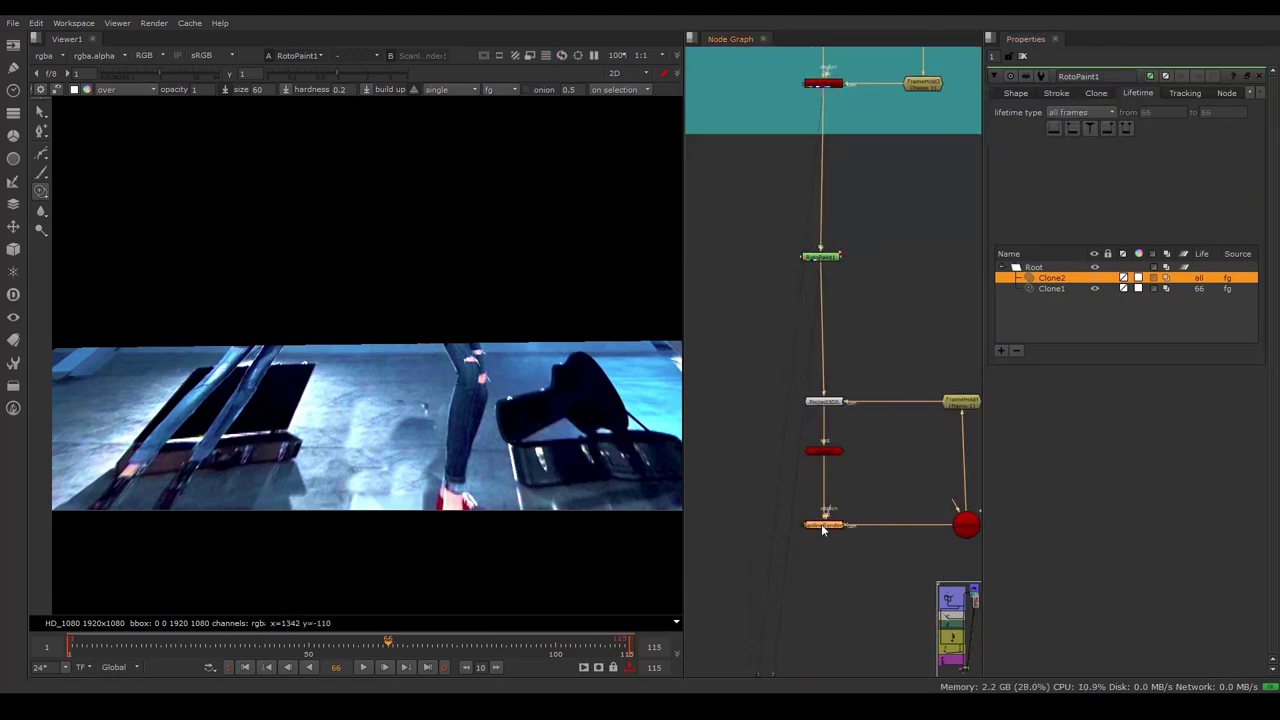
pyautogui.press('1')
pyautogui.scroll(-5, 435, 354)
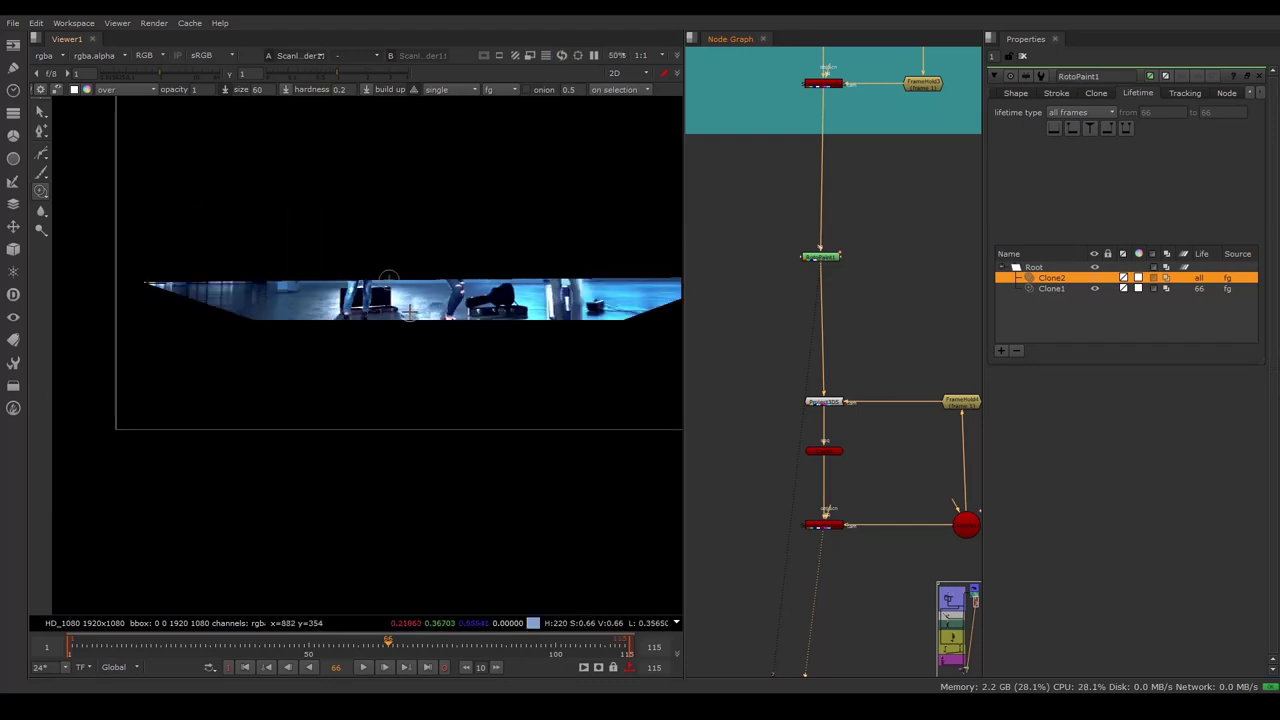
pyautogui.scroll(3, 437, 286)
pyautogui.click(35, 133)
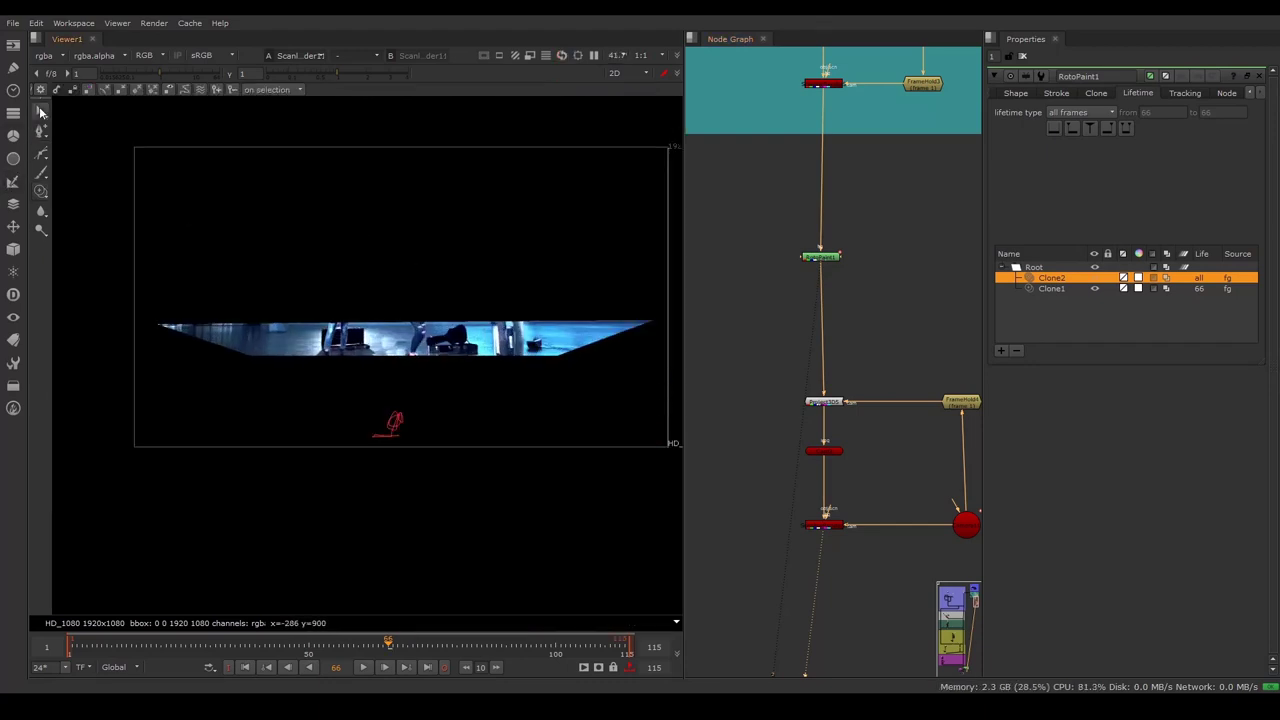
pyautogui.scroll(-3, 868, 370)
pyautogui.scroll(2, 862, 374)
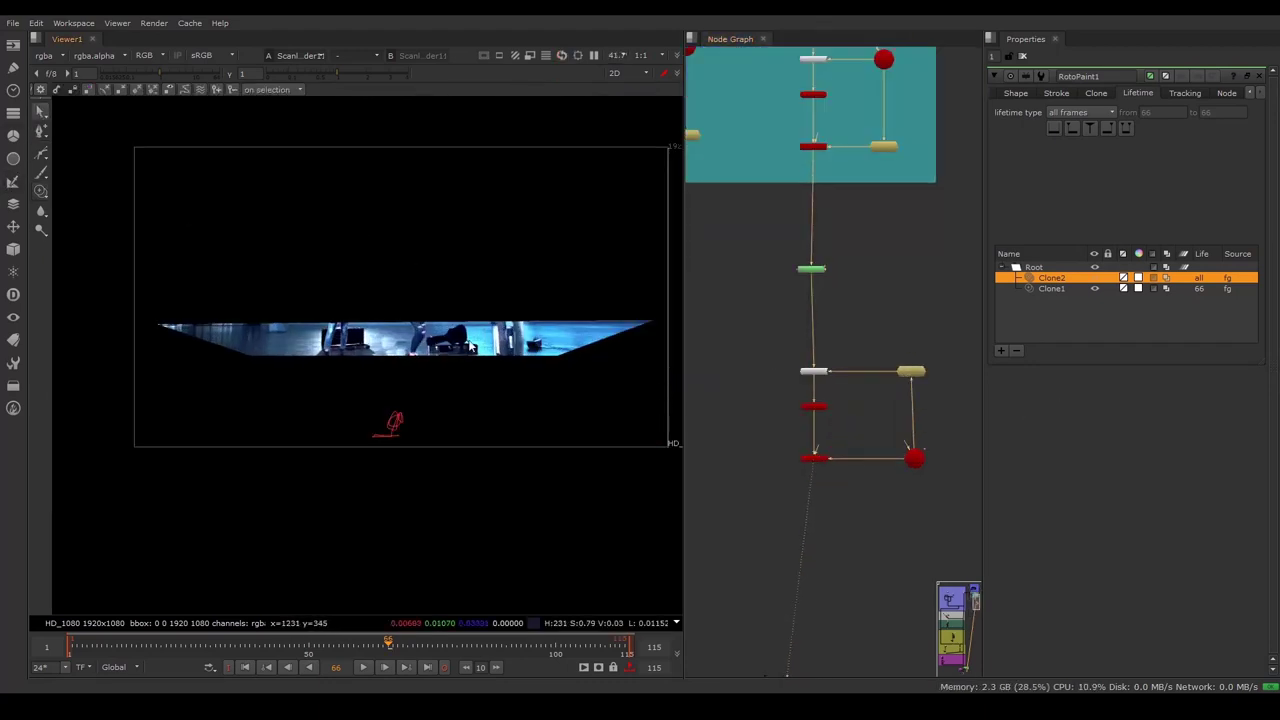
pyautogui.scroll(-3, 825, 398)
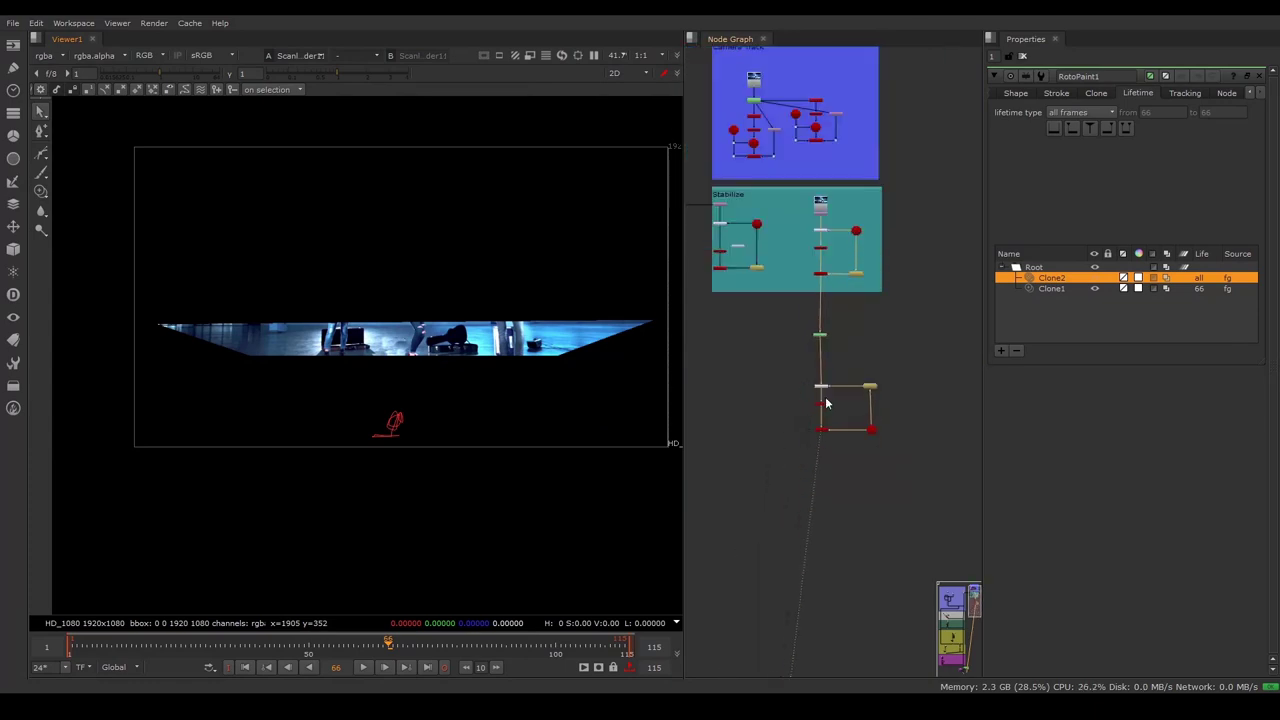
pyautogui.scroll(4, 810, 405)
# - Add Merge22, connect it to the red node in the pipe, and view its result
pyautogui.press('m')
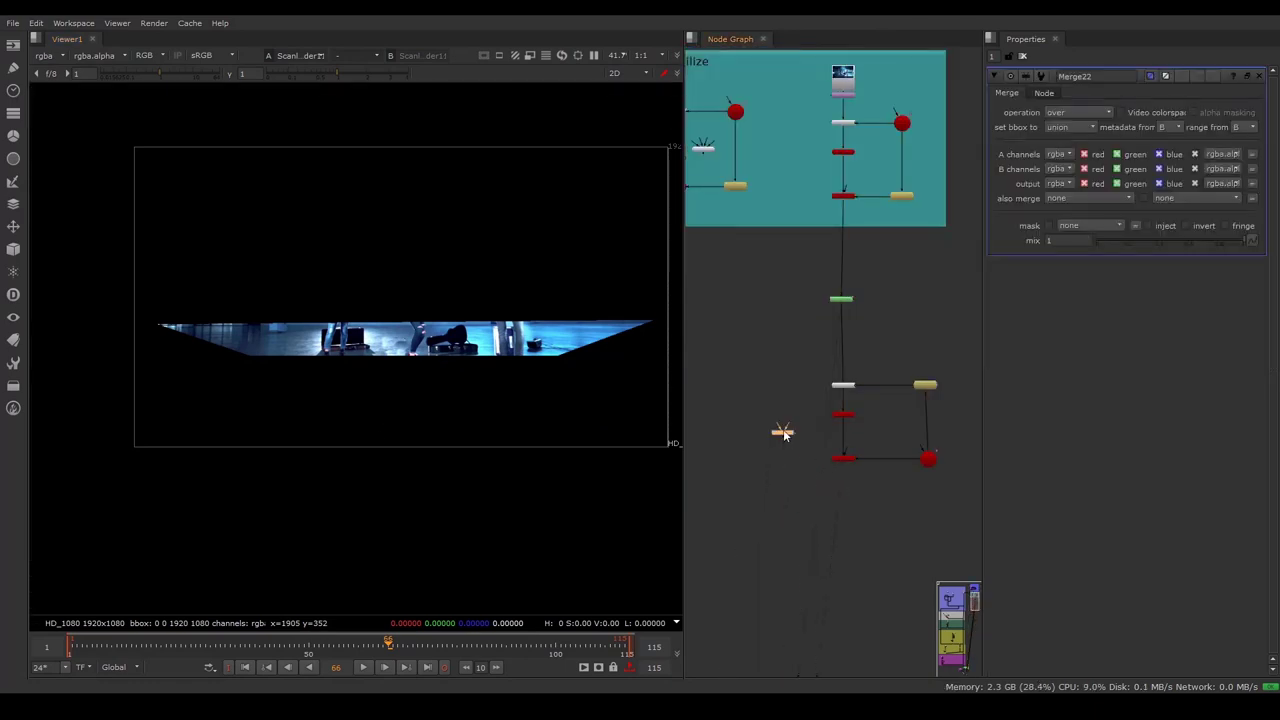
pyautogui.scroll(-3, 784, 432)
pyautogui.scroll(4, 770, 425)
pyautogui.scroll(2, 775, 435)
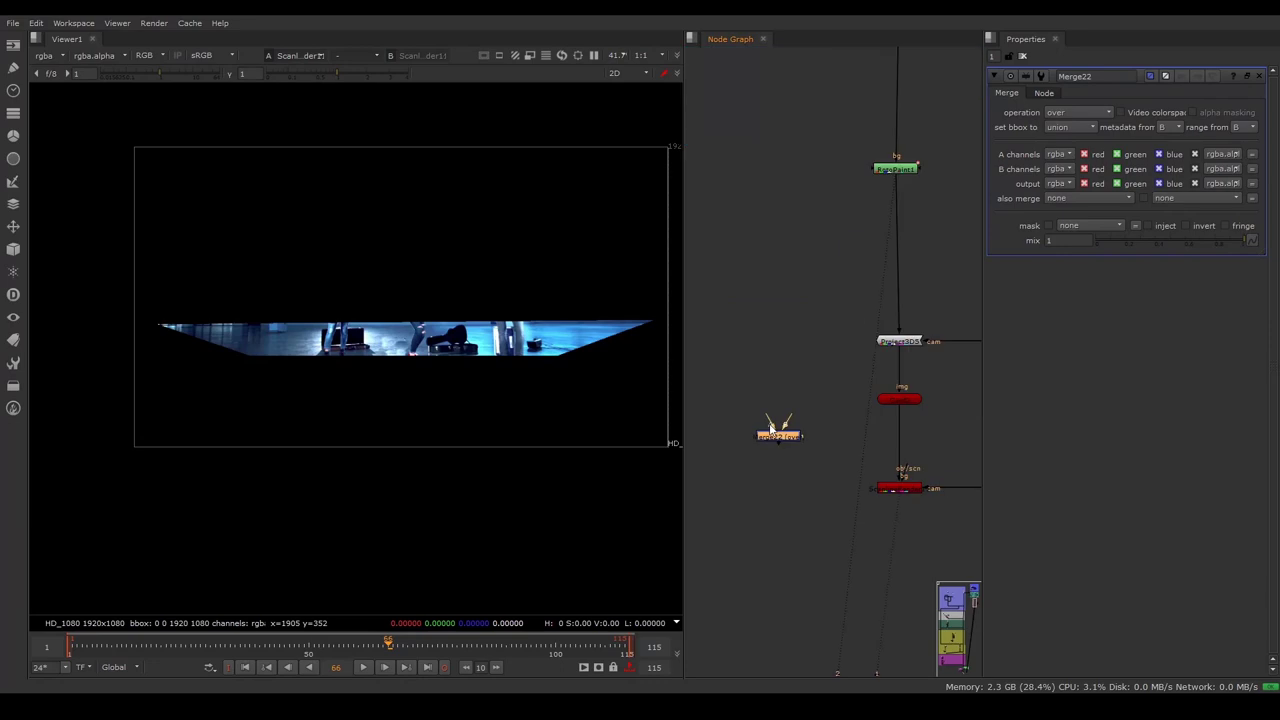
pyautogui.moveTo(896, 492); pyautogui.dragTo(896, 492)
pyautogui.scroll(-2, 840, 512)
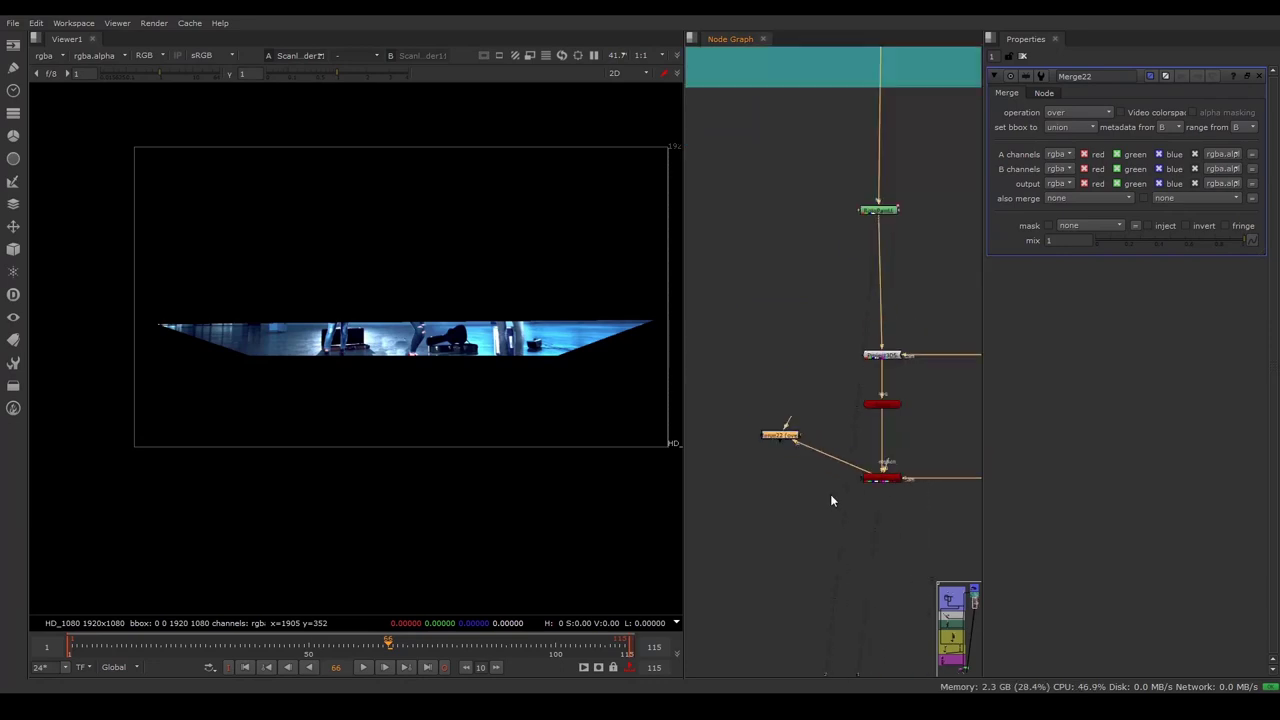
pyautogui.scroll(-2, 815, 475)
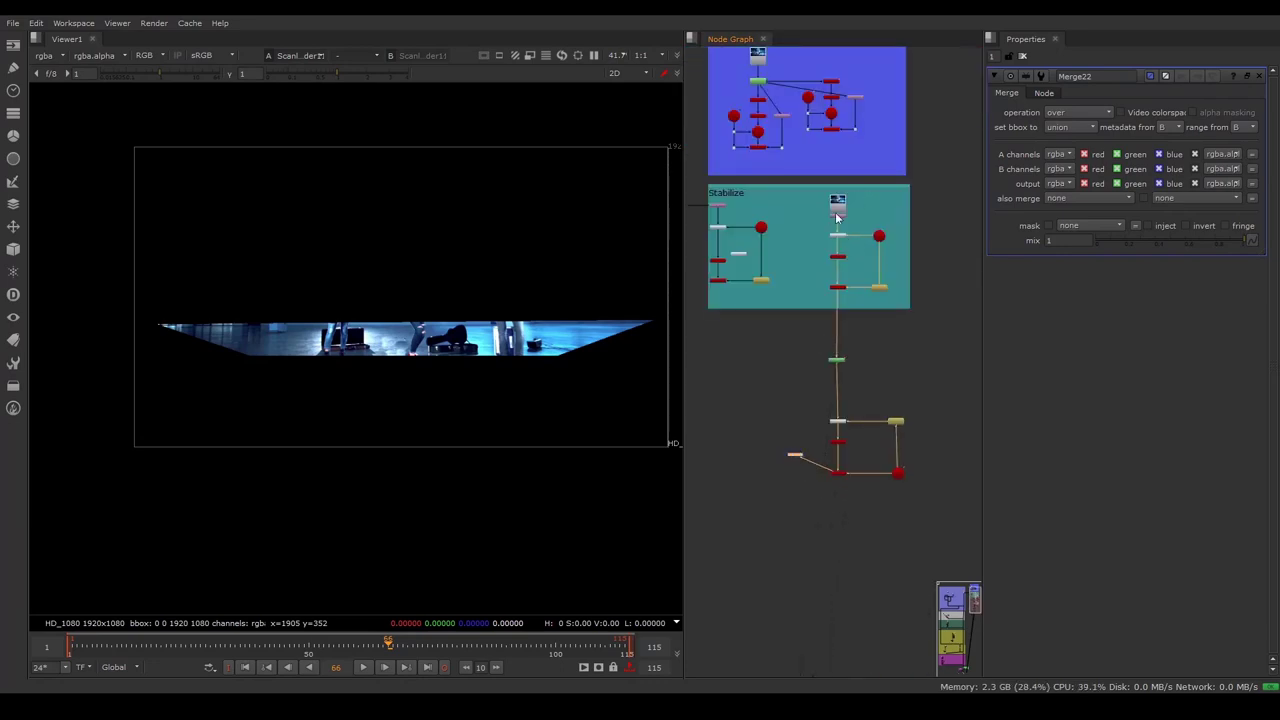
pyautogui.scroll(2, 783, 436)
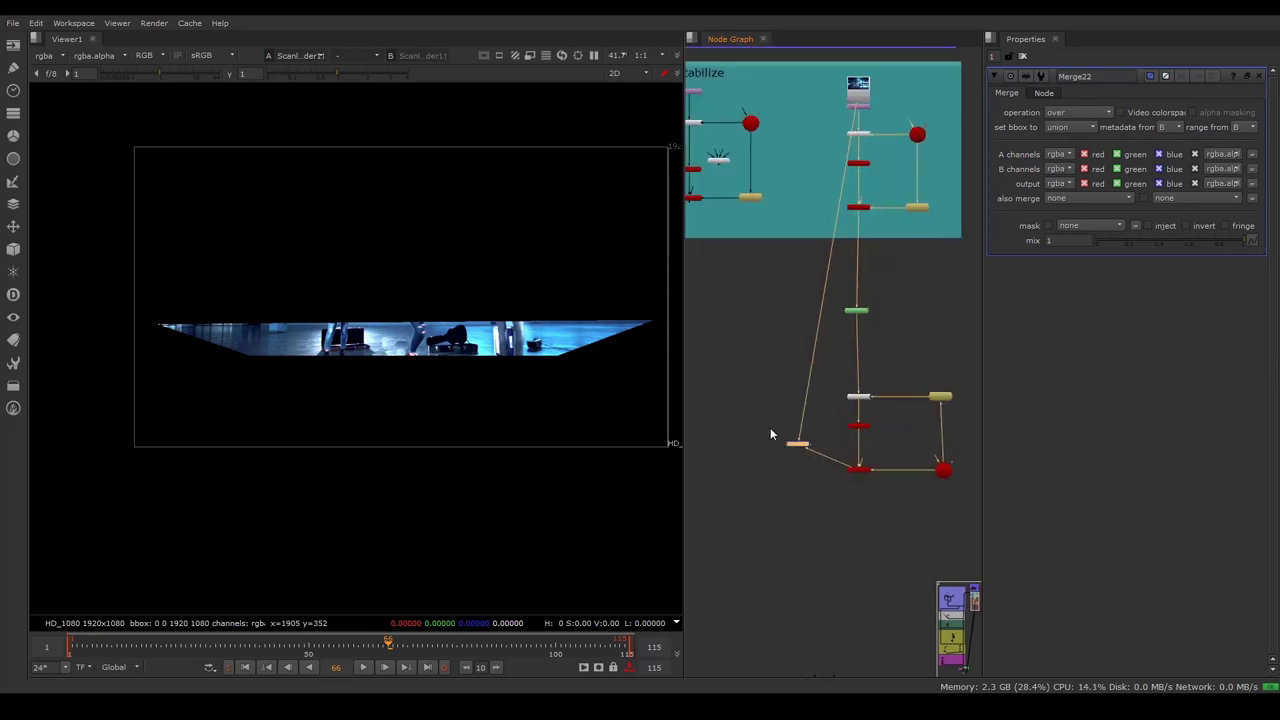
pyautogui.click(795, 444)
pyautogui.press('1')
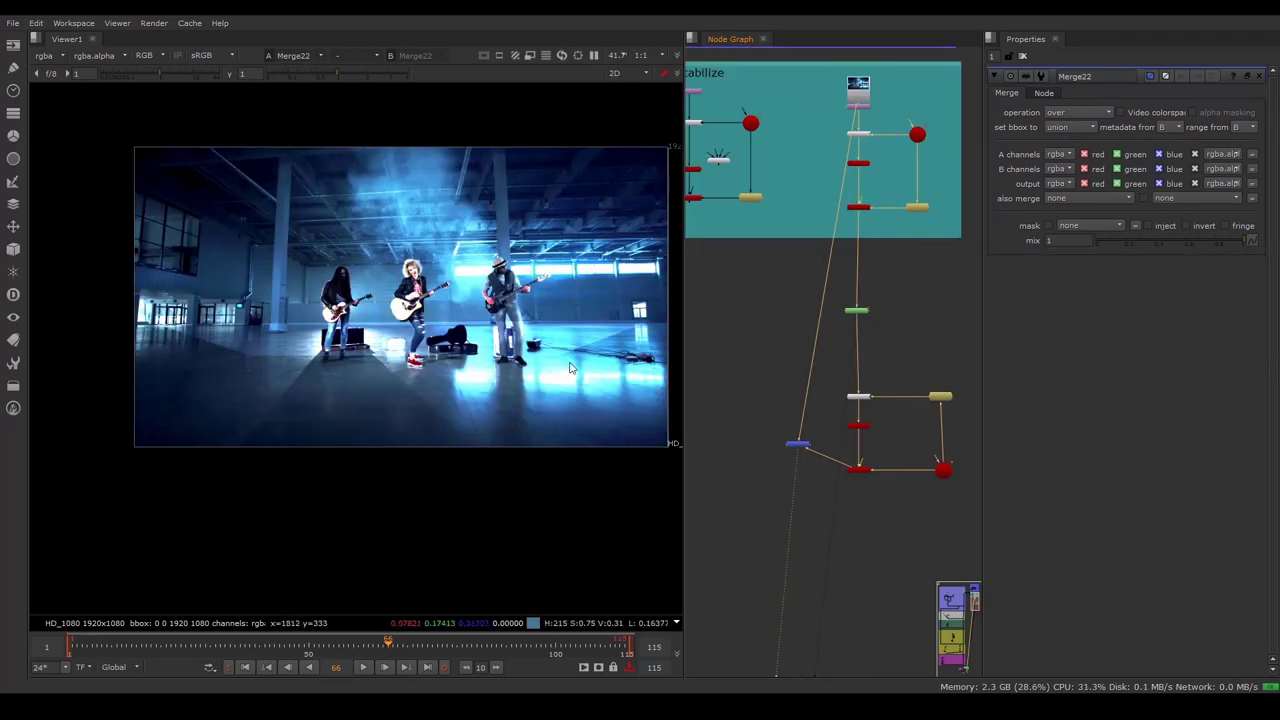
pyautogui.scroll(2, 405, 343)
pyautogui.scroll(2, 405, 343)
pyautogui.scroll(2, 405, 343)
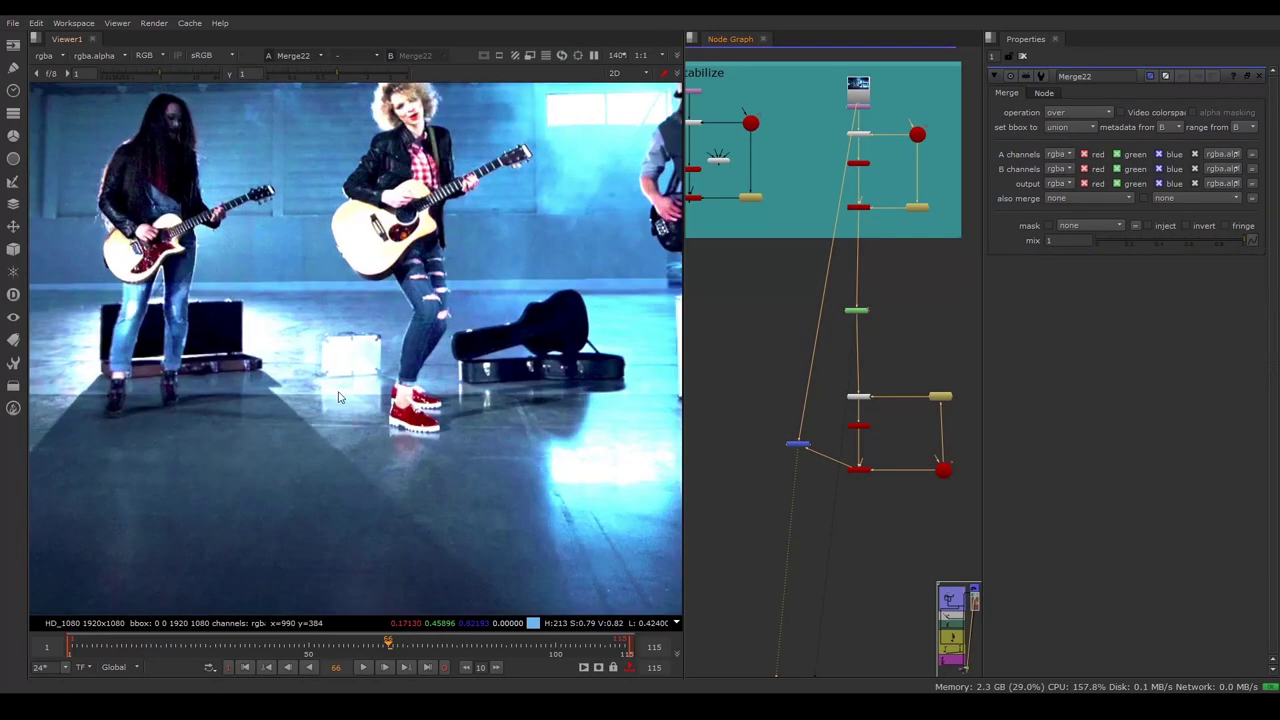
# - Create Shuffle1 under the reprojected render with its alpha output set to white
pyautogui.click(871, 275)
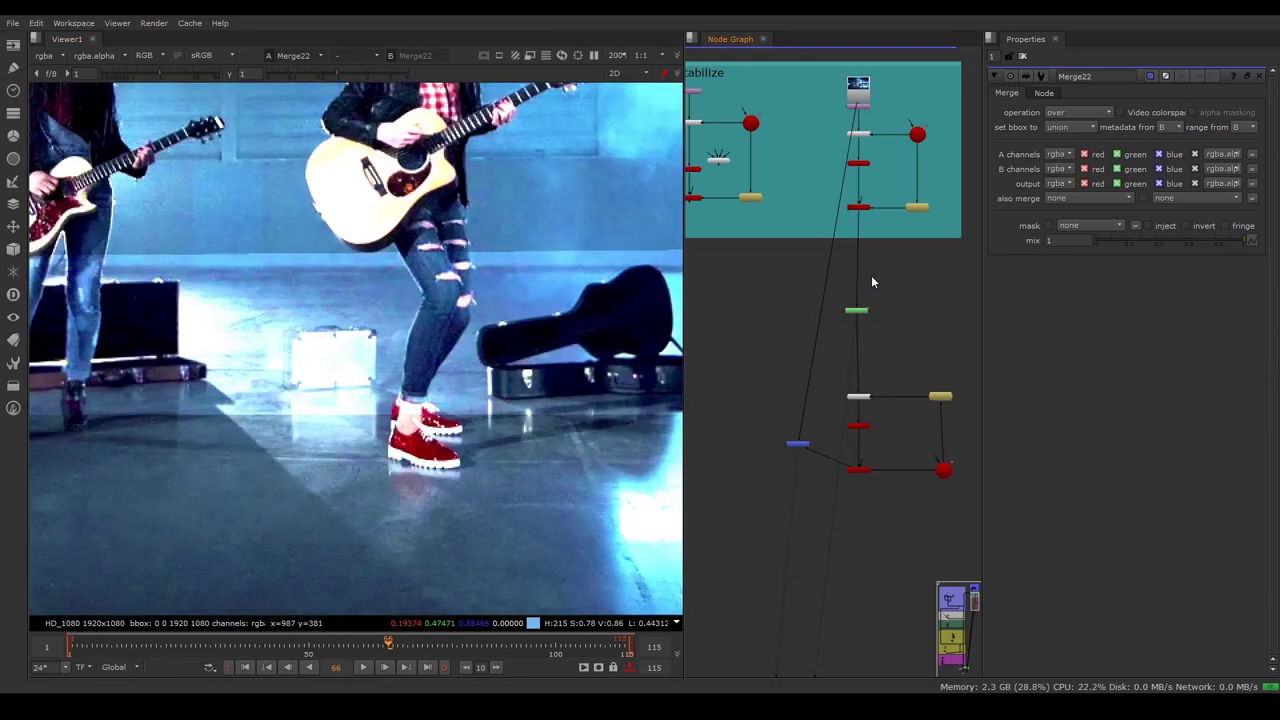
pyautogui.press('Tab')
pyautogui.write('s')
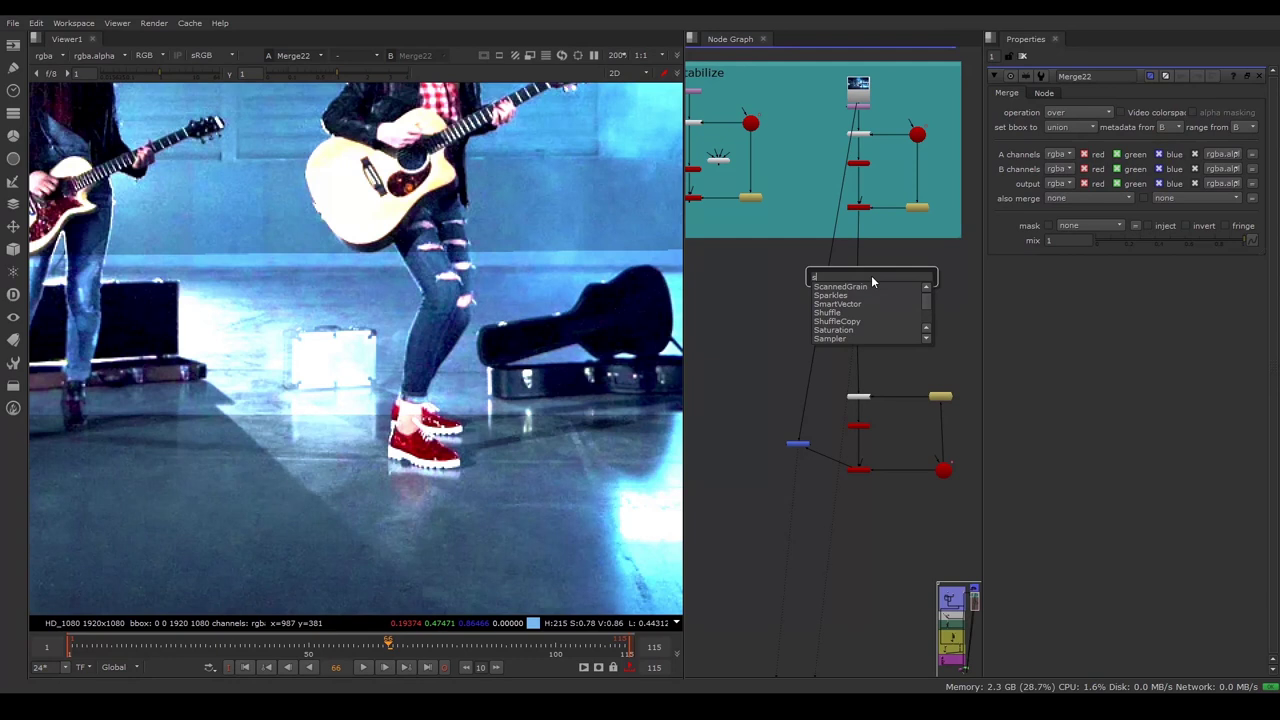
pyautogui.write('huffl')
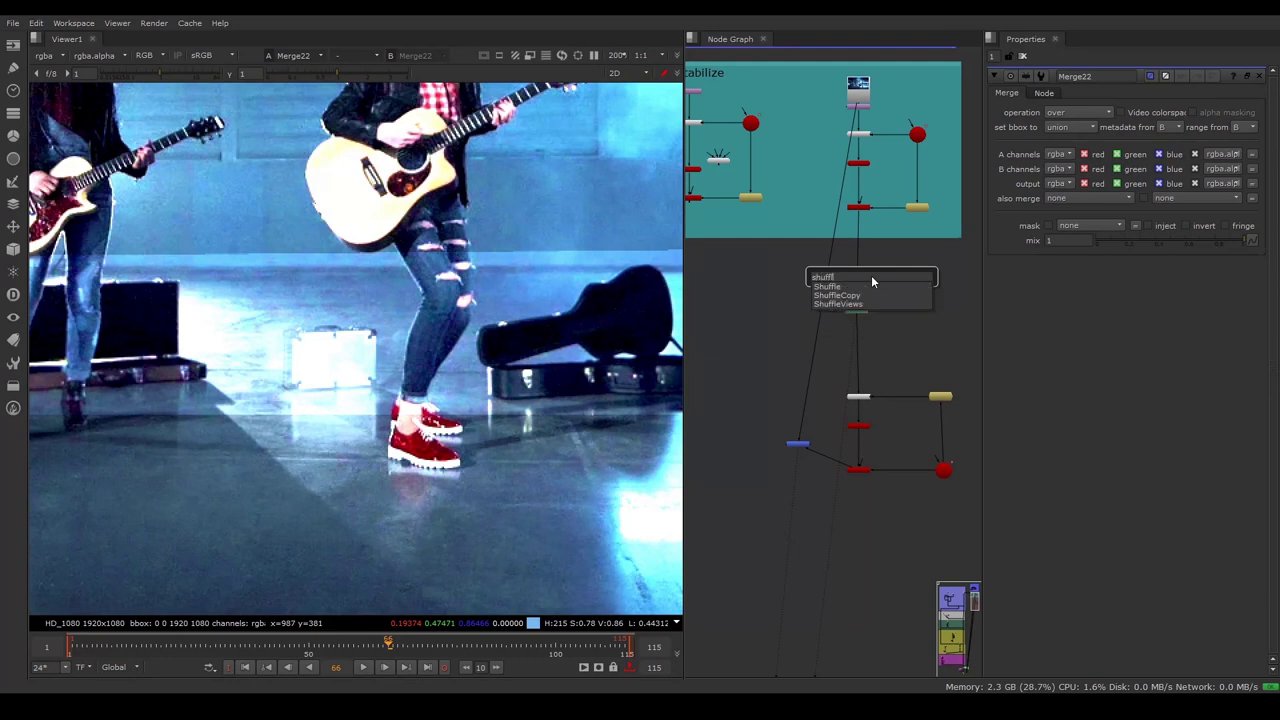
pyautogui.click(849, 286)
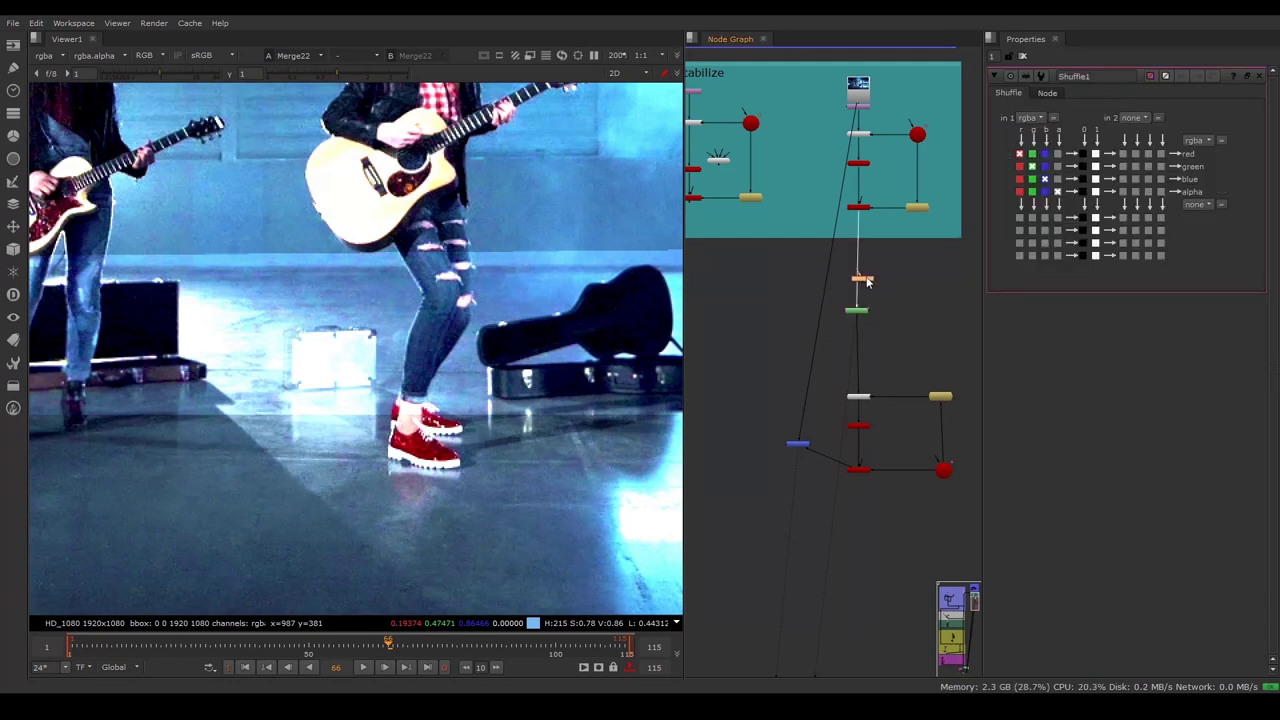
pyautogui.click(1096, 191)
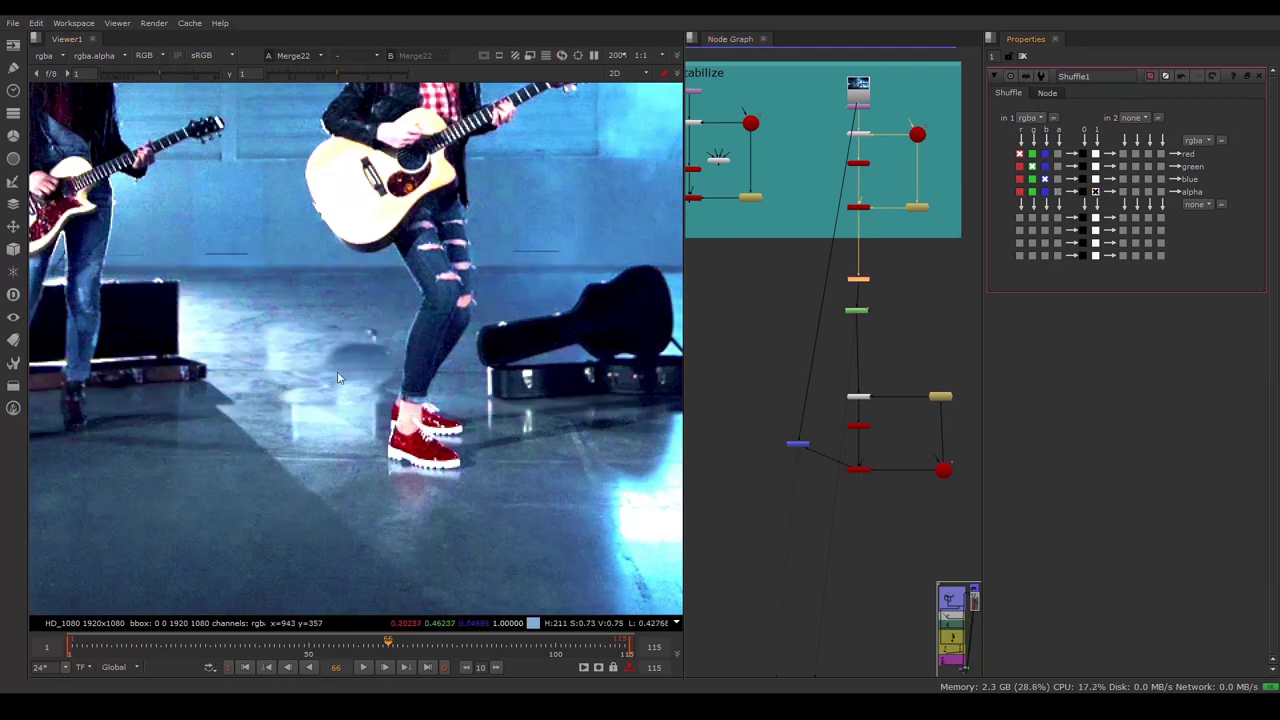
pyautogui.scroll(3, 890, 377)
pyautogui.scroll(-3, 882, 380)
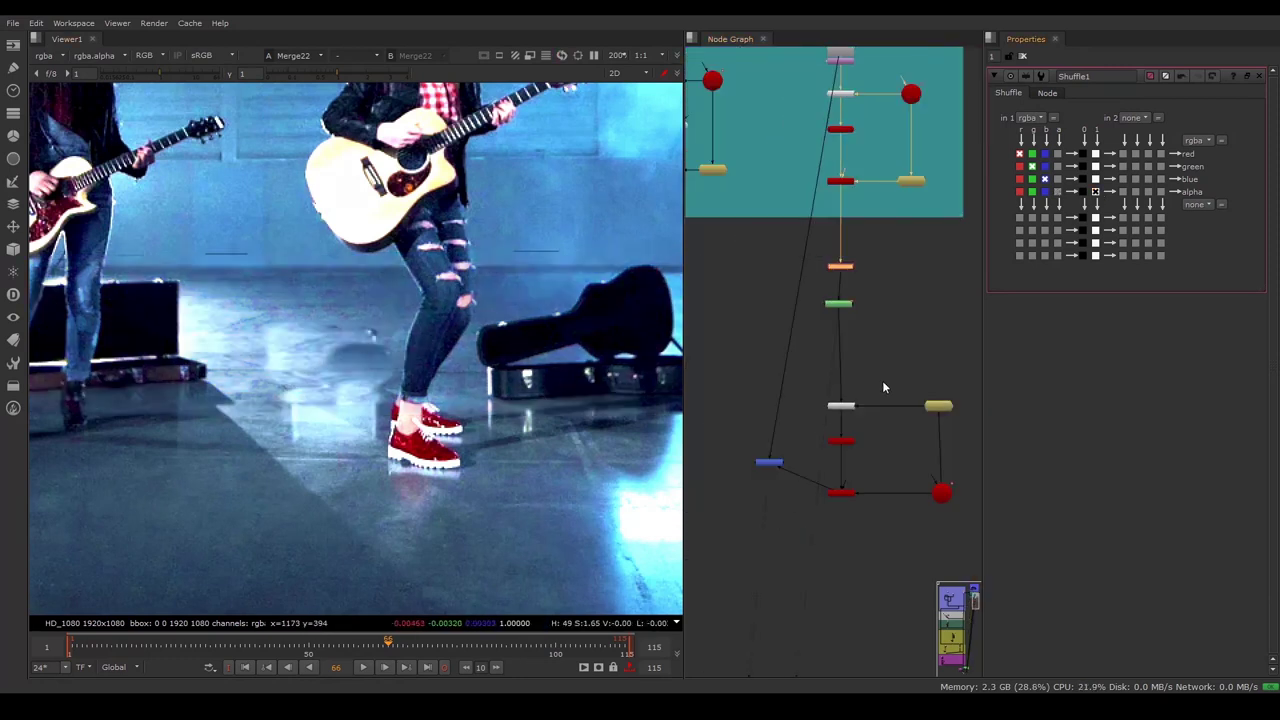
pyautogui.scroll(-3, 883, 383)
pyautogui.scroll(2, 884, 390)
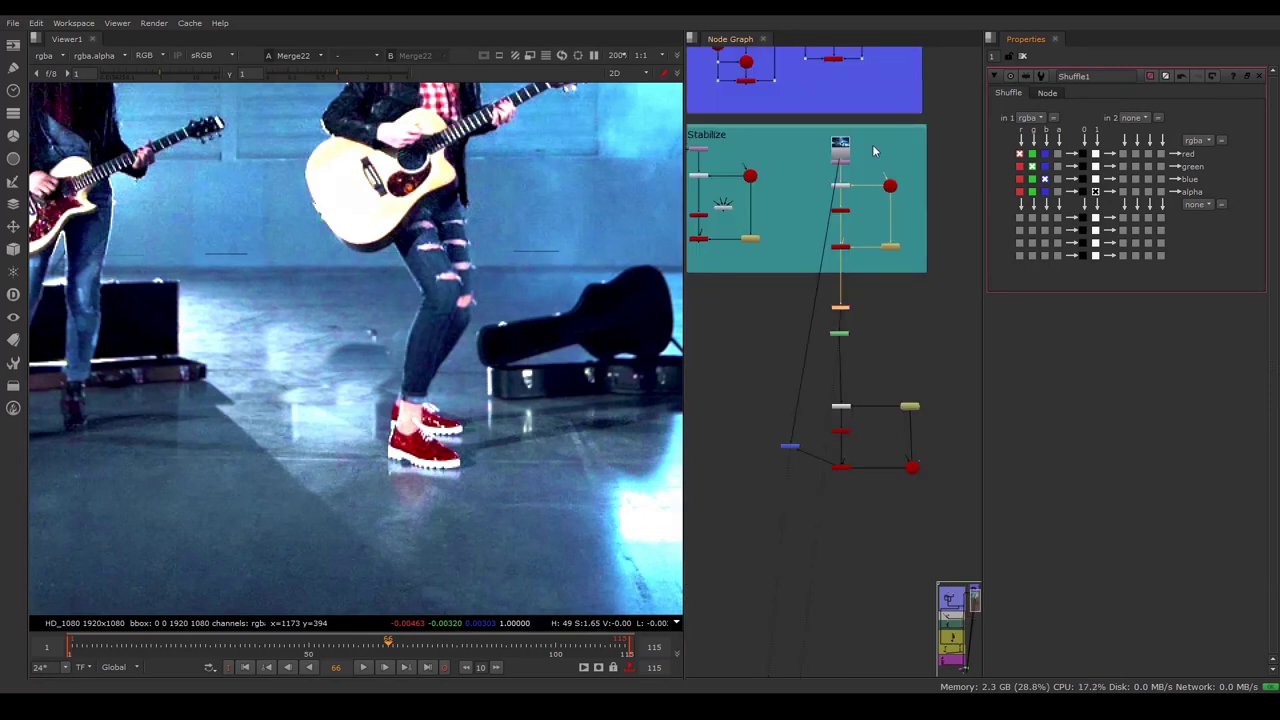
pyautogui.scroll(2, 873, 150)
pyautogui.scroll(2, 820, 188)
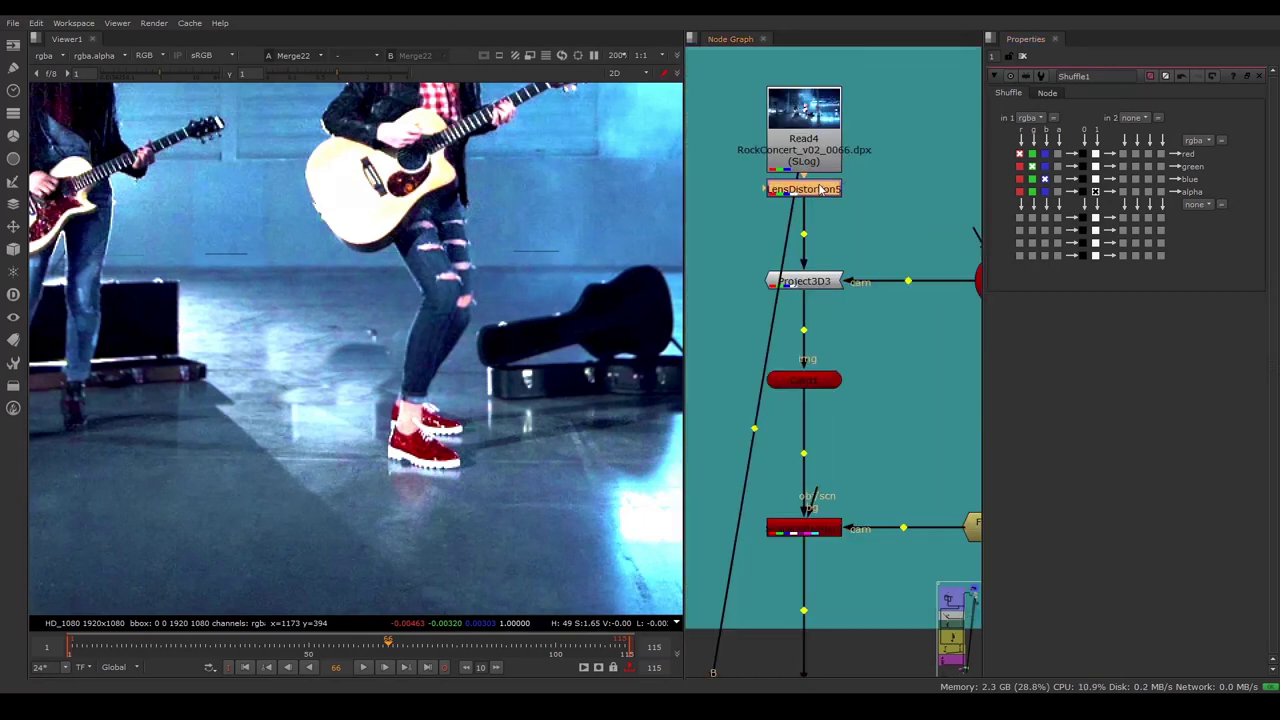
# - Paste LensDistortion6, undistort off, below Shuffle1 to redistort the cleanup
pyautogui.scroll(-2, 830, 220)
pyautogui.scroll(-2, 842, 235)
pyautogui.scroll(-2, 820, 360)
pyautogui.scroll(-2, 860, 56)
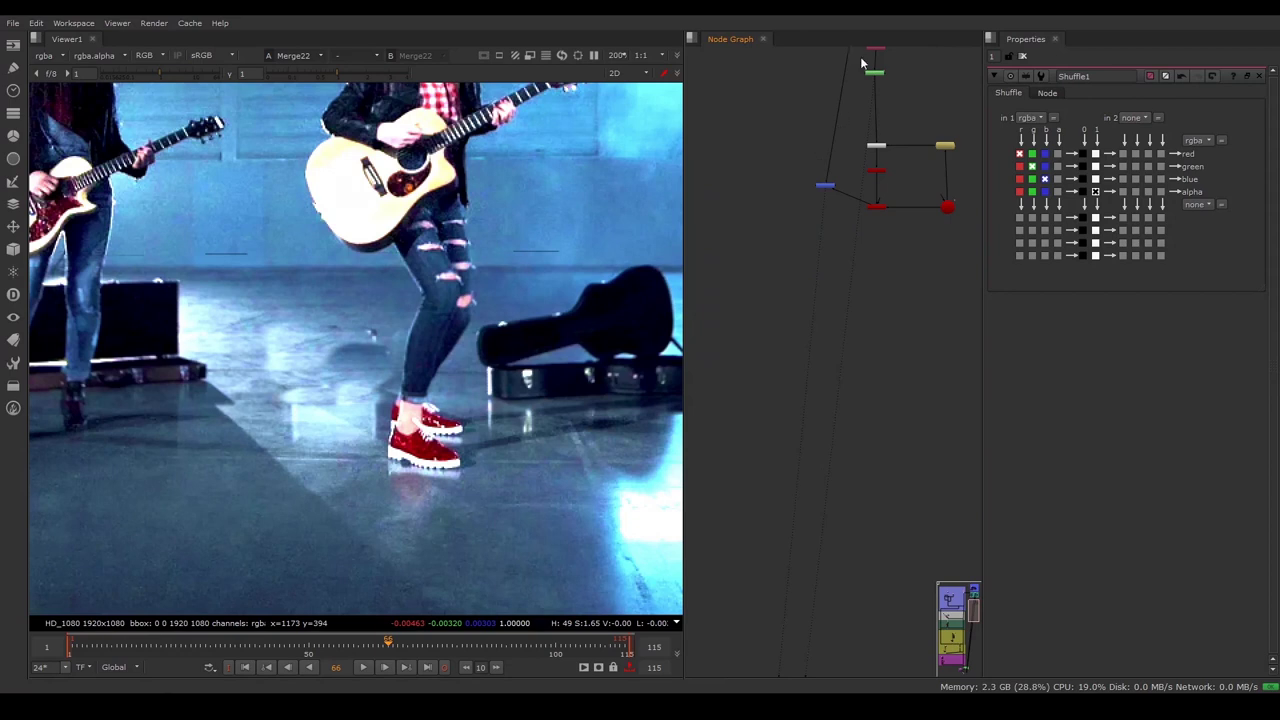
pyautogui.scroll(2, 878, 78)
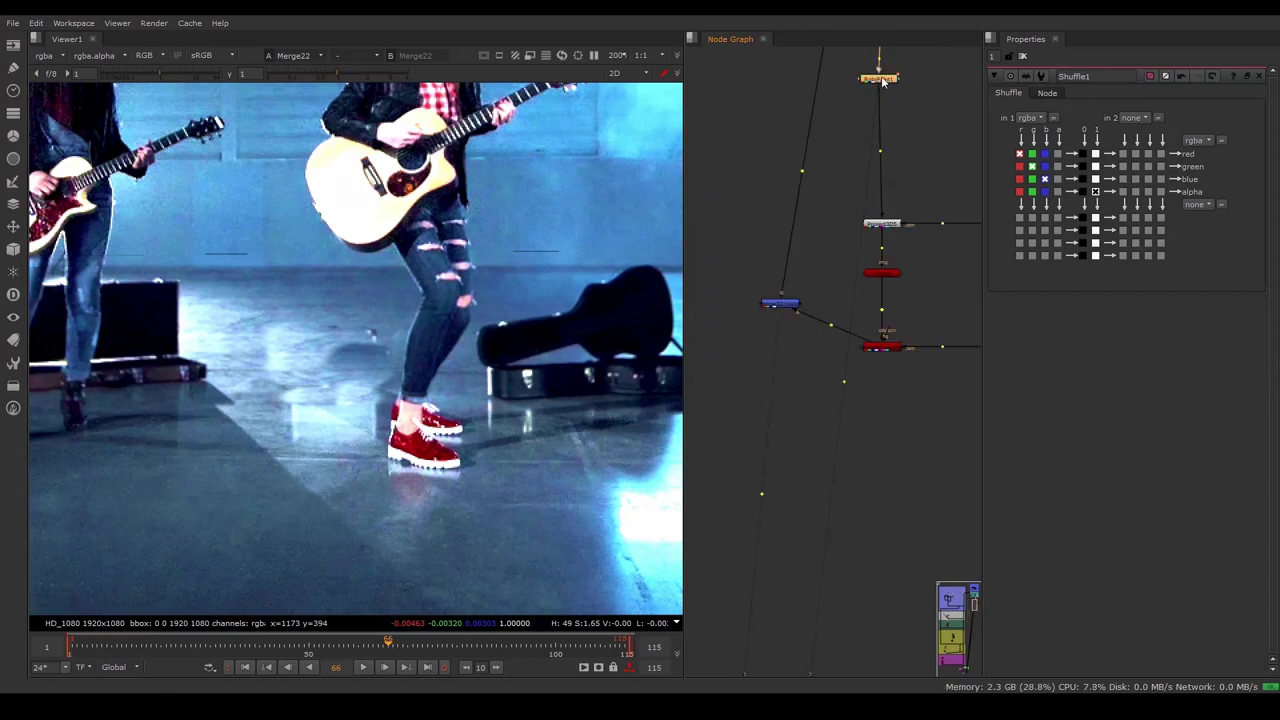
pyautogui.hotkey('ctrl', 'v')
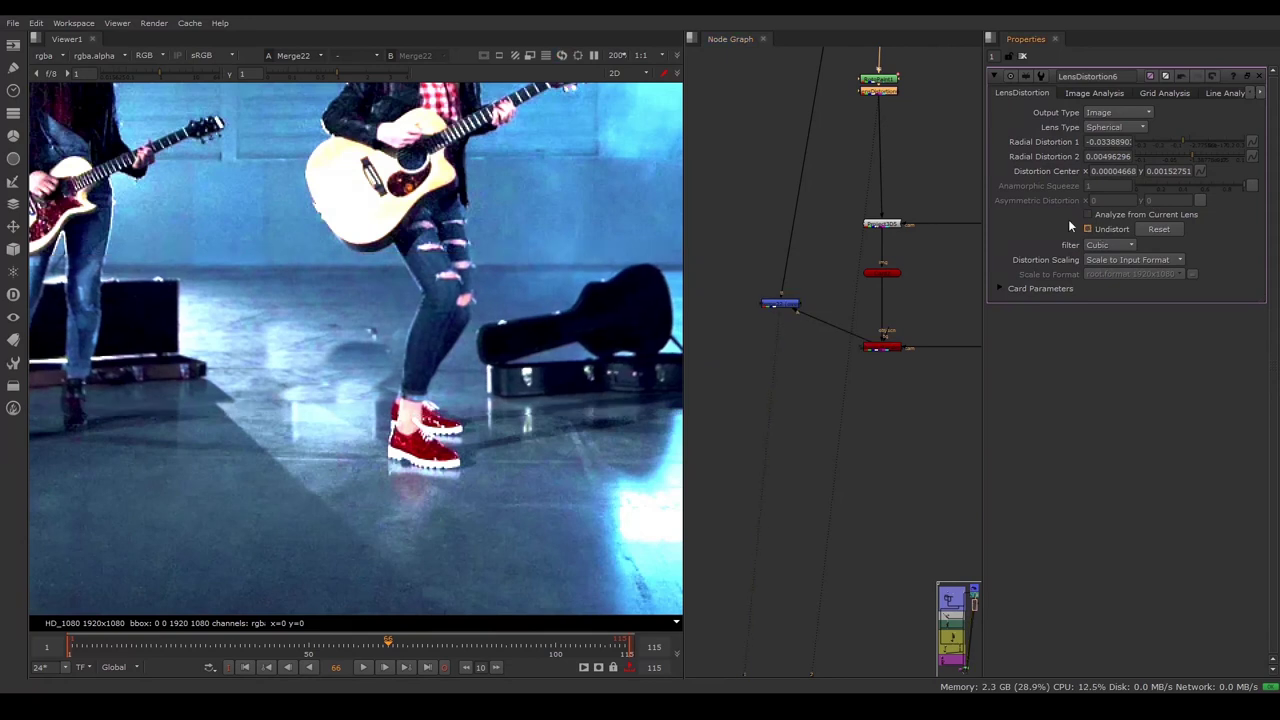
pyautogui.scroll(-3, 865, 250)
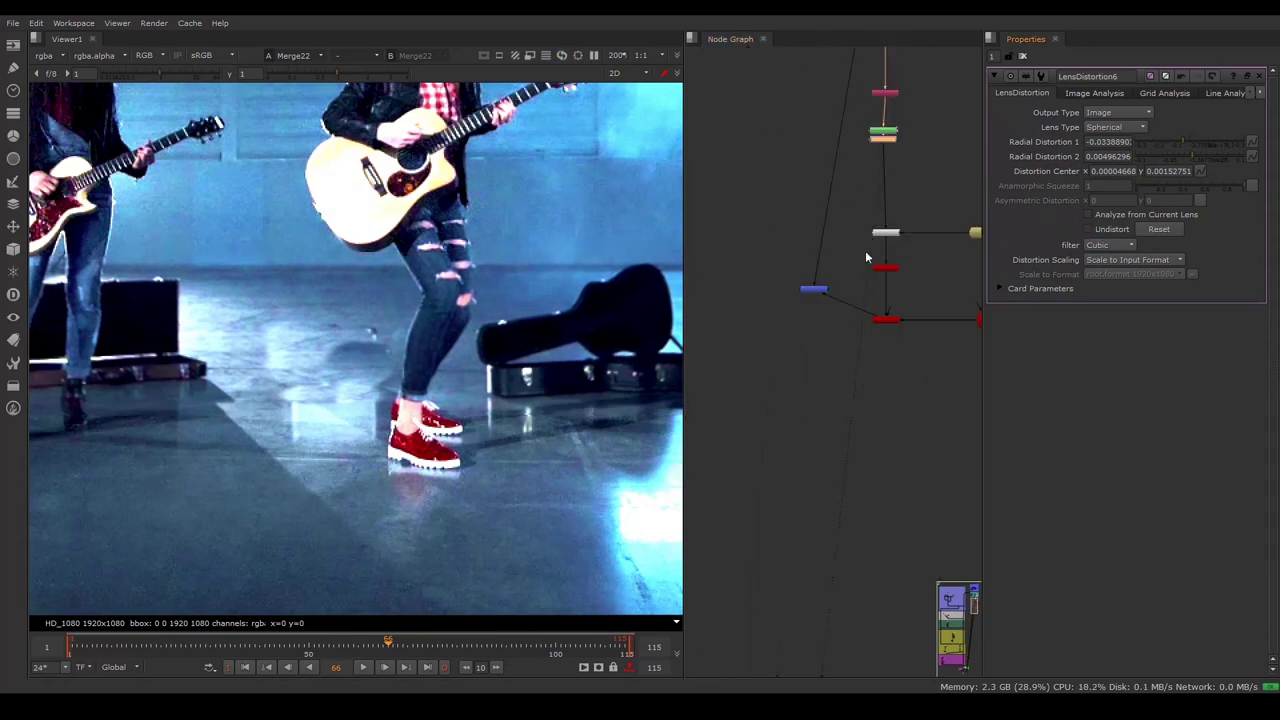
pyautogui.scroll(-2, 866, 303)
pyautogui.scroll(-2, 885, 290)
pyautogui.scroll(2, 855, 285)
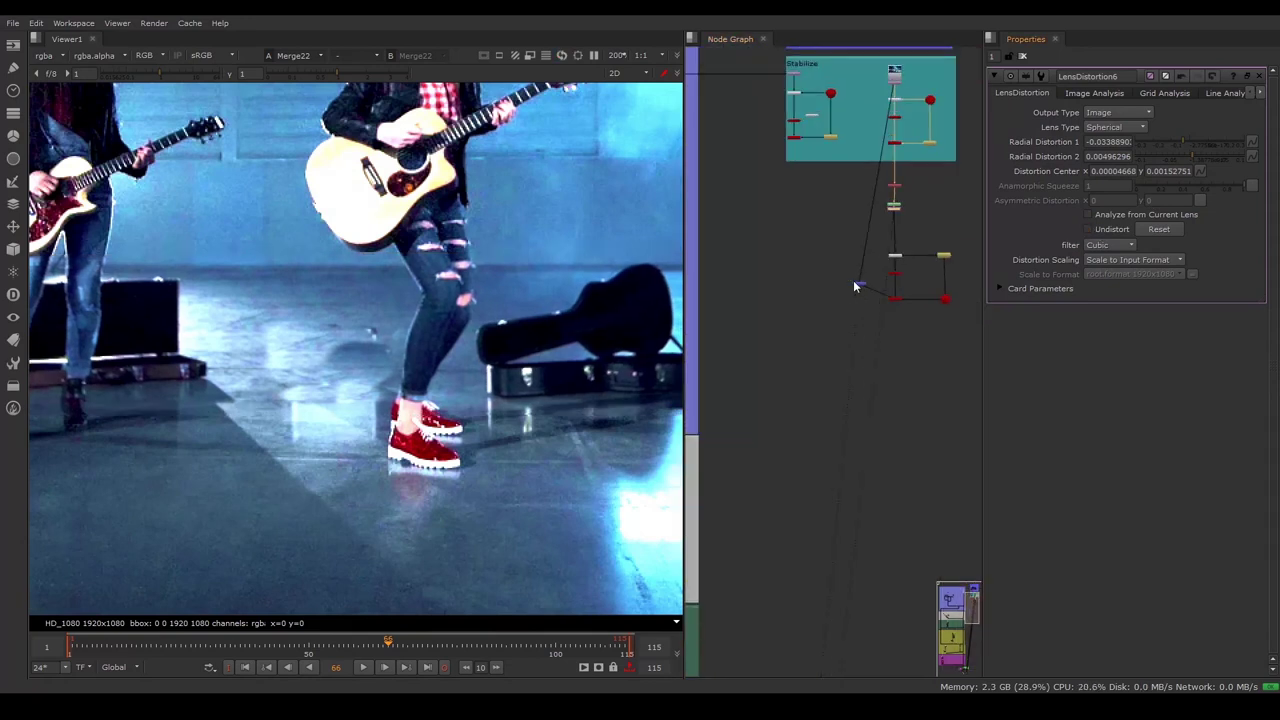
pyautogui.scroll(2, 856, 285)
pyautogui.scroll(1, 859, 295)
# - Move the small Merge22 node slightly lower in the graph
pyautogui.click(860, 289)
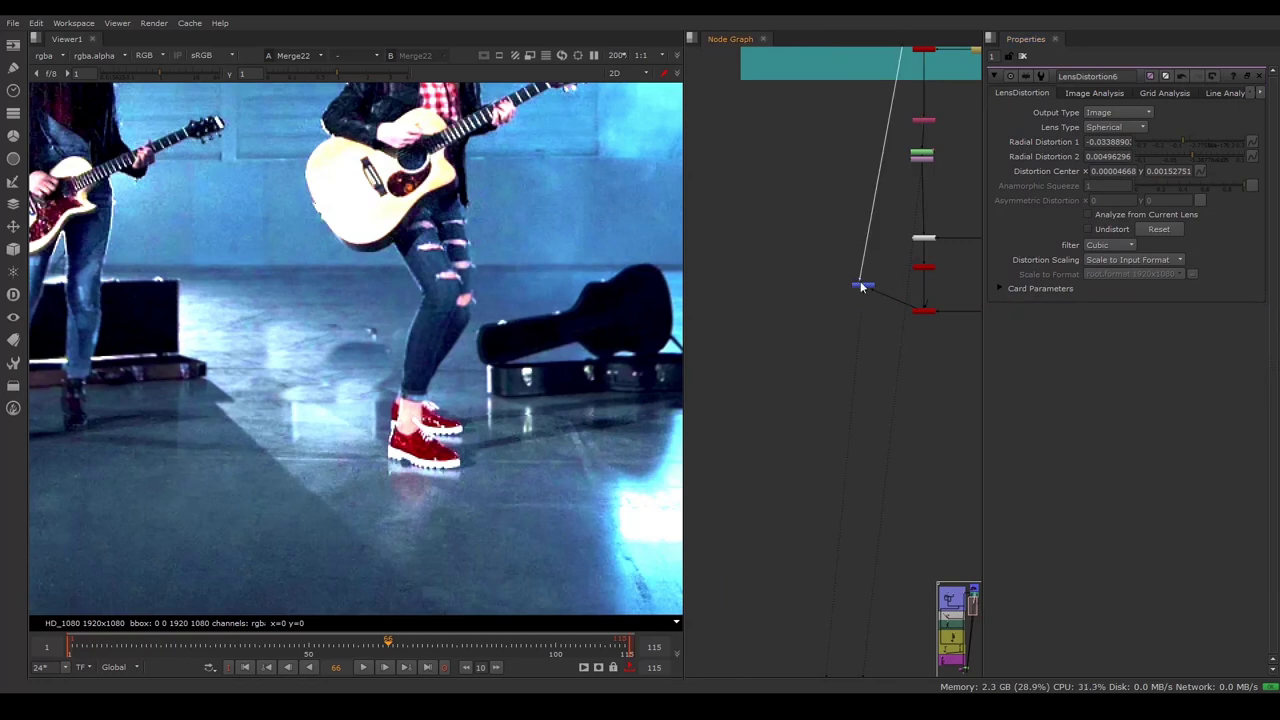
pyautogui.moveTo(860, 289); pyautogui.dragTo(854, 336)
pyautogui.scroll(2, 864, 338)
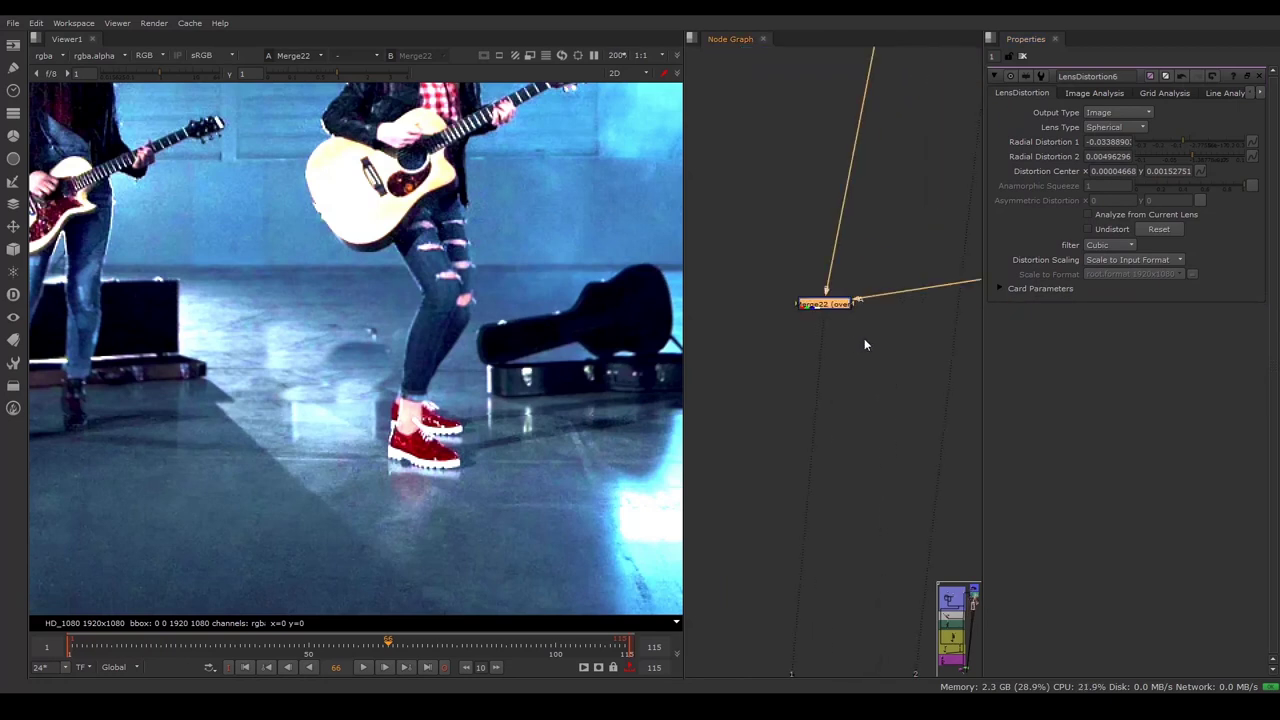
pyautogui.scroll(-4, 862, 330)
pyautogui.scroll(-3, 859, 322)
pyautogui.scroll(-2, 800, 384)
pyautogui.scroll(2, 845, 410)
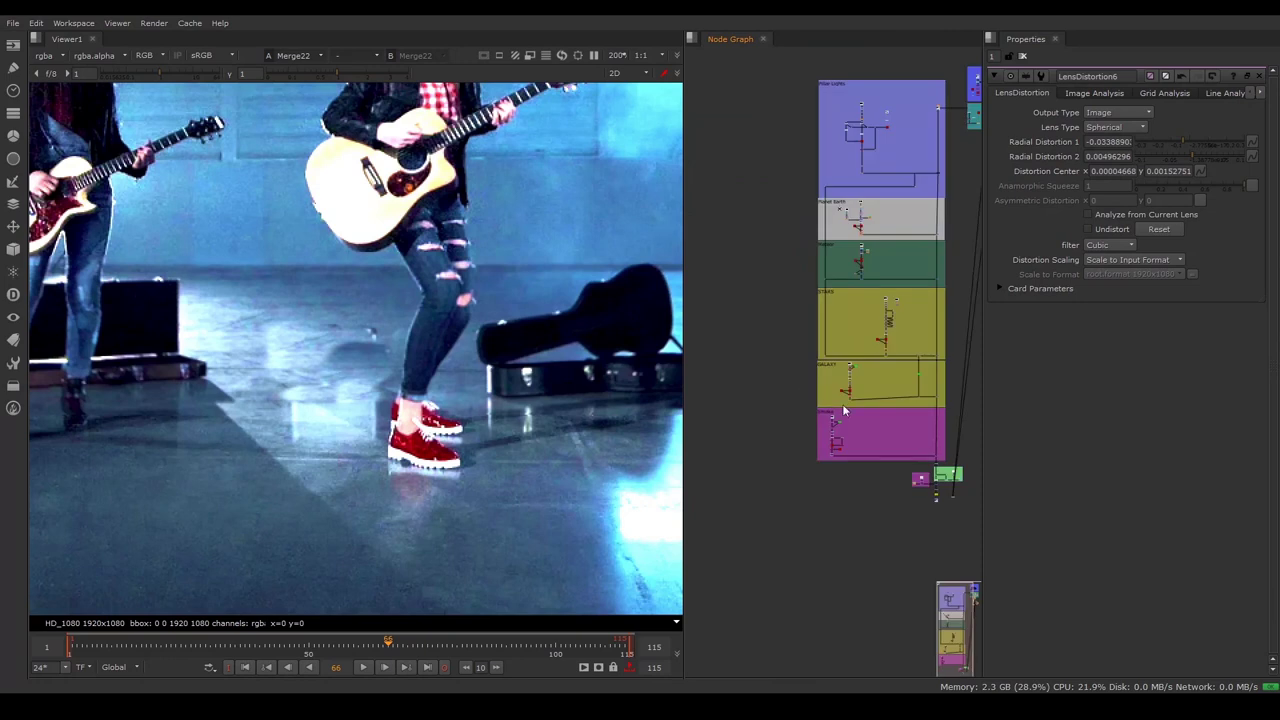
pyautogui.scroll(1, 969, 522)
pyautogui.scroll(2, 881, 485)
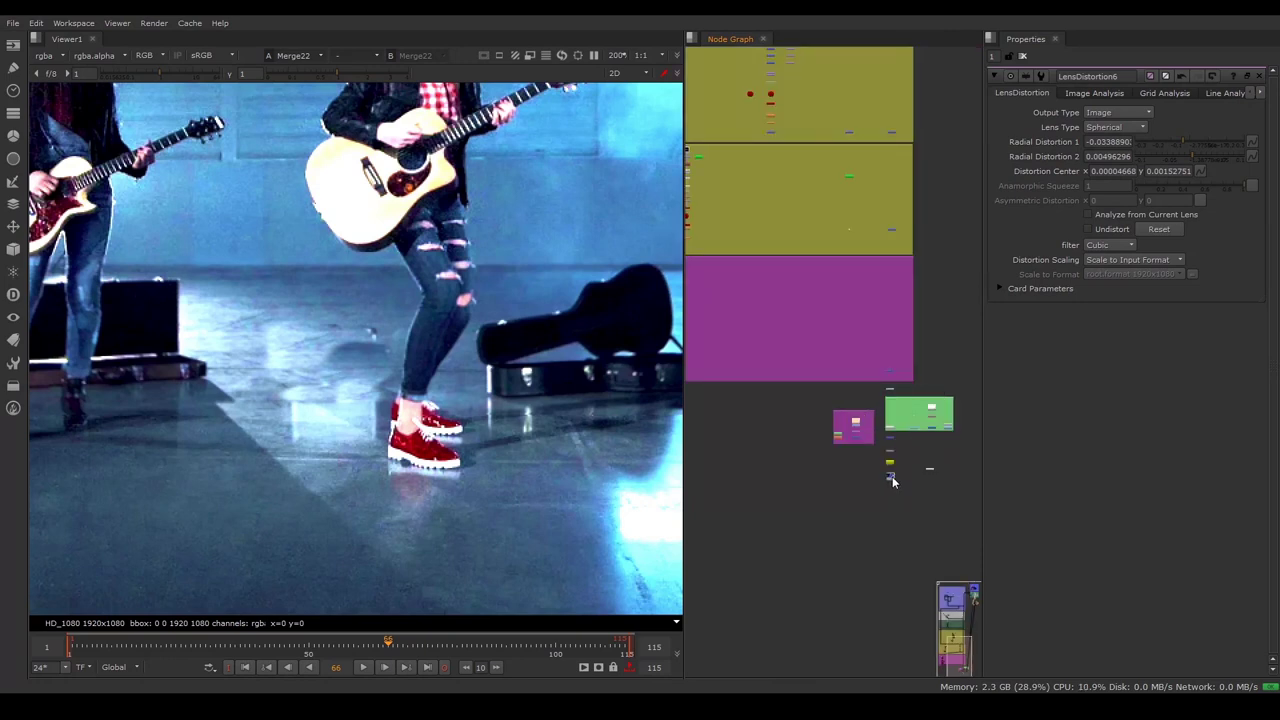
# - View Read9's RockStar_Galaxy_v03 render fitted in the viewer and play it back
pyautogui.doubleClick(892, 476)
pyautogui.press('1')
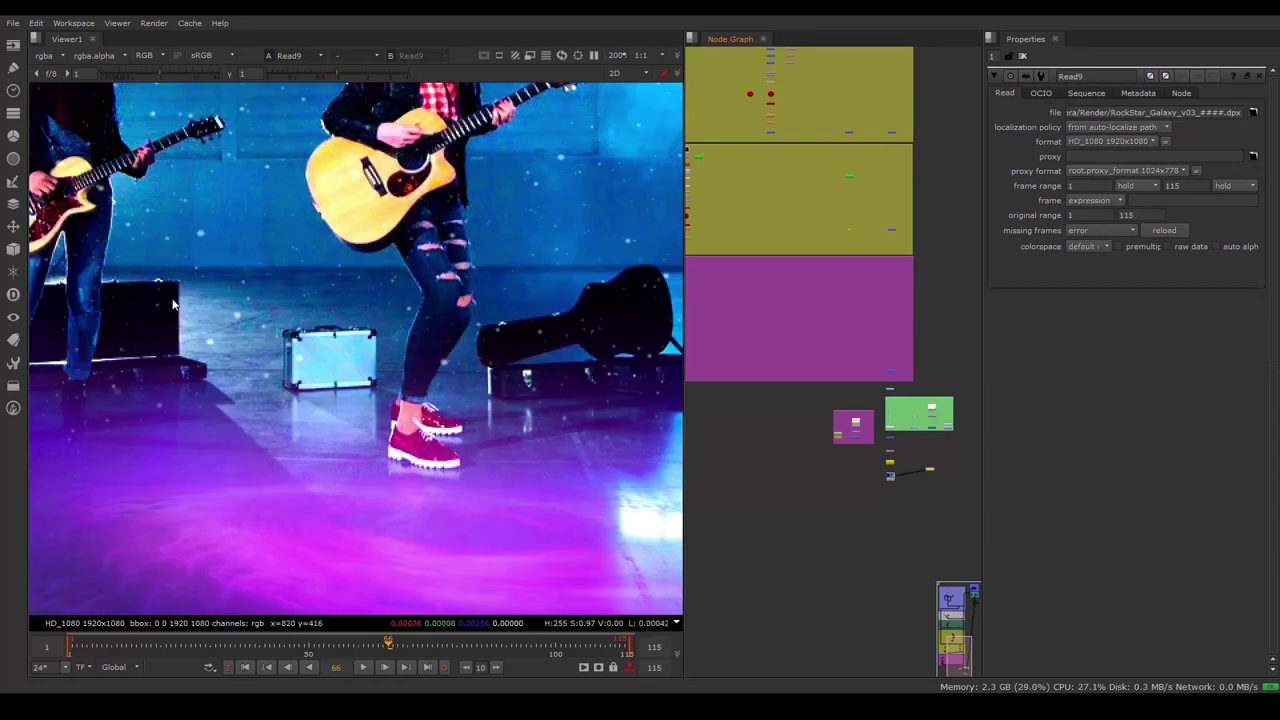
pyautogui.scroll(-5, 172, 305)
pyautogui.scroll(-1, 238, 268)
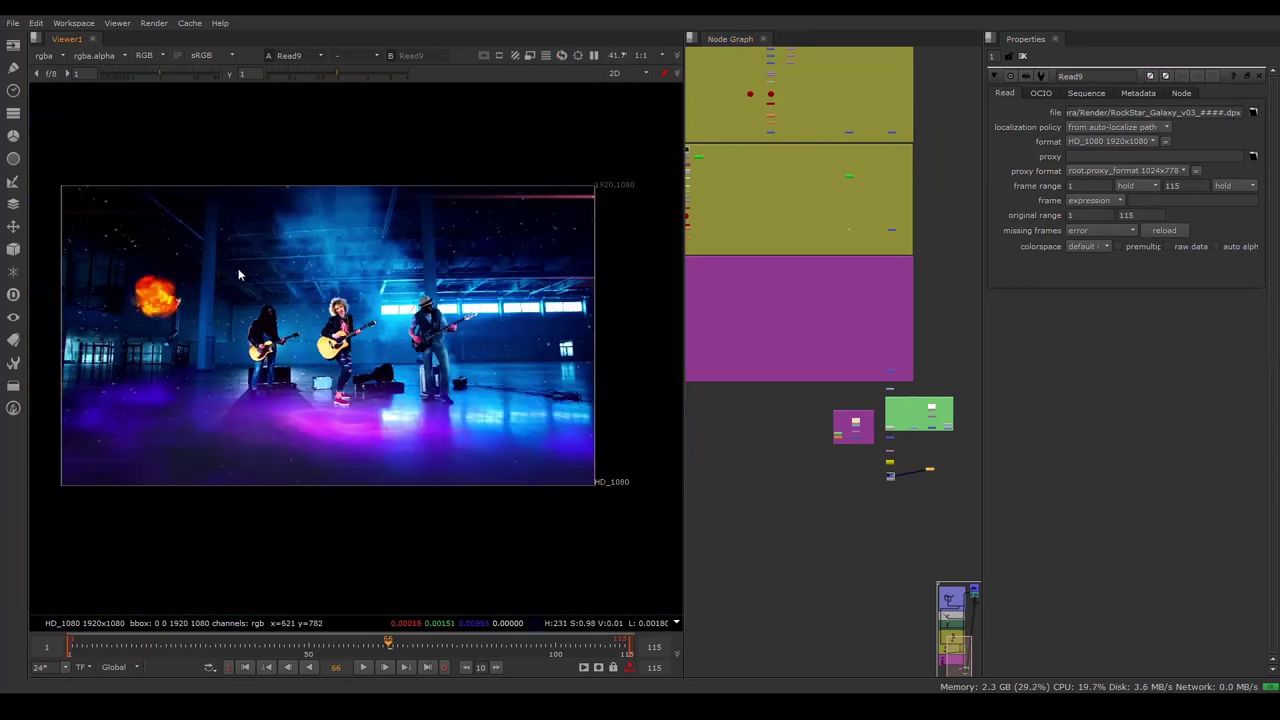
pyautogui.scroll(1, 238, 268)
pyautogui.scroll(-2, 254, 340)
pyautogui.scroll(1, 252, 319)
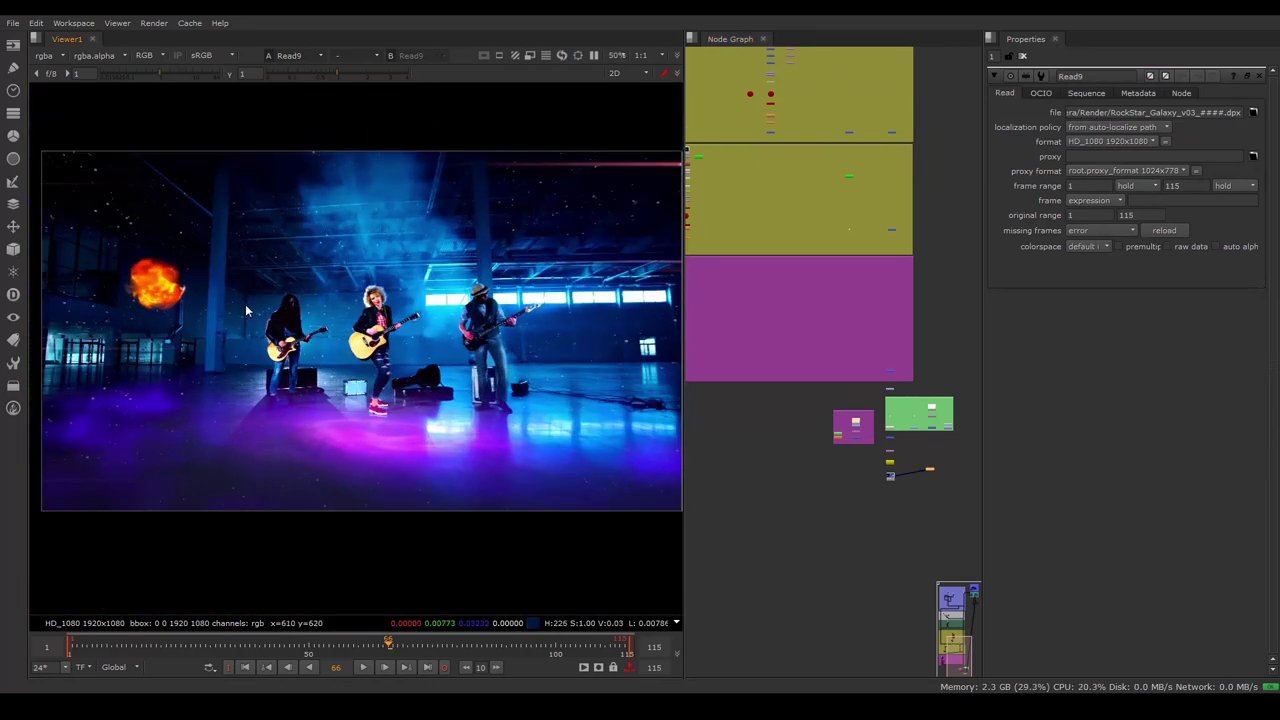
pyautogui.click(364, 668)
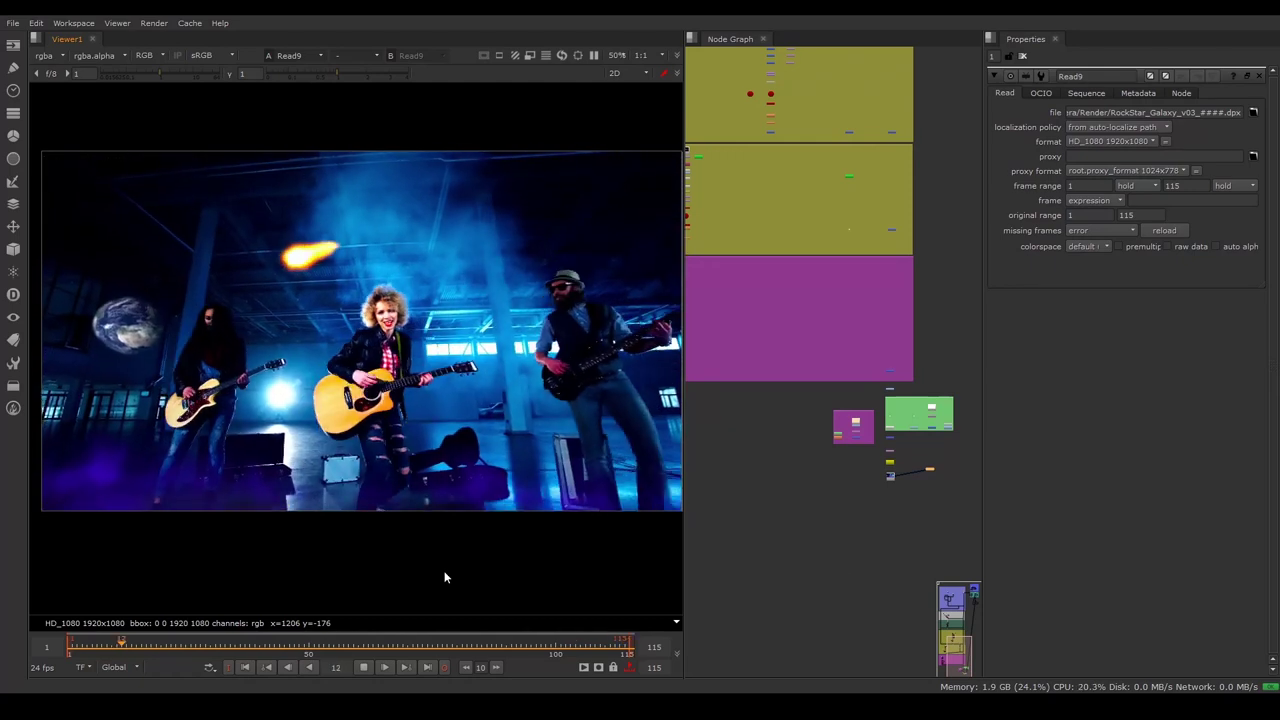
# - Nudge the small blue Merge node slightly up during playback, then deselect it
pyautogui.scroll(3, 835, 528)
pyautogui.scroll(-4, 823, 516)
pyautogui.scroll(-4, 830, 460)
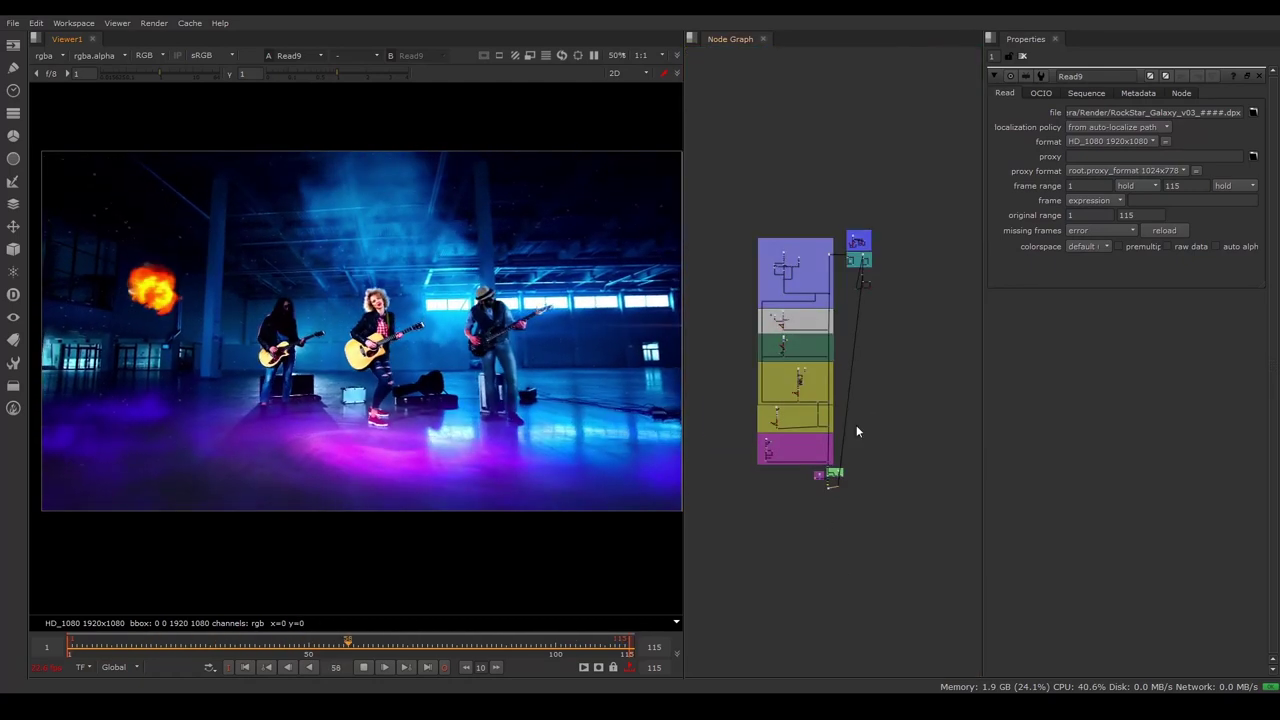
pyautogui.scroll(4, 866, 260)
pyautogui.scroll(3, 866, 290)
pyautogui.scroll(3, 866, 328)
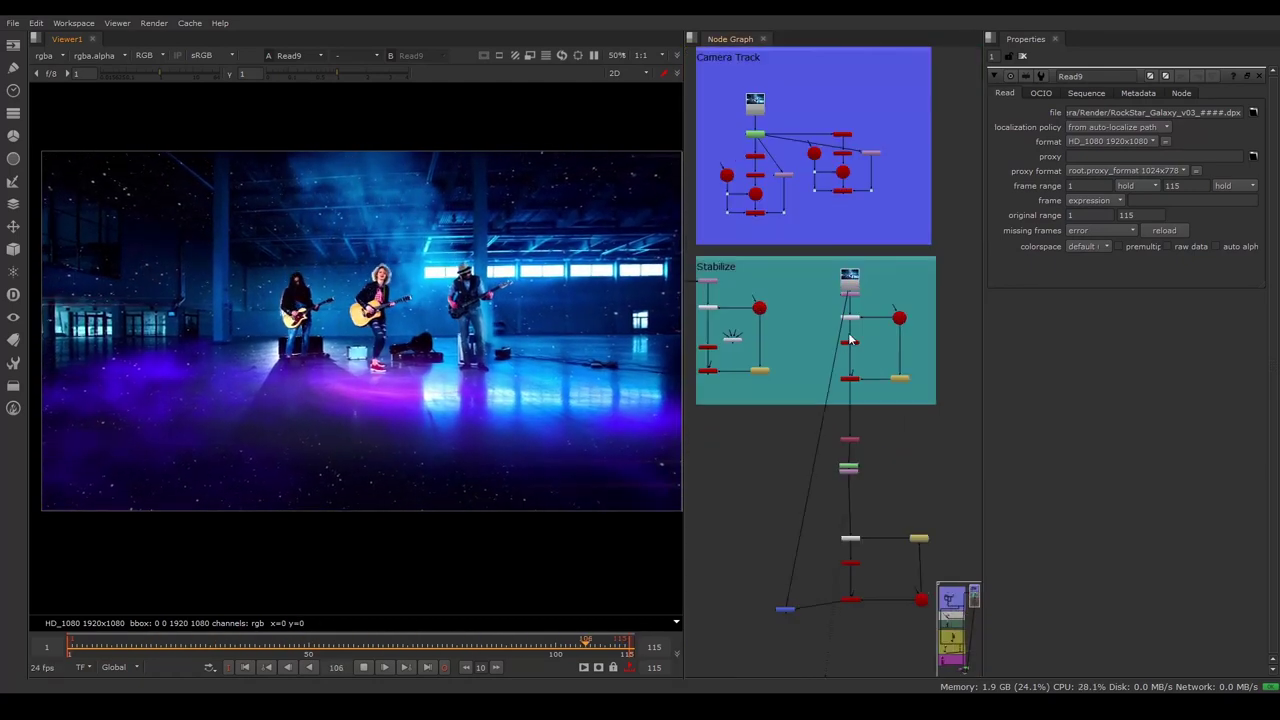
pyautogui.scroll(-1, 845, 340)
pyautogui.scroll(-3, 830, 350)
pyautogui.scroll(-2, 840, 408)
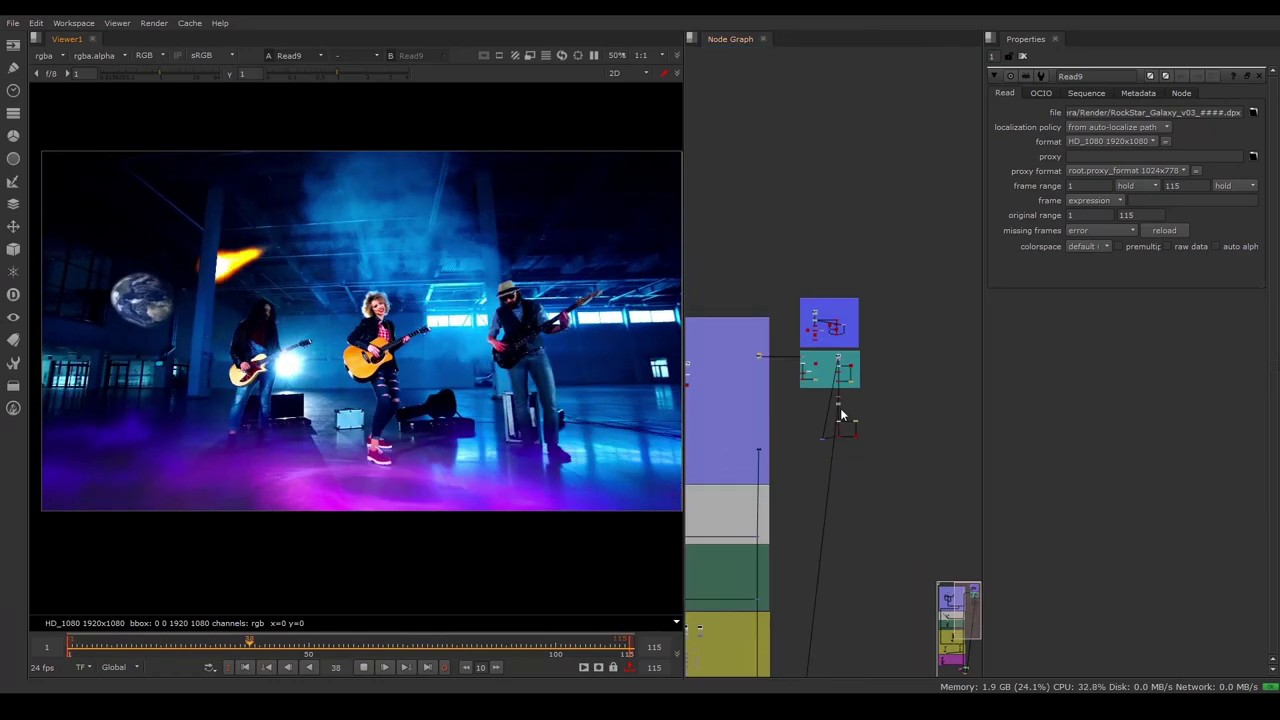
pyautogui.scroll(-3, 832, 409)
pyautogui.scroll(3, 834, 409)
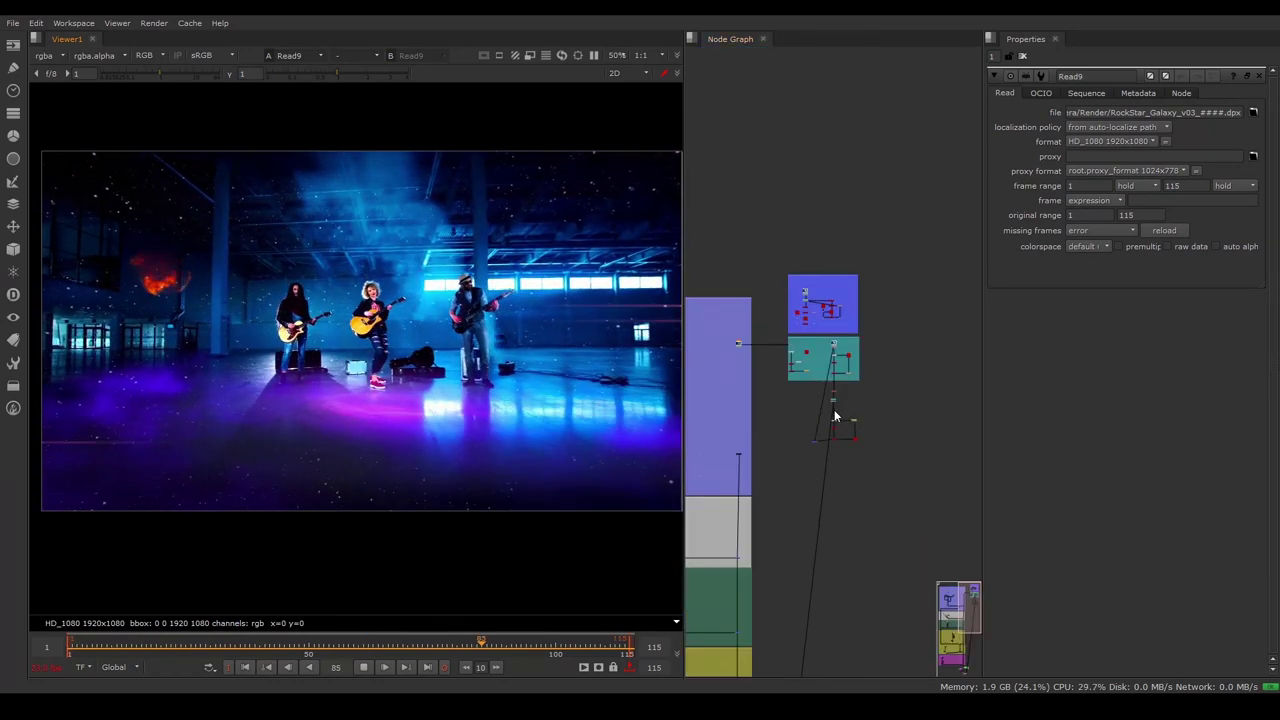
pyautogui.scroll(3, 810, 418)
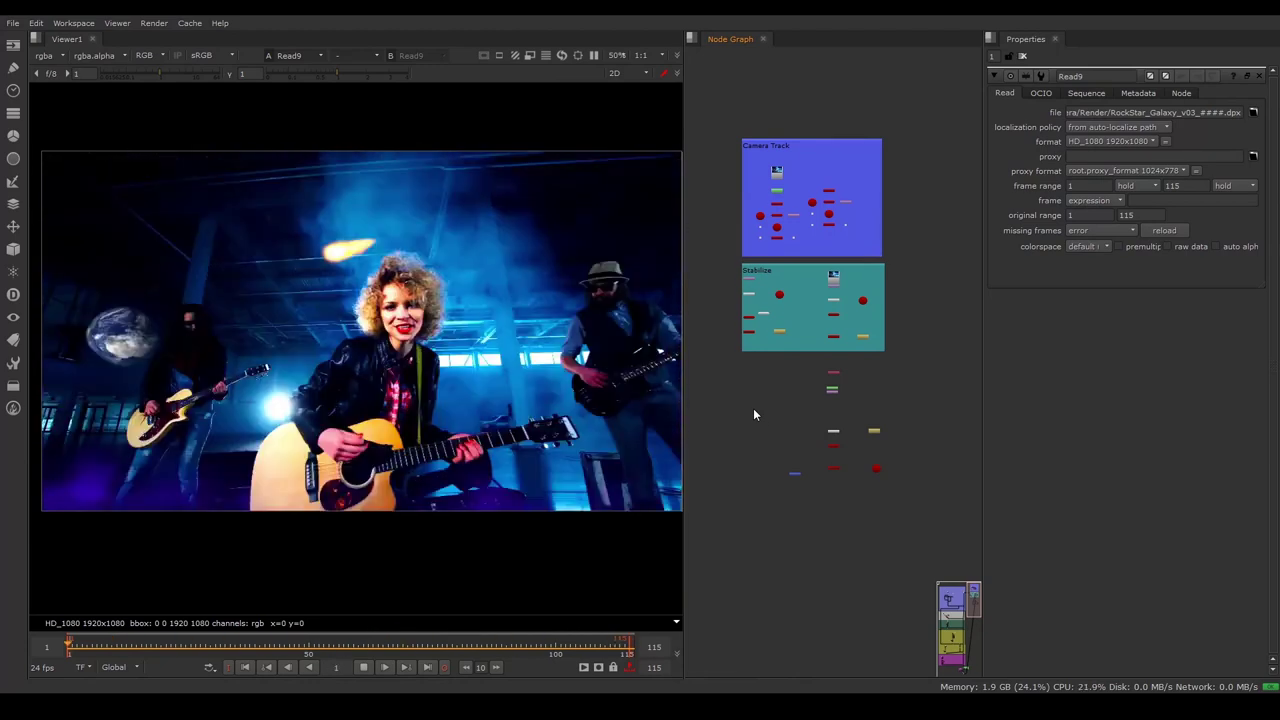
pyautogui.scroll(1, 804, 425)
pyautogui.scroll(-2, 812, 482)
pyautogui.scroll(3, 813, 488)
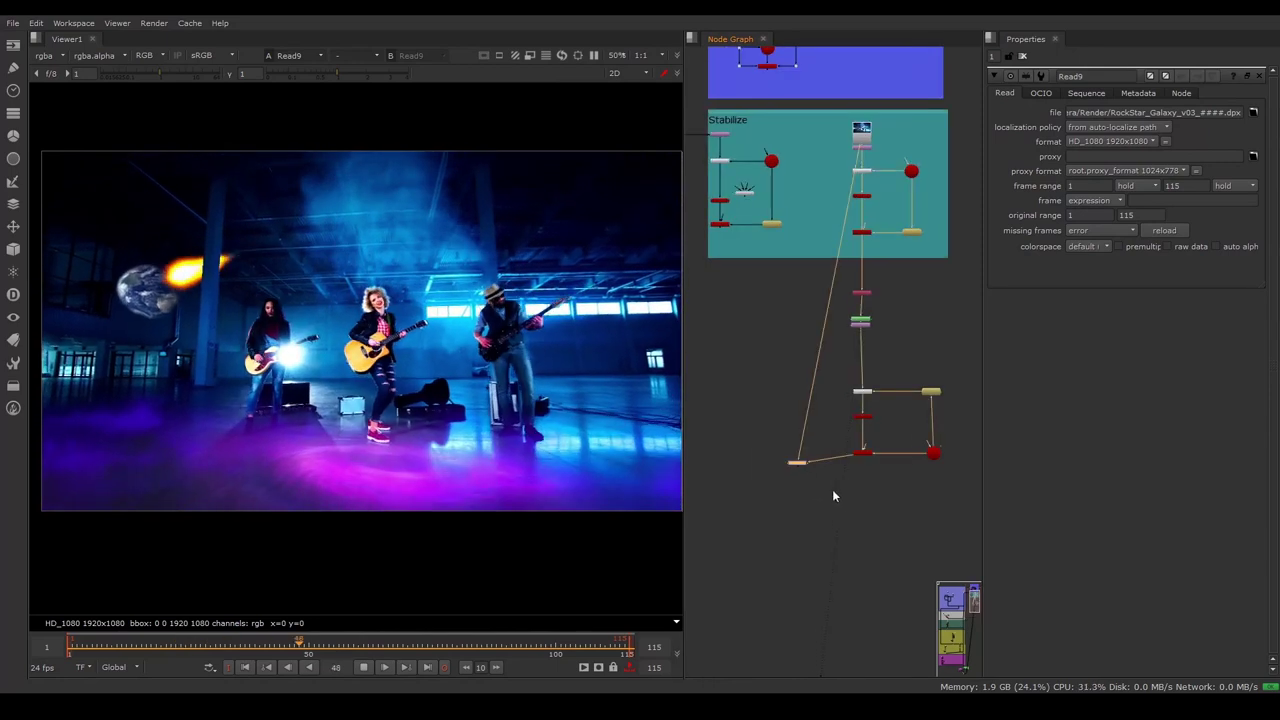
pyautogui.moveTo(801, 466); pyautogui.dragTo(798, 454)
pyautogui.click(786, 481)
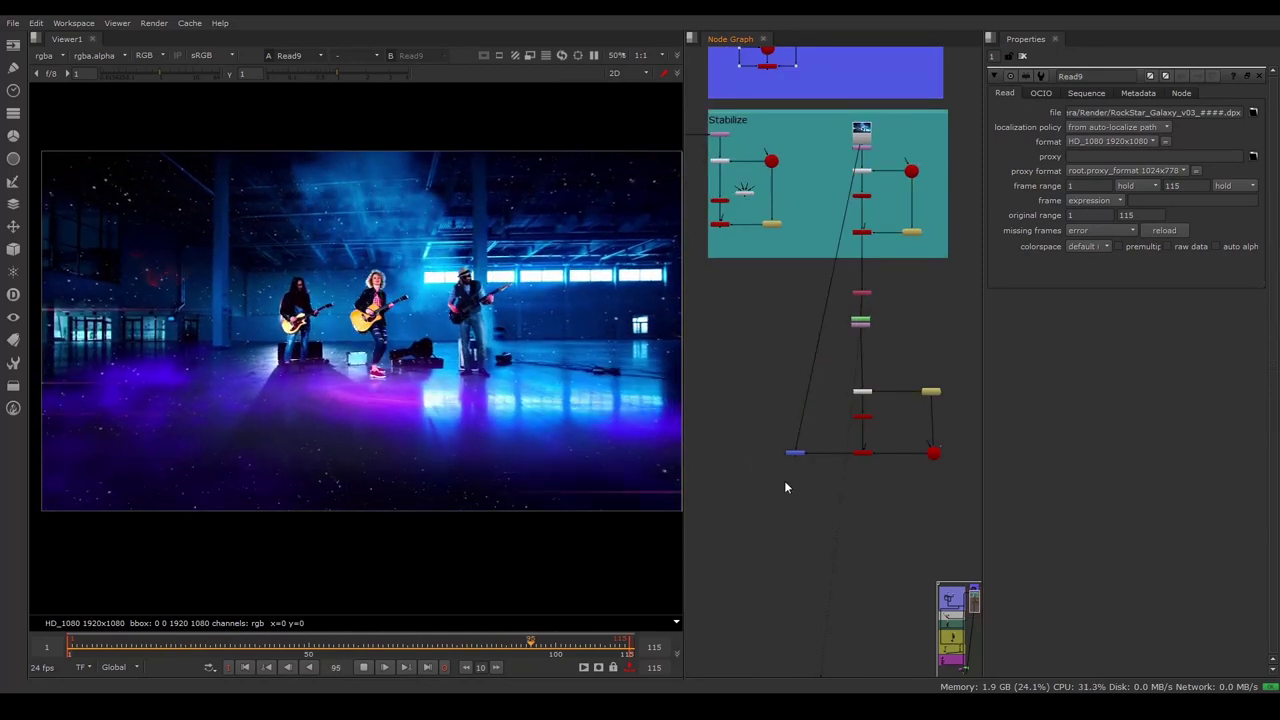